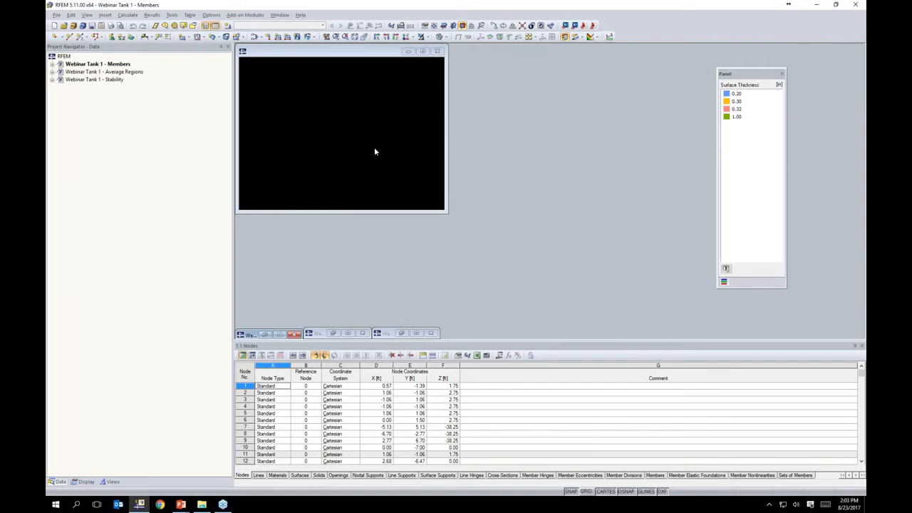
Maximize the empty RFEM Webinar10 model window
{"action": "left_click", "coordinate": [422, 52]}
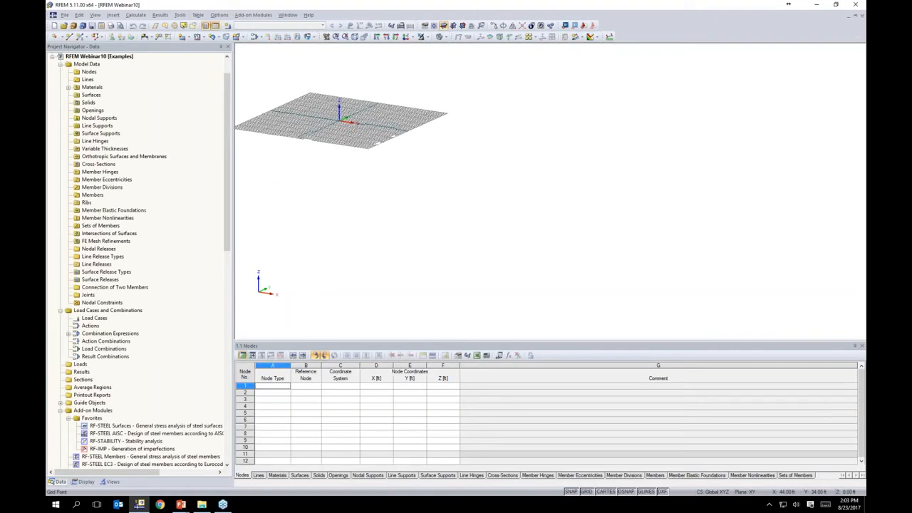
{"action": "scroll", "coordinate": [496, 193], "scroll_direction": "up", "scroll_amount": 4}
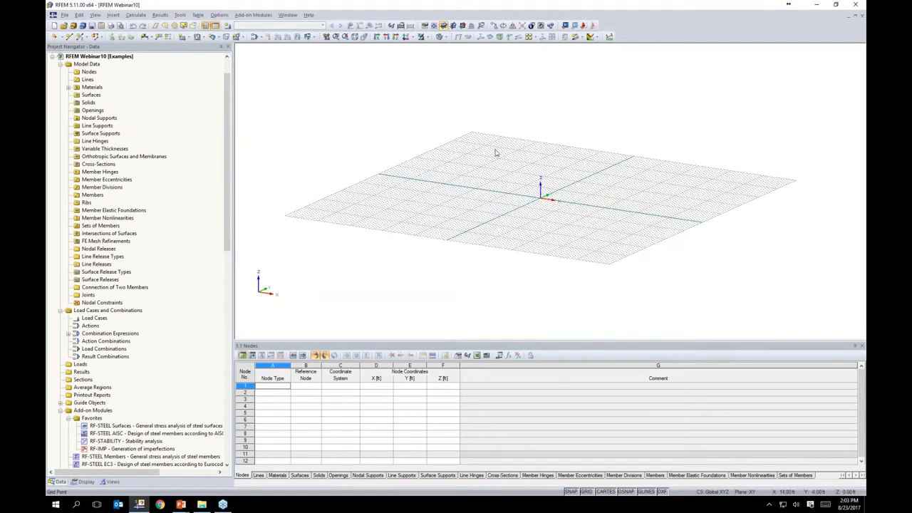
{"action": "middle_click_drag", "start_coordinate": [519, 219], "coordinate": [479, 237]}
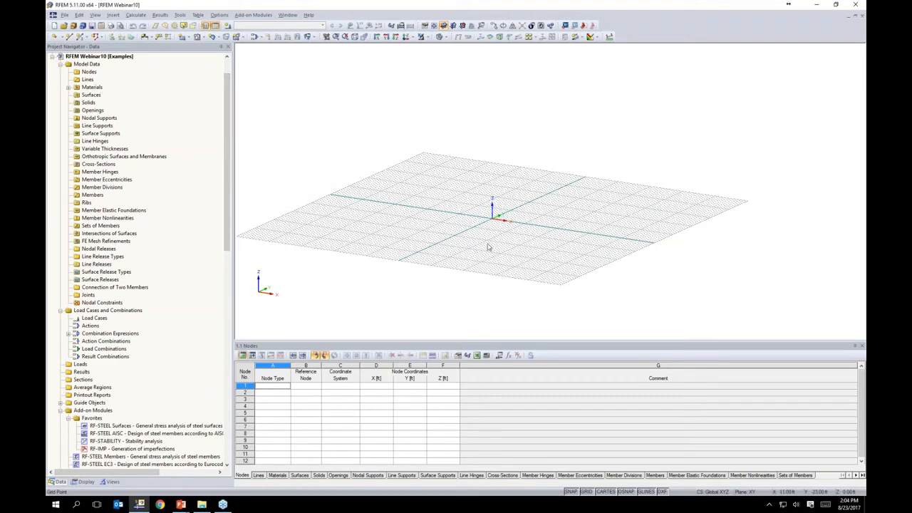
Look through the navigator's model data tree and its display settings
{"action": "left_click_drag", "start_coordinate": [227, 188], "coordinate": [242, 174]}
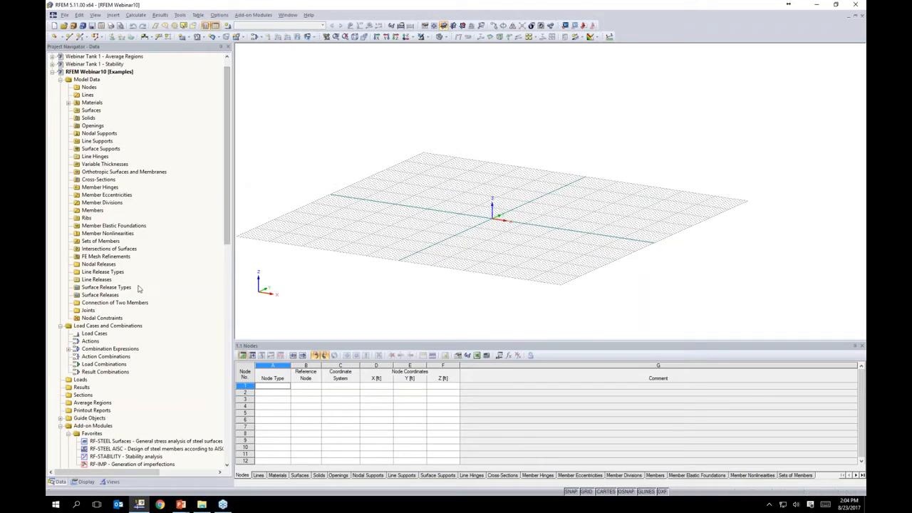
{"action": "left_click", "coordinate": [84, 482]}
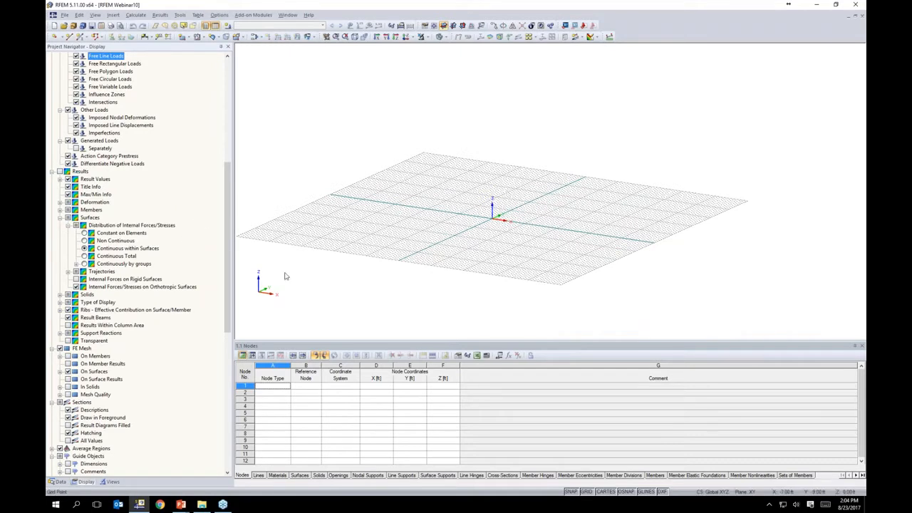
{"action": "left_click", "coordinate": [56, 482]}
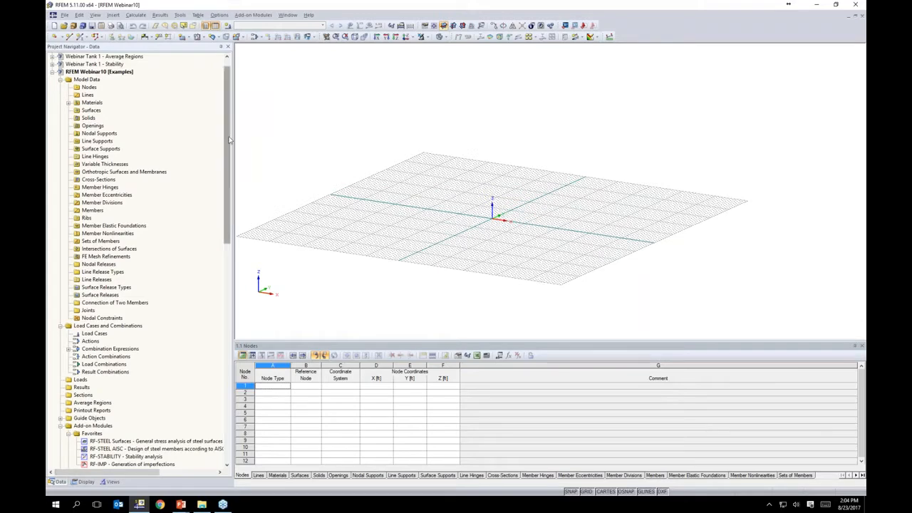
Draw a circle by centre and radius at the grid origin with a radius of 1.5 ft
{"action": "scroll", "coordinate": [208, 130], "scroll_direction": "up", "scroll_amount": 1}
{"action": "middle_click_drag", "start_coordinate": [531, 256], "coordinate": [496, 271]}
{"action": "scroll", "coordinate": [476, 226], "scroll_direction": "up", "scroll_amount": 5}
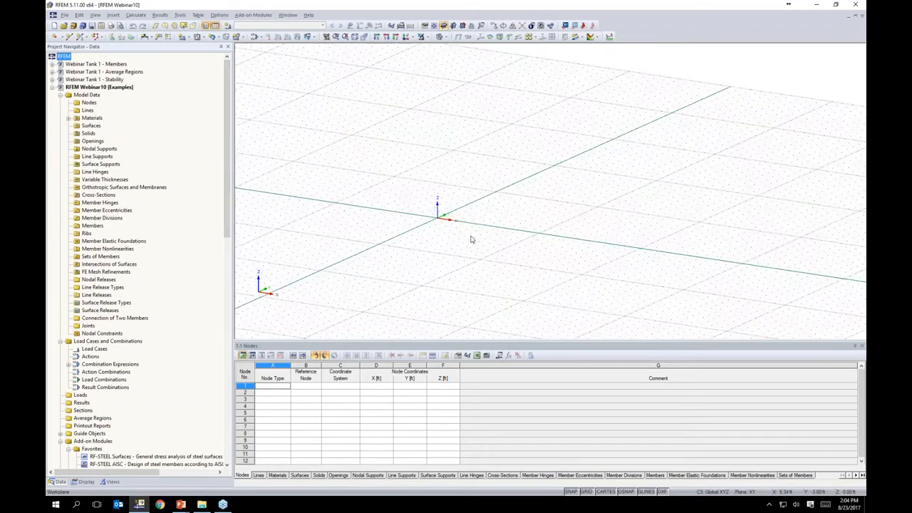
{"action": "scroll", "coordinate": [478, 217], "scroll_direction": "up", "scroll_amount": 1}
{"action": "middle_click_drag", "start_coordinate": [491, 217], "coordinate": [460, 216]}
{"action": "scroll", "coordinate": [459, 216], "scroll_direction": "down", "scroll_amount": 3}
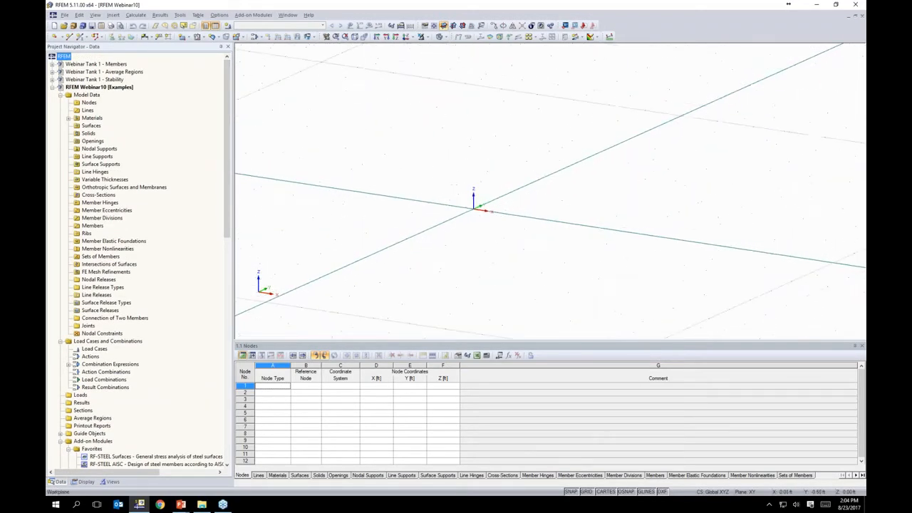
{"action": "left_click", "coordinate": [70, 36]}
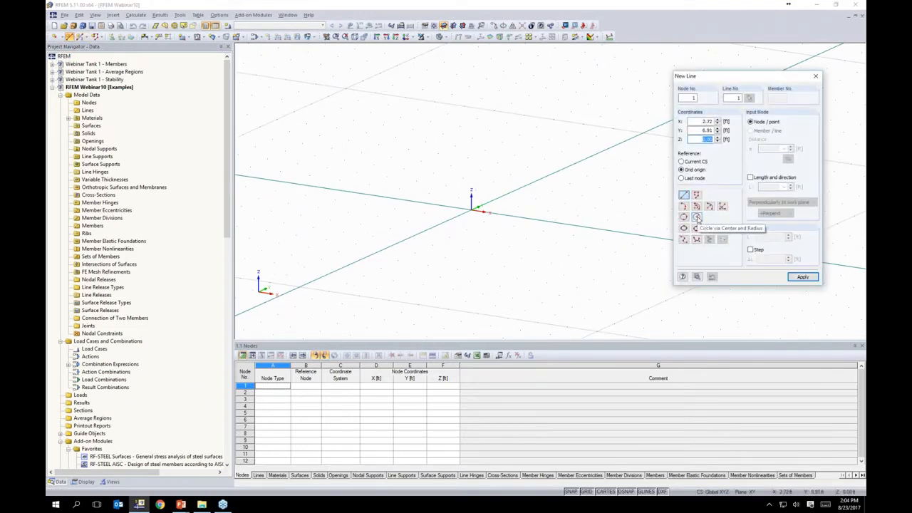
{"action": "left_click", "coordinate": [697, 217]}
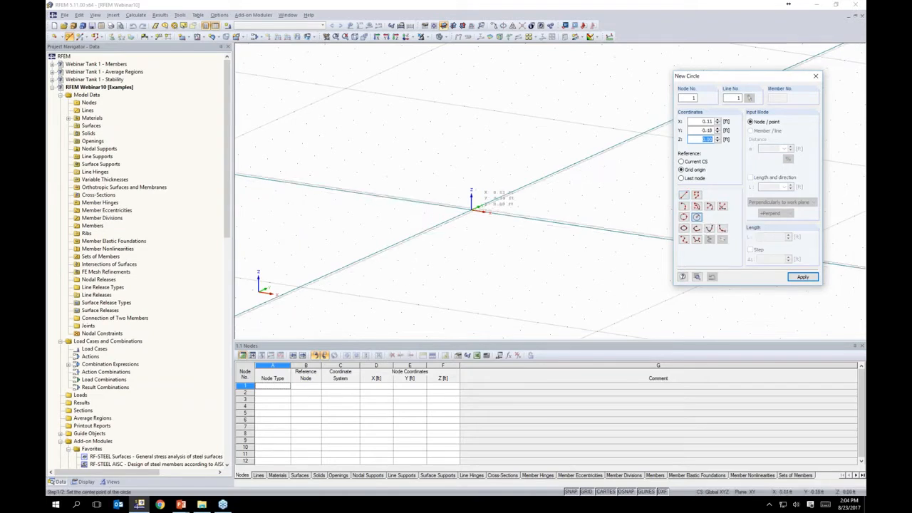
{"action": "left_click", "coordinate": [471, 206]}
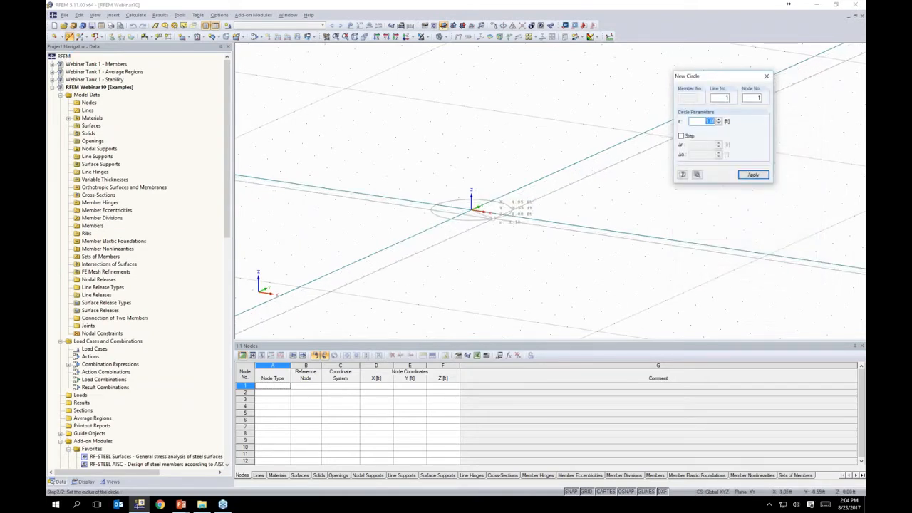
{"action": "type", "text": ".5"}
{"action": "key", "text": "Return"}
{"action": "right_click", "coordinate": [516, 247]}
{"action": "scroll", "coordinate": [516, 247], "scroll_direction": "down", "scroll_amount": 1}
{"action": "middle_click_drag", "start_coordinate": [516, 248], "coordinate": [505, 212]}
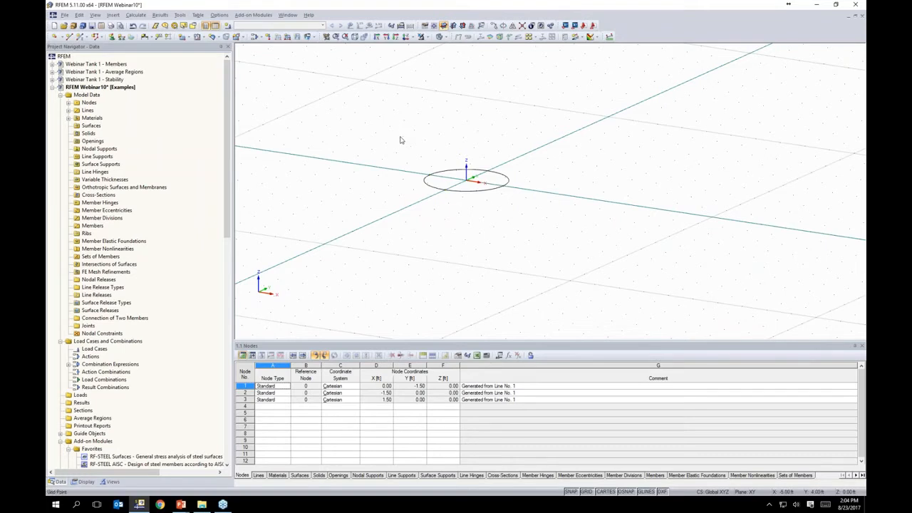
Move the circle 1.75 ft upward along the Z axis without making copies
{"action": "left_click_drag", "start_coordinate": [400, 140], "coordinate": [583, 241]}
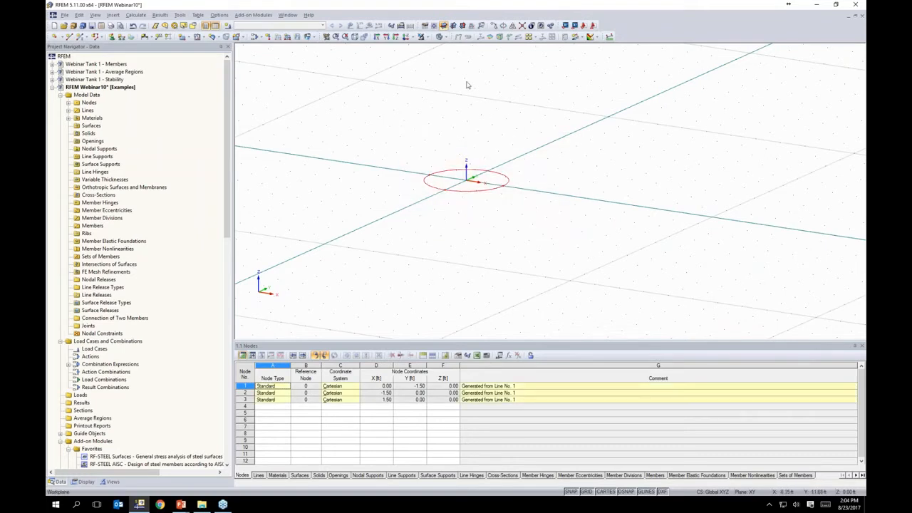
{"action": "left_click", "coordinate": [494, 25]}
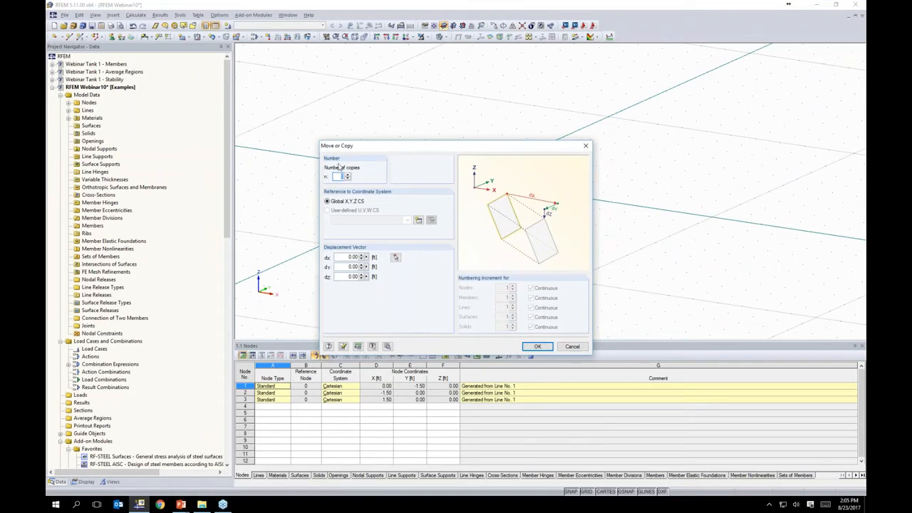
{"action": "type", "text": "1.75"}
{"action": "key", "text": "Return"}
{"action": "left_click", "coordinate": [410, 189]}
{"action": "middle_click_drag", "start_coordinate": [379, 170], "coordinate": [374, 168]}
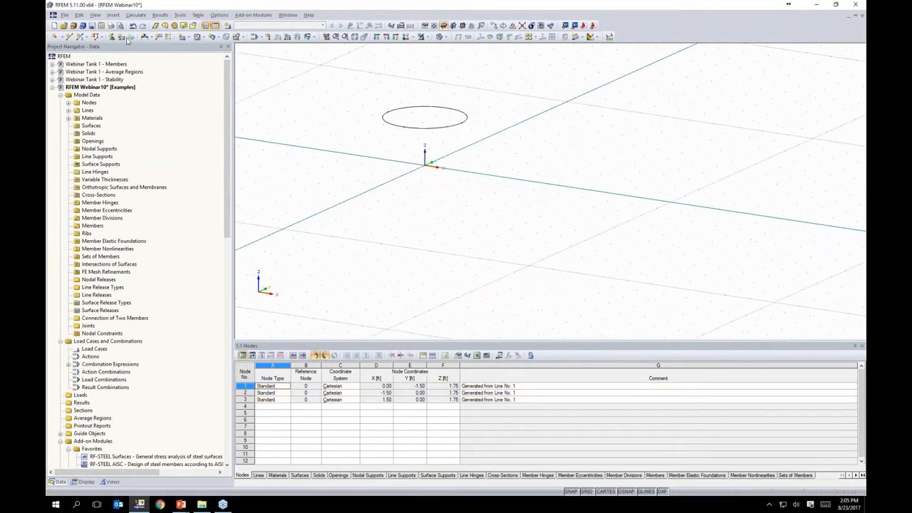
Draw a line from the circle's node on the positive X side to the point X 7.00, Y 0.00, Z 0.00 ft
{"action": "left_click", "coordinate": [69, 37]}
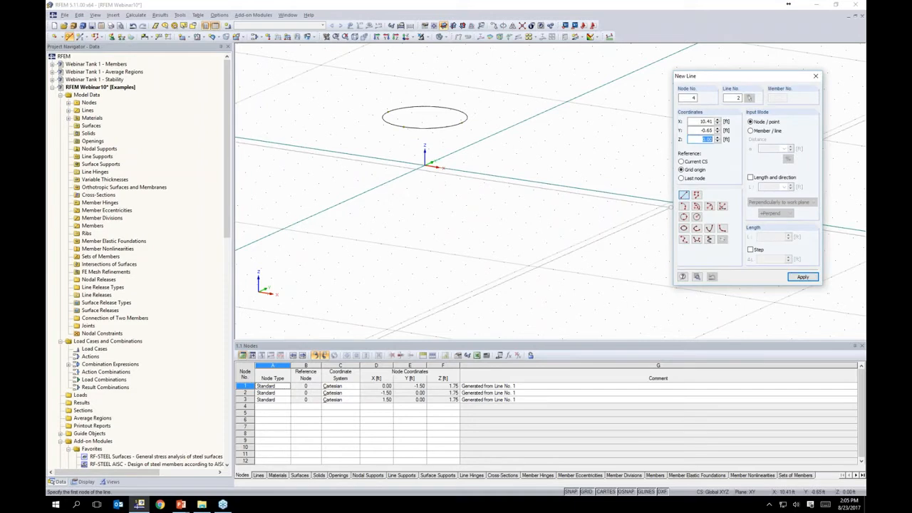
{"action": "middle_click_drag", "start_coordinate": [523, 183], "coordinate": [438, 167]}
{"action": "mouse_move", "coordinate": [410, 202]}
{"action": "middle_mouse_down", "text": "ctrl"}
{"action": "mouse_move", "coordinate": [415, 212]}
{"action": "mouse_move", "coordinate": [403, 212]}
{"action": "middle_mouse_up", "text": "ctrl"}
{"action": "left_click", "coordinate": [376, 111]}
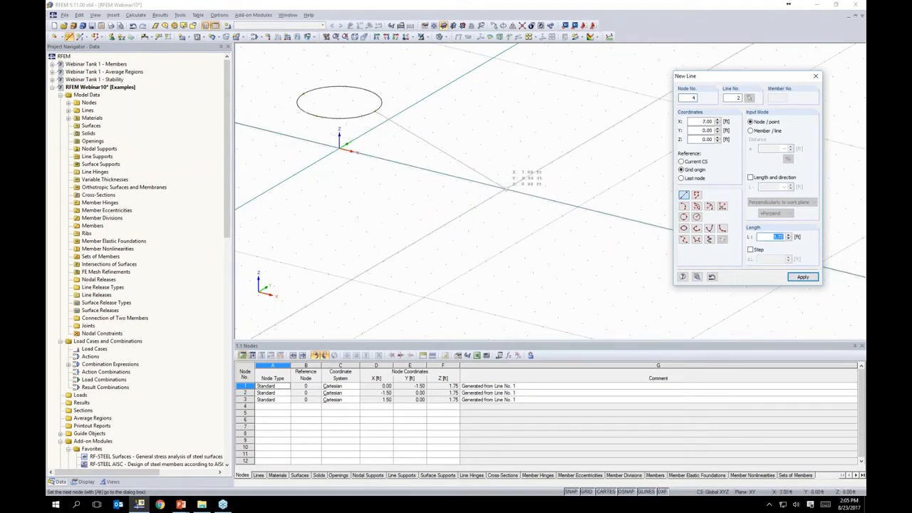
{"action": "left_click", "coordinate": [506, 189]}
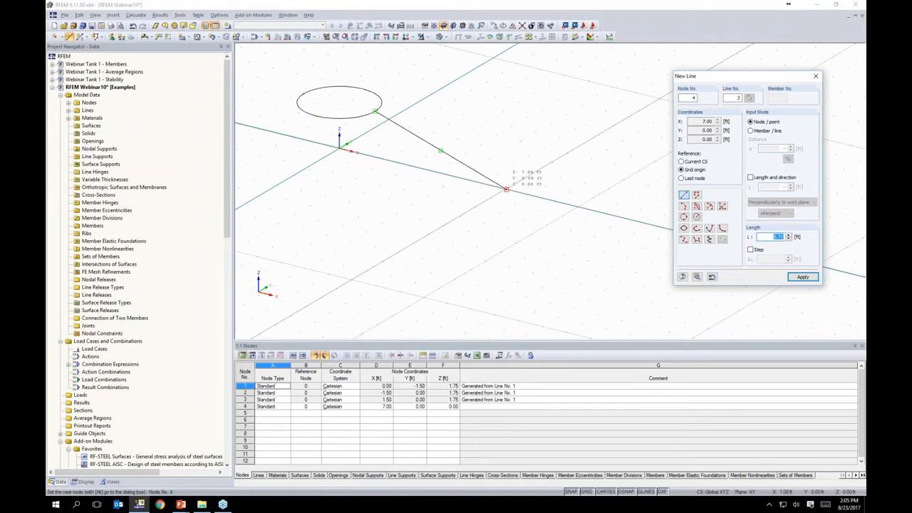
{"action": "key", "text": "Escape"}
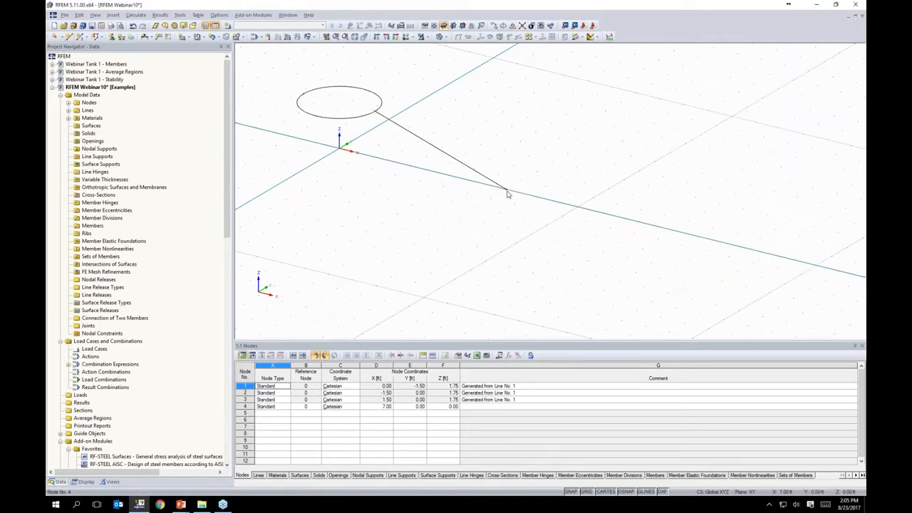
Copy the sloped line's lower end node once, offset 0.25 ft in X and -0.25 ft in Z
{"action": "left_click", "coordinate": [507, 191]}
{"action": "left_click", "coordinate": [493, 27]}
{"action": "left_click_drag", "start_coordinate": [489, 148], "coordinate": [679, 82]}
{"action": "left_click_drag", "start_coordinate": [581, 80], "coordinate": [614, 79]}
{"action": "left_click_drag", "start_coordinate": [569, 191], "coordinate": [592, 191]}
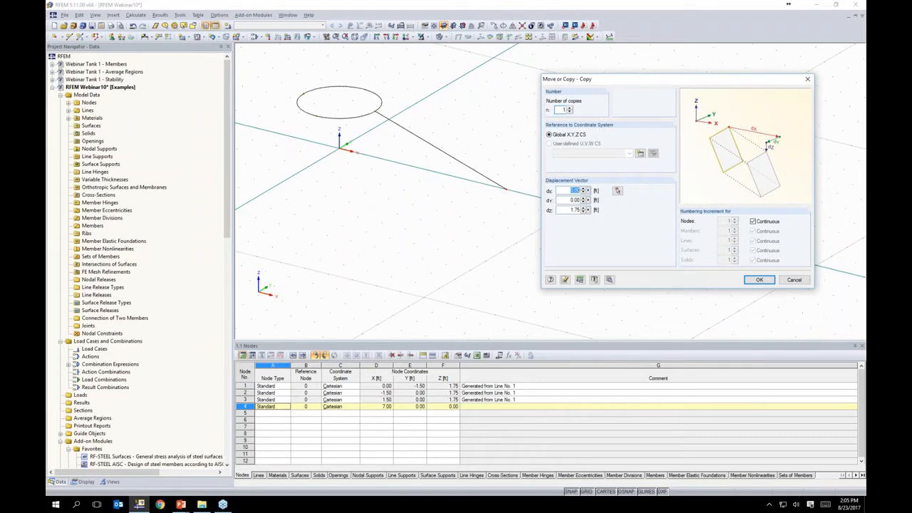
{"action": "key", "text": "Tab"}
{"action": "key", "text": "Tab"}
{"action": "left_click", "coordinate": [758, 280]}
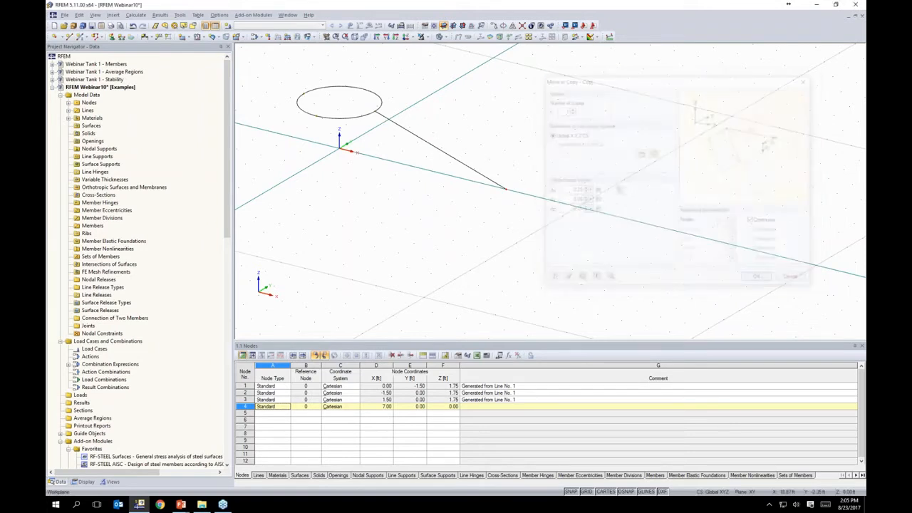
{"action": "middle_click_drag", "start_coordinate": [502, 218], "coordinate": [469, 230]}
{"action": "scroll", "coordinate": [469, 230], "scroll_direction": "up", "scroll_amount": 2}
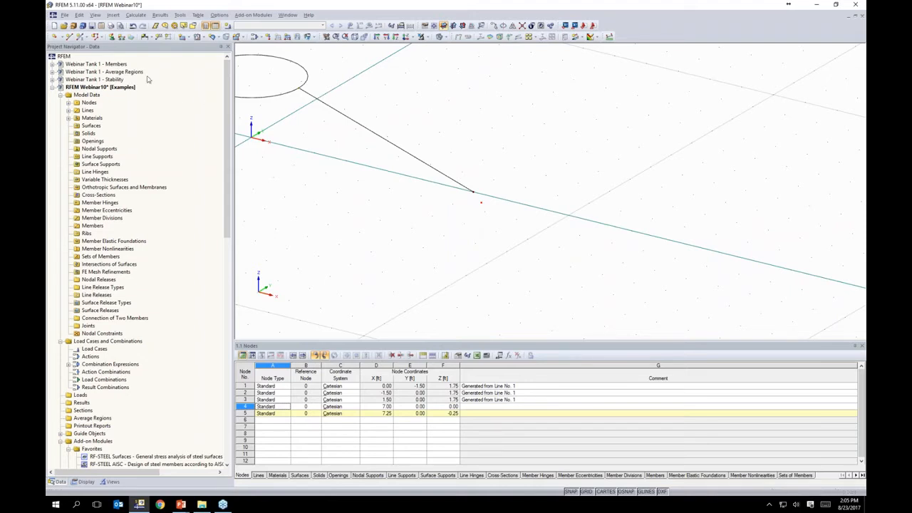
Draw a radius-defined arc from the sloped line's end node to the copied node, using the "Local in z" plane
{"action": "left_click", "coordinate": [69, 36]}
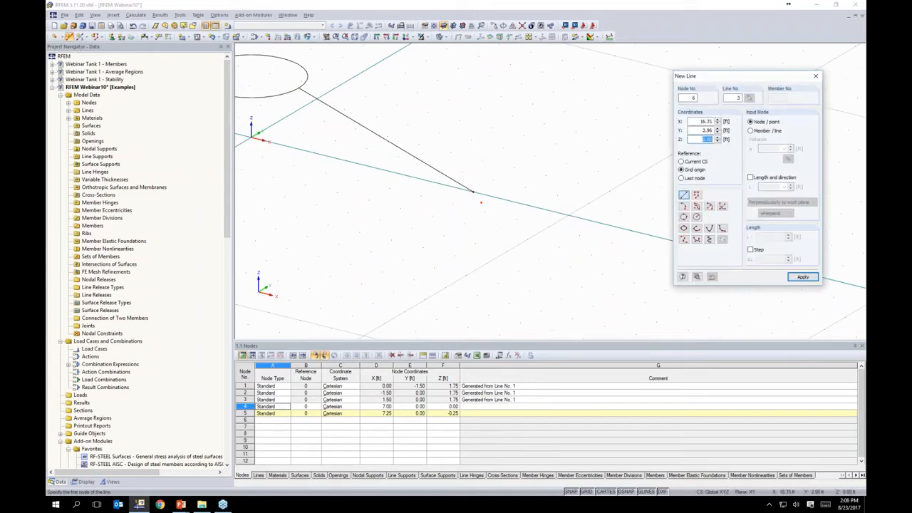
{"action": "left_click", "coordinate": [709, 206]}
{"action": "left_click", "coordinate": [473, 192]}
{"action": "left_click", "coordinate": [481, 202]}
{"action": "left_click", "coordinate": [802, 108]}
{"action": "left_click", "coordinate": [797, 122]}
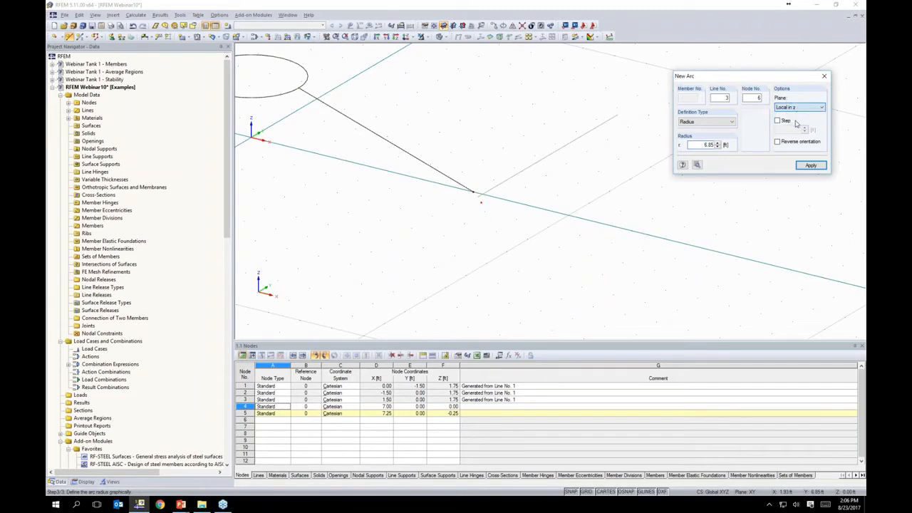
{"action": "double_click", "coordinate": [709, 145]}
{"action": "key", "text": "Return"}
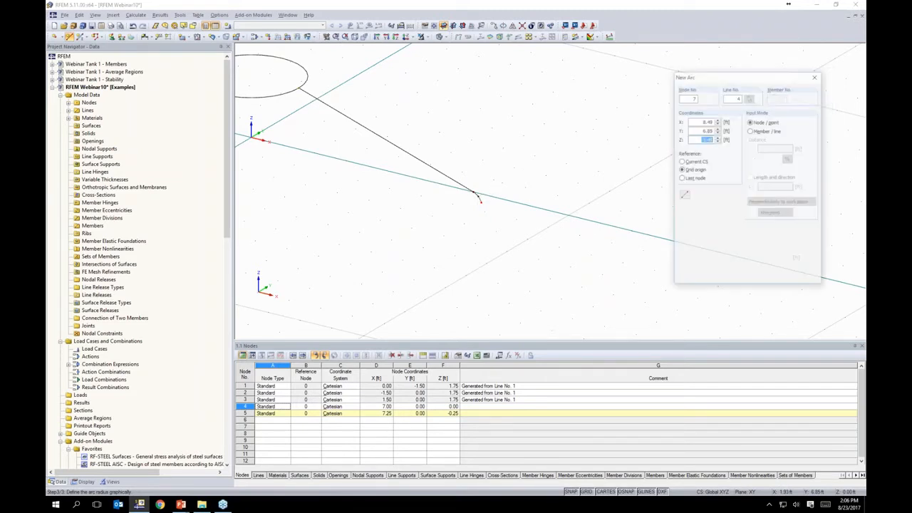
{"action": "key", "text": "Escape"}
{"action": "scroll", "coordinate": [470, 208], "scroll_direction": "up", "scroll_amount": 2}
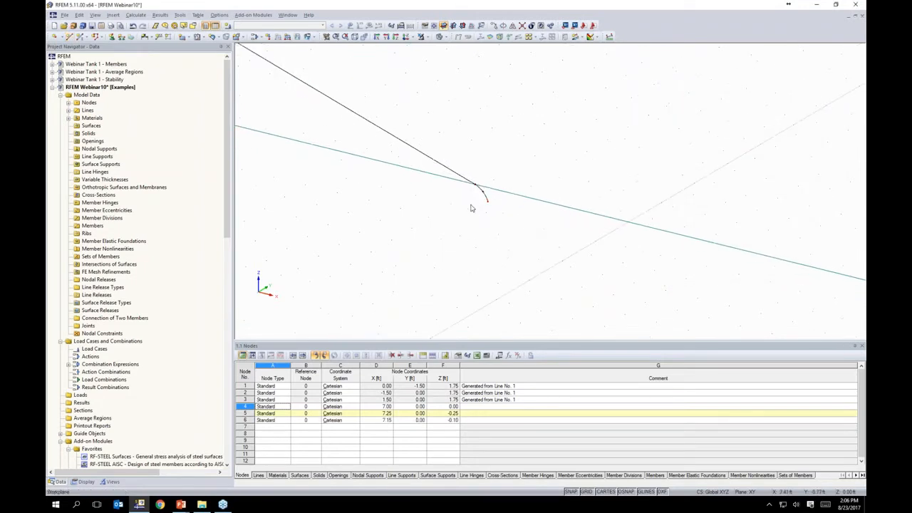
Set up a rotated copy of the sloped line and arc with 8 copies at 45° about the Z axis through the origin
{"action": "scroll", "coordinate": [457, 170], "scroll_direction": "down", "scroll_amount": 2}
{"action": "middle_click_drag", "start_coordinate": [435, 185], "coordinate": [536, 237]}
{"action": "left_click", "coordinate": [562, 223]}
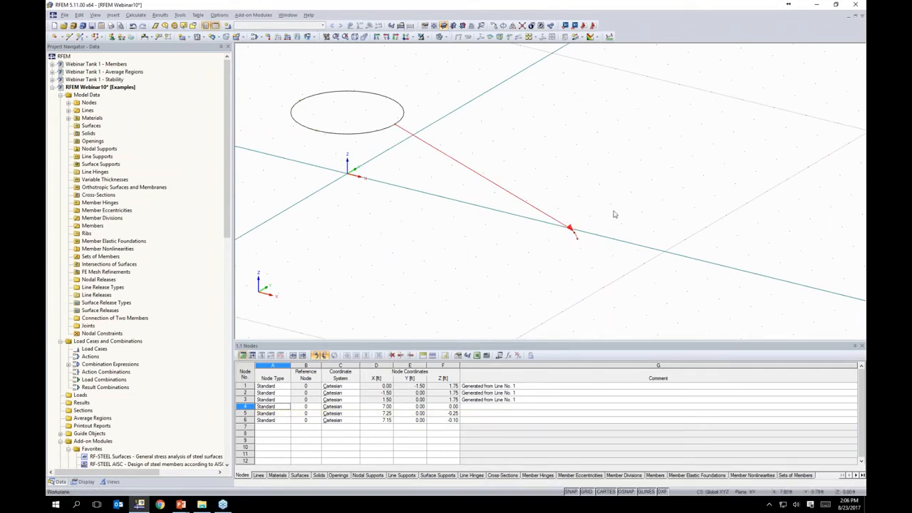
{"action": "left_click", "coordinate": [504, 26]}
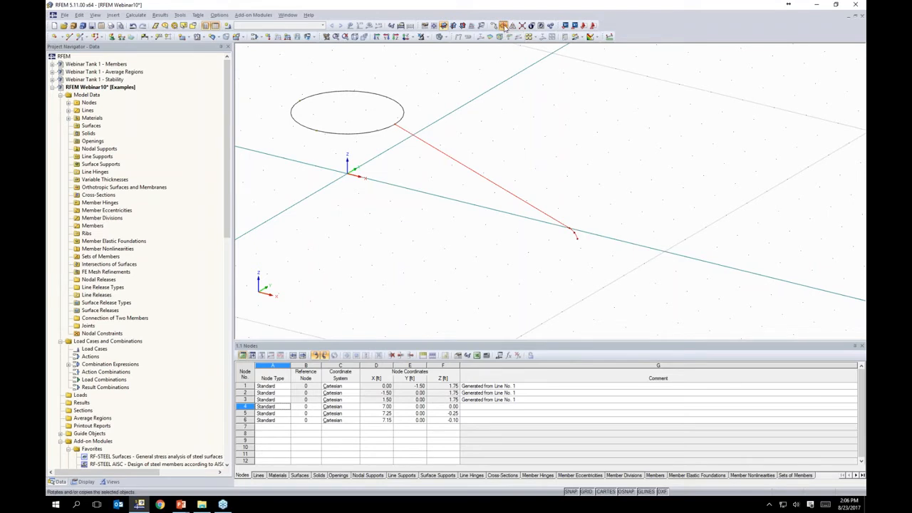
{"action": "left_click_drag", "start_coordinate": [450, 150], "coordinate": [612, 106]}
{"action": "type", "text": "8"}
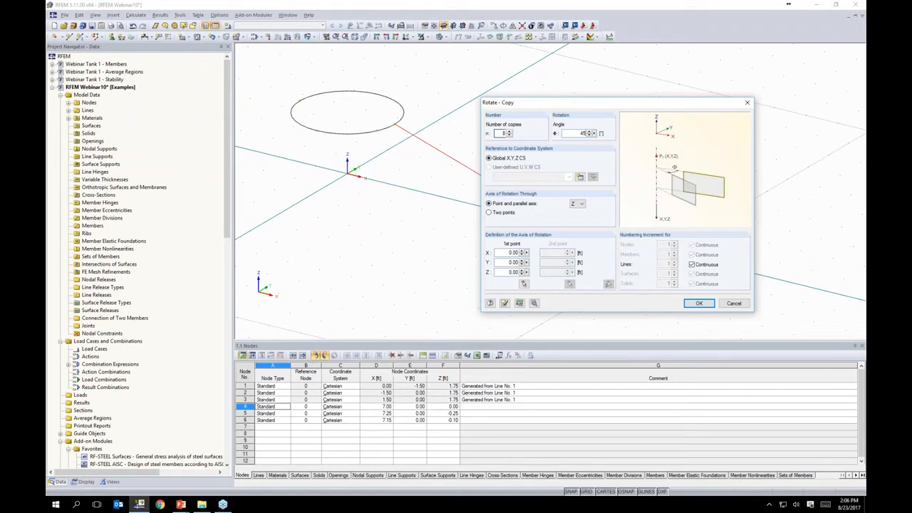
Enable new surfaces between the selected lines and their copies in the detail settings, and apply the rotated copy
{"action": "left_click", "coordinate": [535, 304]}
{"action": "left_click", "coordinate": [536, 303]}
{"action": "left_click_drag", "start_coordinate": [533, 121], "coordinate": [688, 101]}
{"action": "left_click", "coordinate": [483, 200]}
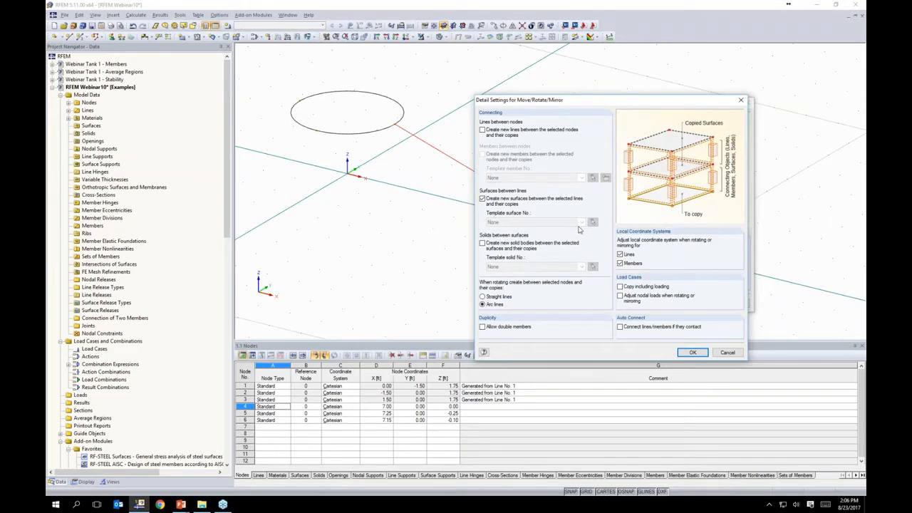
{"action": "left_click", "coordinate": [692, 354]}
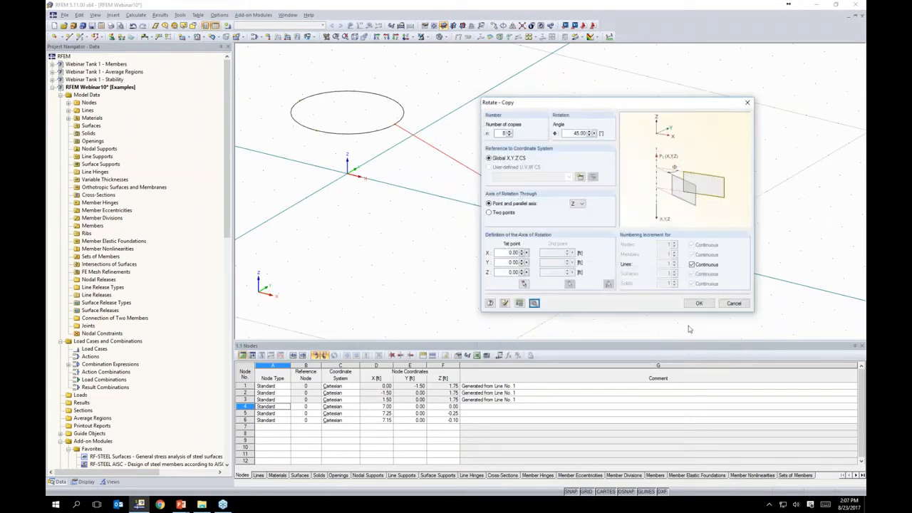
{"action": "left_click", "coordinate": [699, 303]}
{"action": "scroll", "coordinate": [622, 297], "scroll_direction": "down", "scroll_amount": 3}
{"action": "middle_click_drag", "start_coordinate": [676, 288], "coordinate": [702, 286]}
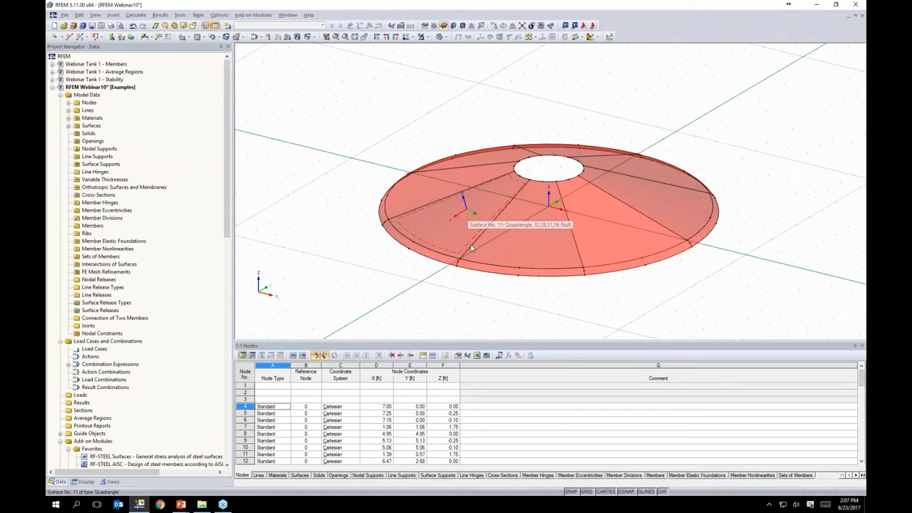
Select all surfaces of the conical roof and change their stiffness type to Standard
{"action": "middle_click_drag", "start_coordinate": [561, 300], "coordinate": [568, 299]}
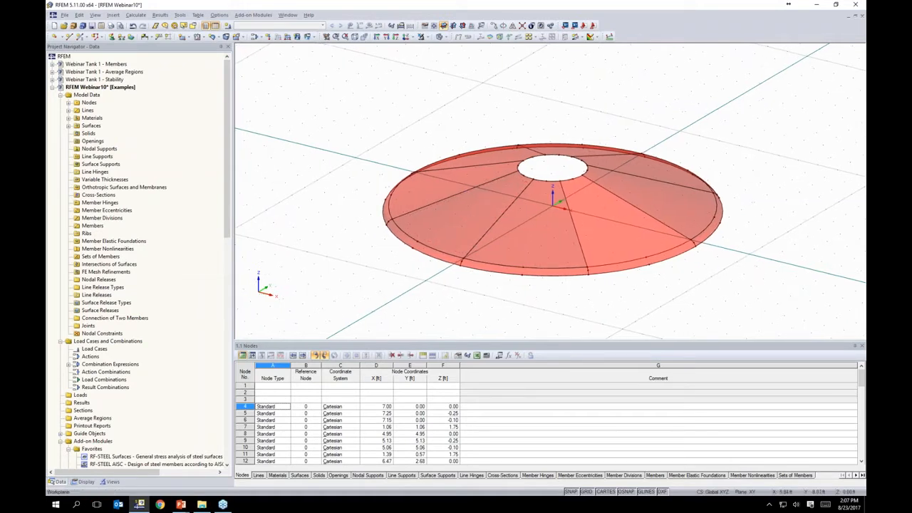
{"action": "left_click_drag", "start_coordinate": [755, 308], "coordinate": [352, 97]}
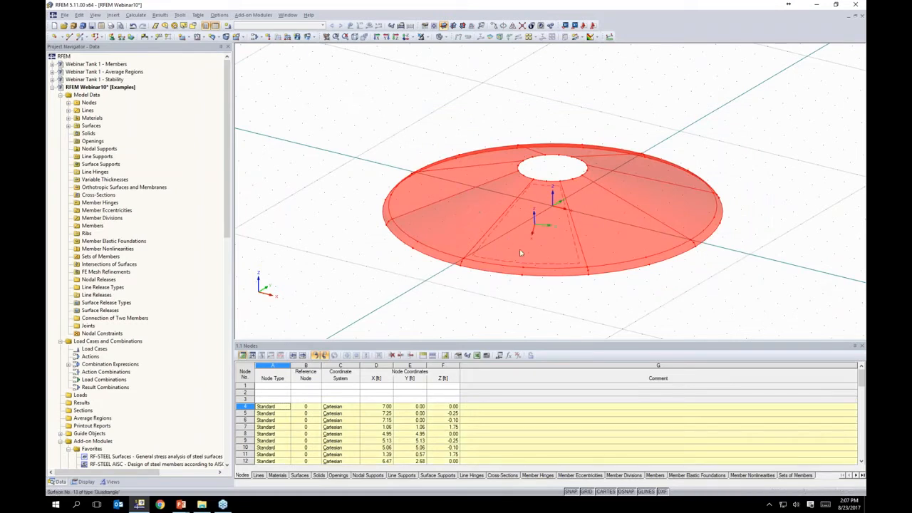
{"action": "double_click", "coordinate": [530, 222]}
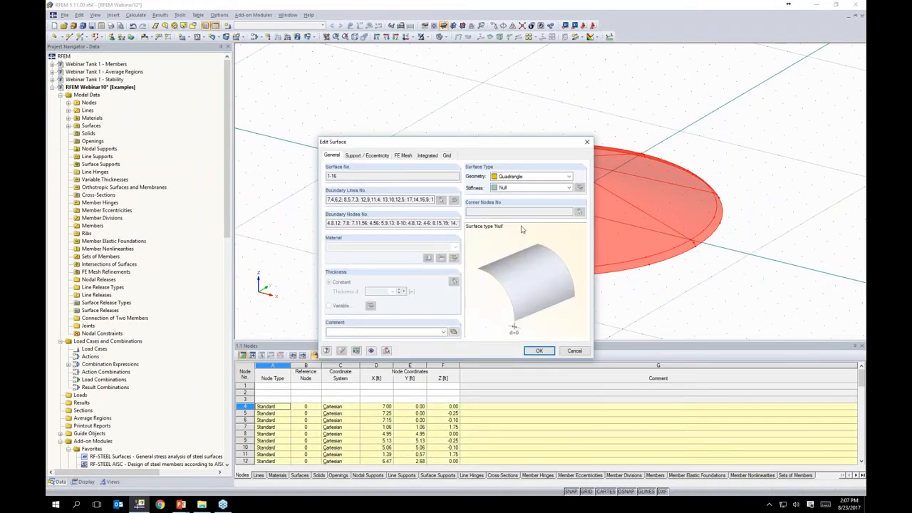
{"action": "left_click", "coordinate": [509, 188]}
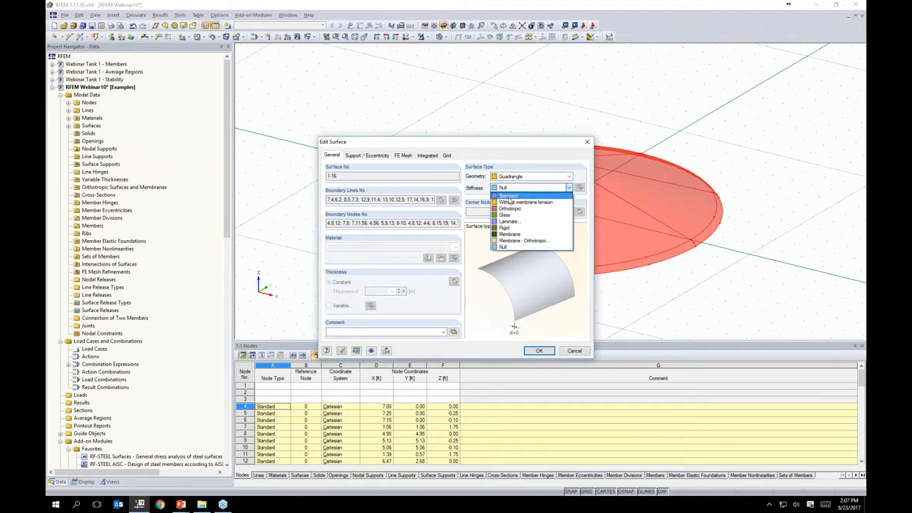
{"action": "left_click", "coordinate": [509, 197]}
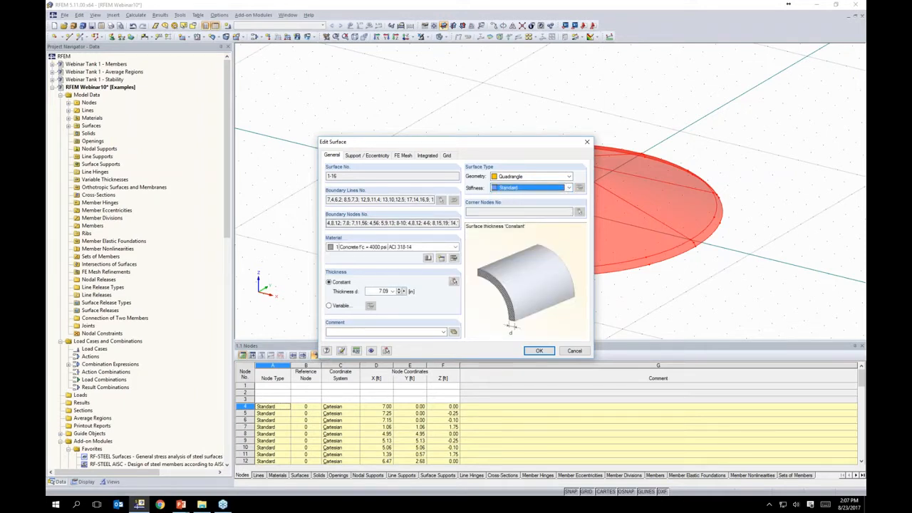
Filter the material library for the roof surfaces to metal, stainless steel, and the ASTM standard group
{"action": "left_click", "coordinate": [427, 258]}
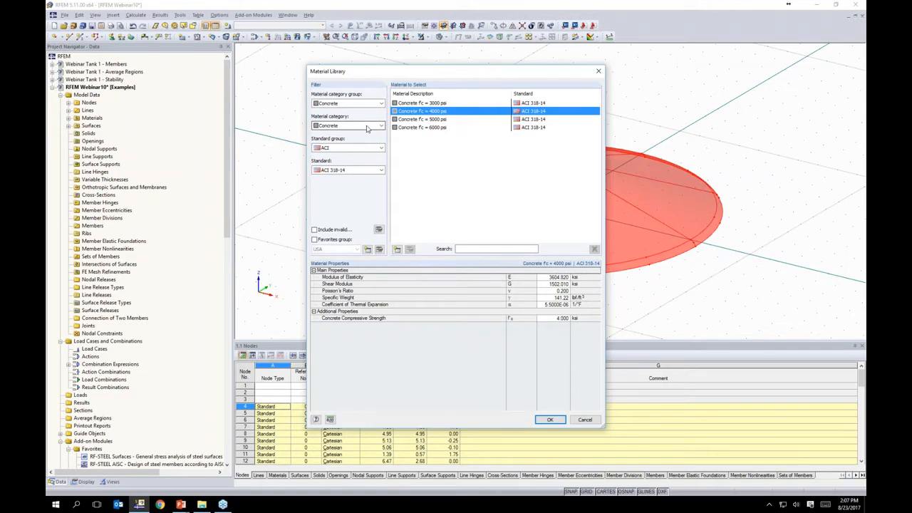
{"action": "left_click", "coordinate": [341, 104]}
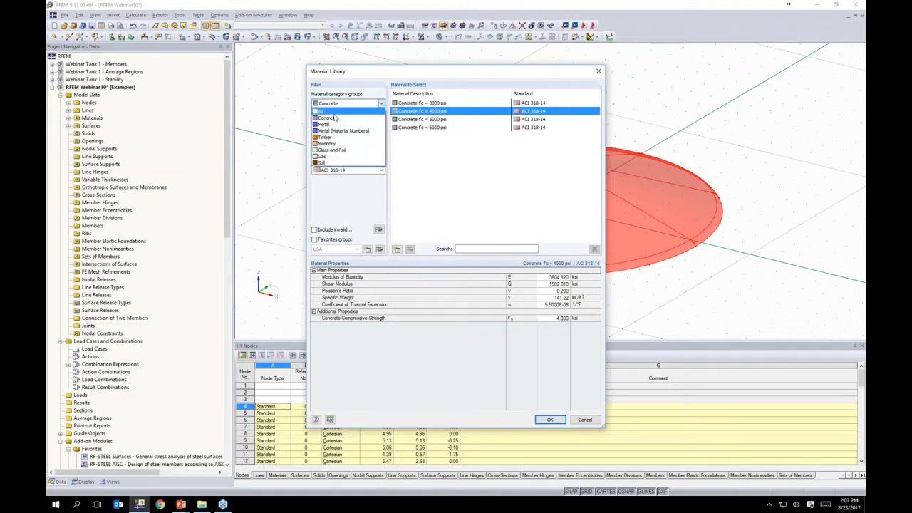
{"action": "left_click", "coordinate": [333, 125]}
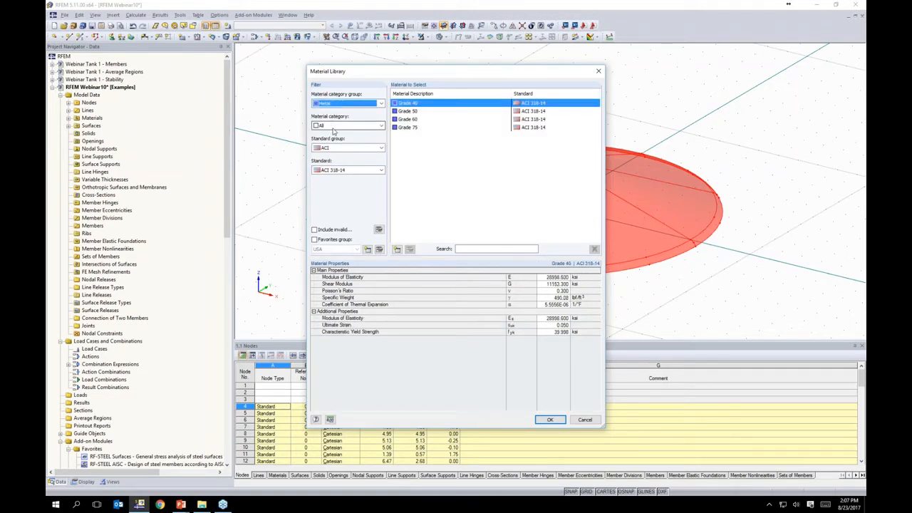
{"action": "left_click", "coordinate": [333, 127]}
{"action": "left_click", "coordinate": [335, 151]}
{"action": "left_click", "coordinate": [333, 148]}
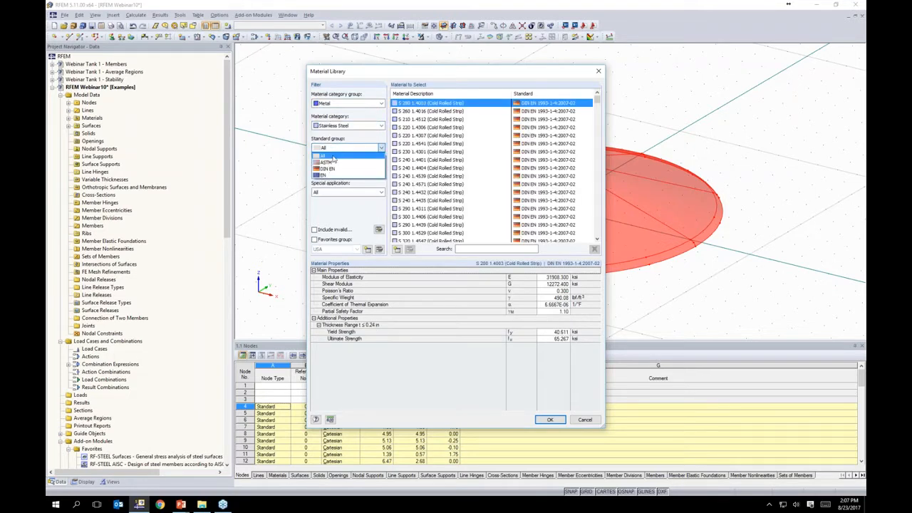
{"action": "left_click", "coordinate": [333, 163]}
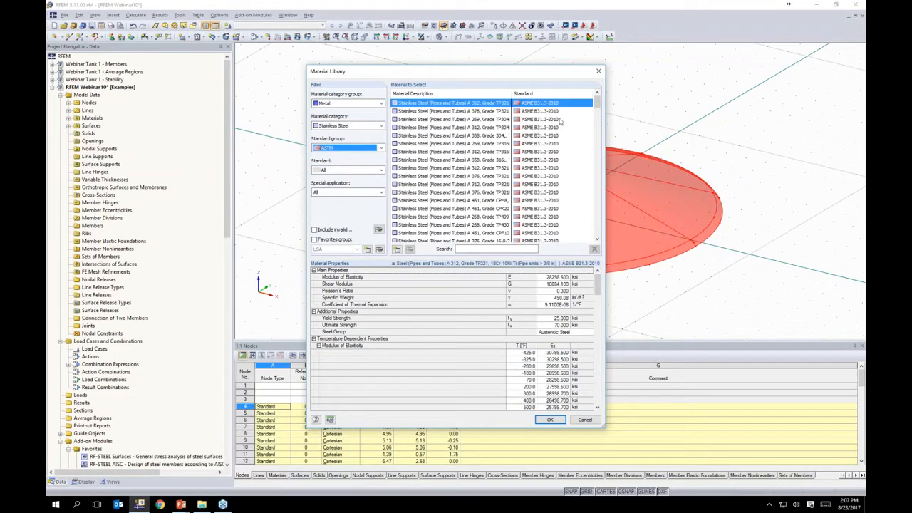
Assign Stainless Steel (Plates and Sheets) A 240, Grade 304 from the USA favorites group and a constant 0.2 in thickness to the roof surfaces
{"action": "left_click_drag", "start_coordinate": [597, 106], "coordinate": [597, 230]}
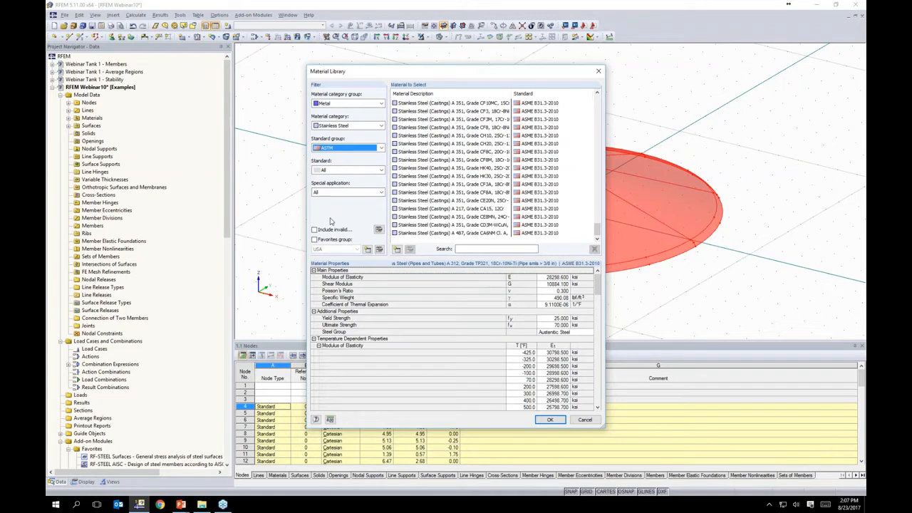
{"action": "left_click", "coordinate": [316, 240]}
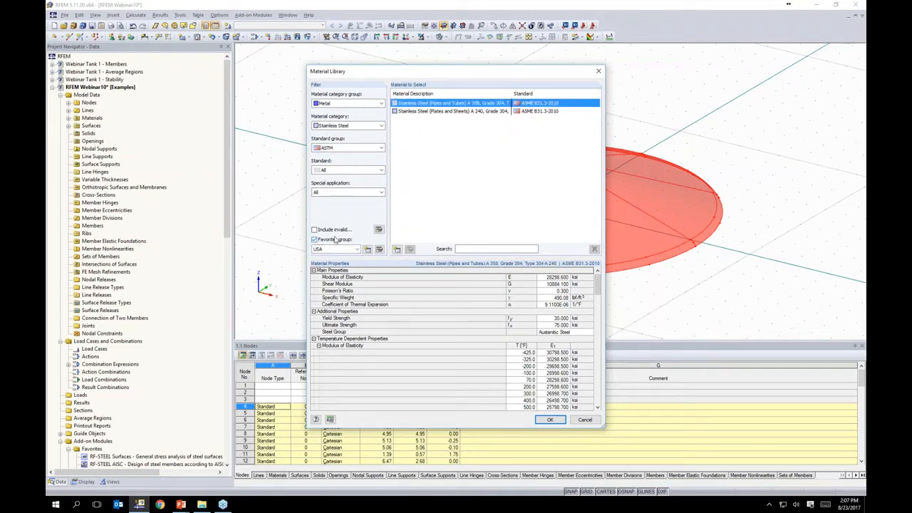
{"action": "left_click", "coordinate": [447, 112]}
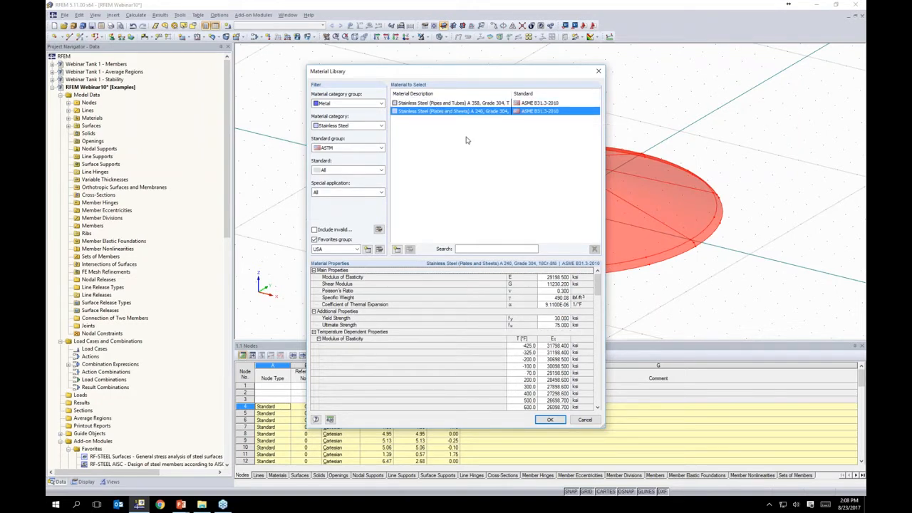
{"action": "mouse_move", "coordinate": [598, 284]}
{"action": "left_mouse_down"}
{"action": "mouse_move", "coordinate": [598, 390]}
{"action": "mouse_move", "coordinate": [598, 280]}
{"action": "left_mouse_up"}
{"action": "left_click", "coordinate": [551, 420]}
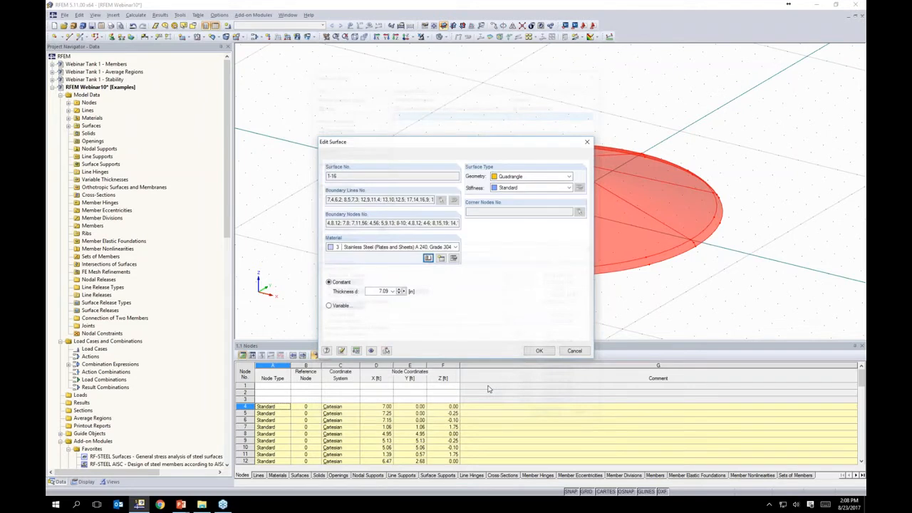
{"action": "type", "text": "0.2"}
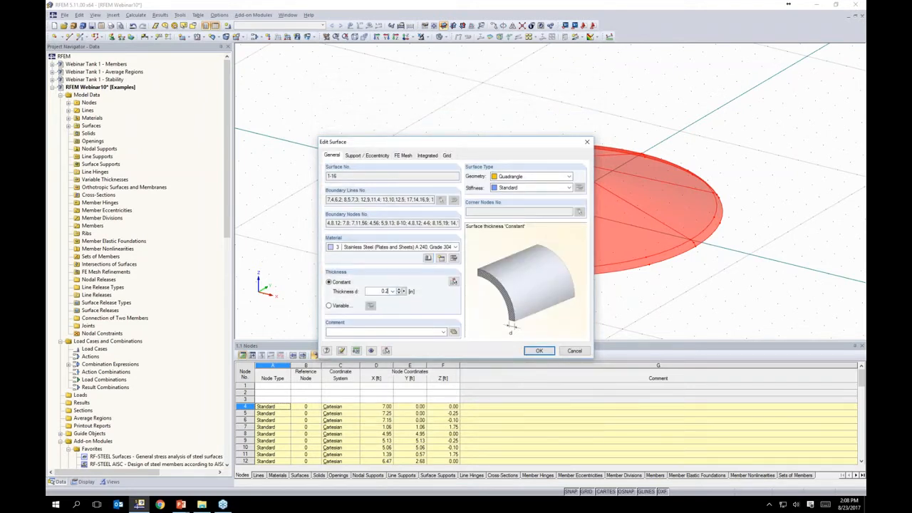
{"action": "left_click", "coordinate": [538, 351]}
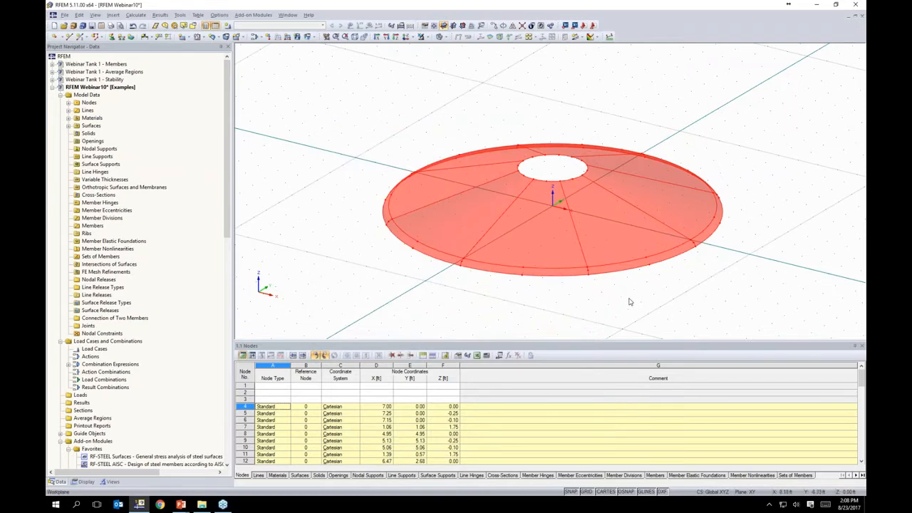
Select the circular lines around the roof's top opening and start extruding them into surfaces
{"action": "middle_click_drag", "start_coordinate": [643, 295], "coordinate": [574, 282]}
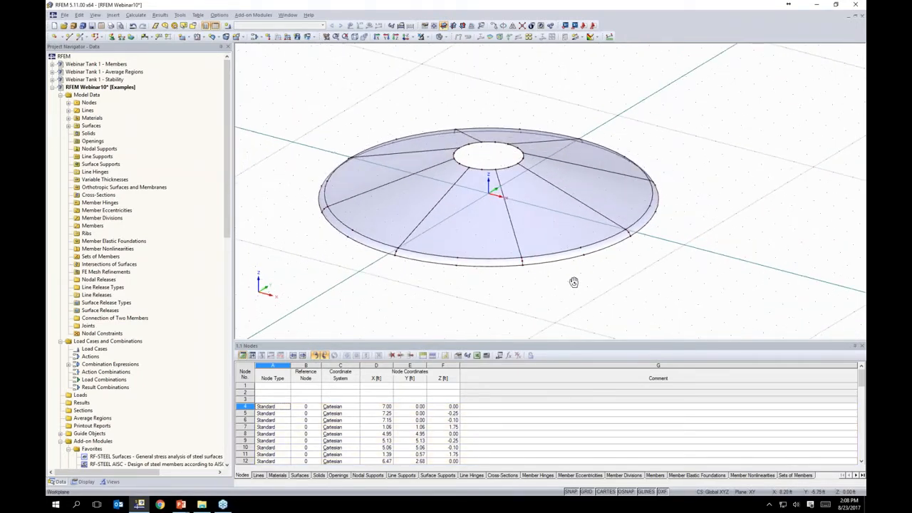
{"action": "middle_click_drag", "start_coordinate": [599, 298], "coordinate": [596, 225], "text": "ctrl"}
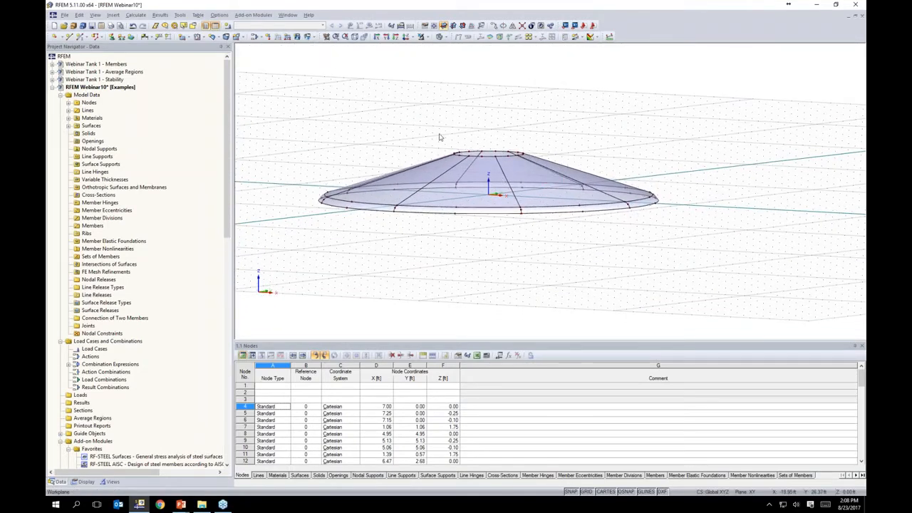
{"action": "left_click_drag", "start_coordinate": [442, 140], "coordinate": [543, 163]}
{"action": "middle_click_drag", "start_coordinate": [576, 146], "coordinate": [574, 173], "text": "ctrl"}
{"action": "scroll", "coordinate": [513, 181], "scroll_direction": "up", "scroll_amount": 3}
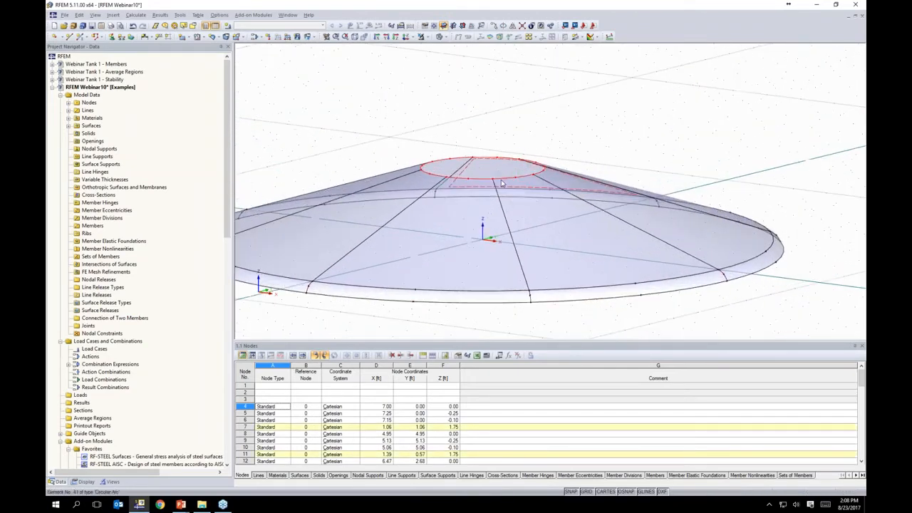
{"action": "right_click", "coordinate": [504, 182]}
{"action": "mouse_move", "coordinate": [514, 186]}
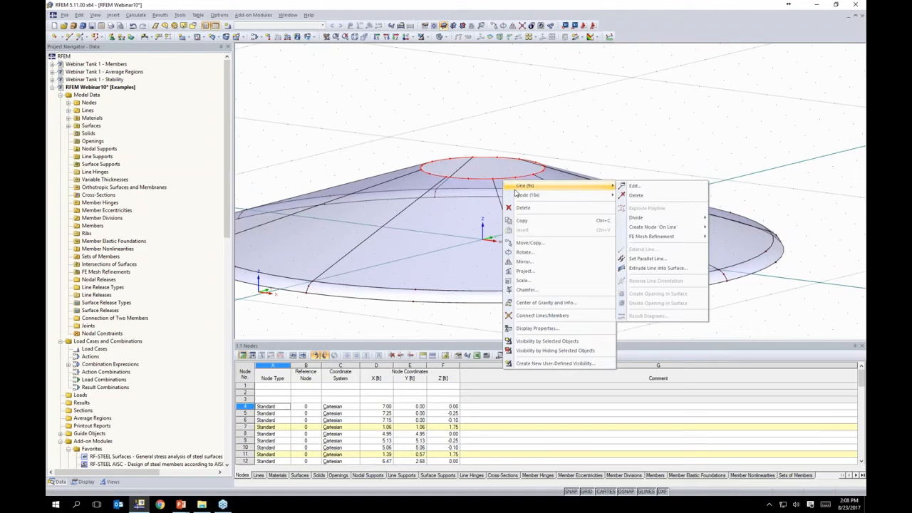
{"action": "left_click", "coordinate": [639, 269]}
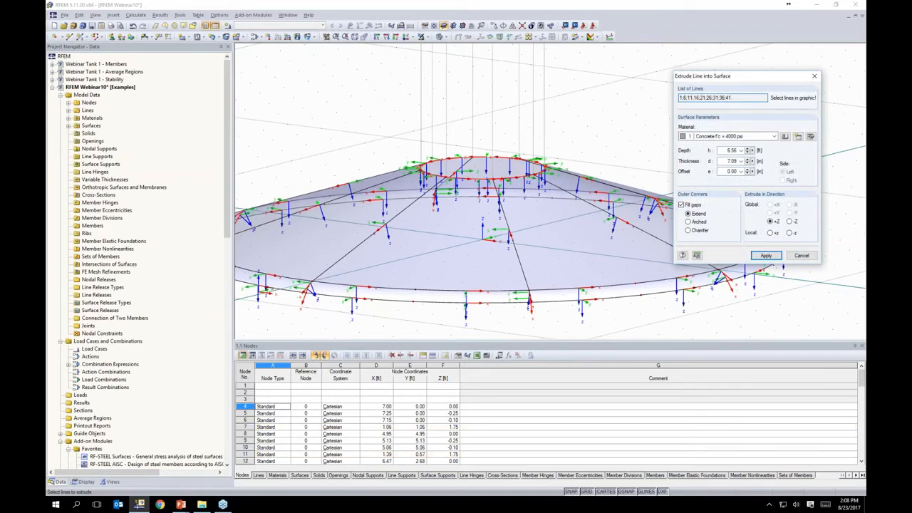
Set the line extrusion to the A 240 stainless steel plate material, 1.00 ft depth, and 0.20 in thickness
{"action": "left_click", "coordinate": [763, 137]}
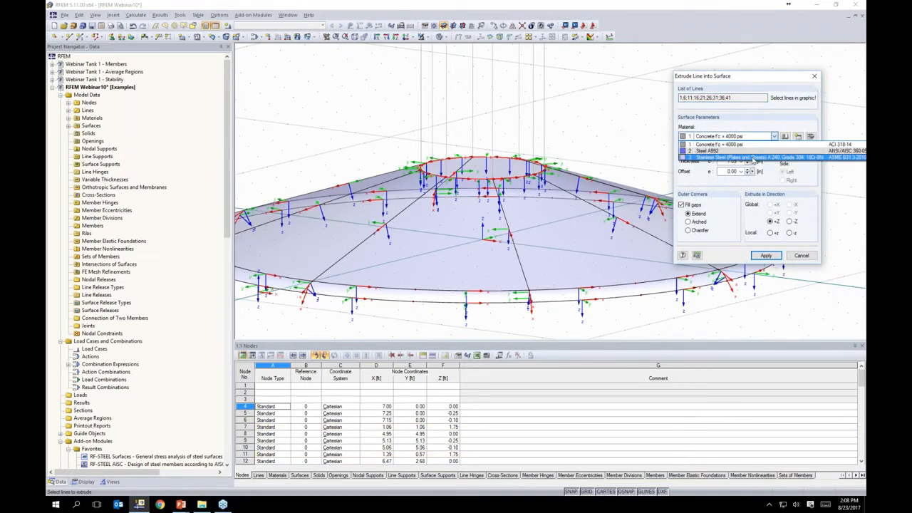
{"action": "left_click", "coordinate": [754, 158]}
{"action": "left_click_drag", "start_coordinate": [734, 78], "coordinate": [705, 73]}
{"action": "double_click", "coordinate": [702, 145]}
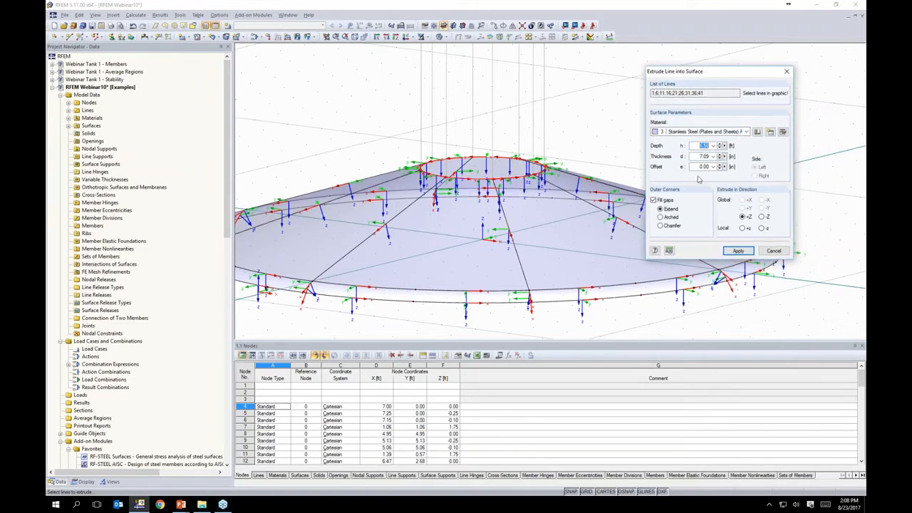
{"action": "type", "text": "1.0"}
{"action": "key", "text": "Tab"}
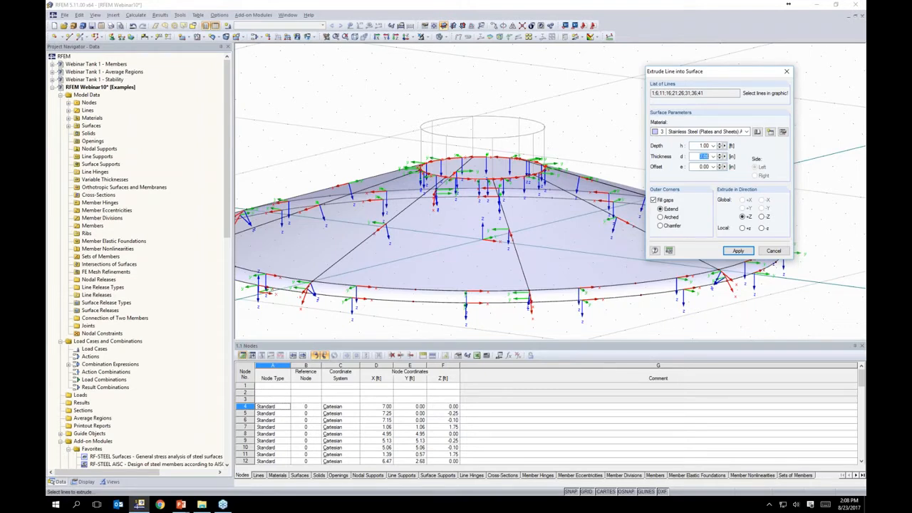
{"action": "type", "text": "0"}
Compare the -Z and +Z extrusion directions, and apply the extrusion of the top ring in global +Z
{"action": "left_click", "coordinate": [763, 217]}
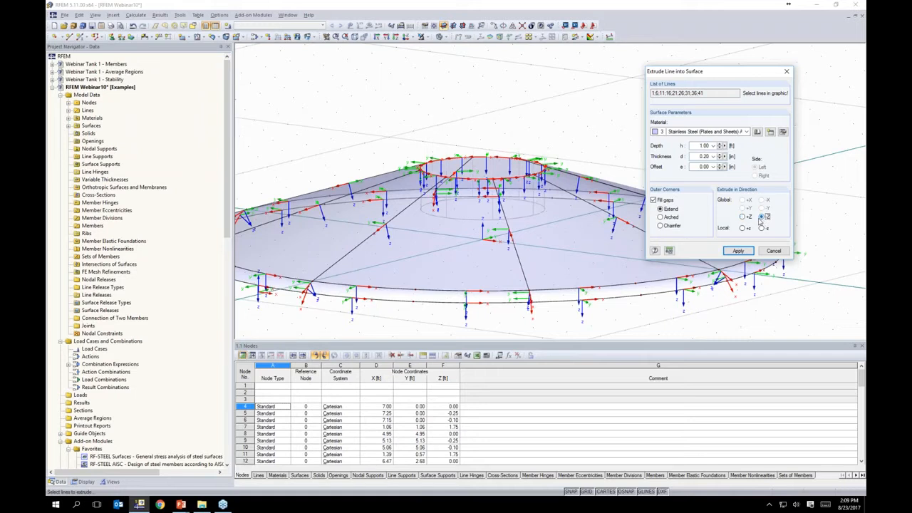
{"action": "left_click", "coordinate": [742, 216]}
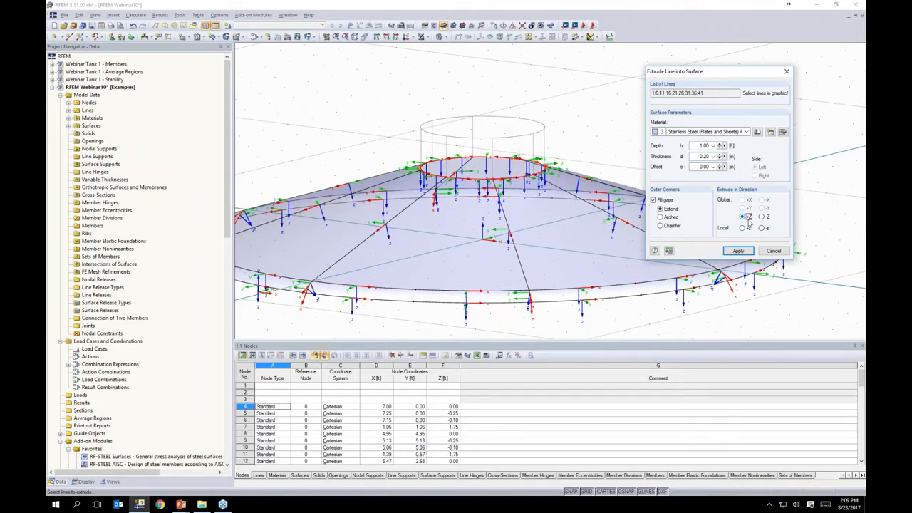
{"action": "left_click", "coordinate": [741, 250]}
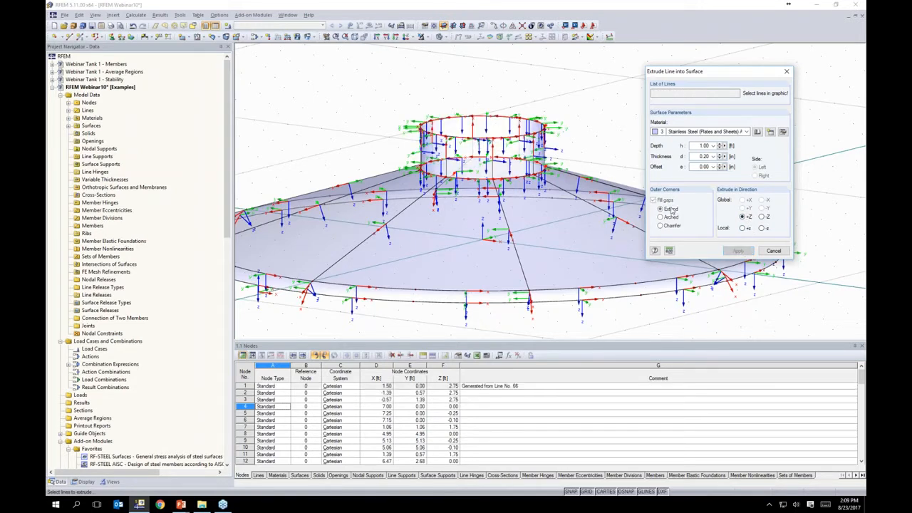
{"action": "middle_click_drag", "start_coordinate": [615, 153], "coordinate": [666, 145]}
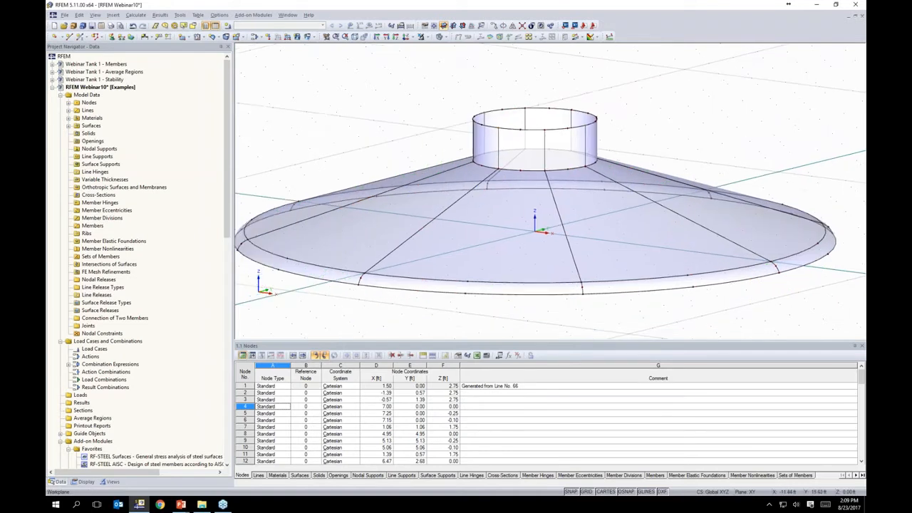
{"action": "scroll", "coordinate": [631, 128], "scroll_direction": "down", "scroll_amount": 2}
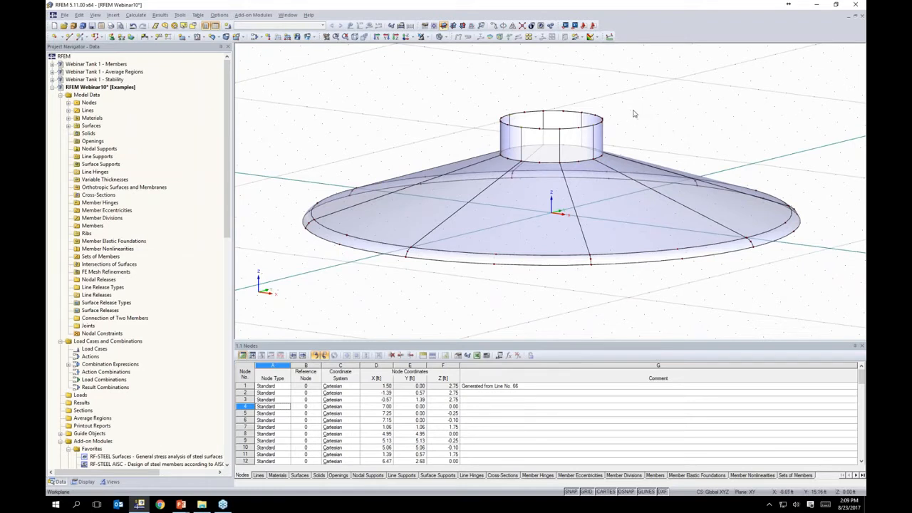
Examine the roof from above and at an angle, and review the available opening types
{"action": "middle_click_drag", "start_coordinate": [396, 108], "coordinate": [335, 207], "text": "ctrl"}
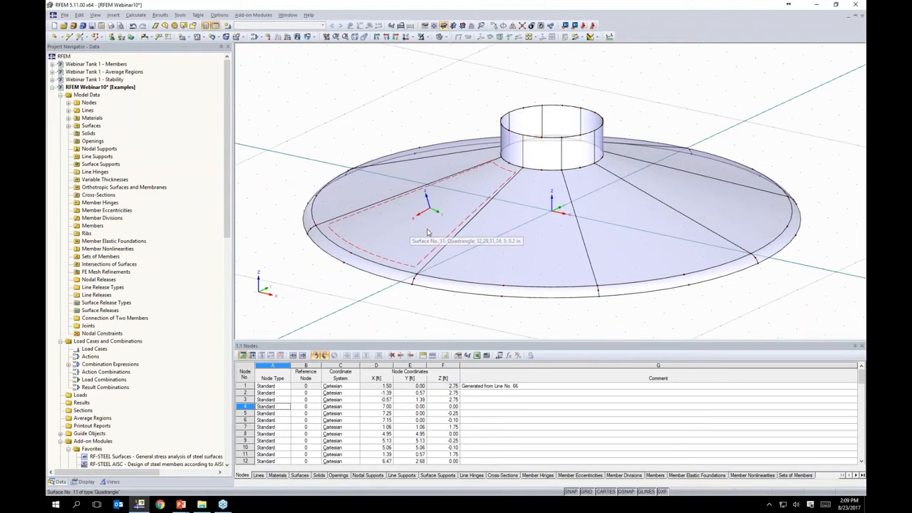
{"action": "left_click", "coordinate": [403, 37]}
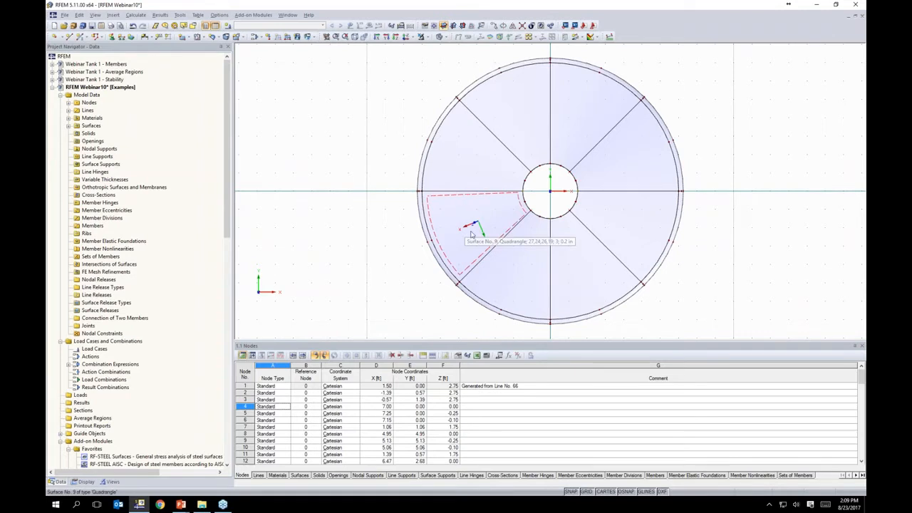
{"action": "middle_click_drag", "start_coordinate": [396, 248], "coordinate": [307, 229]}
{"action": "scroll", "coordinate": [332, 227], "scroll_direction": "up", "scroll_amount": 2}
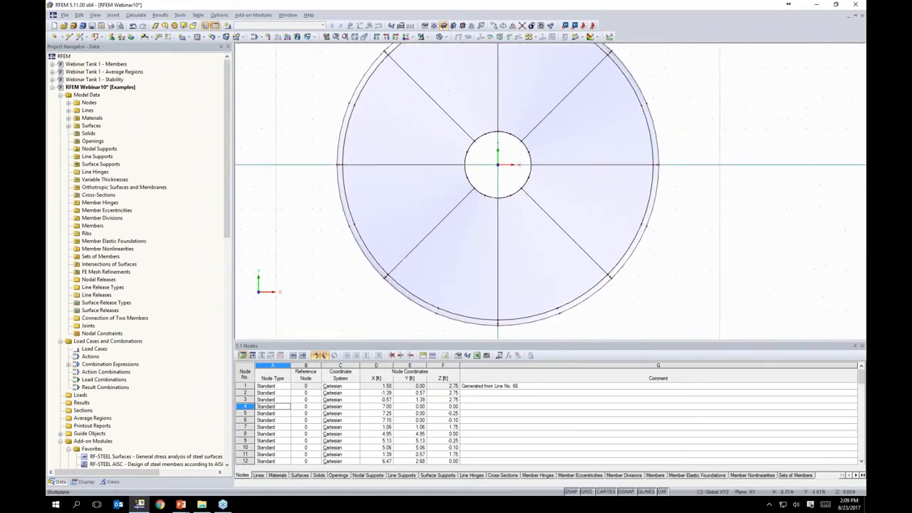
{"action": "left_click", "coordinate": [205, 38]}
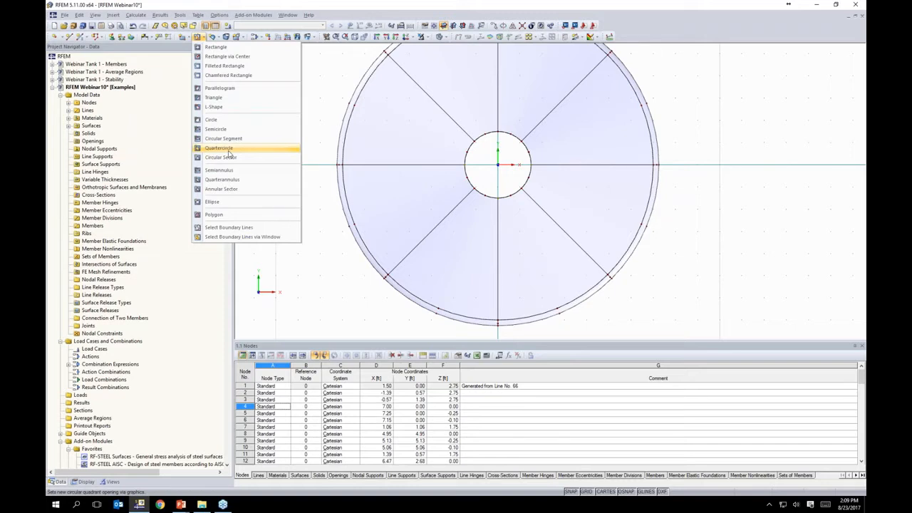
{"action": "left_click", "coordinate": [328, 281]}
{"action": "middle_click_drag", "start_coordinate": [347, 309], "coordinate": [367, 60], "text": "ctrl"}
{"action": "middle_click_drag", "start_coordinate": [332, 162], "coordinate": [325, 114], "text": "ctrl"}
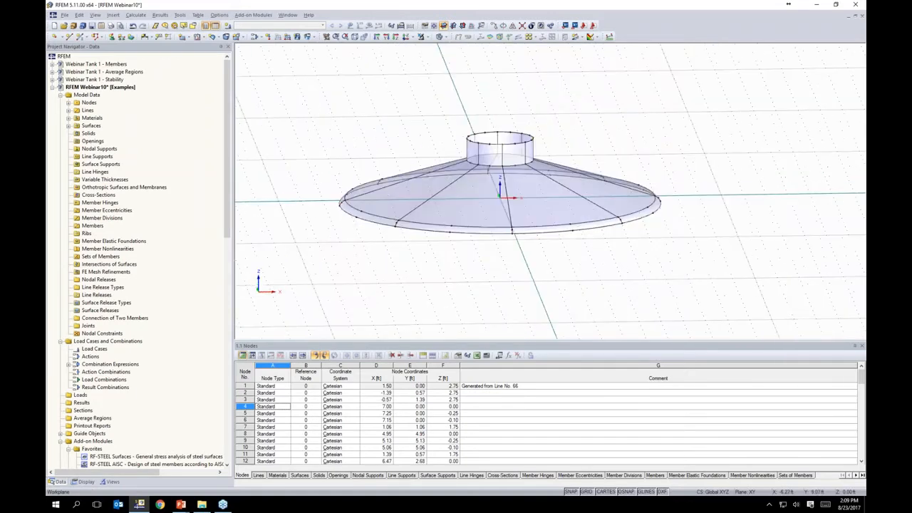
{"action": "scroll", "coordinate": [386, 191], "scroll_direction": "up", "scroll_amount": 3}
{"action": "middle_click_drag", "start_coordinate": [403, 283], "coordinate": [342, 266], "text": "ctrl"}
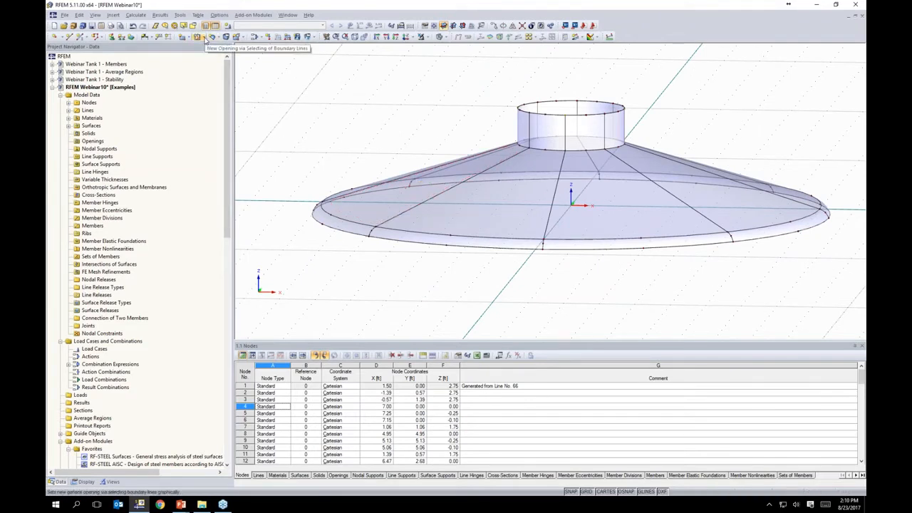
Draw a circle of 1 ft radius in plan view on the roof, centred at about X -4.67 ft, Y -1.45 ft
{"action": "middle_click_drag", "start_coordinate": [381, 118], "coordinate": [375, 68], "text": "ctrl"}
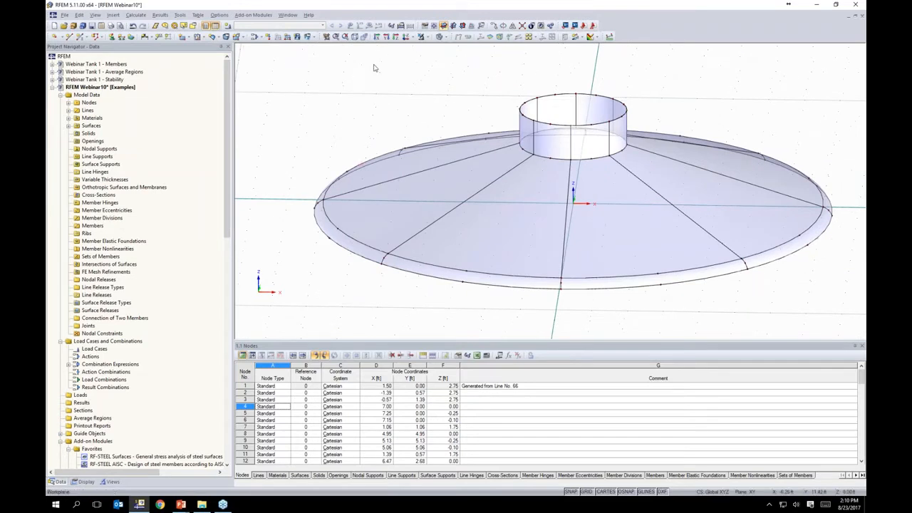
{"action": "left_click", "coordinate": [405, 37]}
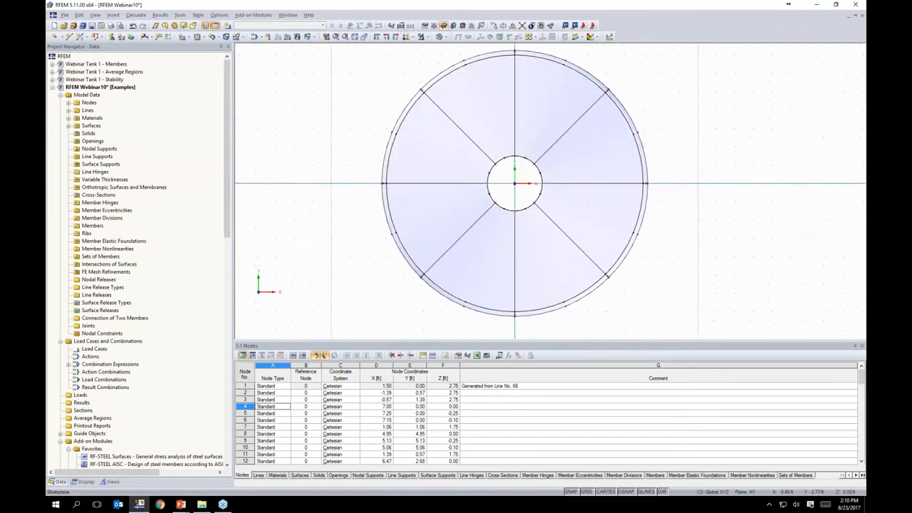
{"action": "left_click", "coordinate": [69, 36]}
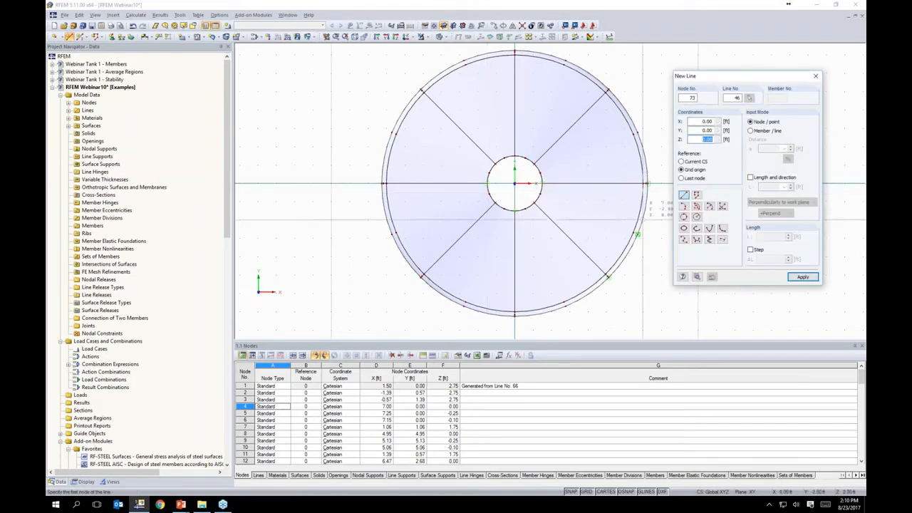
{"action": "left_click", "coordinate": [696, 217]}
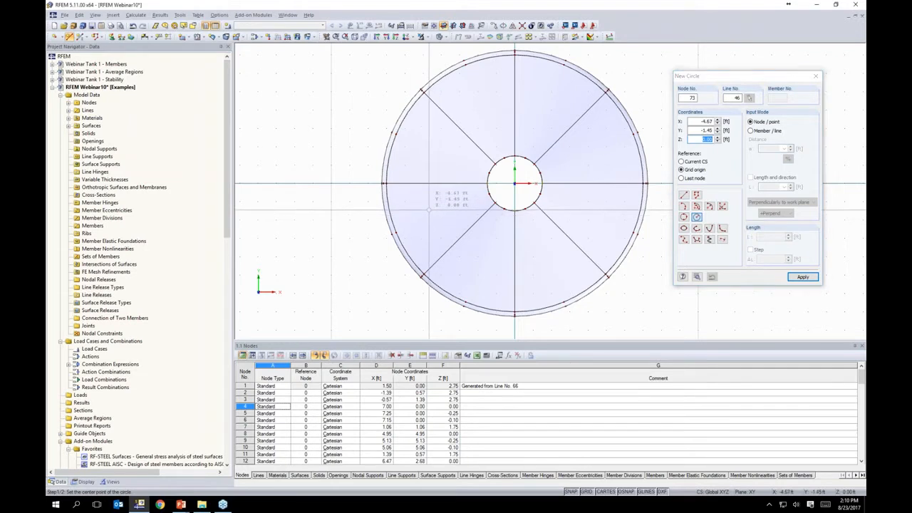
{"action": "left_click", "coordinate": [429, 210]}
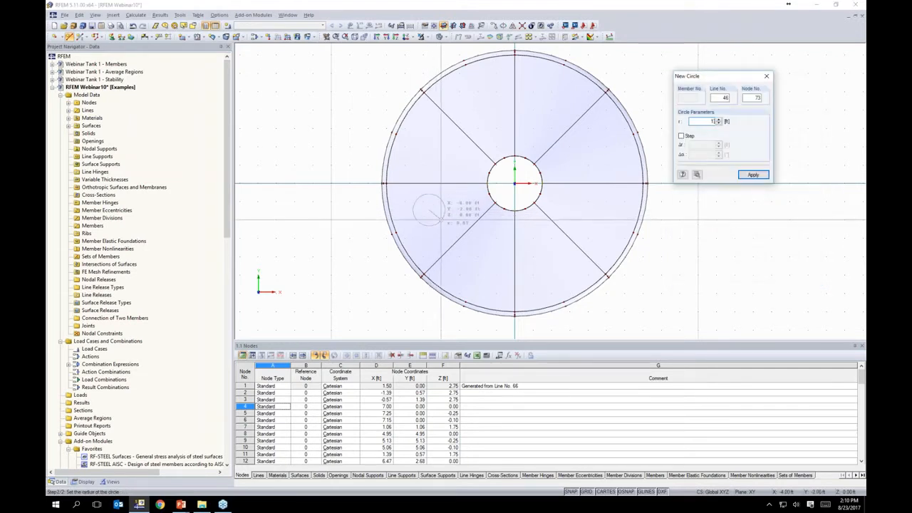
{"action": "key", "text": "Return"}
{"action": "key", "text": "Escape"}
Extrude the new circle 2.00 ft in global +Z into a 0.20 in thick stainless steel pipe surface
{"action": "middle_click_drag", "start_coordinate": [379, 284], "coordinate": [421, 240], "text": "ctrl"}
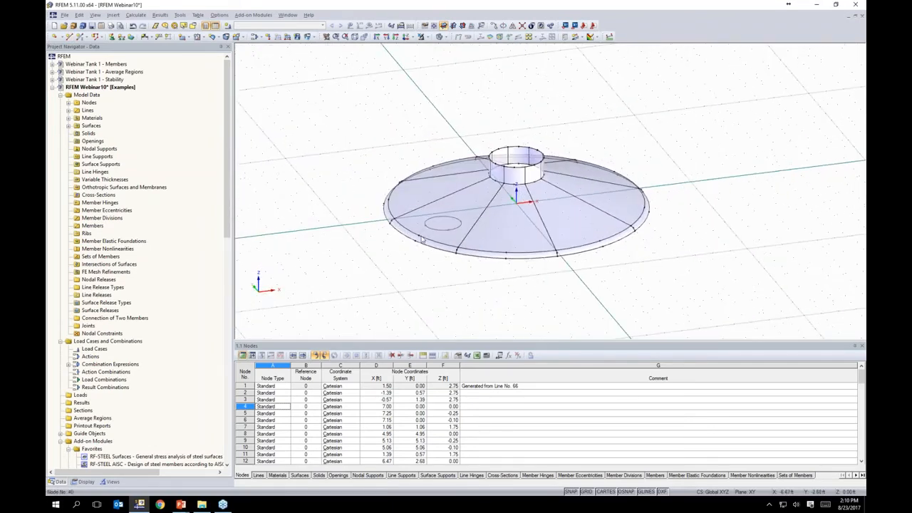
{"action": "scroll", "coordinate": [422, 240], "scroll_direction": "up", "scroll_amount": 4}
{"action": "right_click", "coordinate": [448, 226]}
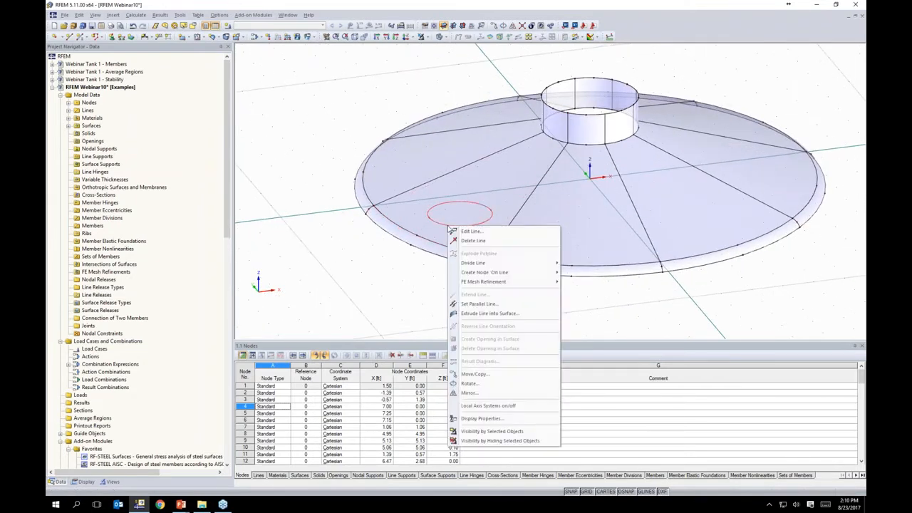
{"action": "left_click", "coordinate": [476, 315]}
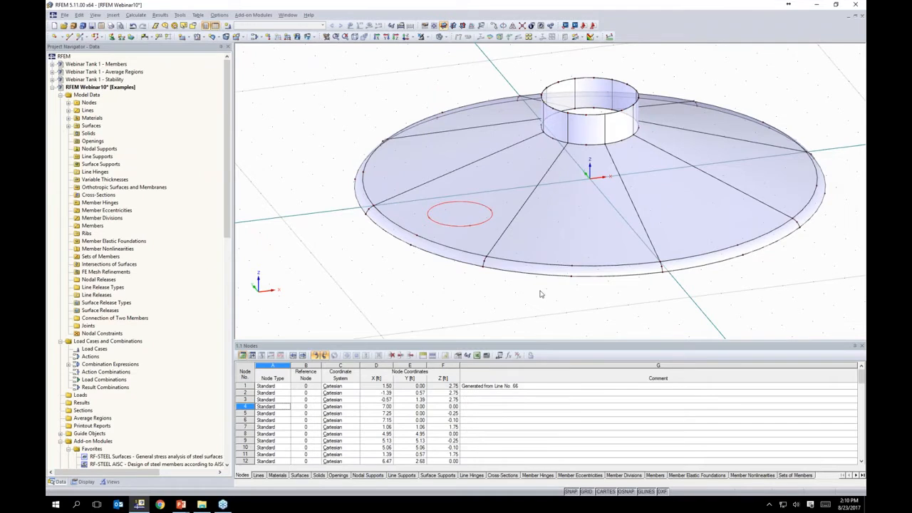
{"action": "double_click", "coordinate": [741, 150]}
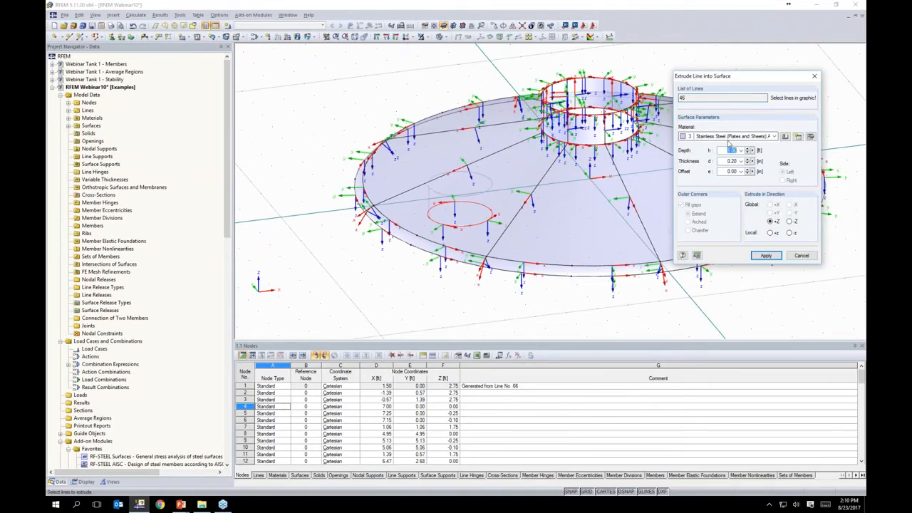
{"action": "type", "text": "2.0"}
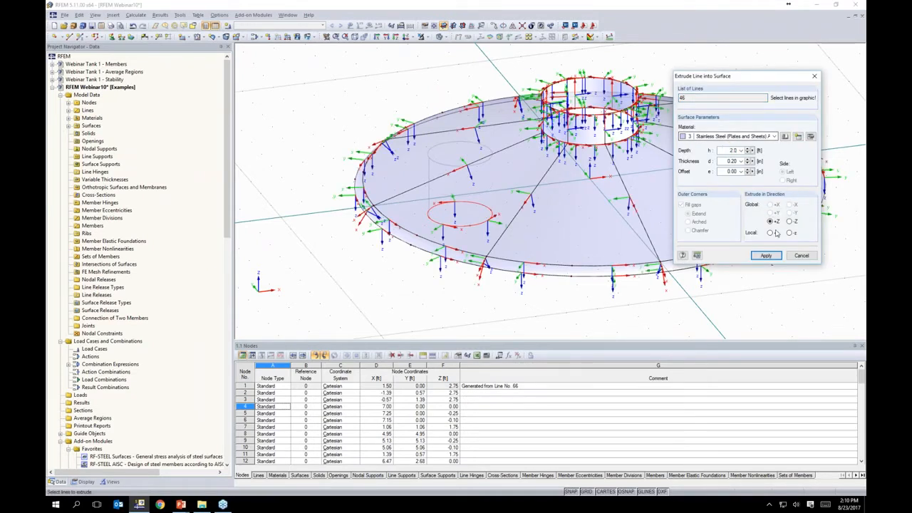
{"action": "left_click", "coordinate": [766, 256]}
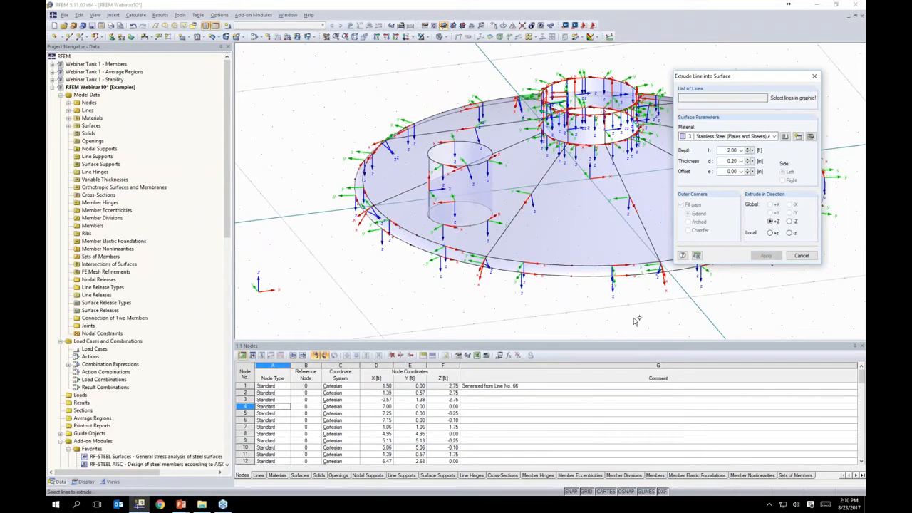
Create an intersection between the vertical pipe surface and the conical roof segment it passes through
{"action": "middle_click_drag", "start_coordinate": [339, 110], "coordinate": [318, 125], "text": "ctrl"}
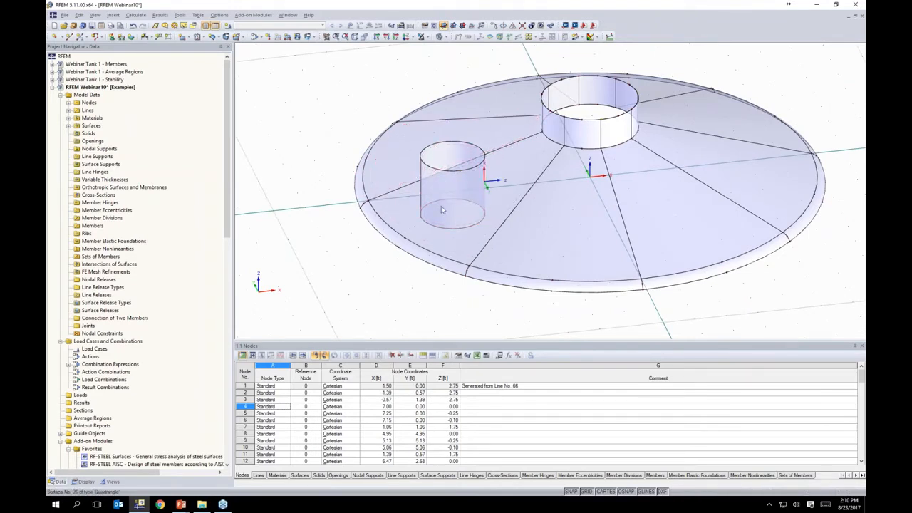
{"action": "left_click", "coordinate": [443, 186]}
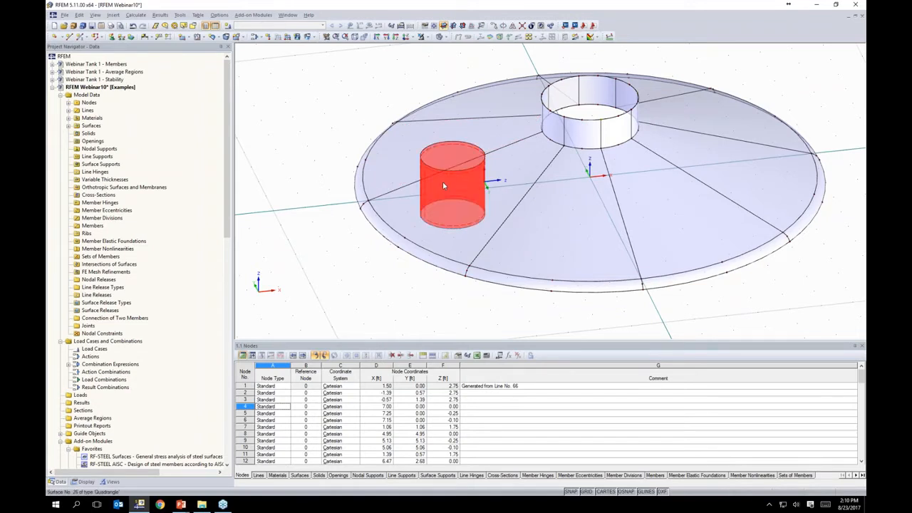
{"action": "right_click", "coordinate": [479, 202]}
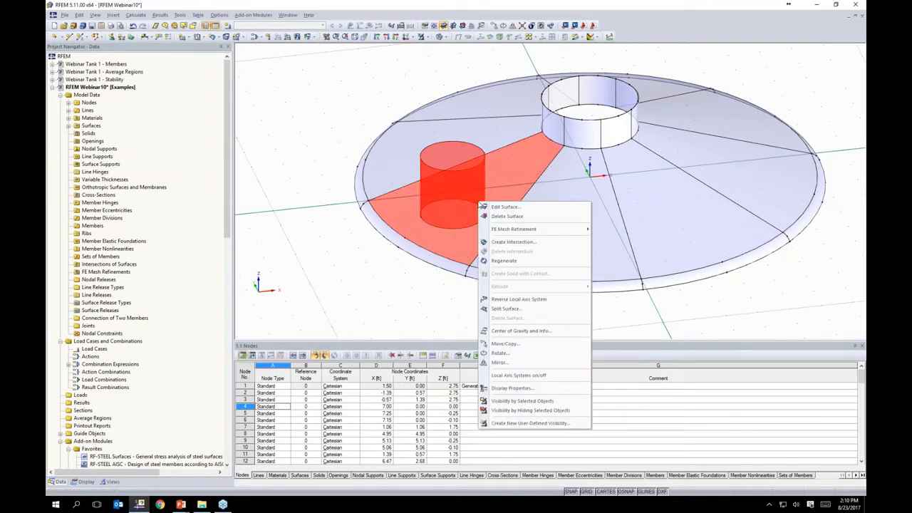
{"action": "left_click", "coordinate": [498, 243]}
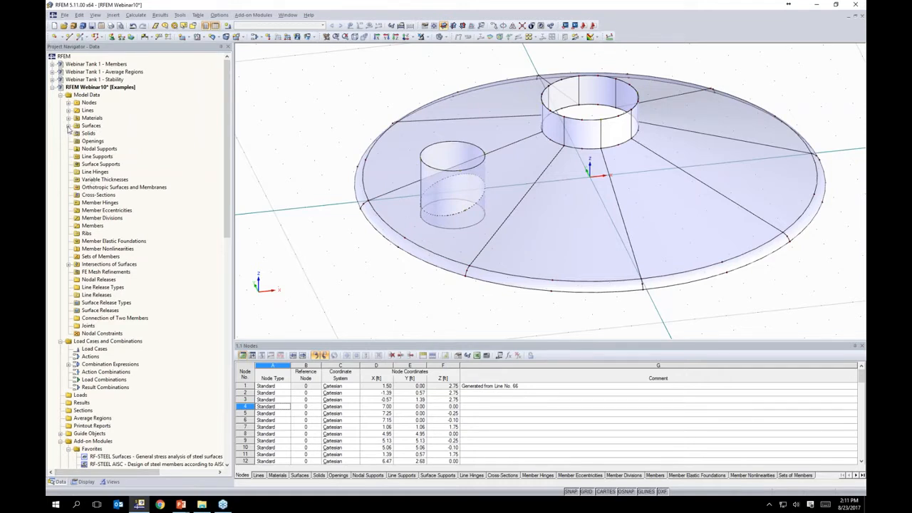
Examine the four component surfaces, 27 to 30, generated by the intersection of the pipe and the roof
{"action": "left_click", "coordinate": [69, 126]}
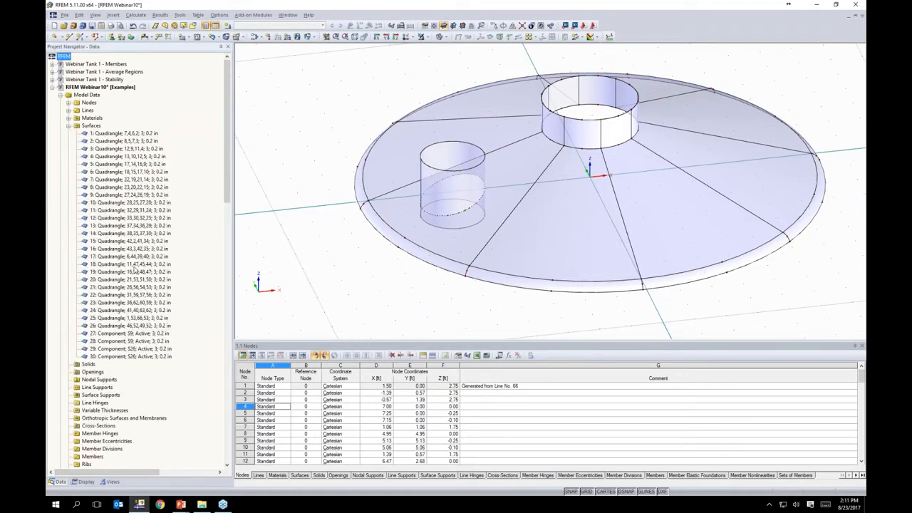
{"action": "left_click", "coordinate": [131, 333]}
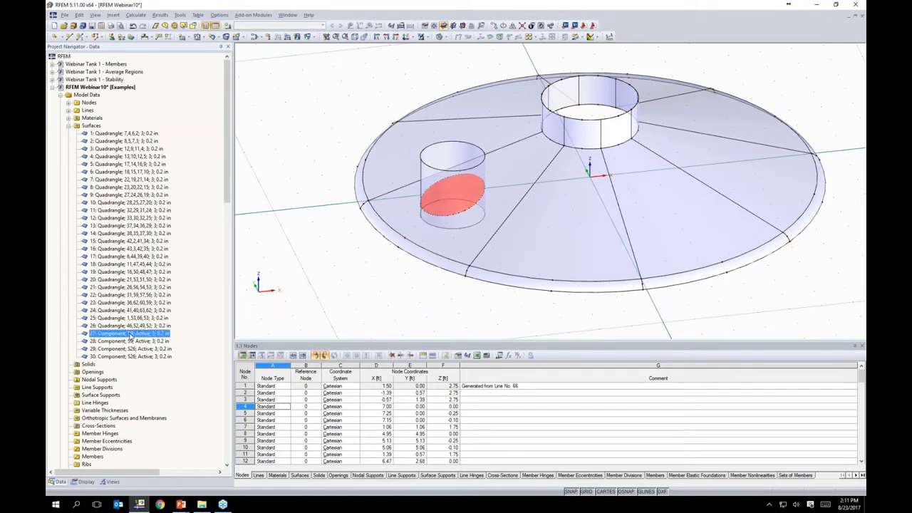
{"action": "left_click", "coordinate": [130, 341]}
{"action": "left_click", "coordinate": [129, 348]}
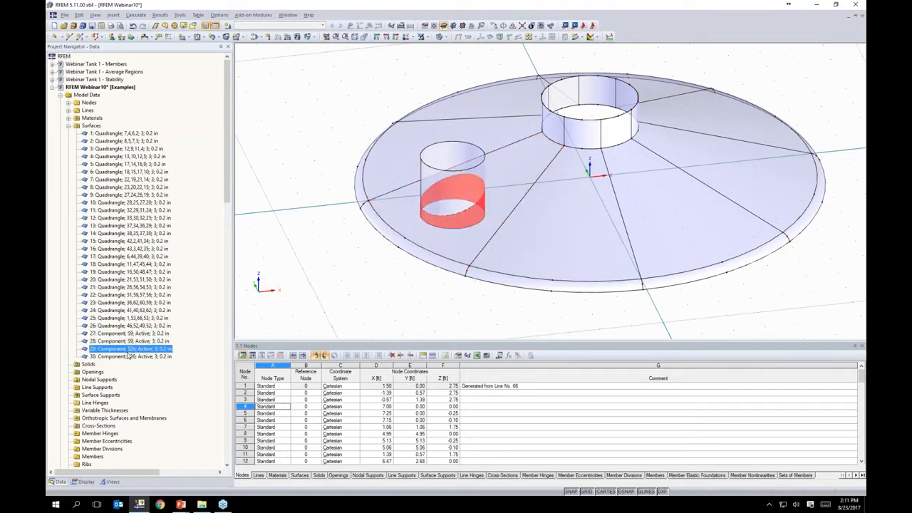
{"action": "left_click", "coordinate": [129, 356]}
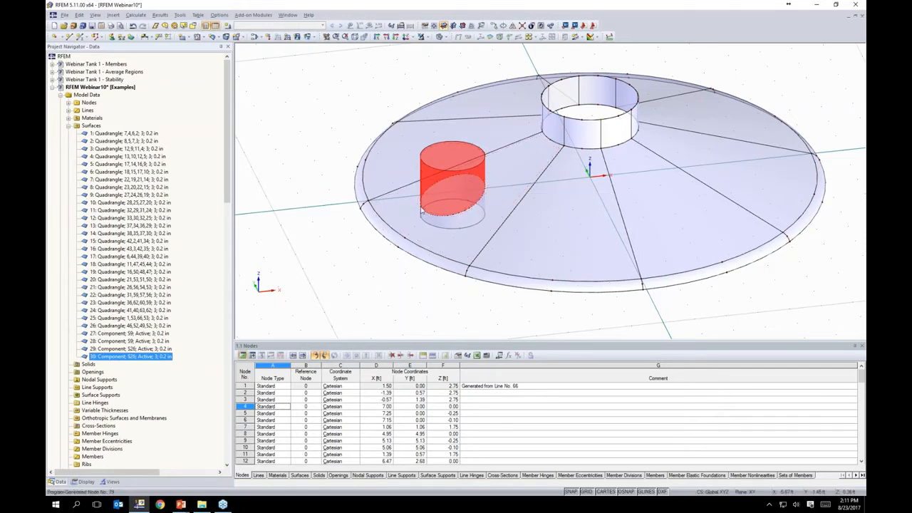
{"action": "left_click", "coordinate": [294, 267]}
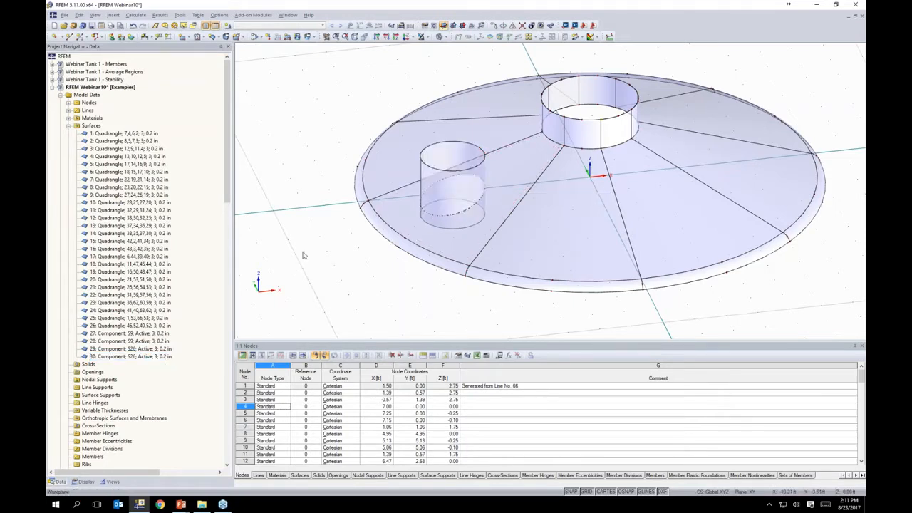
Convert the intersection between the pipe and the roof segment into a line
{"action": "middle_click_drag", "start_coordinate": [329, 129], "coordinate": [327, 98], "text": "ctrl"}
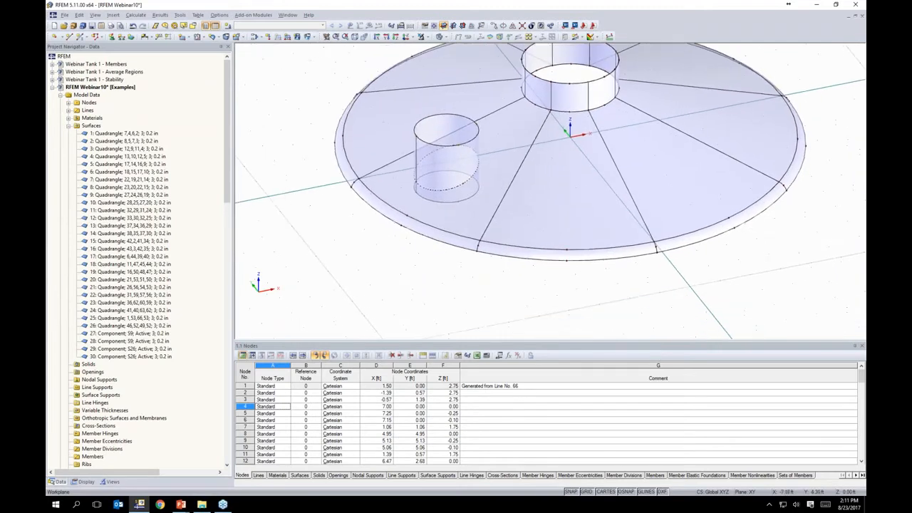
{"action": "right_click", "coordinate": [441, 194]}
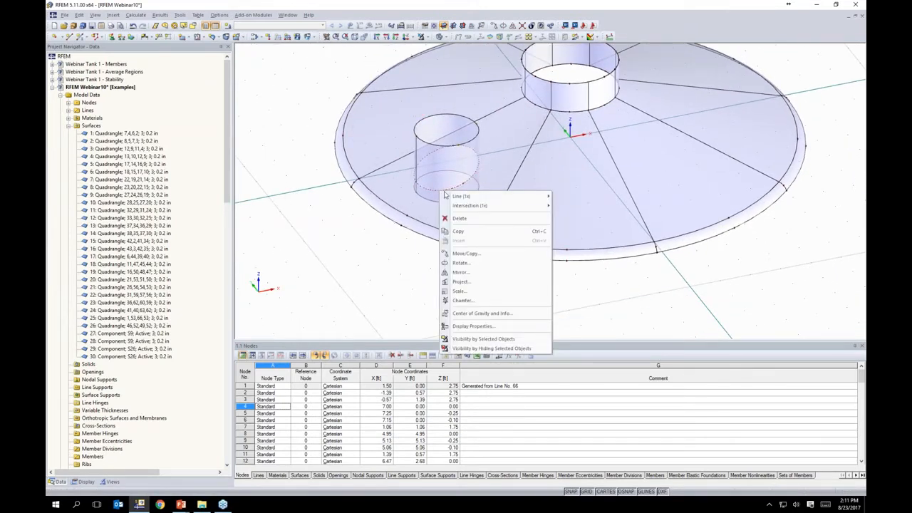
{"action": "mouse_move", "coordinate": [468, 208]}
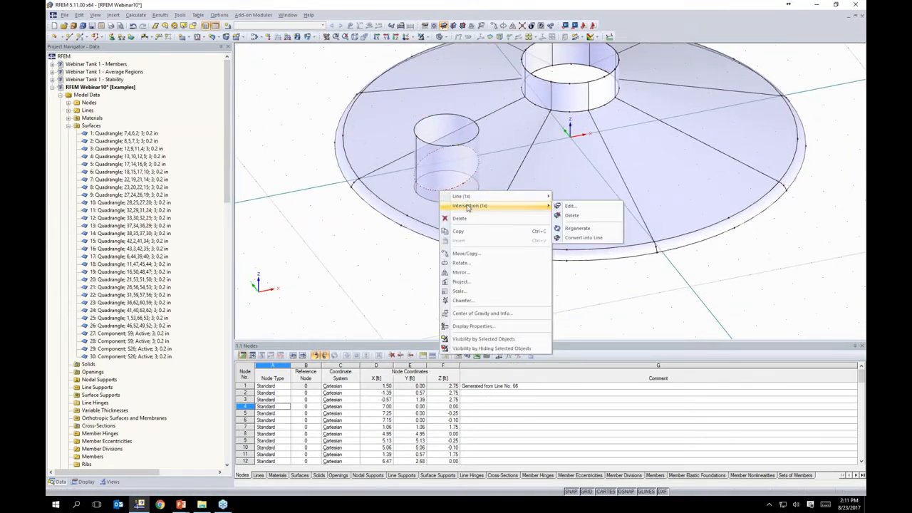
{"action": "left_click", "coordinate": [565, 238]}
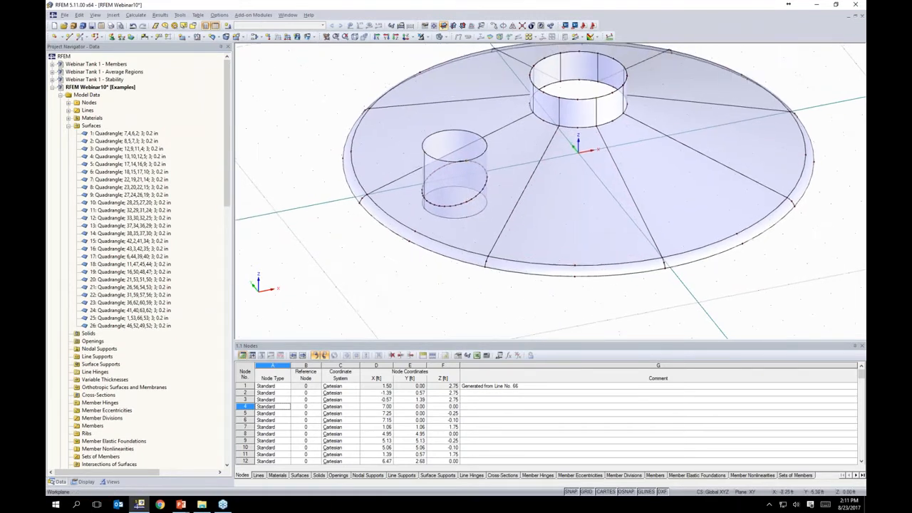
Create an opening in the roof by selecting the converted intersection curve as its boundary line
{"action": "left_click", "coordinate": [202, 38]}
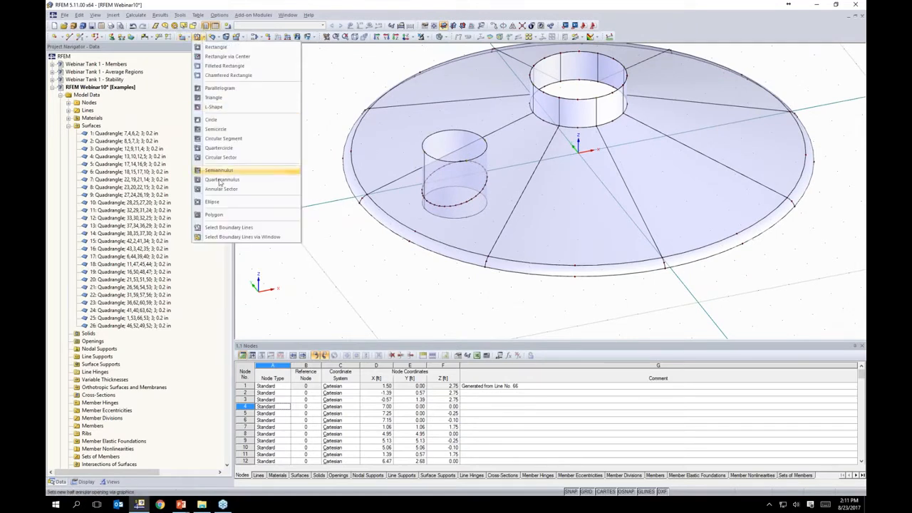
{"action": "left_click", "coordinate": [216, 228]}
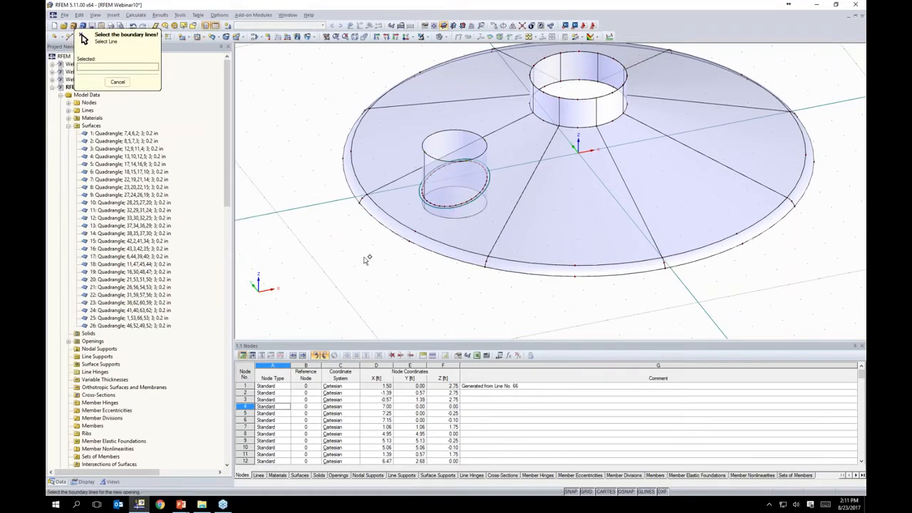
{"action": "key", "text": "Escape"}
Integrate opening 1 into roof surface 9 and accept it although it does not lie within the surface
{"action": "middle_click_drag", "start_coordinate": [330, 73], "coordinate": [337, 112], "text": "ctrl"}
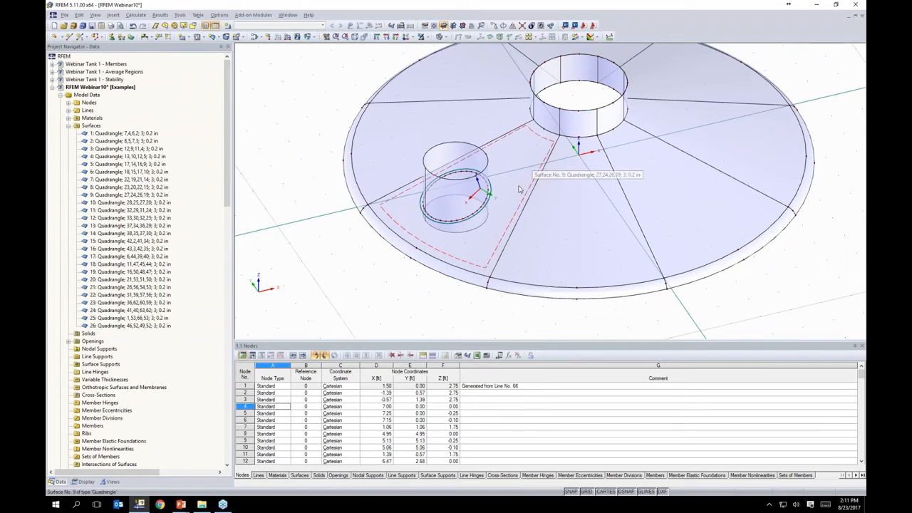
{"action": "double_click", "coordinate": [520, 189]}
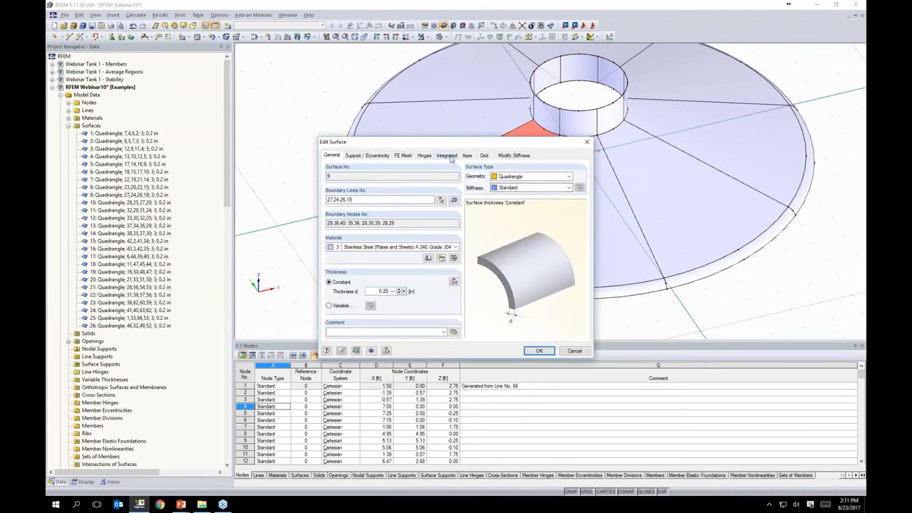
{"action": "left_click", "coordinate": [449, 156]}
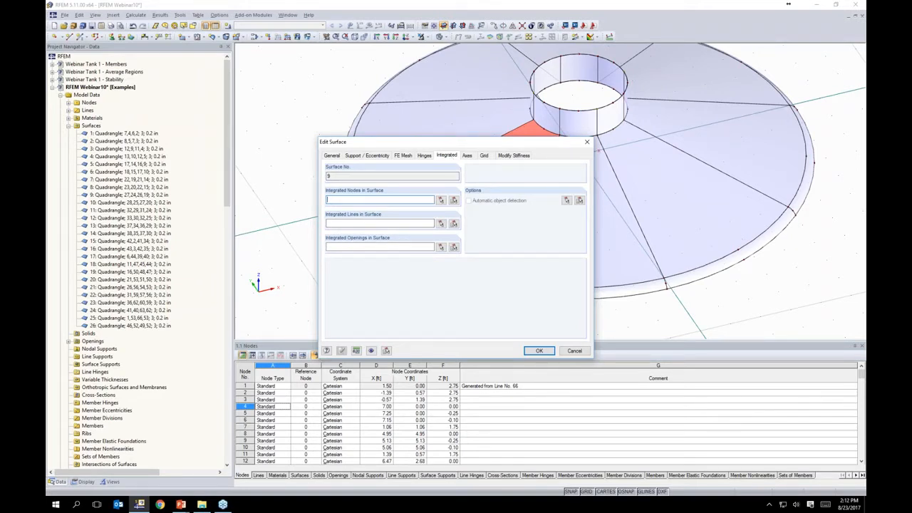
{"action": "left_click", "coordinate": [442, 247]}
{"action": "left_click", "coordinate": [456, 221]}
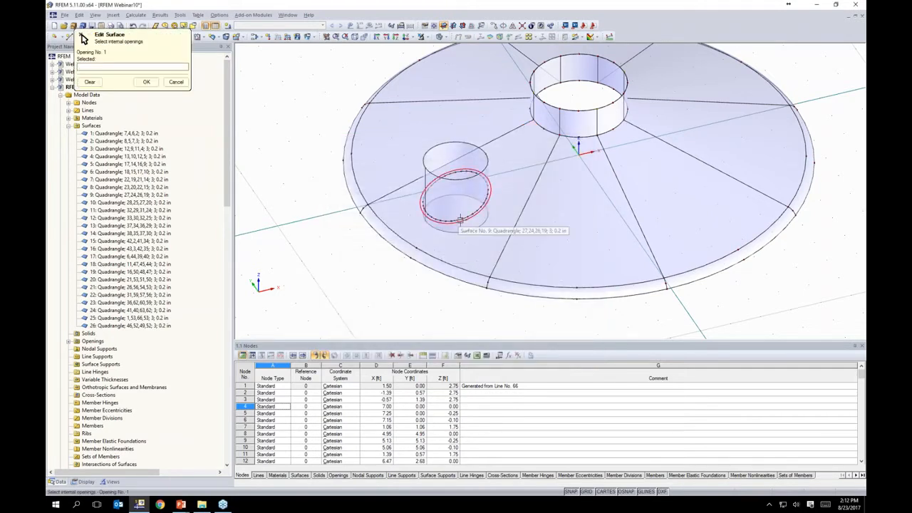
{"action": "left_click", "coordinate": [146, 82]}
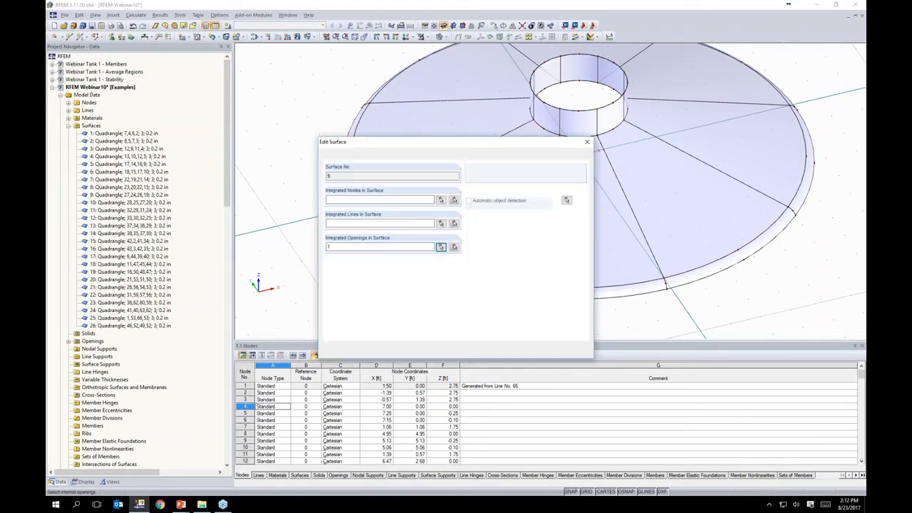
{"action": "left_click", "coordinate": [539, 352]}
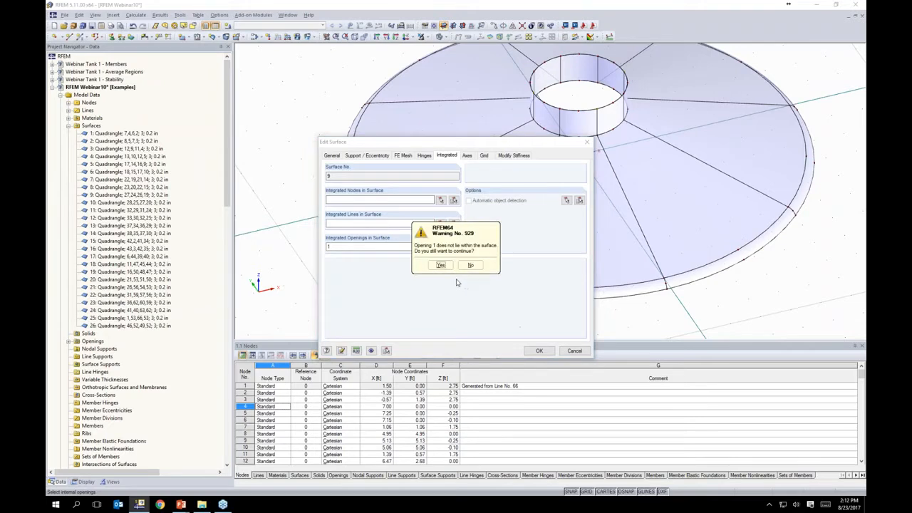
{"action": "left_click", "coordinate": [440, 265]}
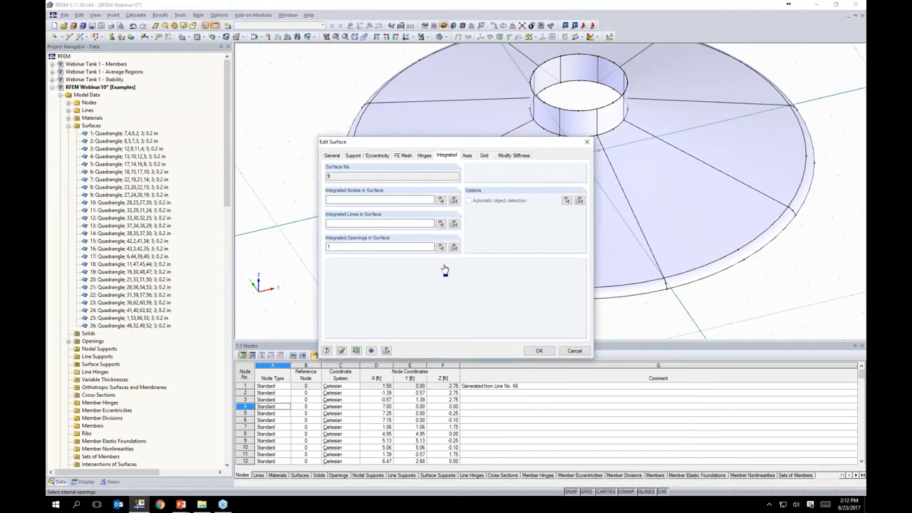
Delete the vertical pipe surface that passes through the roof opening
{"action": "mouse_move", "coordinate": [326, 102]}
{"action": "middle_mouse_down", "text": "ctrl"}
{"action": "mouse_move", "coordinate": [338, 254]}
{"action": "mouse_move", "coordinate": [326, 88]}
{"action": "middle_mouse_up", "text": "ctrl"}
{"action": "scroll", "coordinate": [507, 224], "scroll_direction": "up", "scroll_amount": 2}
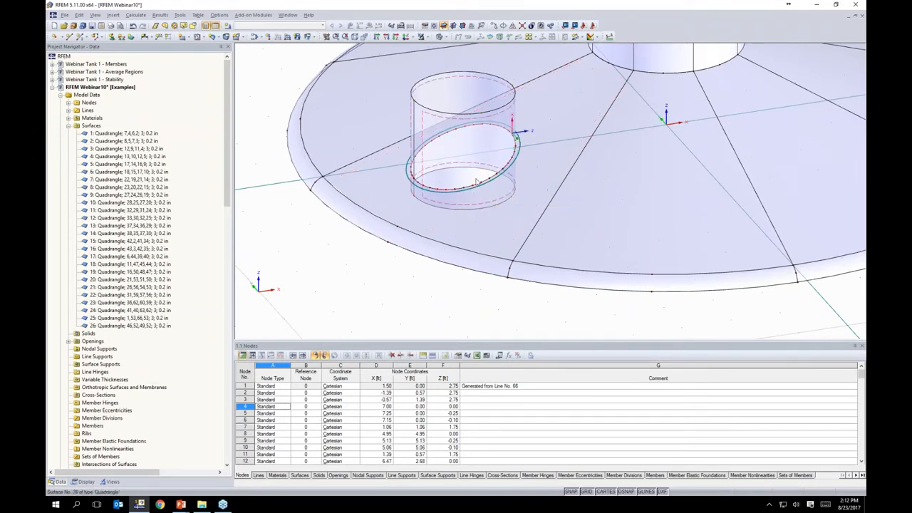
{"action": "left_click", "coordinate": [432, 126]}
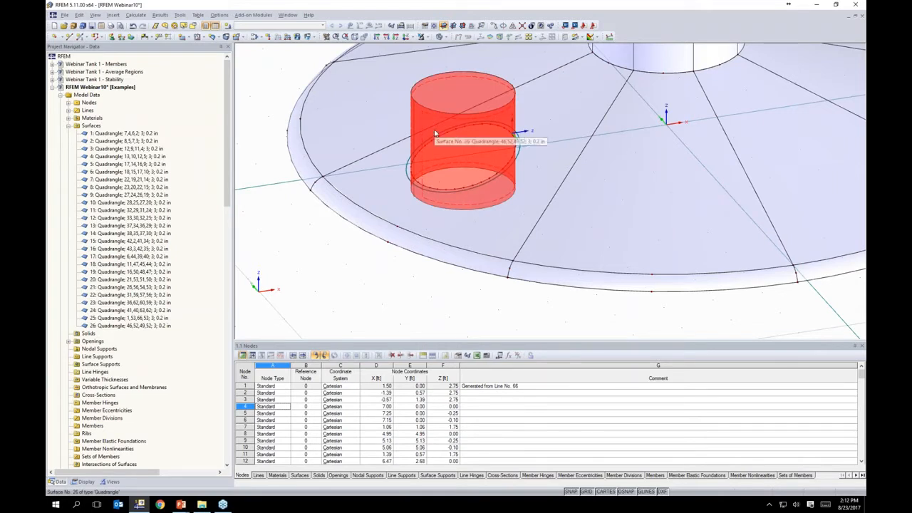
{"action": "key", "text": "Delete"}
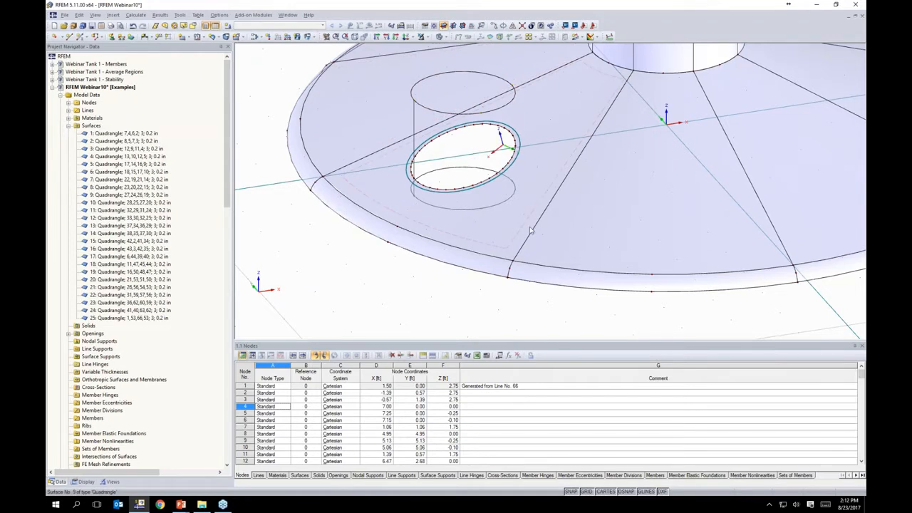
In wireframe display, connect the pipe's vertical line with the opening curve and delete the lower circle and line remnant beneath the roof
{"action": "left_click", "coordinate": [444, 38]}
{"action": "left_click", "coordinate": [448, 50]}
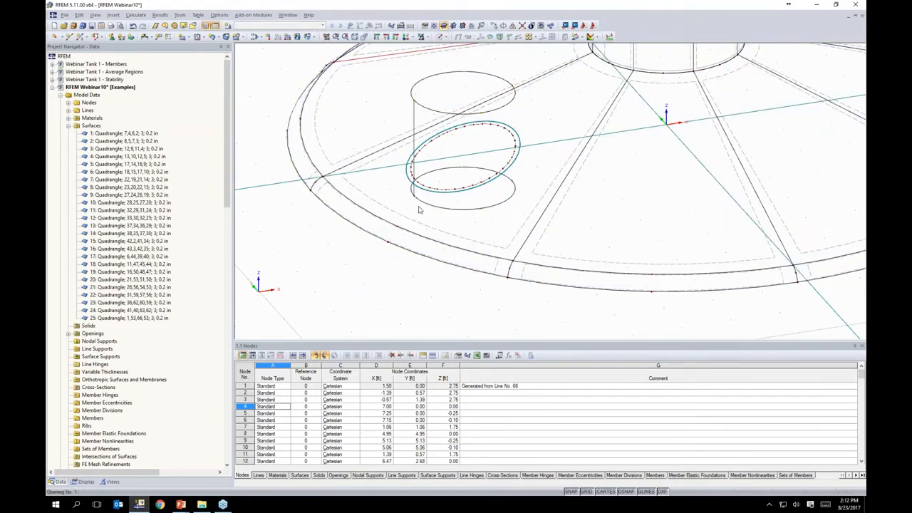
{"action": "scroll", "coordinate": [419, 207], "scroll_direction": "up", "scroll_amount": 3}
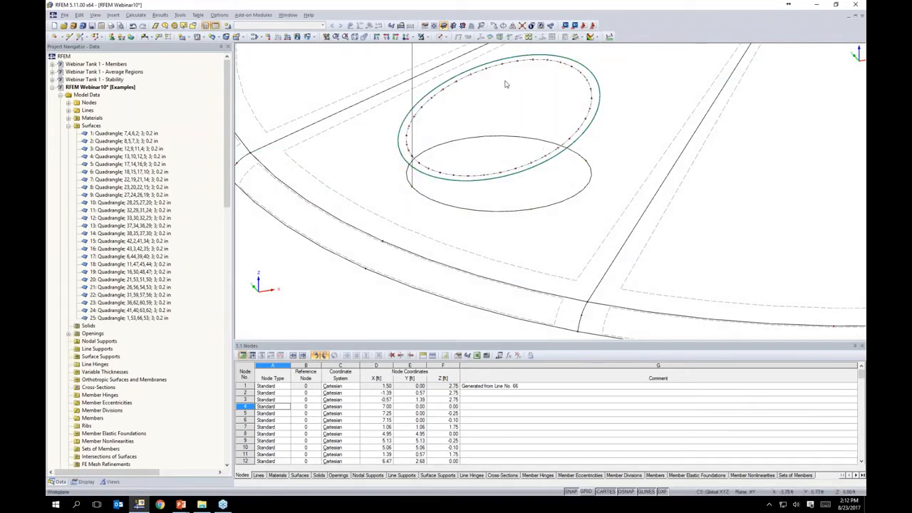
{"action": "left_click", "coordinate": [523, 26]}
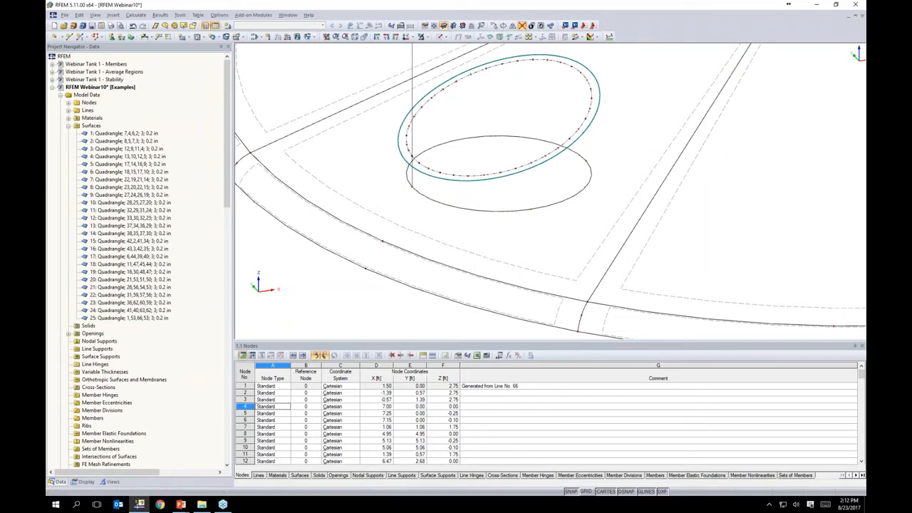
{"action": "left_click_drag", "start_coordinate": [378, 133], "coordinate": [447, 208]}
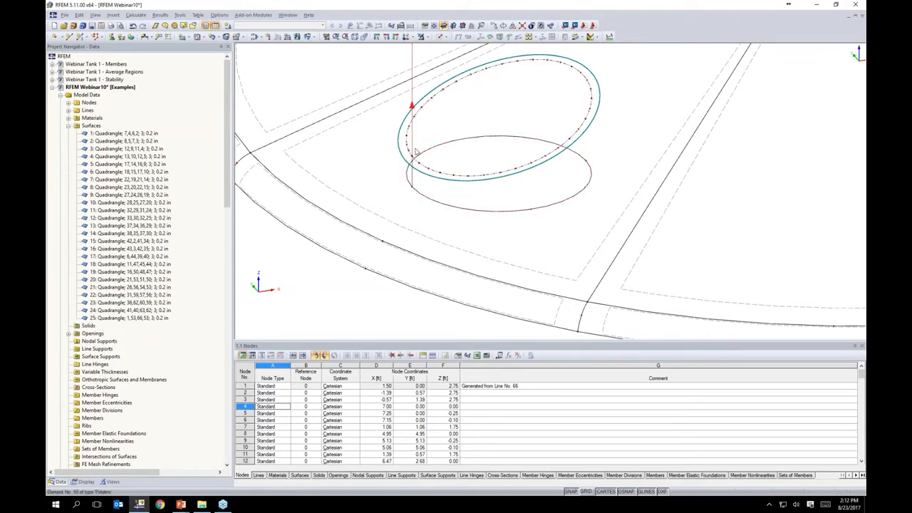
{"action": "left_click_drag", "start_coordinate": [421, 213], "coordinate": [409, 182]}
{"action": "key", "text": "Delete"}
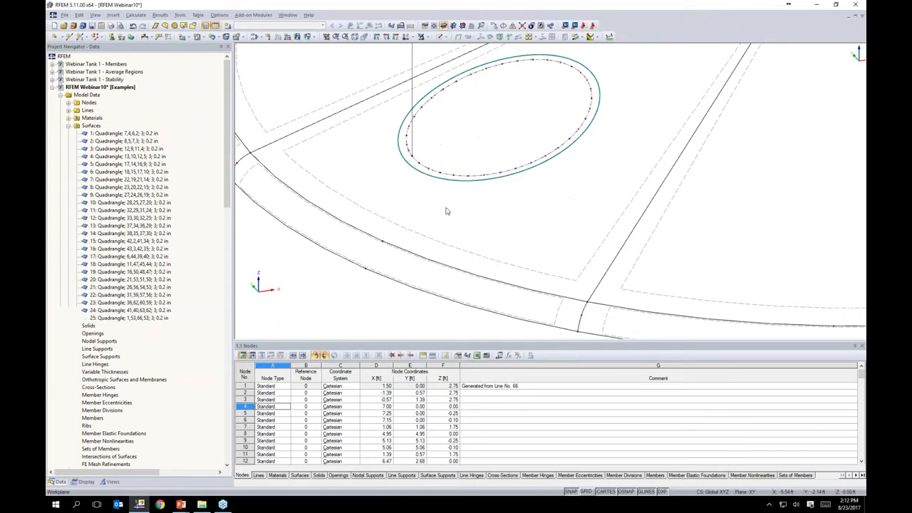
Create a 0.2 in stainless steel quadrangle surface for the pipe between its upper circle and the roof opening curve
{"action": "scroll", "coordinate": [447, 206], "scroll_direction": "down", "scroll_amount": 3}
{"action": "middle_click_drag", "start_coordinate": [450, 200], "coordinate": [399, 235]}
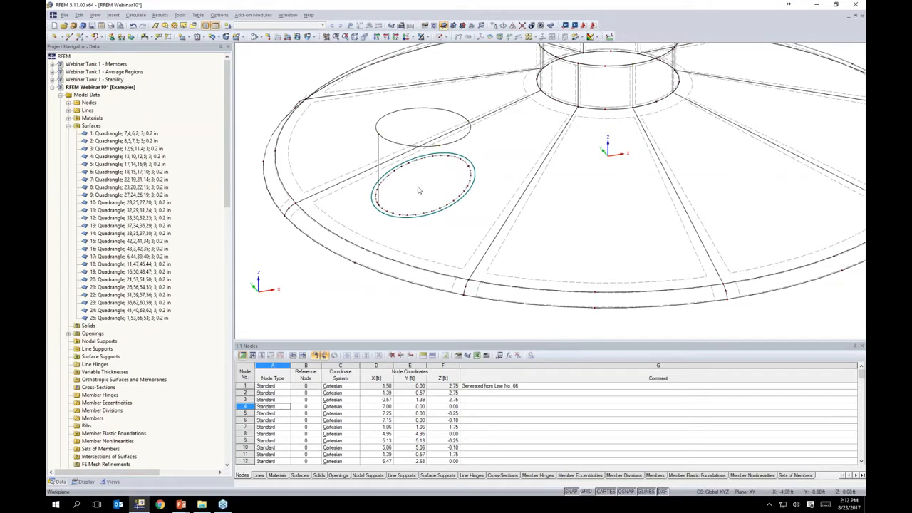
{"action": "left_click", "coordinate": [190, 39]}
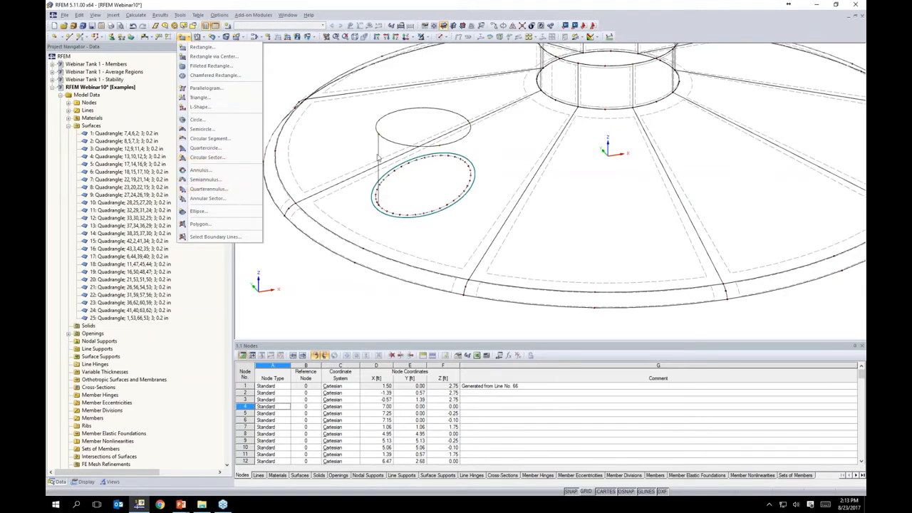
{"action": "left_click", "coordinate": [213, 36]}
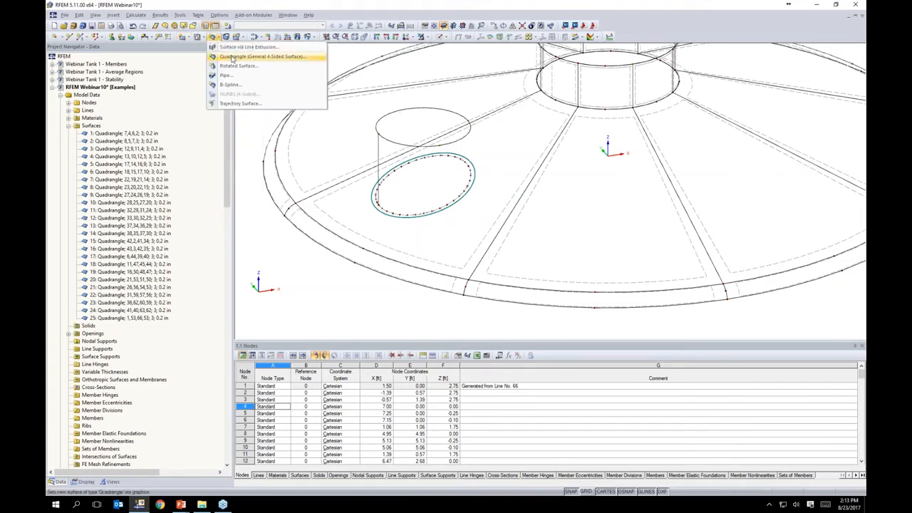
{"action": "left_click", "coordinate": [232, 57]}
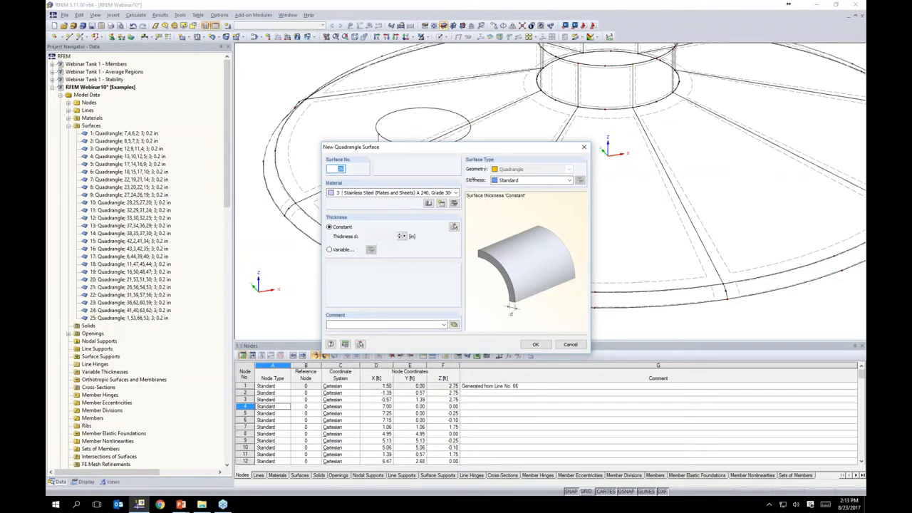
{"action": "left_click", "coordinate": [535, 345]}
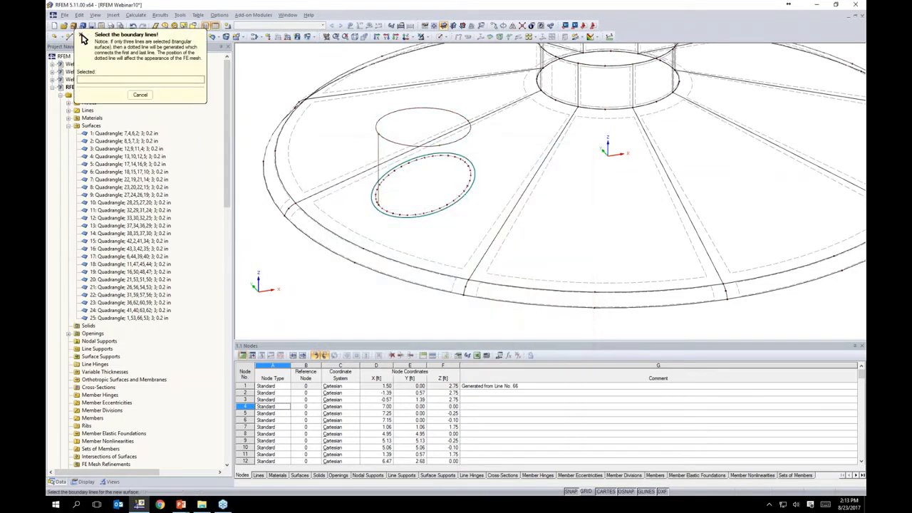
{"action": "left_click", "coordinate": [456, 142]}
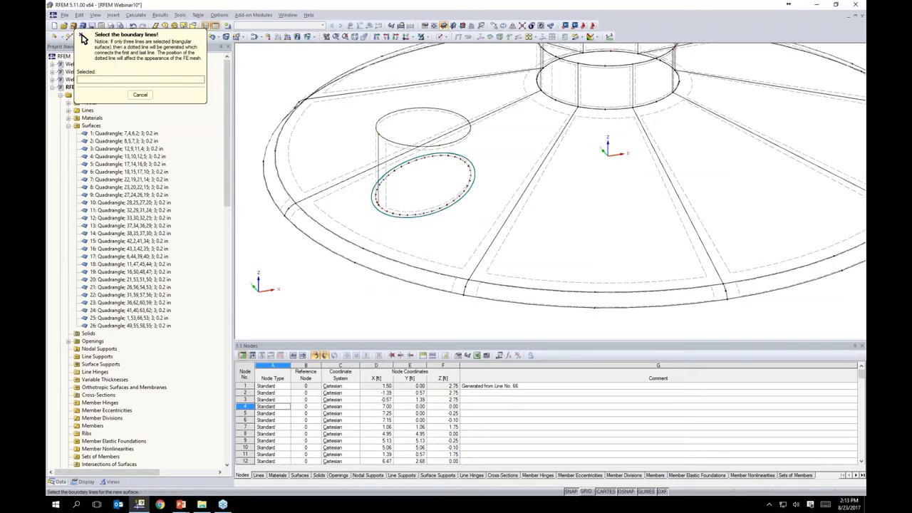
{"action": "key", "text": "Escape"}
Restore the transparent shaded display of the model
{"action": "left_click", "coordinate": [441, 36]}
{"action": "left_click", "coordinate": [450, 57]}
{"action": "middle_click_drag", "start_coordinate": [399, 110], "coordinate": [340, 154], "text": "ctrl"}
{"action": "scroll", "coordinate": [363, 103], "scroll_direction": "down", "scroll_amount": 6}
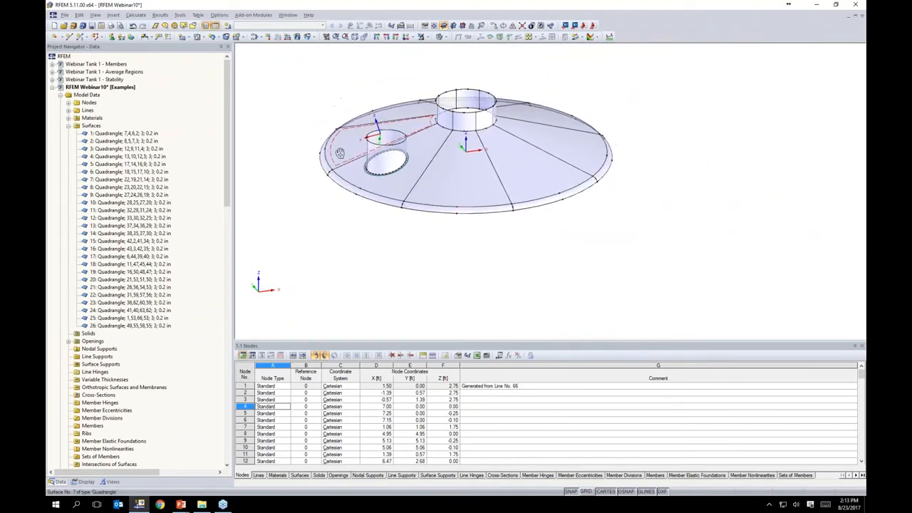
{"action": "middle_click_drag", "start_coordinate": [499, 129], "coordinate": [564, 94], "text": "ctrl"}
{"action": "middle_click_drag", "start_coordinate": [596, 158], "coordinate": [622, 166]}
{"action": "scroll", "coordinate": [595, 196], "scroll_direction": "up", "scroll_amount": 1}
{"action": "scroll", "coordinate": [452, 213], "scroll_direction": "up", "scroll_amount": 2}
{"action": "middle_click_drag", "start_coordinate": [452, 210], "coordinate": [461, 210]}
Extrude the eight lines along the roof's lower edge 38 ft in the global -Z direction as 0.32 in thick stainless steel surfaces
{"action": "left_click_drag", "start_coordinate": [278, 179], "coordinate": [705, 218]}
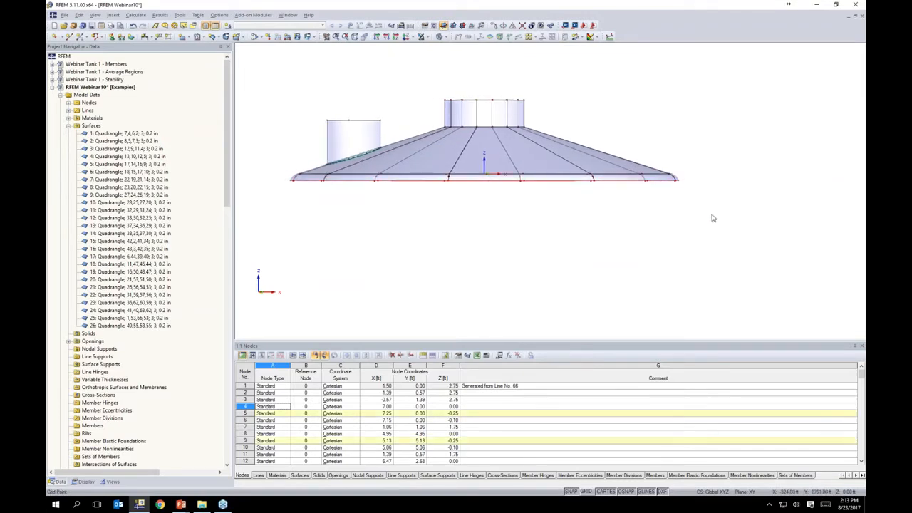
{"action": "middle_click_drag", "start_coordinate": [731, 195], "coordinate": [715, 177], "text": "ctrl"}
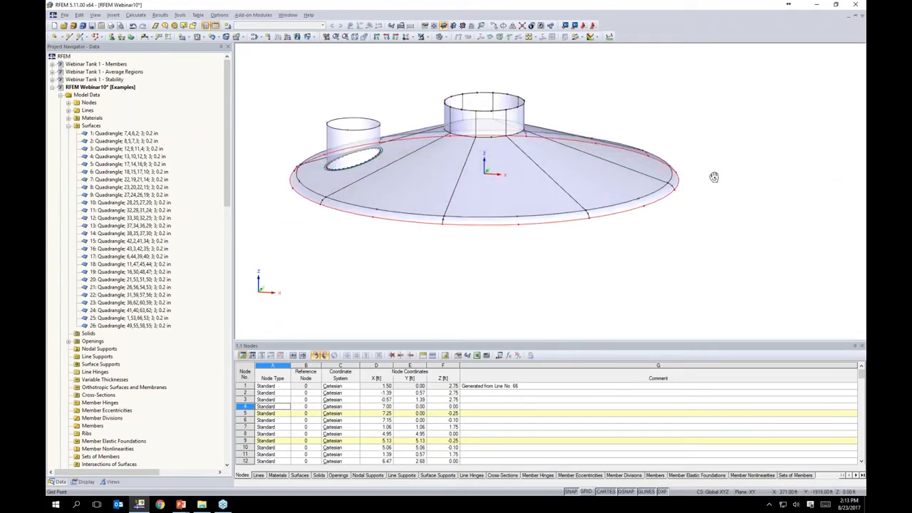
{"action": "middle_click_drag", "start_coordinate": [683, 238], "coordinate": [684, 226]}
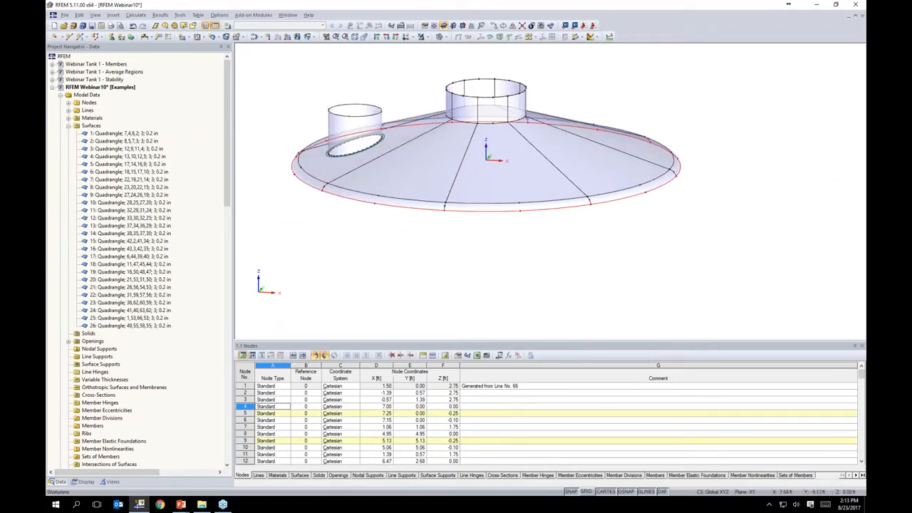
{"action": "right_click", "coordinate": [628, 203]}
{"action": "mouse_move", "coordinate": [640, 206]}
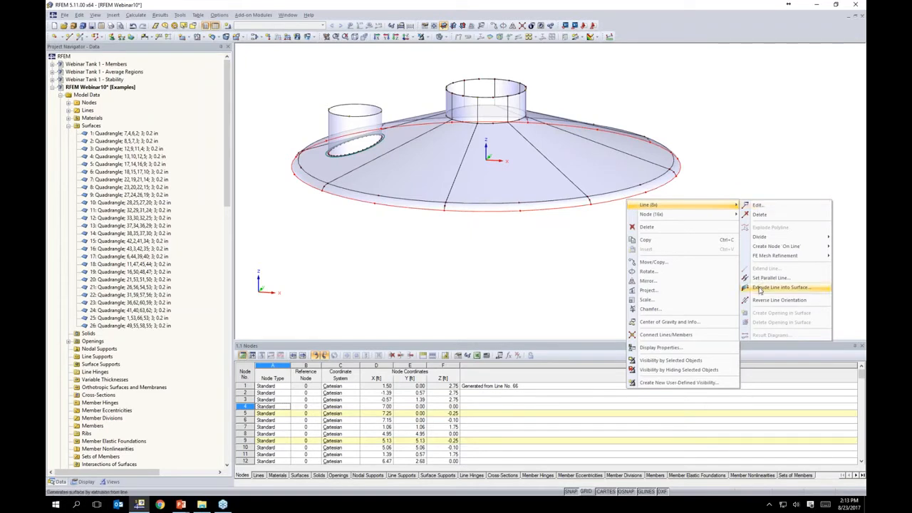
{"action": "left_click", "coordinate": [760, 288]}
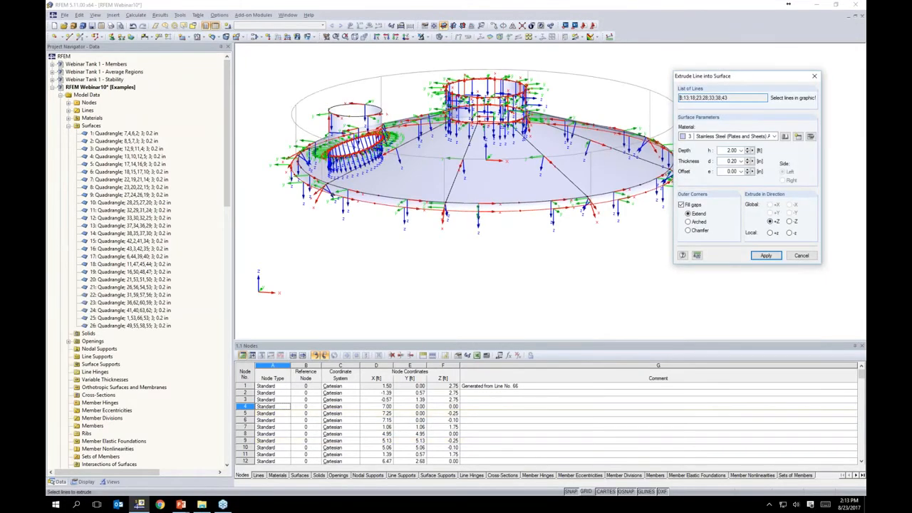
{"action": "type", "text": "38"}
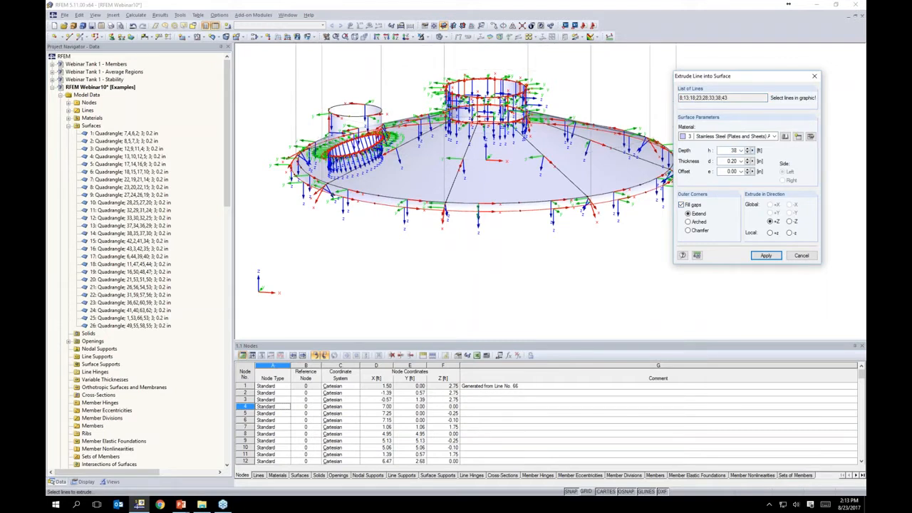
{"action": "left_click", "coordinate": [731, 161]}
{"action": "left_click", "coordinate": [790, 223]}
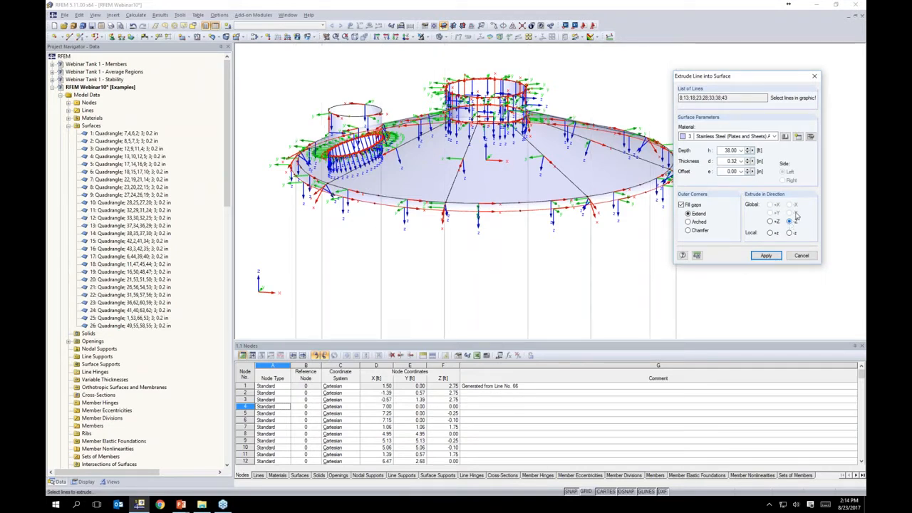
{"action": "left_click", "coordinate": [771, 222]}
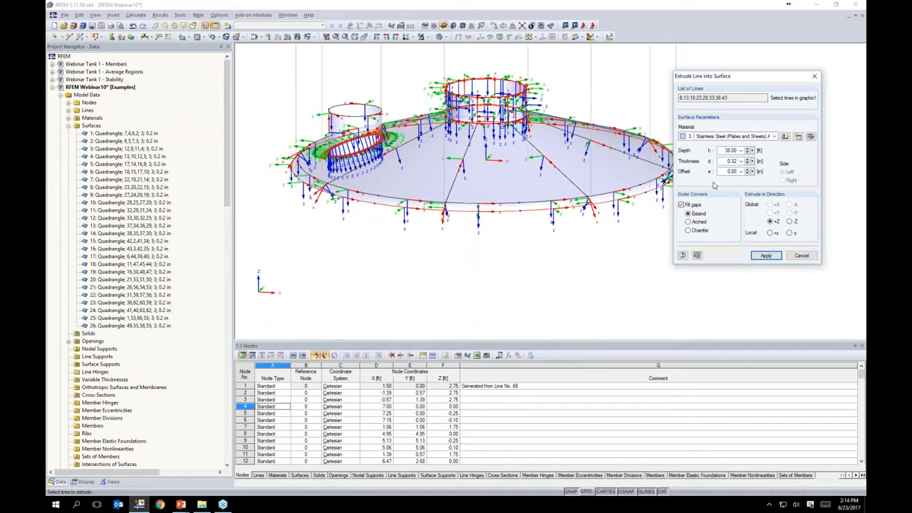
{"action": "left_click", "coordinate": [790, 223]}
{"action": "left_click", "coordinate": [763, 256]}
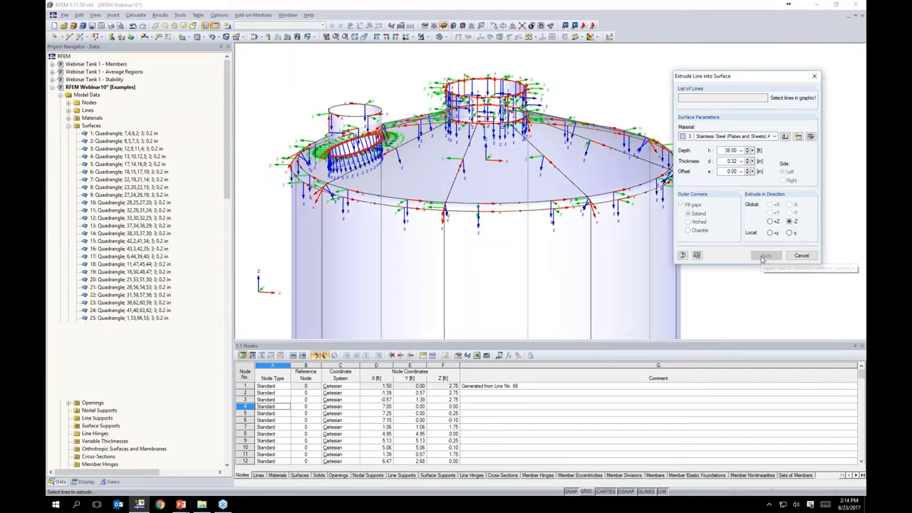
{"action": "right_click", "coordinate": [741, 293]}
Extrude the eight bottom edge lines of the cylindrical wall a further 3.5 ft in the -Z direction as 0.32 in thick surfaces
{"action": "scroll", "coordinate": [734, 266], "scroll_direction": "down", "scroll_amount": 3}
{"action": "middle_click_drag", "start_coordinate": [736, 267], "coordinate": [675, 148]}
{"action": "scroll", "coordinate": [675, 149], "scroll_direction": "down", "scroll_amount": 4}
{"action": "middle_click_drag", "start_coordinate": [677, 192], "coordinate": [566, 139]}
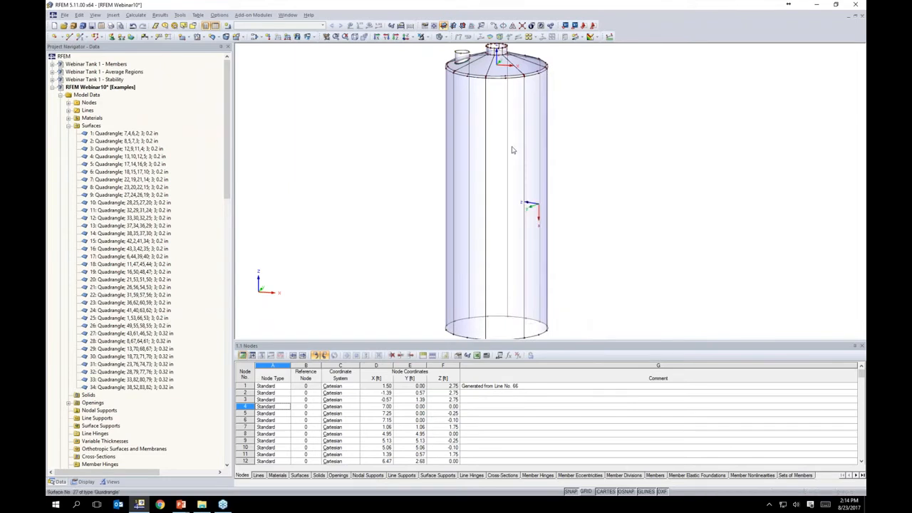
{"action": "middle_click_drag", "start_coordinate": [597, 273], "coordinate": [593, 226], "text": "ctrl"}
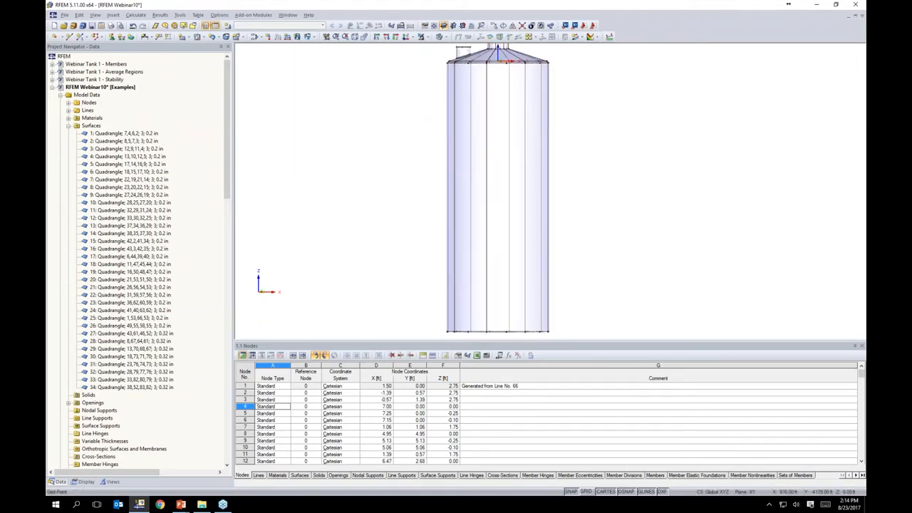
{"action": "middle_click_drag", "start_coordinate": [576, 304], "coordinate": [581, 232]}
{"action": "scroll", "coordinate": [542, 279], "scroll_direction": "up", "scroll_amount": 3}
{"action": "middle_click_drag", "start_coordinate": [537, 274], "coordinate": [576, 281]}
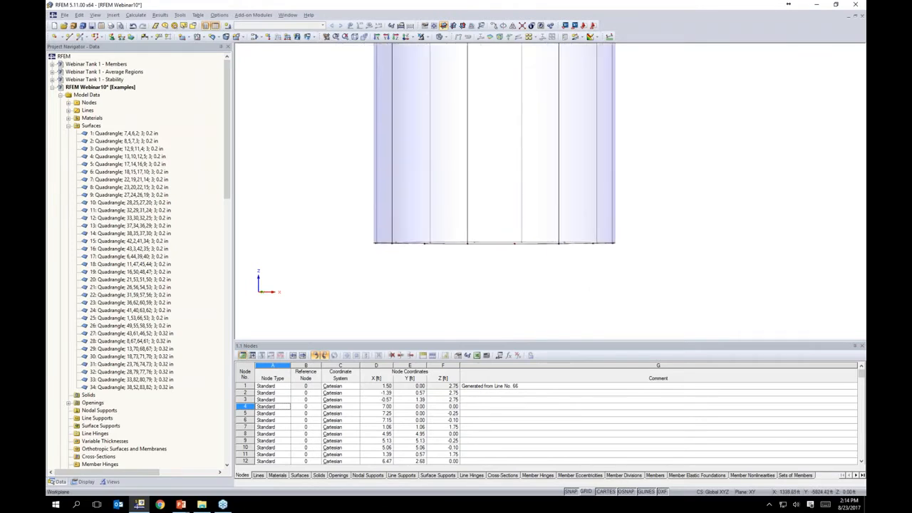
{"action": "left_click_drag", "start_coordinate": [348, 219], "coordinate": [660, 271]}
{"action": "middle_click_drag", "start_coordinate": [662, 230], "coordinate": [600, 249], "text": "ctrl"}
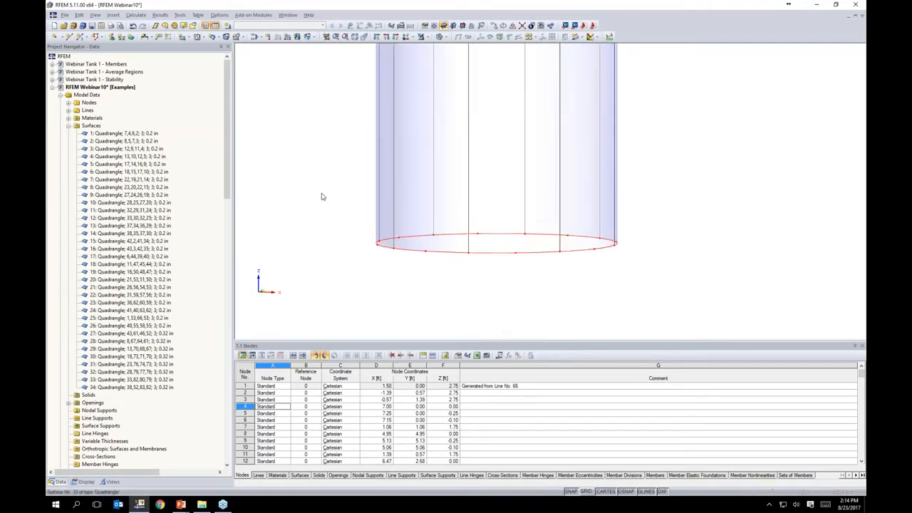
{"action": "right_click", "coordinate": [545, 254]}
{"action": "mouse_move", "coordinate": [569, 271]}
{"action": "mouse_move", "coordinate": [609, 261]}
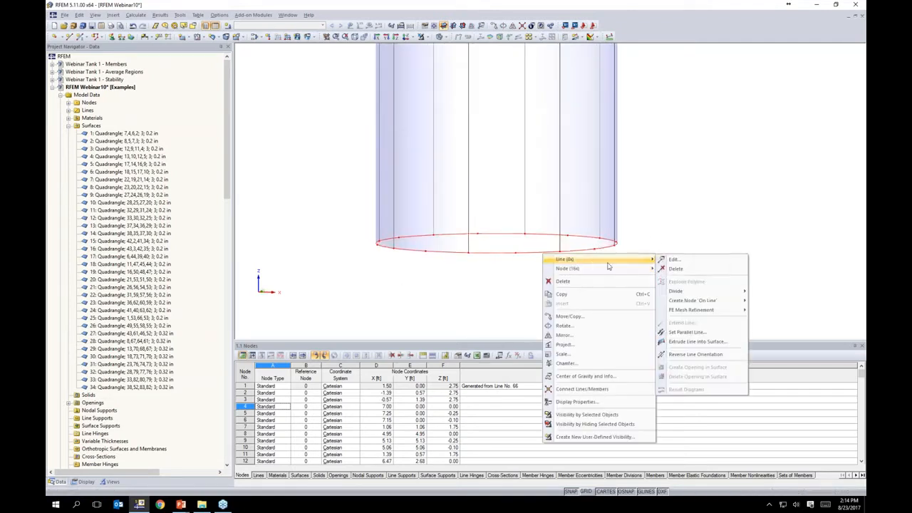
{"action": "left_click", "coordinate": [689, 345]}
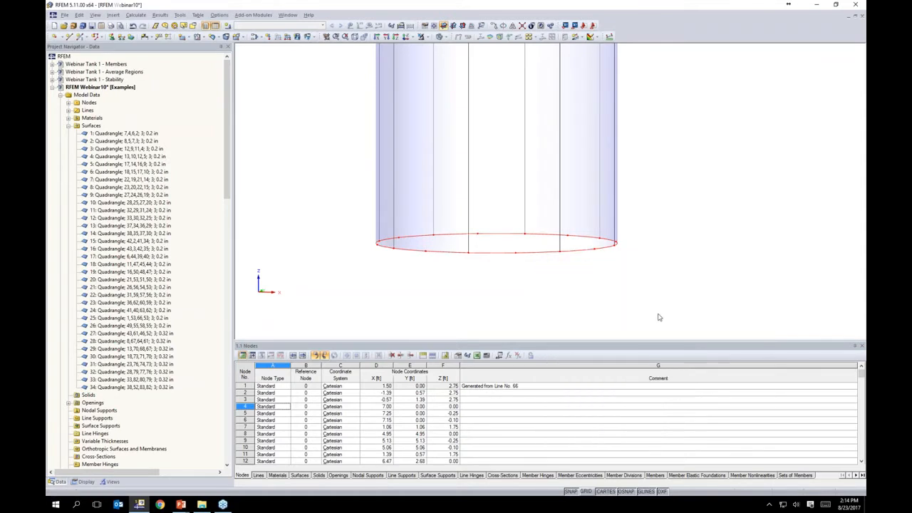
{"action": "double_click", "coordinate": [731, 151]}
{"action": "type", "text": "3.5"}
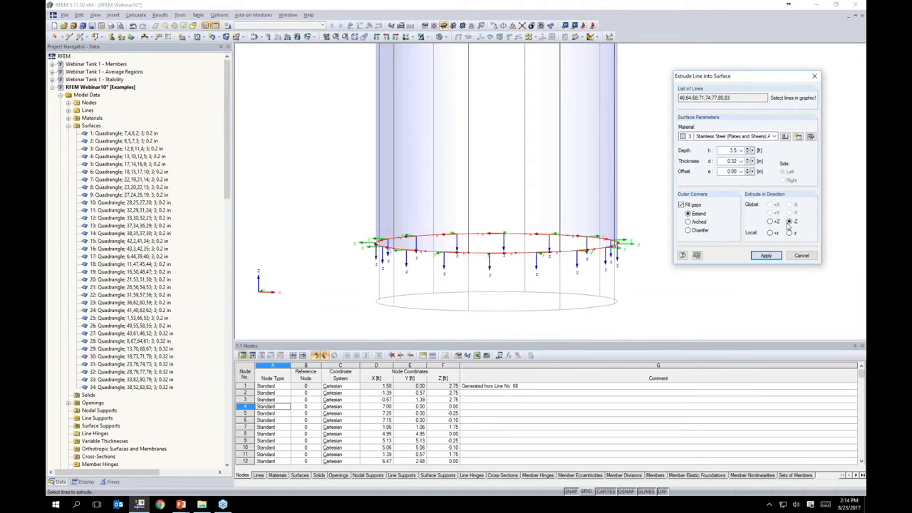
{"action": "left_click", "coordinate": [767, 255]}
{"action": "middle_click_drag", "start_coordinate": [685, 302], "coordinate": [683, 245]}
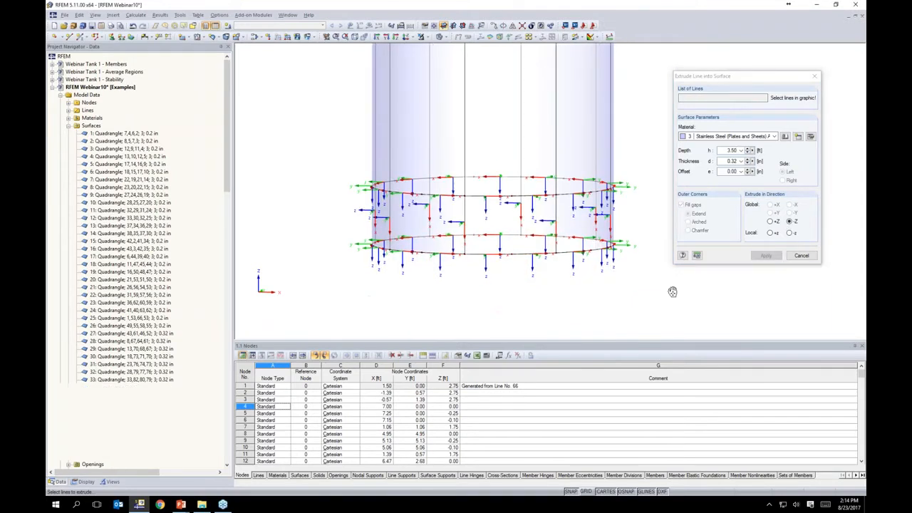
{"action": "right_click", "coordinate": [673, 291]}
Extrude the eight lines along the wall's bottom edge 1.5 ft in the global -Z direction as 0.32 in thick stainless steel surfaces
{"action": "left_click_drag", "start_coordinate": [355, 226], "coordinate": [663, 285]}
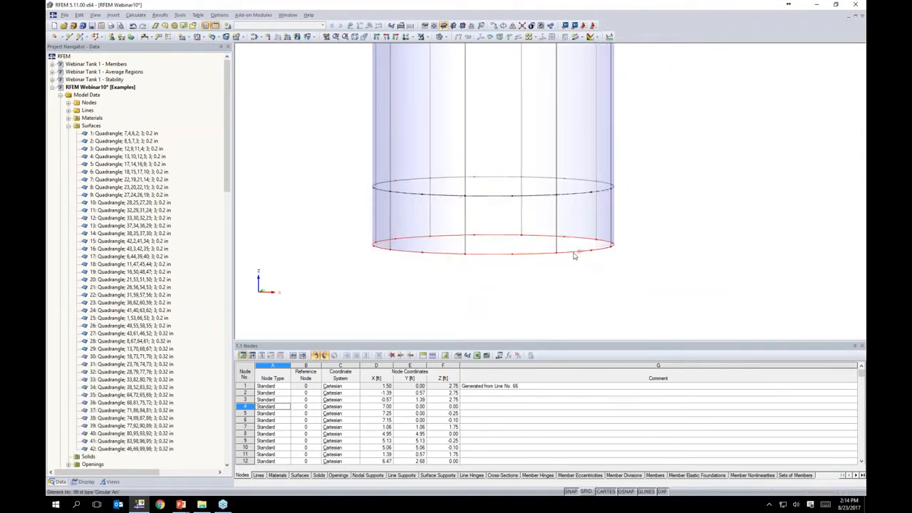
{"action": "right_click", "coordinate": [575, 253]}
{"action": "mouse_move", "coordinate": [609, 262]}
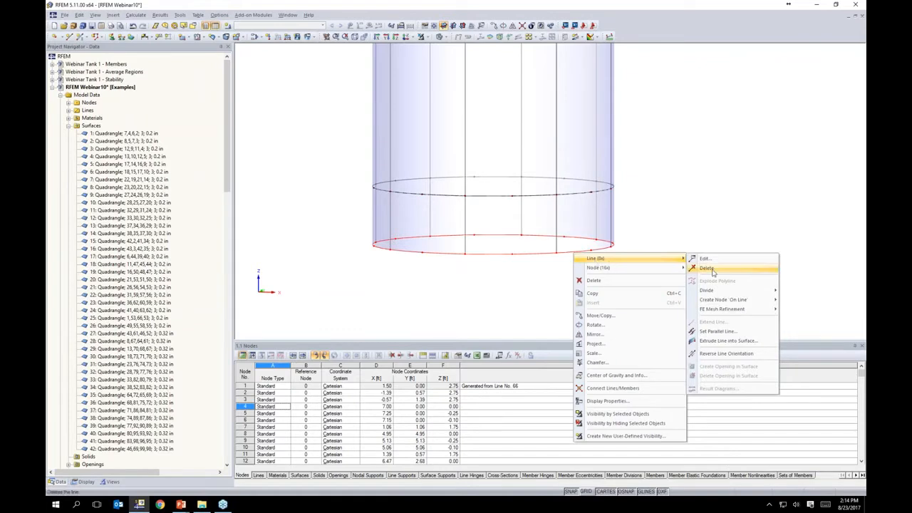
{"action": "left_click", "coordinate": [727, 341]}
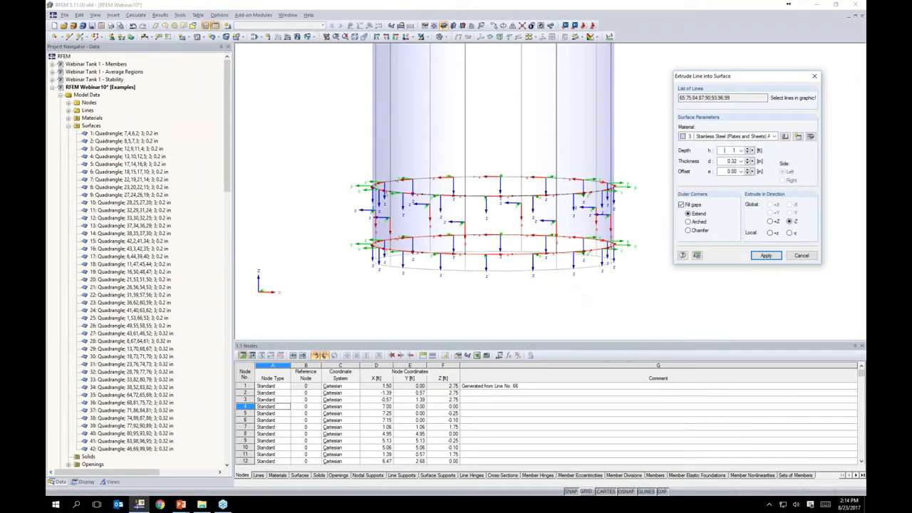
{"action": "key", "text": "Return"}
{"action": "key", "text": "Escape"}
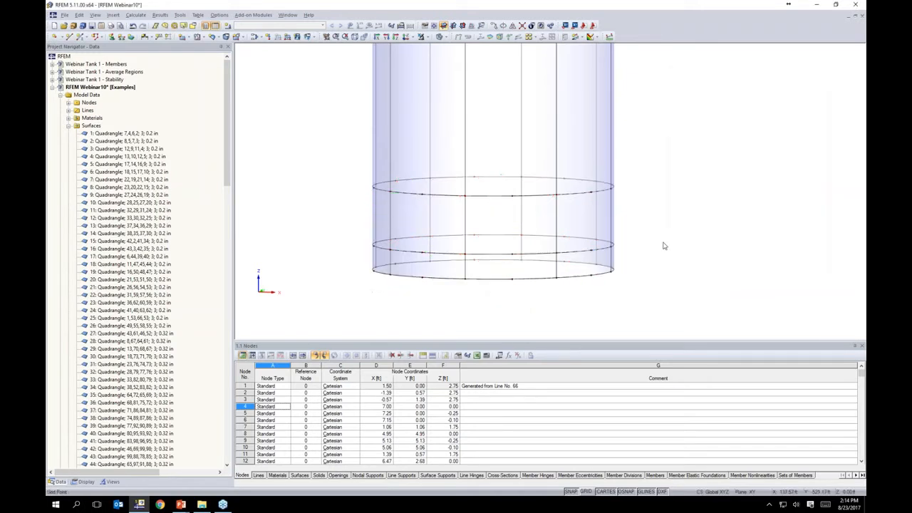
Move the XY work plane's origin to Z = -53.75 ft and set the grid point spacing to 0.5 ft
{"action": "middle_click_drag", "start_coordinate": [650, 185], "coordinate": [698, 185], "text": "shift"}
{"action": "middle_click_drag", "start_coordinate": [671, 230], "coordinate": [659, 160]}
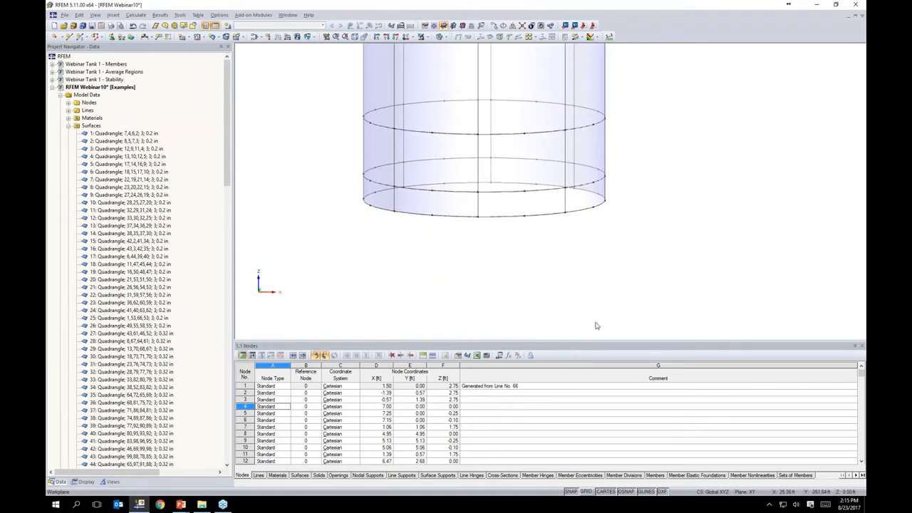
{"action": "scroll", "coordinate": [654, 184], "scroll_direction": "down", "scroll_amount": 3}
{"action": "middle_click_drag", "start_coordinate": [654, 171], "coordinate": [616, 333]}
{"action": "middle_click_drag", "start_coordinate": [644, 155], "coordinate": [634, 130]}
{"action": "middle_click_drag", "start_coordinate": [627, 335], "coordinate": [601, 231]}
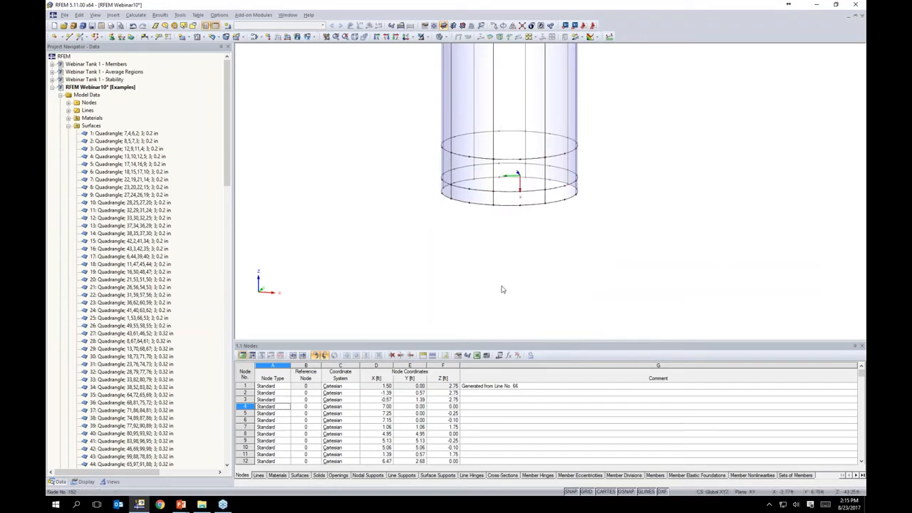
{"action": "right_click", "coordinate": [586, 493]}
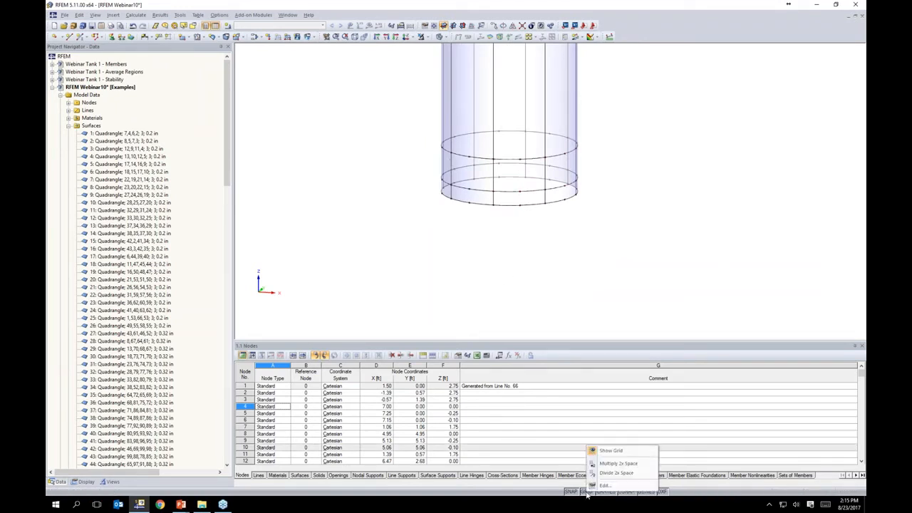
{"action": "left_click", "coordinate": [604, 485]}
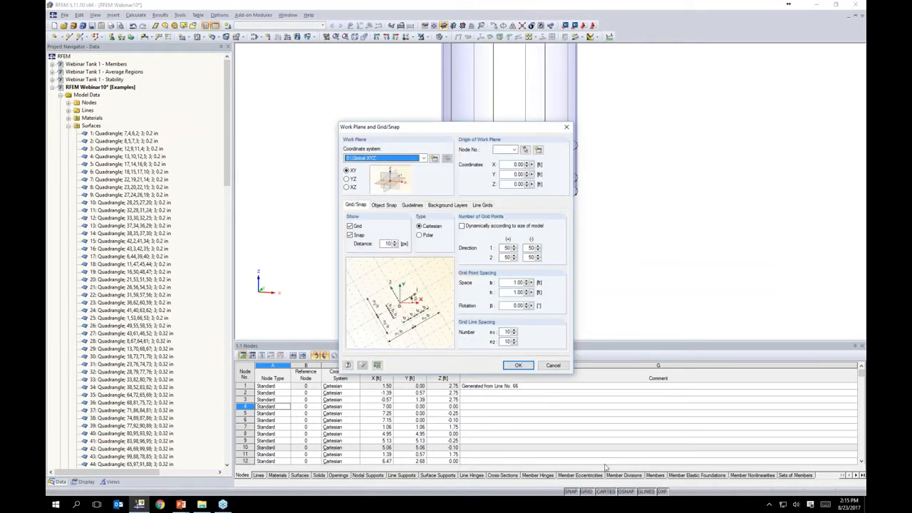
{"action": "left_click_drag", "start_coordinate": [513, 185], "coordinate": [529, 185]}
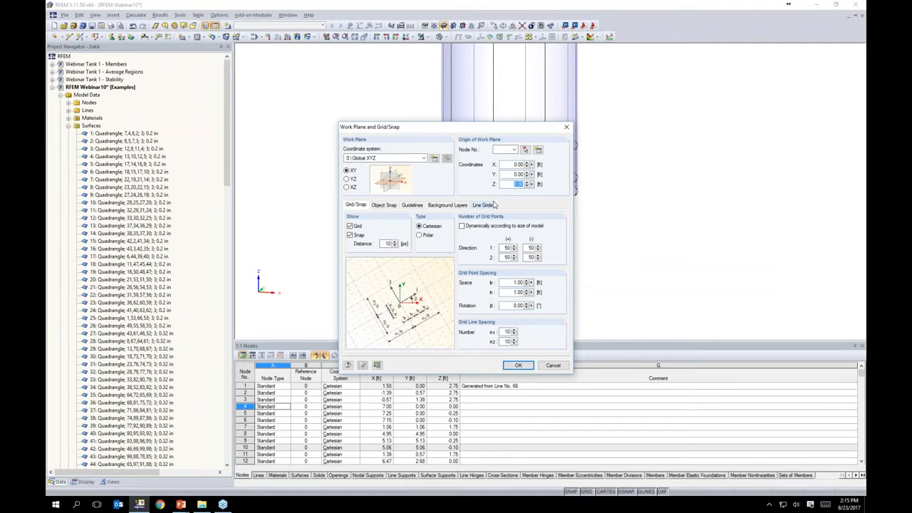
{"action": "type", "text": "4"}
{"action": "left_click", "coordinate": [506, 283]}
{"action": "type", "text": "0.5"}
{"action": "key", "text": "Tab"}
{"action": "type", "text": "0"}
{"action": "left_click", "coordinate": [518, 365]}
Draw a single line from the wall node at X 7.25, Y 0 ft on the middle lower ring to grid point (1.5, 0, 0) ft
{"action": "middle_click_drag", "start_coordinate": [525, 280], "coordinate": [510, 254]}
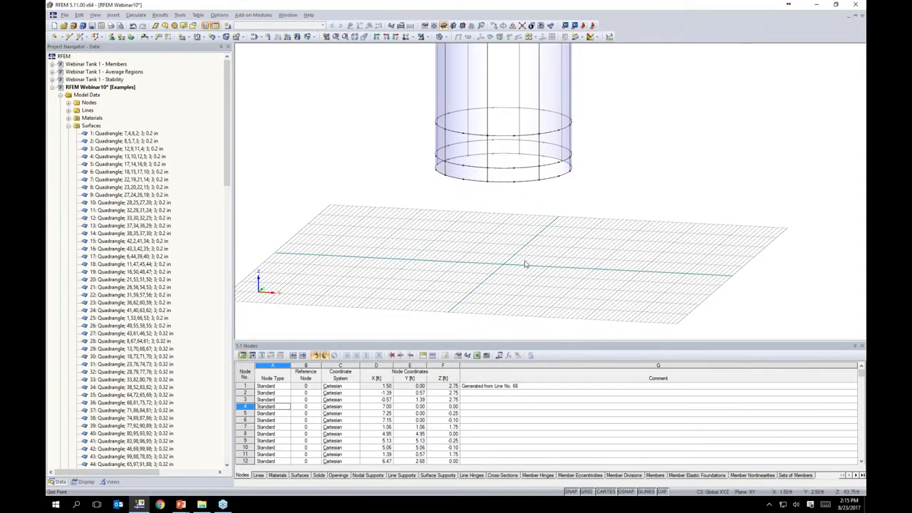
{"action": "scroll", "coordinate": [526, 264], "scroll_direction": "up", "scroll_amount": 3}
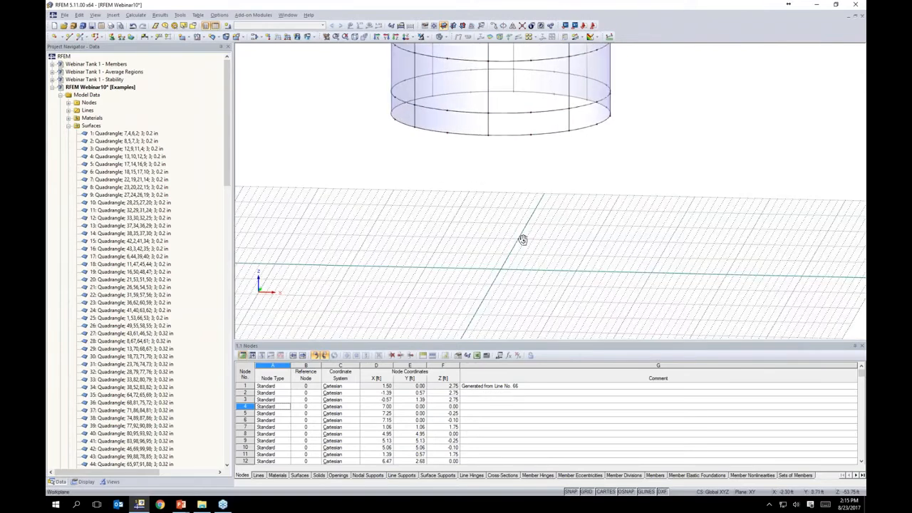
{"action": "middle_click_drag", "start_coordinate": [522, 240], "coordinate": [501, 263]}
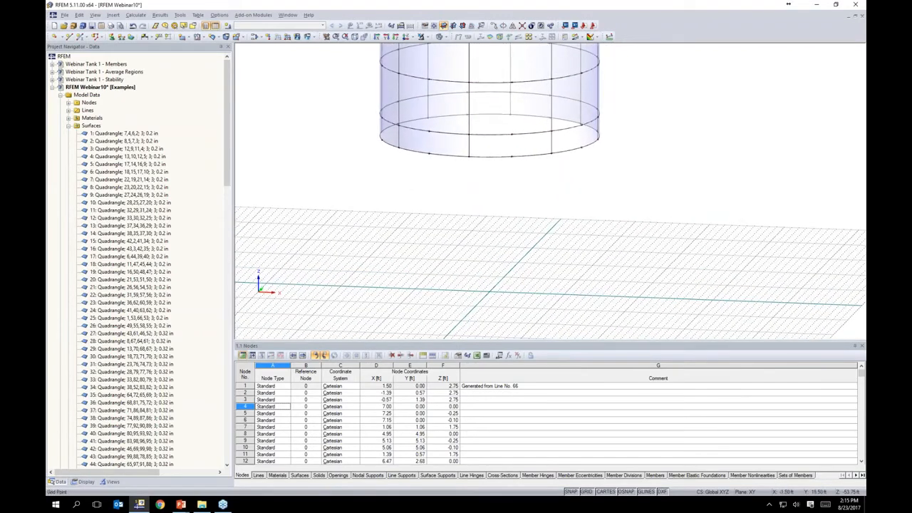
{"action": "left_click", "coordinate": [69, 36]}
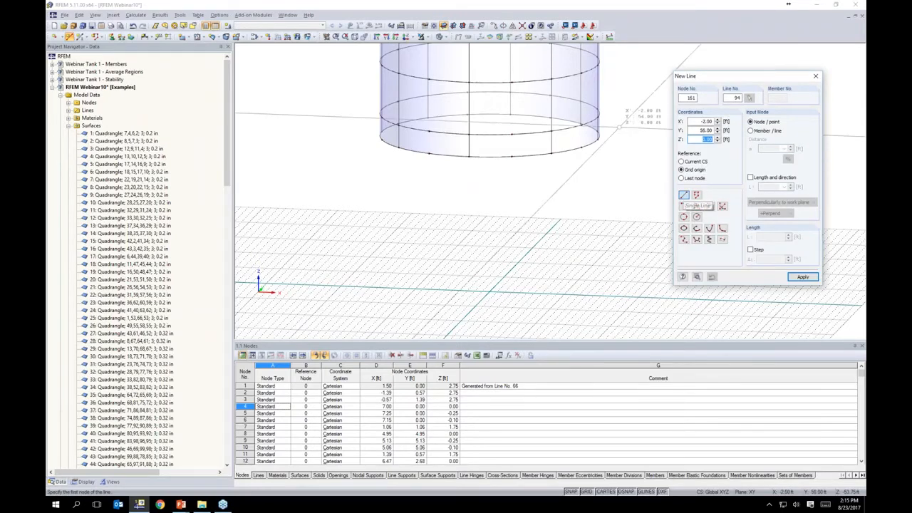
{"action": "scroll", "coordinate": [599, 126], "scroll_direction": "up", "scroll_amount": 2}
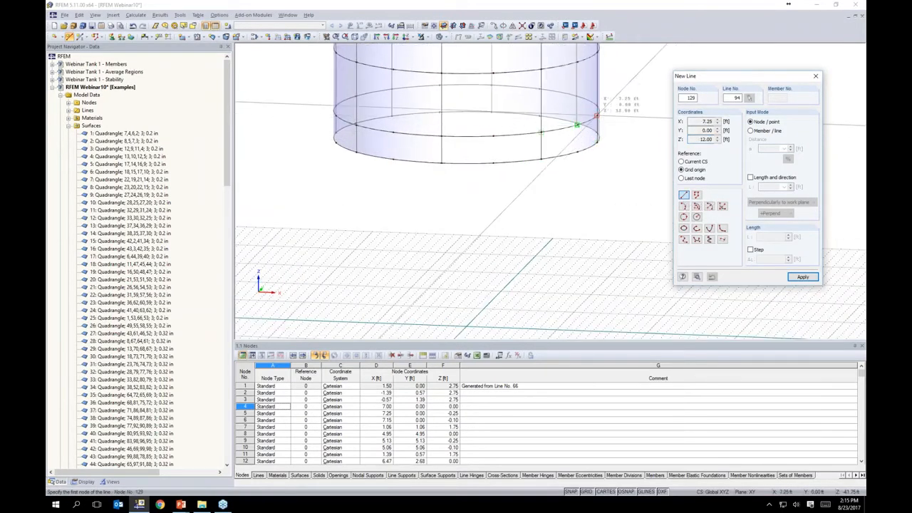
{"action": "left_click", "coordinate": [597, 115]}
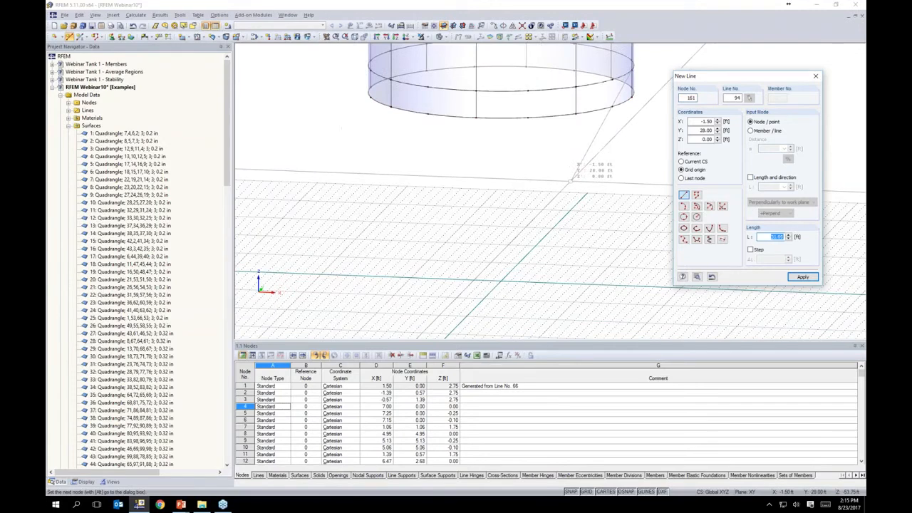
{"action": "scroll", "coordinate": [510, 239], "scroll_direction": "up", "scroll_amount": 3}
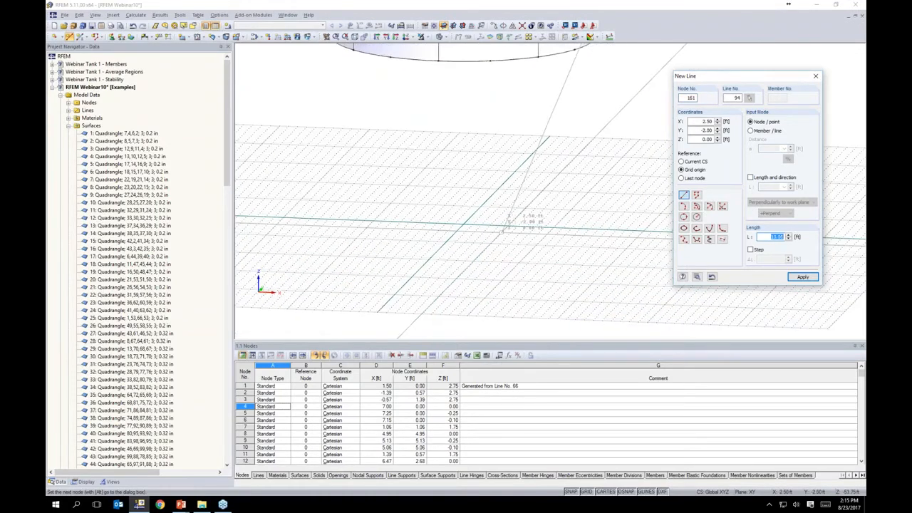
{"action": "scroll", "coordinate": [492, 227], "scroll_direction": "up", "scroll_amount": 3}
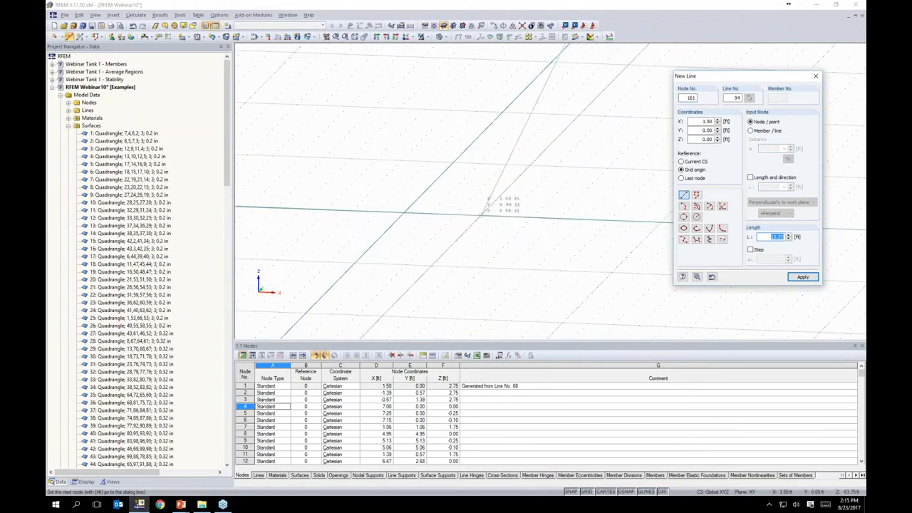
{"action": "left_click", "coordinate": [484, 216]}
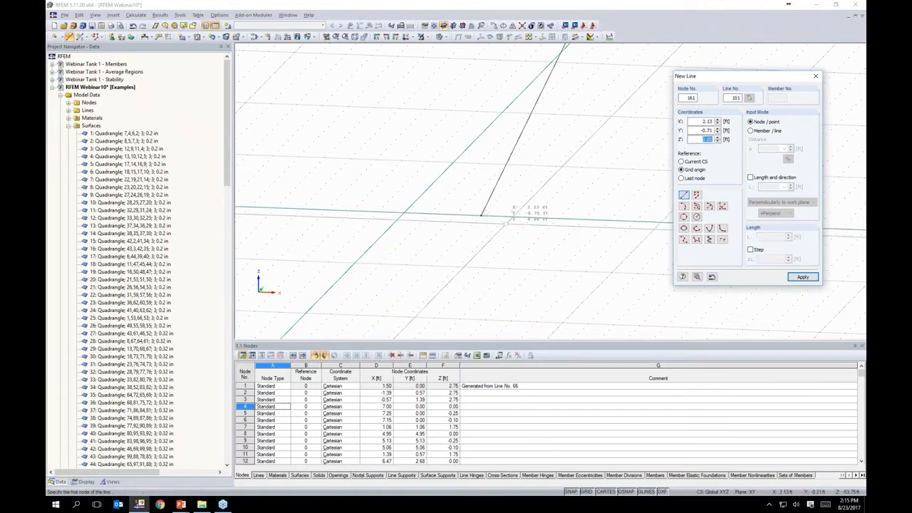
{"action": "scroll", "coordinate": [503, 219], "scroll_direction": "down", "scroll_amount": 5}
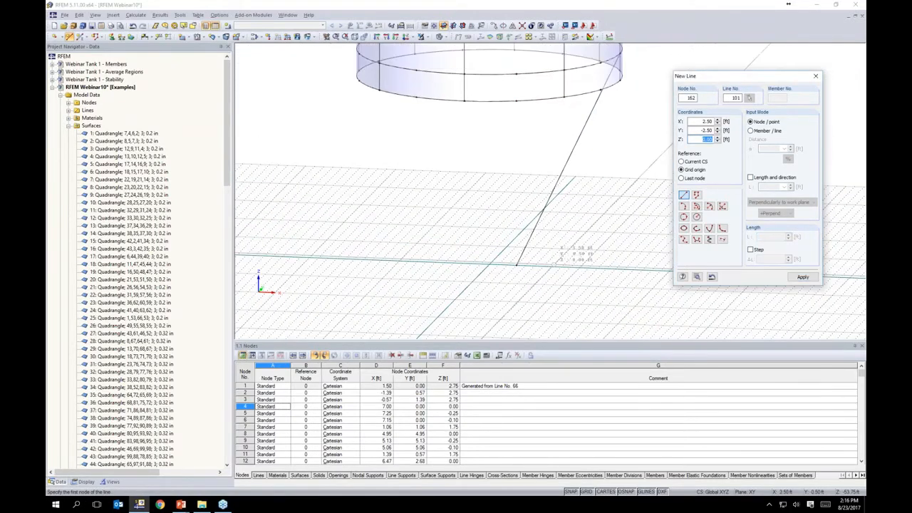
{"action": "key", "text": "Escape"}
Rotate-copy the sloped line 8 times at 45° about the Z axis, creating surfaces between the copies from template surface 1
{"action": "middle_click_drag", "start_coordinate": [583, 225], "coordinate": [613, 243]}
{"action": "left_click", "coordinate": [583, 199]}
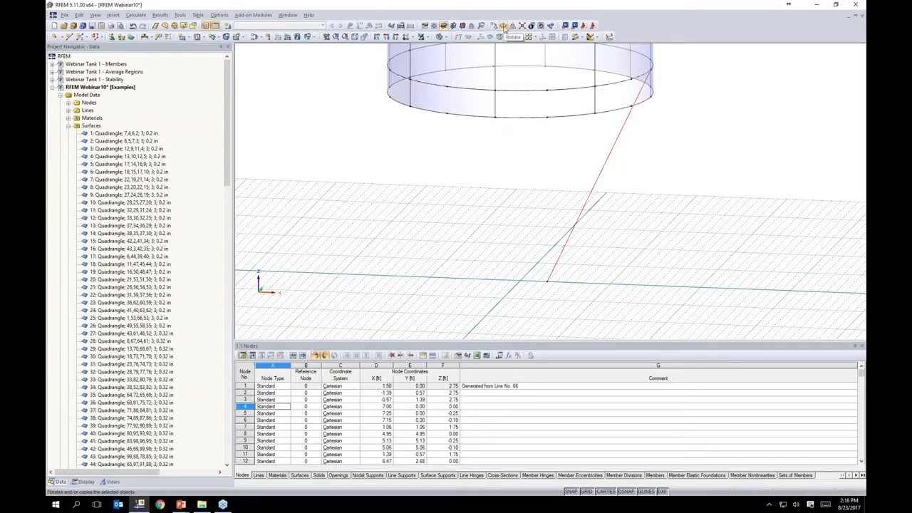
{"action": "left_click", "coordinate": [504, 26]}
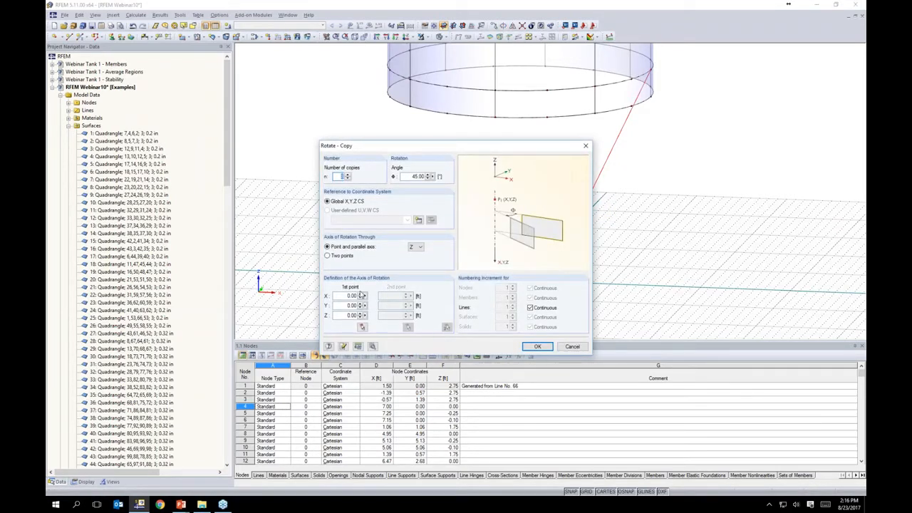
{"action": "left_click", "coordinate": [373, 347]}
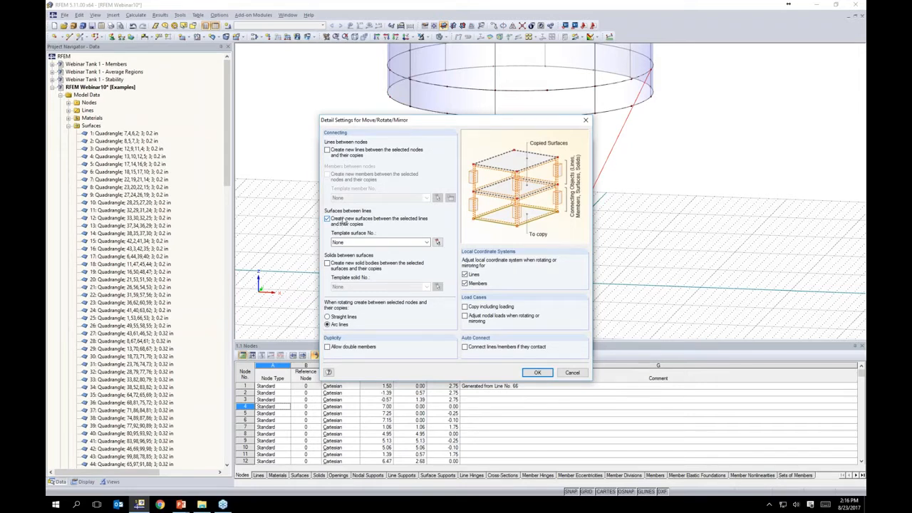
{"action": "left_click", "coordinate": [351, 243]}
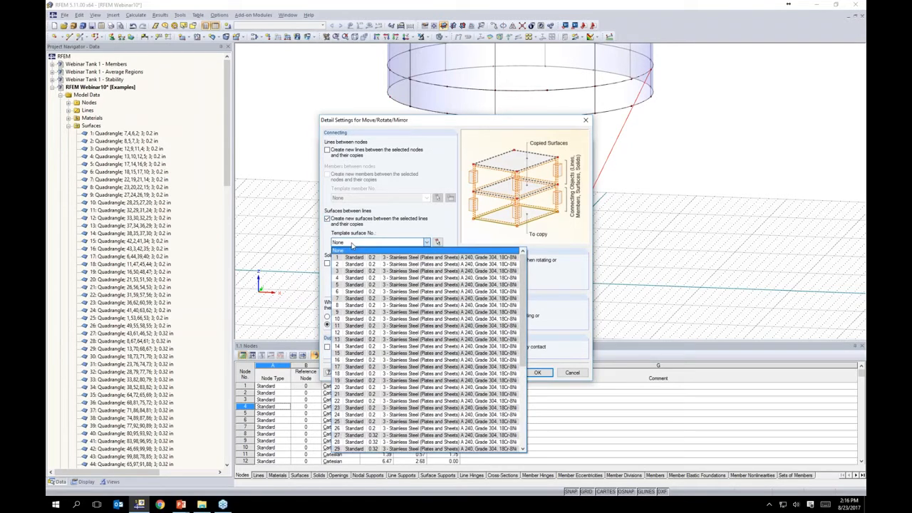
{"action": "left_click", "coordinate": [388, 259]}
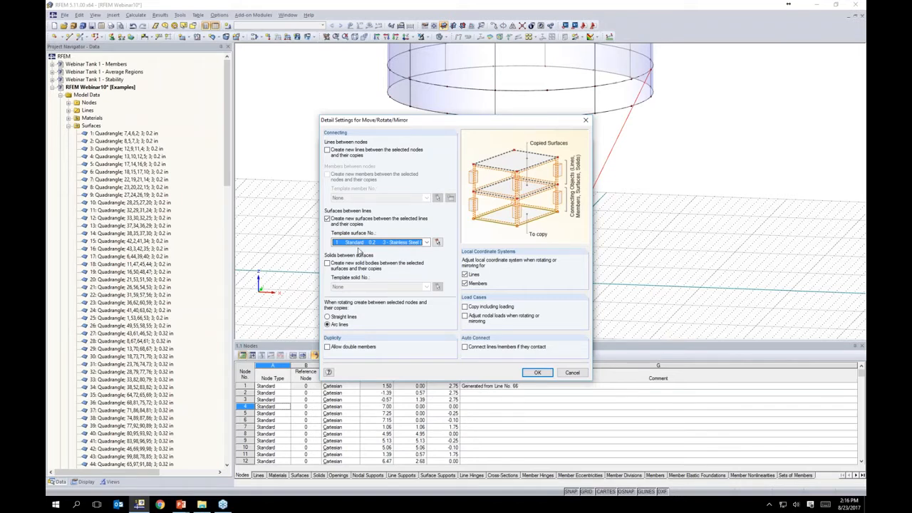
{"action": "left_click", "coordinate": [535, 373]}
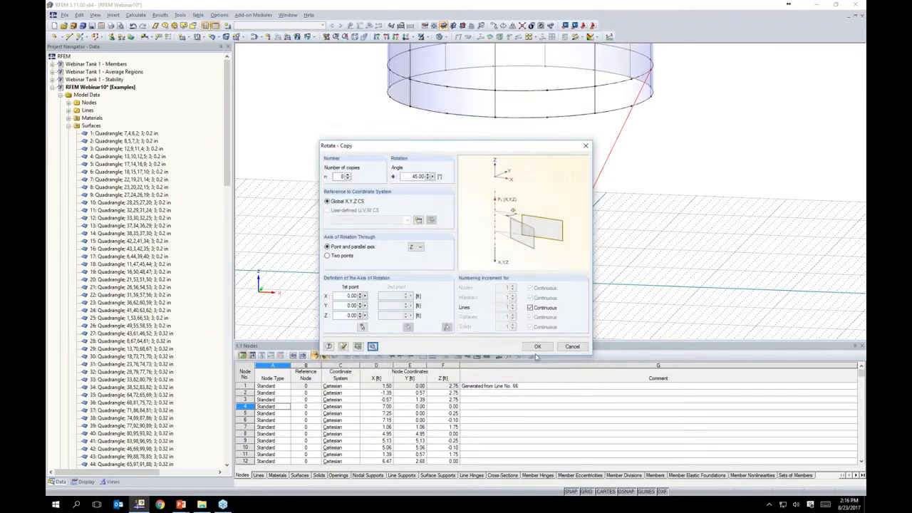
{"action": "left_click", "coordinate": [622, 258]}
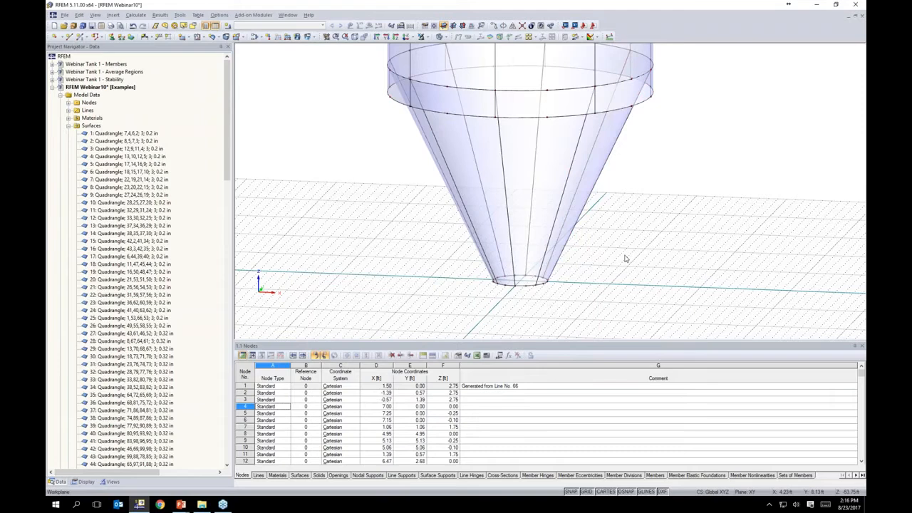
Color the model graphics according to surface thickness
{"action": "scroll", "coordinate": [615, 213], "scroll_direction": "down", "scroll_amount": 4}
{"action": "middle_click_drag", "start_coordinate": [630, 227], "coordinate": [592, 263]}
{"action": "scroll", "coordinate": [573, 261], "scroll_direction": "down", "scroll_amount": 2}
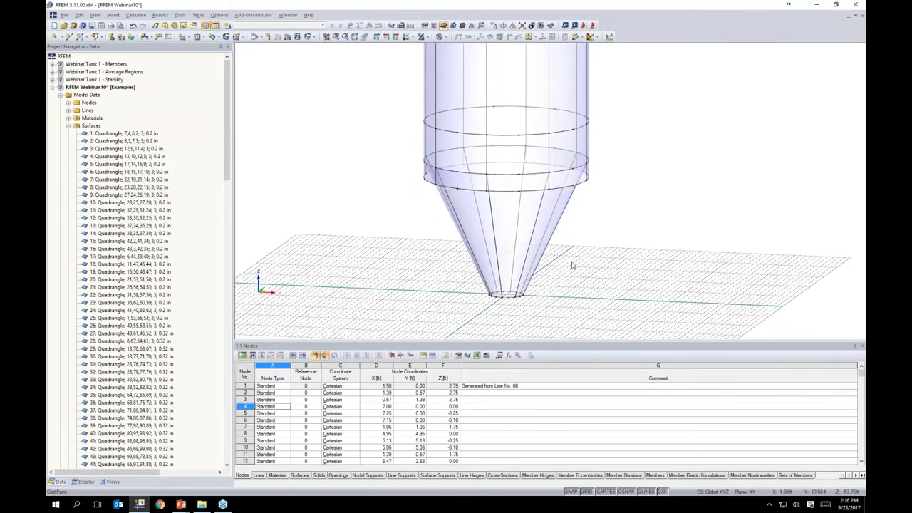
{"action": "scroll", "coordinate": [572, 262], "scroll_direction": "down", "scroll_amount": 2}
{"action": "mouse_move", "coordinate": [582, 184]}
{"action": "middle_mouse_down"}
{"action": "mouse_move", "coordinate": [571, 264]}
{"action": "mouse_move", "coordinate": [568, 174]}
{"action": "middle_mouse_up"}
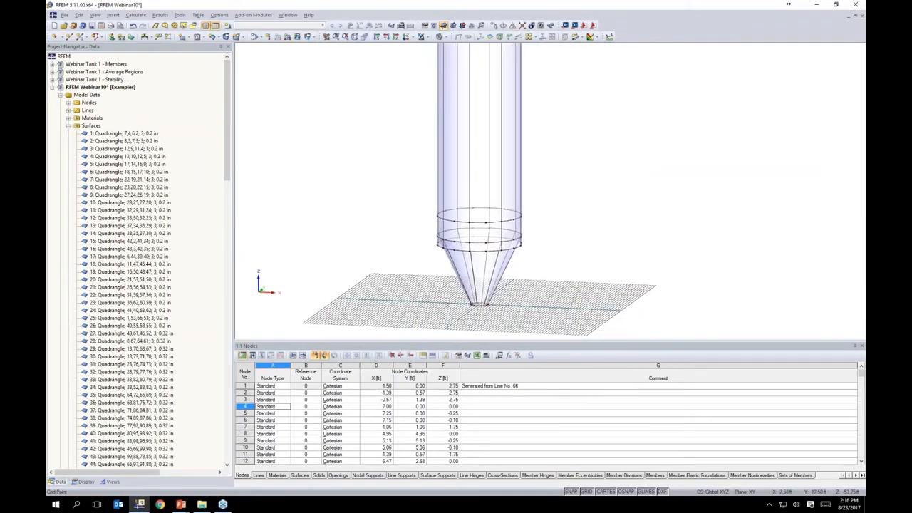
{"action": "left_click", "coordinate": [85, 482]}
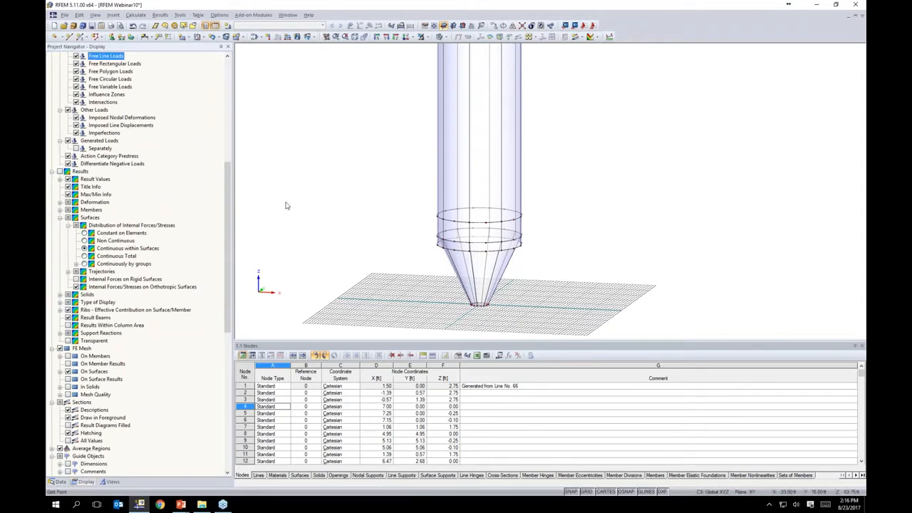
{"action": "left_click_drag", "start_coordinate": [227, 216], "coordinate": [213, 376]}
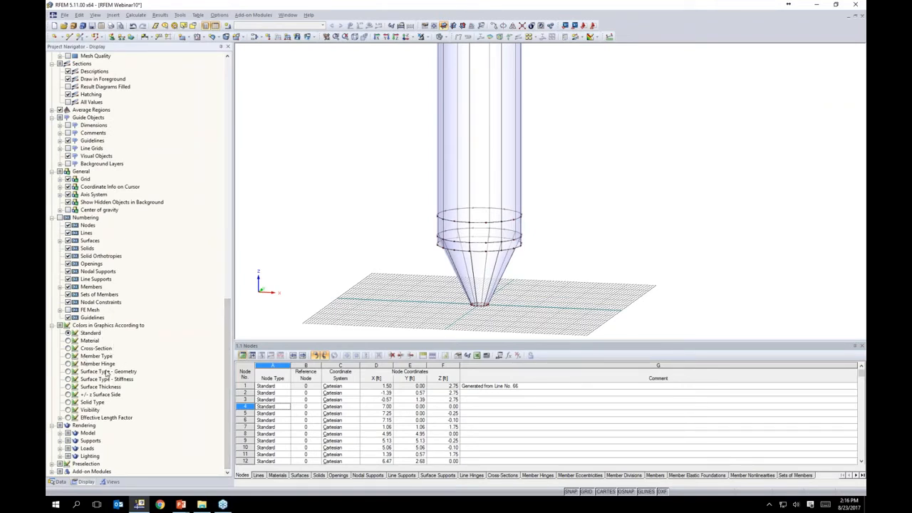
{"action": "left_click", "coordinate": [68, 387]}
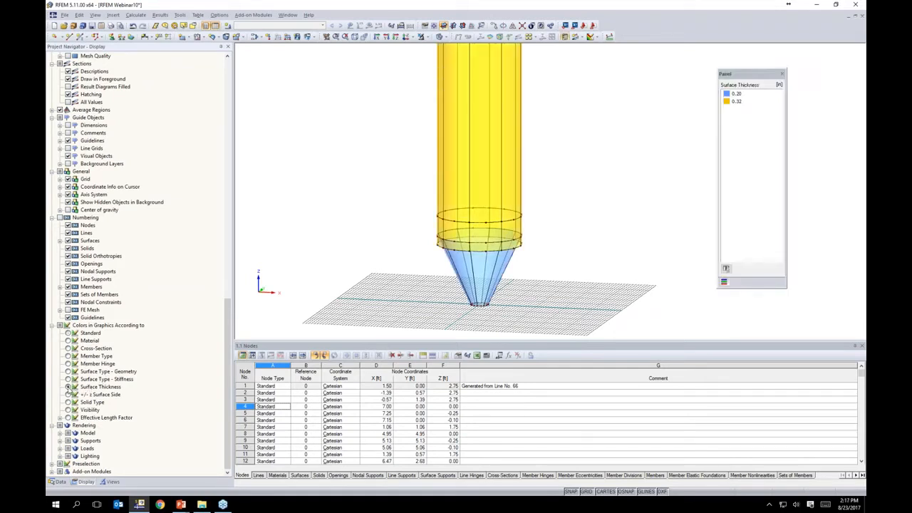
Examine the surface thickness colors of the tank from the roof and pipes down to the hopper
{"action": "scroll", "coordinate": [607, 141], "scroll_direction": "down", "scroll_amount": 2}
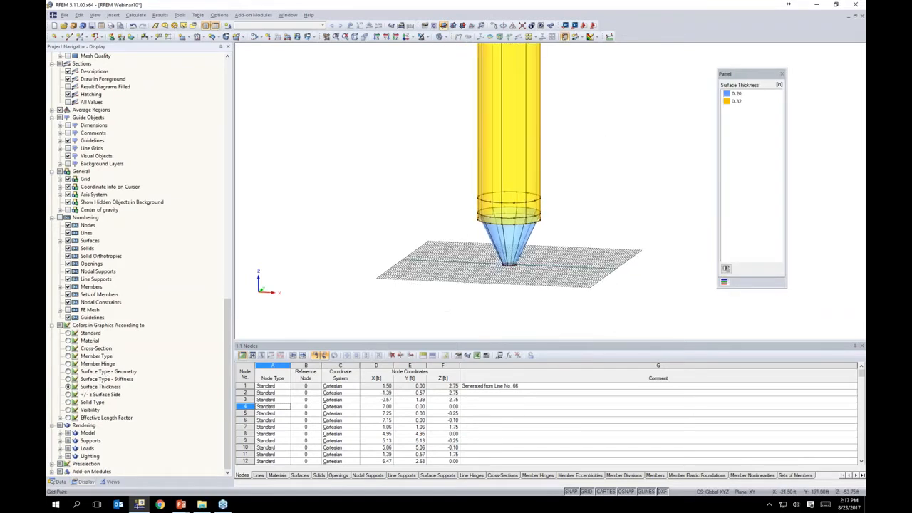
{"action": "middle_click_drag", "start_coordinate": [598, 158], "coordinate": [601, 233]}
{"action": "middle_click_drag", "start_coordinate": [590, 135], "coordinate": [586, 120], "text": "ctrl"}
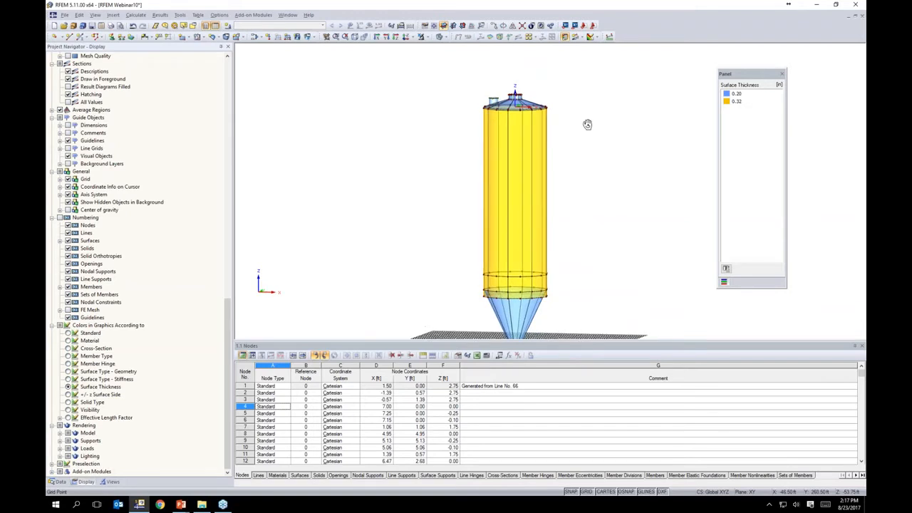
{"action": "scroll", "coordinate": [514, 105], "scroll_direction": "up", "scroll_amount": 3}
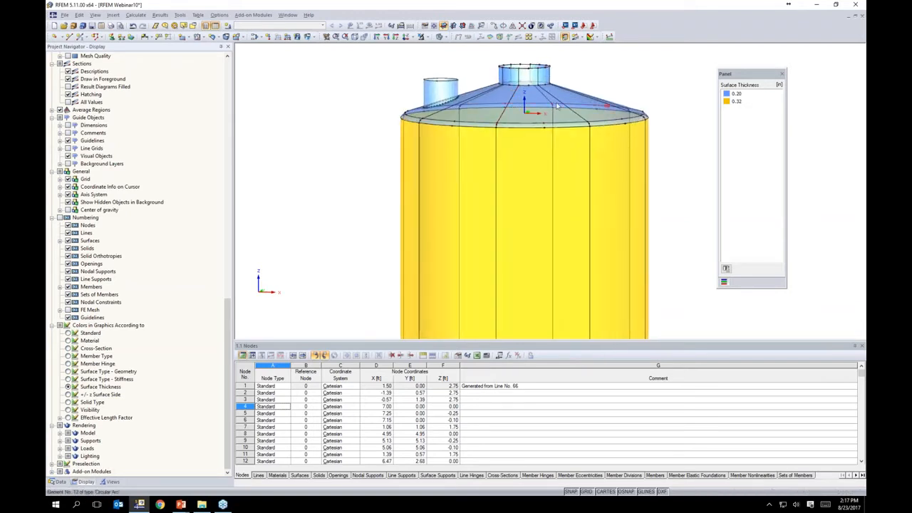
{"action": "middle_click_drag", "start_coordinate": [672, 257], "coordinate": [654, 106]}
{"action": "scroll", "coordinate": [653, 127], "scroll_direction": "down", "scroll_amount": 3}
{"action": "scroll", "coordinate": [652, 123], "scroll_direction": "down", "scroll_amount": 1}
{"action": "middle_click_drag", "start_coordinate": [656, 332], "coordinate": [612, 211]}
Set the thickness of all the conical hopper surfaces to 0.3 in
{"action": "left_click_drag", "start_coordinate": [607, 254], "coordinate": [472, 241]}
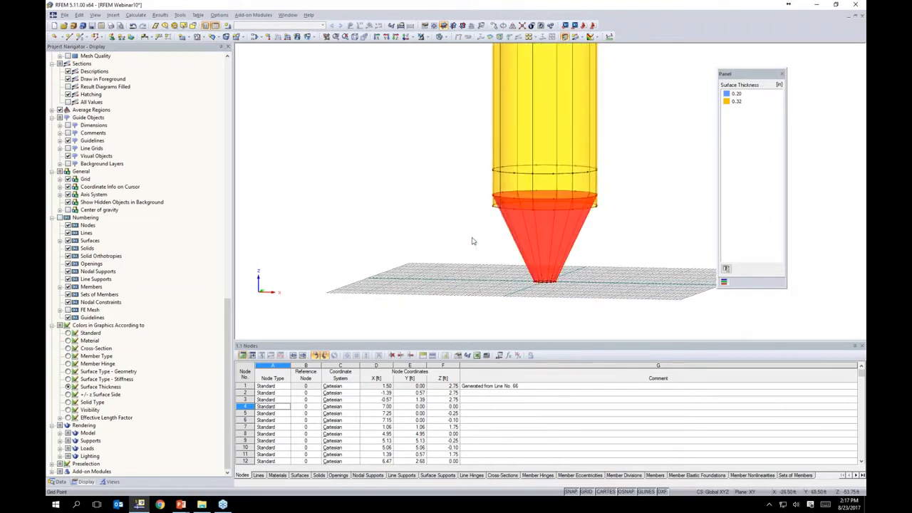
{"action": "double_click", "coordinate": [544, 233]}
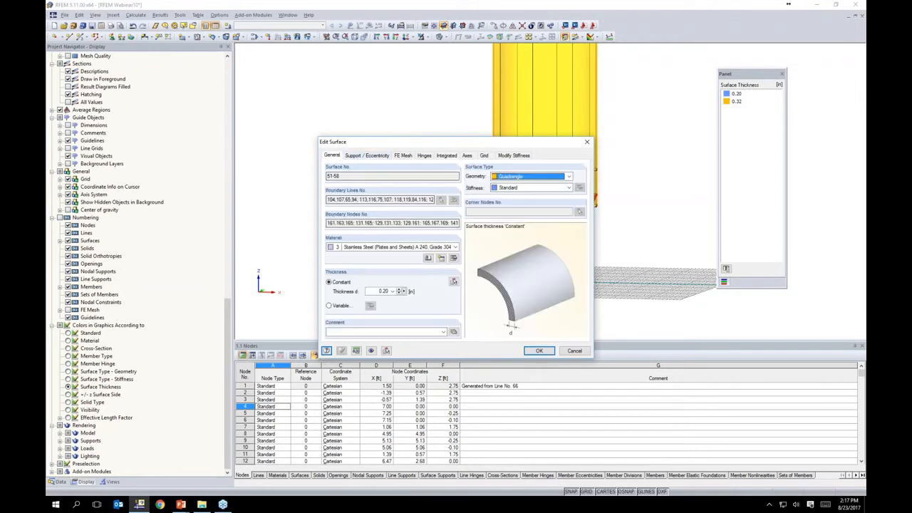
{"action": "double_click", "coordinate": [382, 291]}
{"action": "type", "text": "0"}
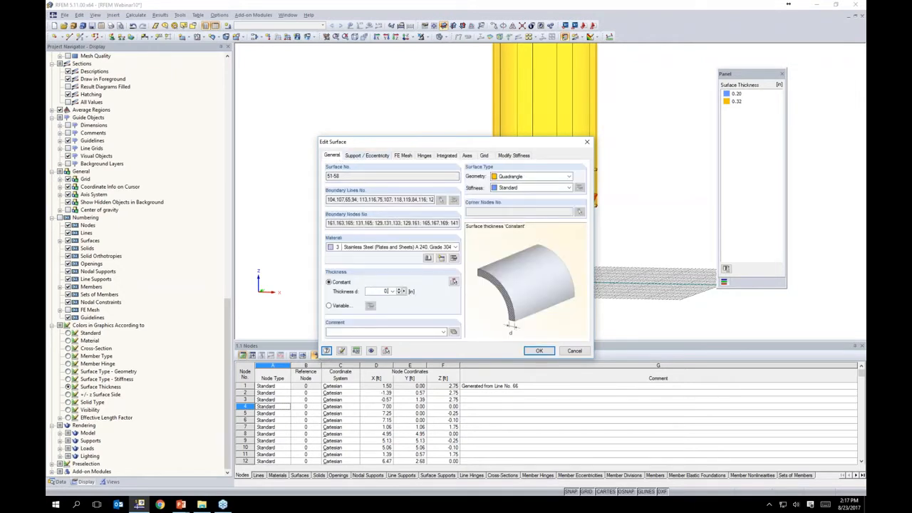
{"action": "type", "text": ".3"}
{"action": "key", "text": "Return"}
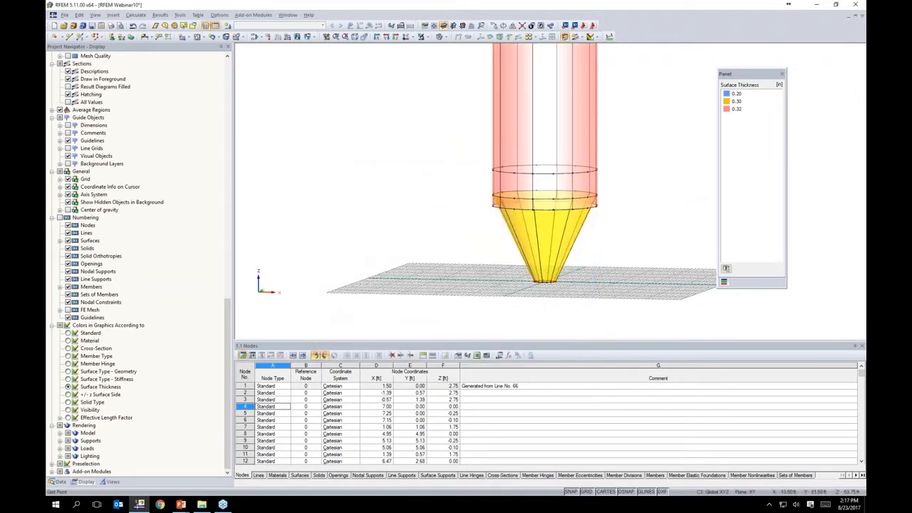
Isolate the upper and lowest of the three lower wall rings using visibility by selected objects
{"action": "scroll", "coordinate": [610, 235], "scroll_direction": "down", "scroll_amount": 1}
{"action": "middle_click_drag", "start_coordinate": [629, 189], "coordinate": [629, 220]}
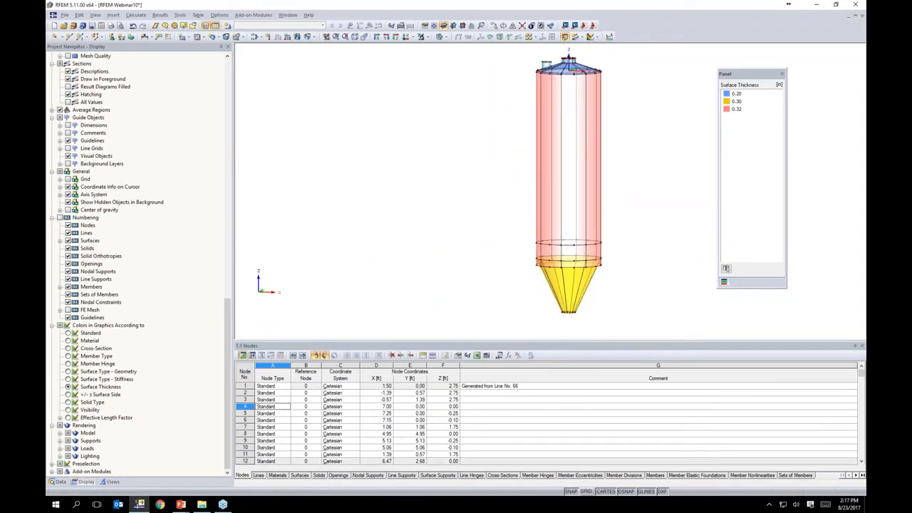
{"action": "middle_click_drag", "start_coordinate": [632, 245], "coordinate": [599, 235]}
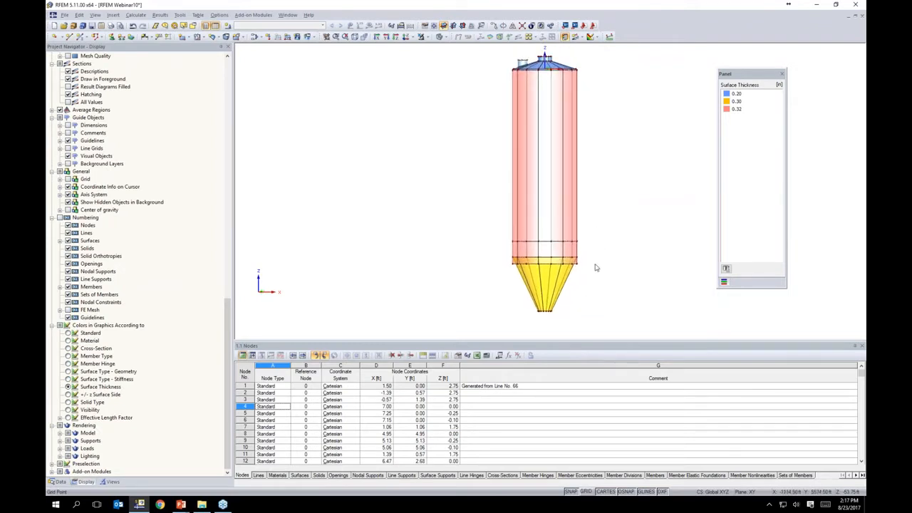
{"action": "scroll", "coordinate": [597, 267], "scroll_direction": "up", "scroll_amount": 3}
{"action": "scroll", "coordinate": [597, 277], "scroll_direction": "up", "scroll_amount": 2}
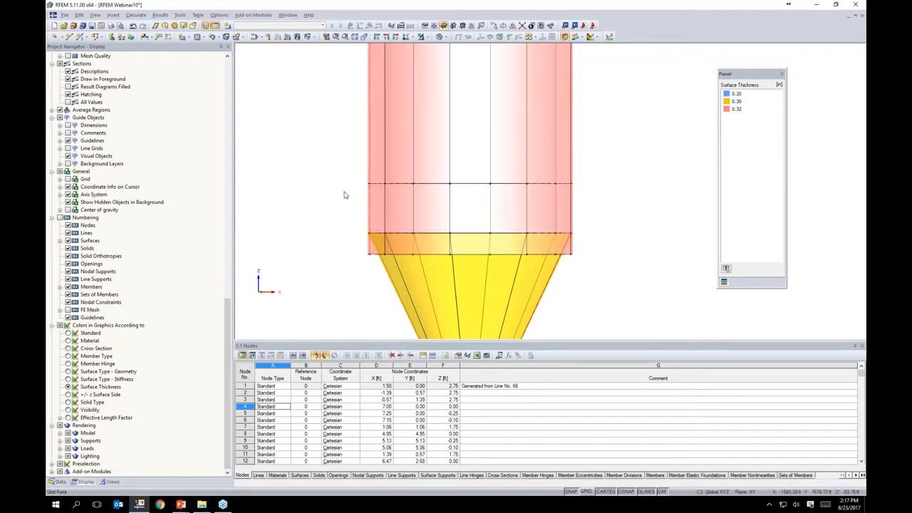
{"action": "left_click_drag", "start_coordinate": [352, 178], "coordinate": [599, 202]}
{"action": "left_click_drag", "start_coordinate": [355, 249], "coordinate": [610, 269]}
{"action": "middle_click_drag", "start_coordinate": [622, 188], "coordinate": [623, 201], "text": "ctrl"}
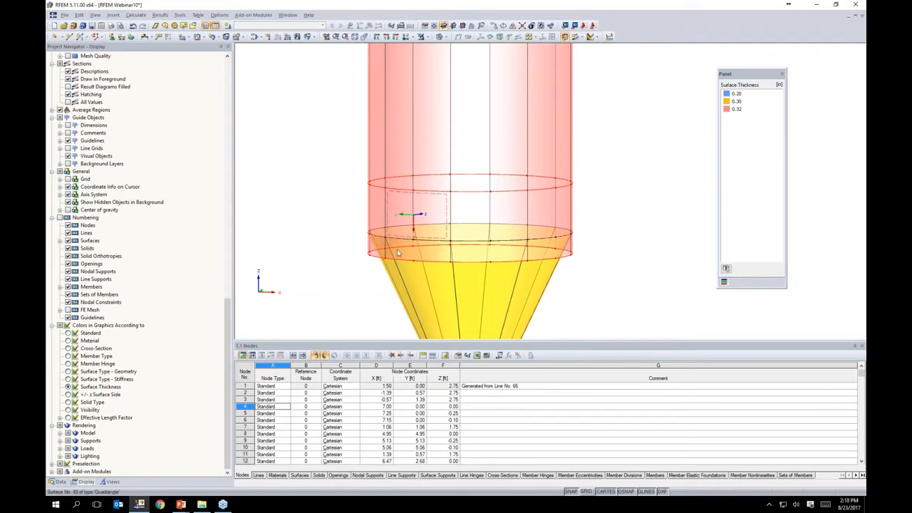
{"action": "left_click", "coordinate": [427, 37]}
{"action": "left_click", "coordinate": [432, 47]}
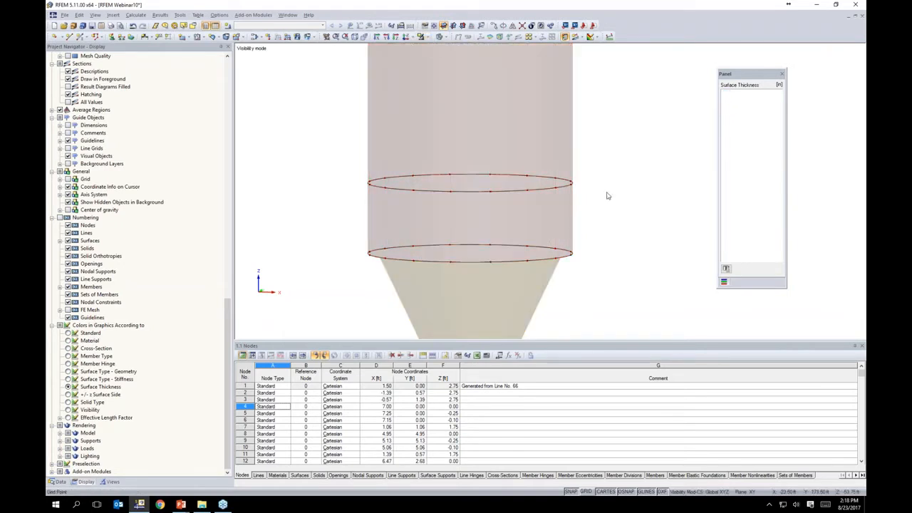
Create parallel lines offset 0.25 ft in the +y direction from all lines of the upper visible ring
{"action": "scroll", "coordinate": [485, 219], "scroll_direction": "up", "scroll_amount": 2}
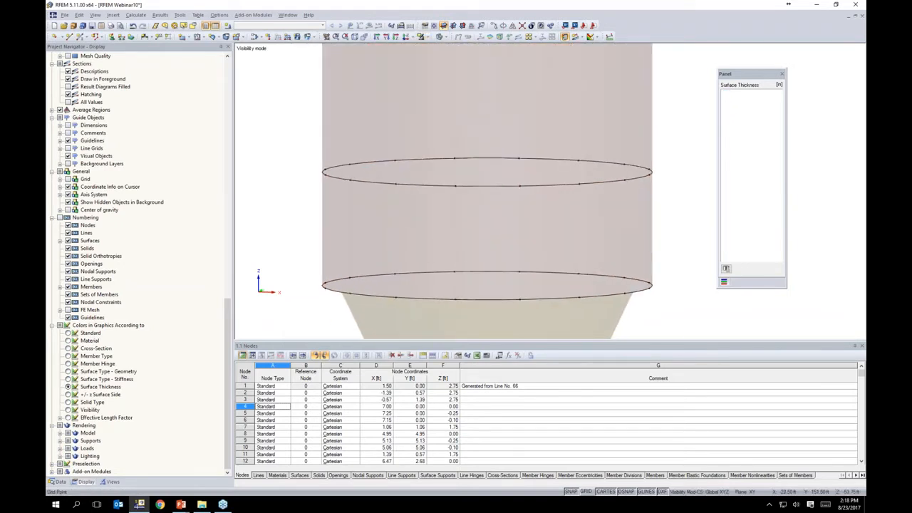
{"action": "left_click_drag", "start_coordinate": [294, 128], "coordinate": [671, 209]}
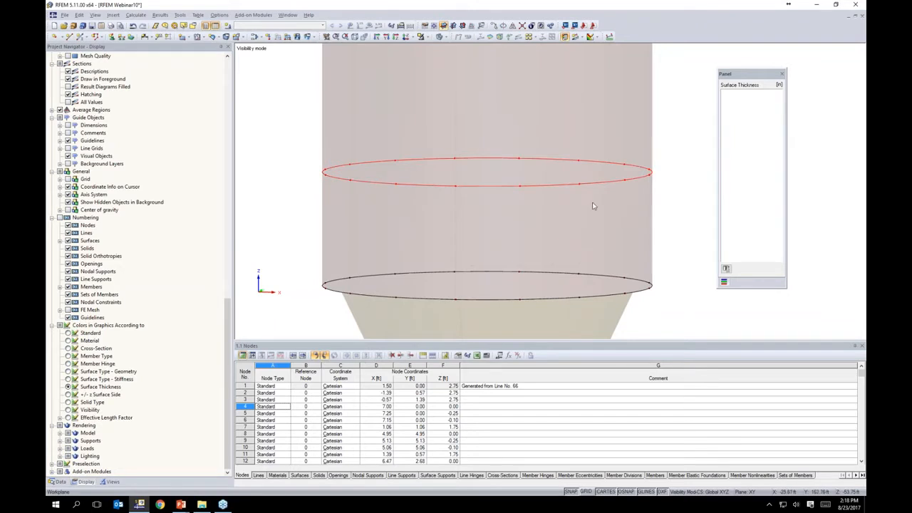
{"action": "right_click", "coordinate": [555, 187]}
{"action": "mouse_move", "coordinate": [579, 201]}
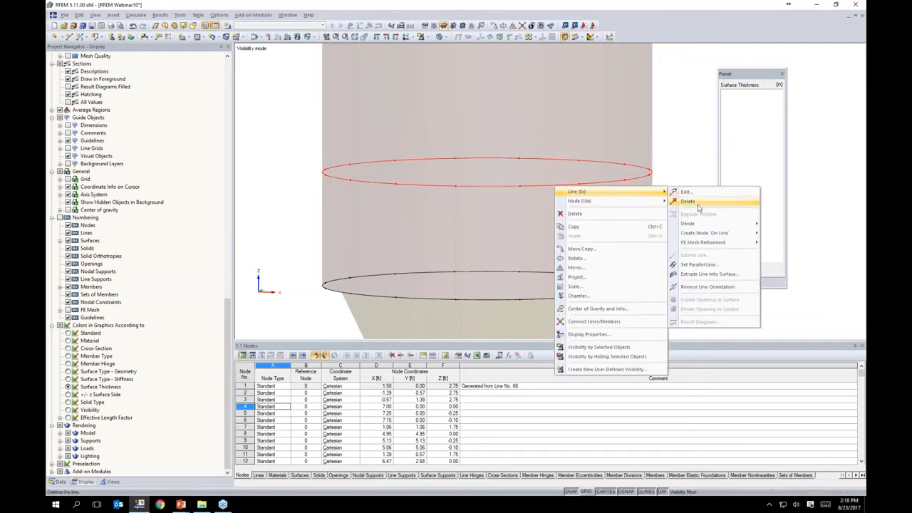
{"action": "left_click", "coordinate": [695, 264]}
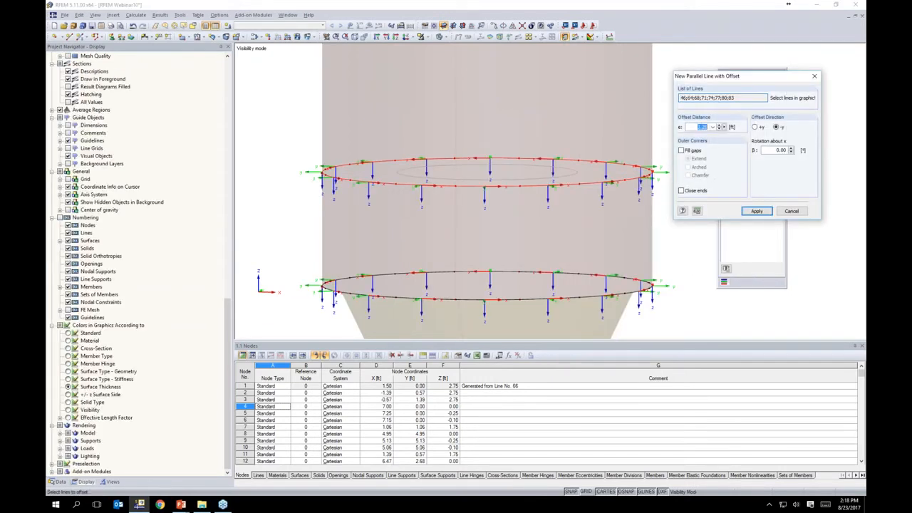
{"action": "type", "text": "0.25"}
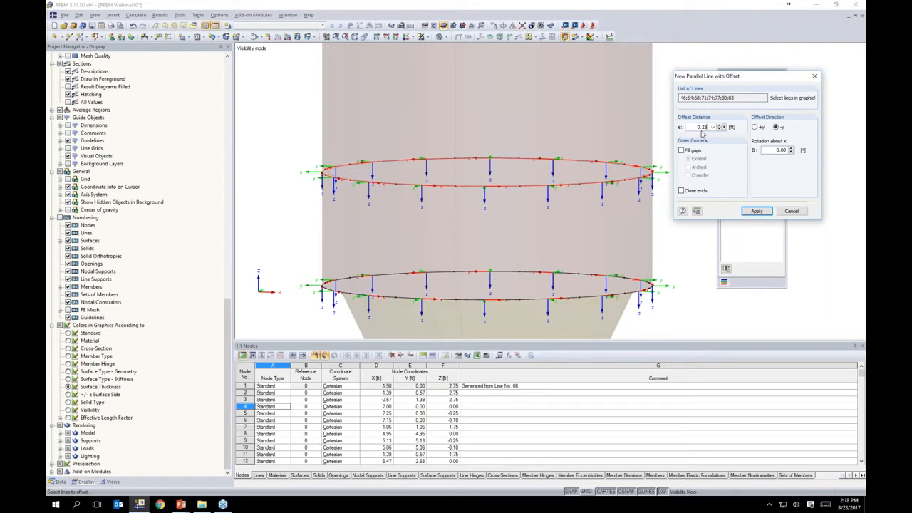
{"action": "left_click", "coordinate": [756, 127]}
{"action": "left_click", "coordinate": [757, 211]}
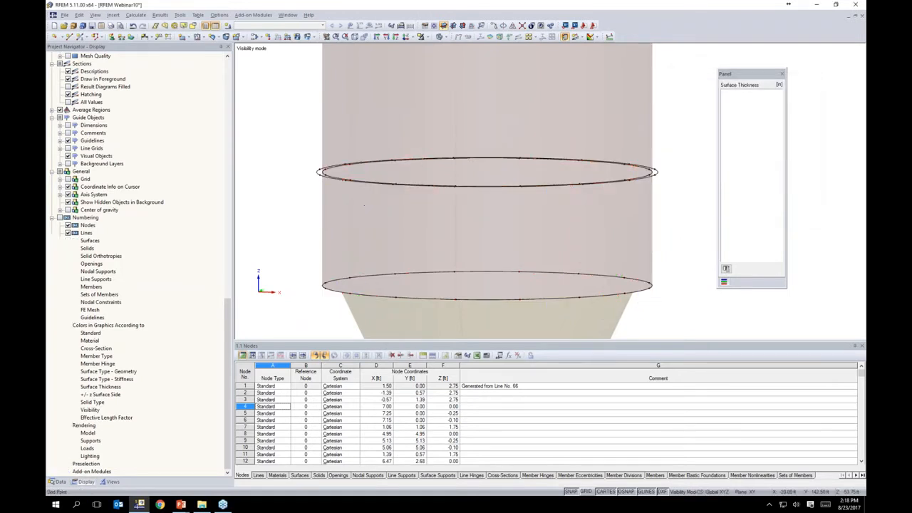
Draw a short single line between the outer and inner nodes of the upper double ring on its negative-X side
{"action": "middle_click_drag", "start_coordinate": [650, 205], "coordinate": [644, 224], "text": "ctrl"}
{"action": "scroll", "coordinate": [645, 225], "scroll_direction": "up", "scroll_amount": 3}
{"action": "scroll", "coordinate": [647, 220], "scroll_direction": "down", "scroll_amount": 2}
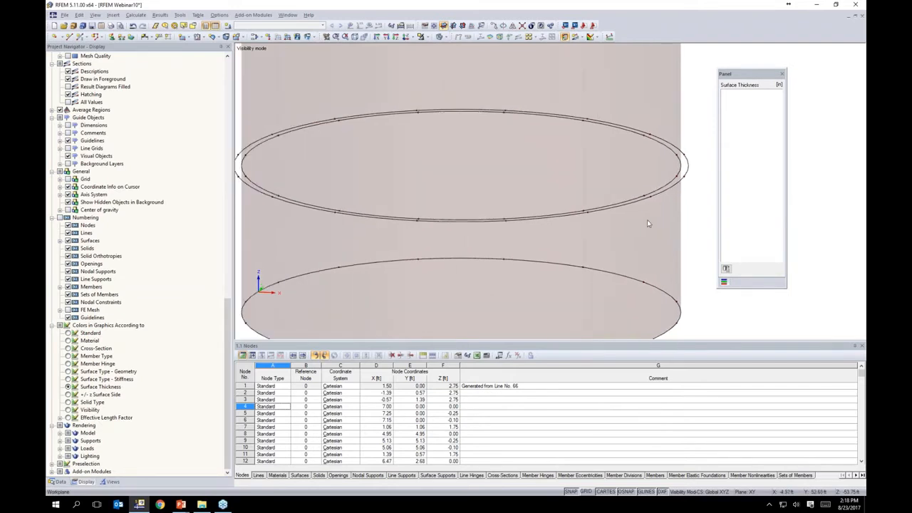
{"action": "left_click_drag", "start_coordinate": [761, 74], "coordinate": [807, 59]}
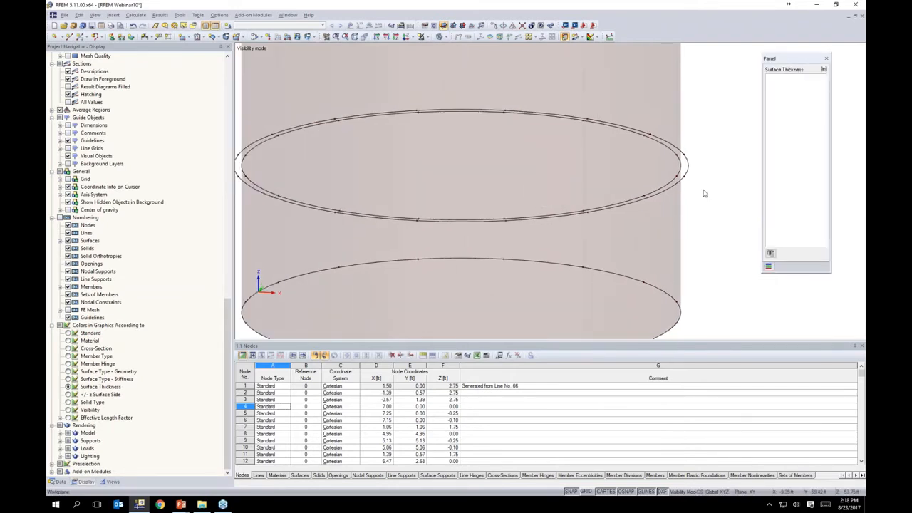
{"action": "middle_click_drag", "start_coordinate": [370, 149], "coordinate": [381, 141]}
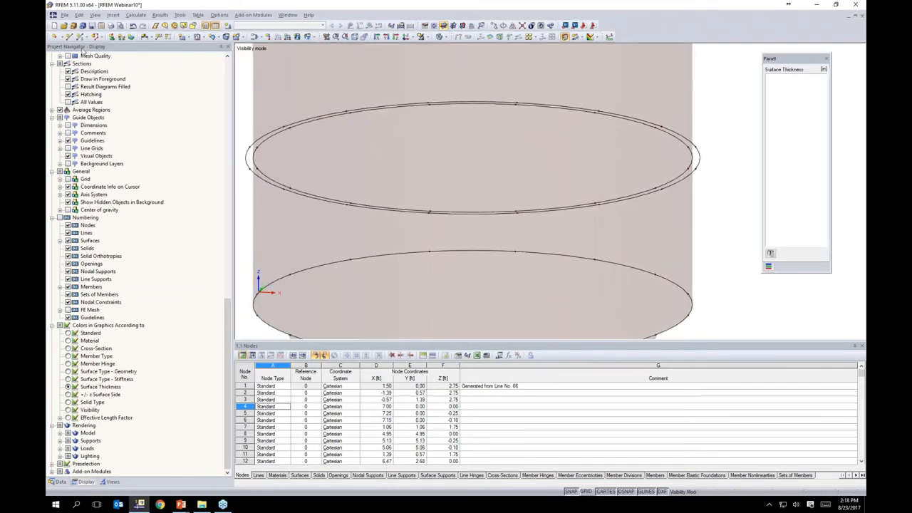
{"action": "left_click", "coordinate": [70, 37]}
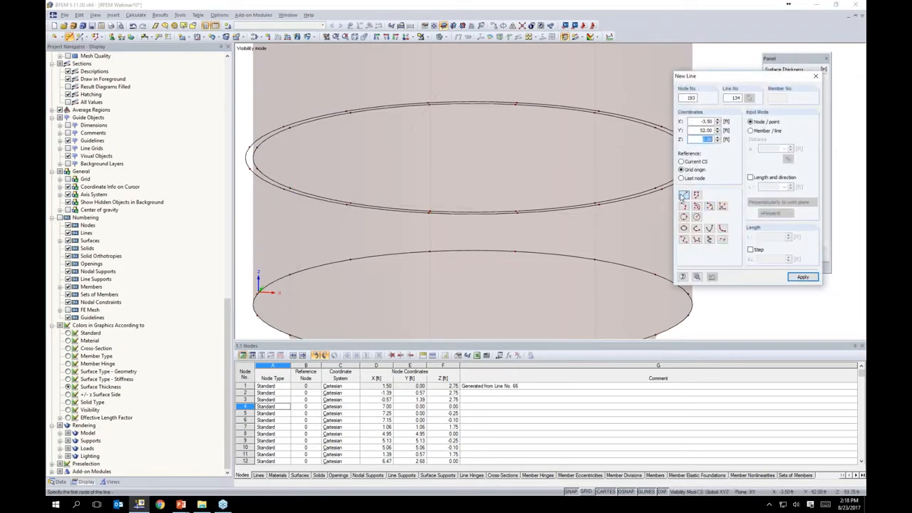
{"action": "middle_click_drag", "start_coordinate": [529, 159], "coordinate": [507, 183], "text": "ctrl"}
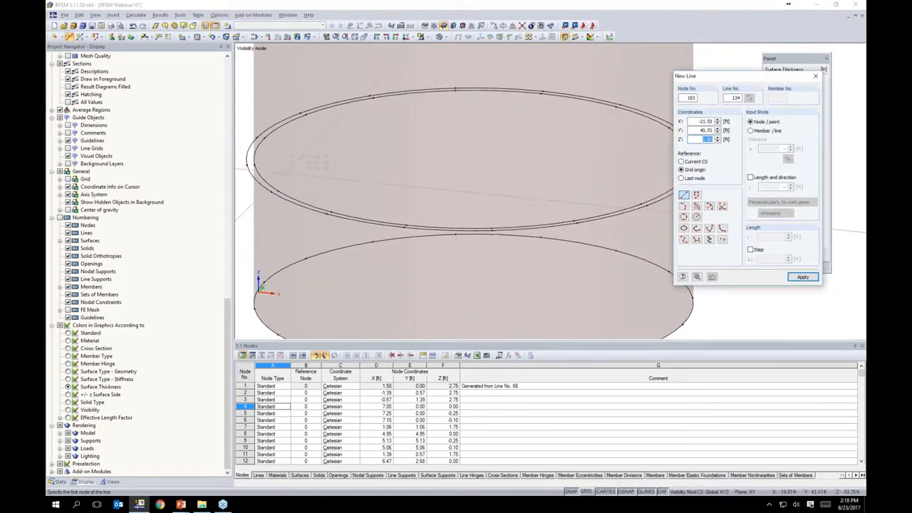
{"action": "middle_click_drag", "start_coordinate": [308, 155], "coordinate": [280, 182], "text": "ctrl"}
{"action": "left_click", "coordinate": [247, 155]}
{"action": "left_click", "coordinate": [256, 155]}
{"action": "right_click", "coordinate": [268, 159]}
Draw a second short single line between the outer and inner ring nodes on the positive-X side
{"action": "middle_click_drag", "start_coordinate": [539, 173], "coordinate": [395, 151]}
{"action": "scroll", "coordinate": [542, 142], "scroll_direction": "up", "scroll_amount": 3}
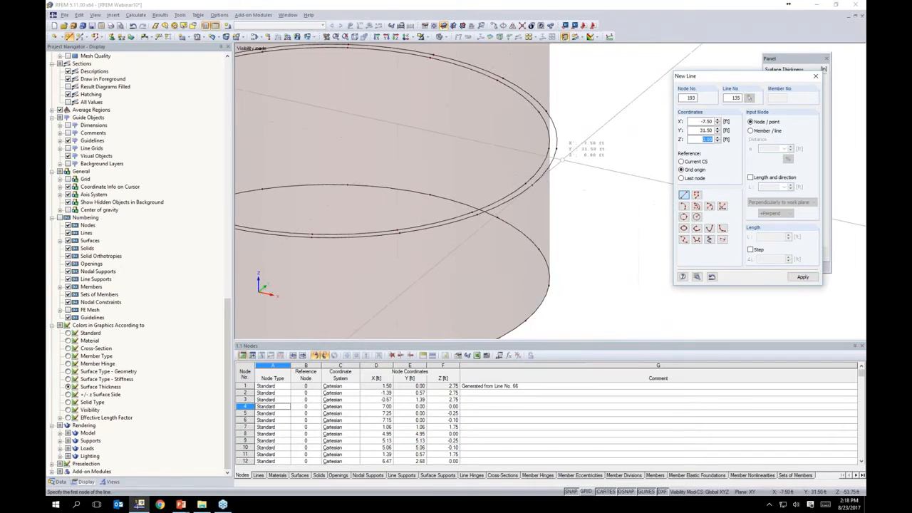
{"action": "left_click", "coordinate": [537, 143]}
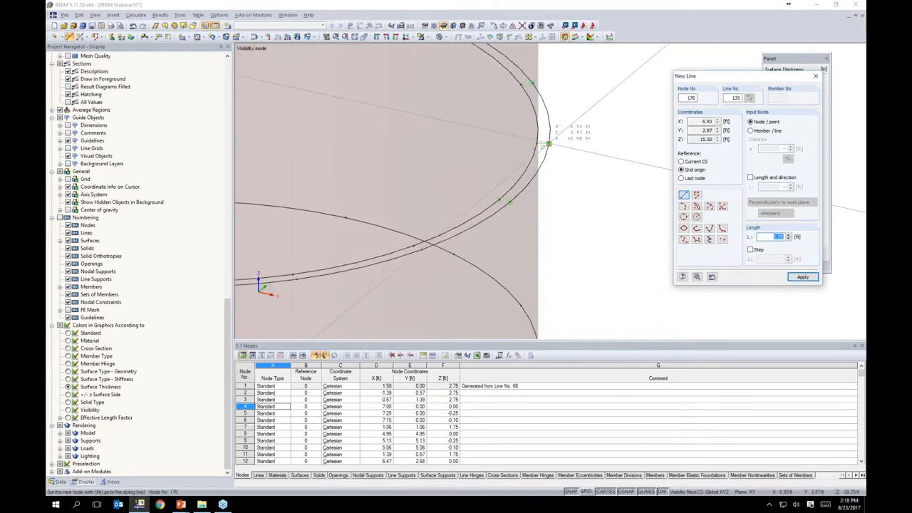
{"action": "left_click", "coordinate": [549, 143]}
{"action": "right_click", "coordinate": [568, 158]}
{"action": "right_click", "coordinate": [567, 158]}
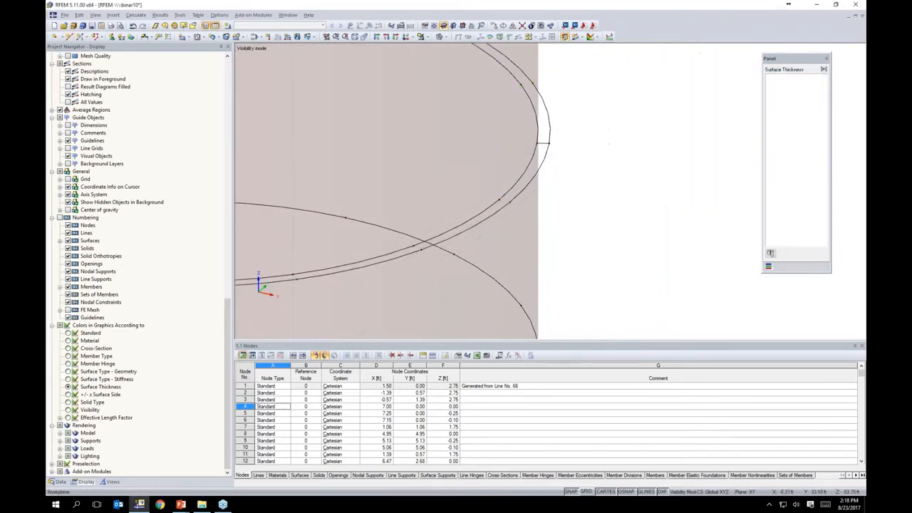
Connect the ring lines with the short radial lines where they meet, using Connect Lines/Members
{"action": "left_click", "coordinate": [522, 26]}
{"action": "left_click_drag", "start_coordinate": [494, 120], "coordinate": [596, 169]}
{"action": "scroll", "coordinate": [595, 169], "scroll_direction": "down", "scroll_amount": 4}
{"action": "middle_click_drag", "start_coordinate": [596, 170], "coordinate": [732, 184]}
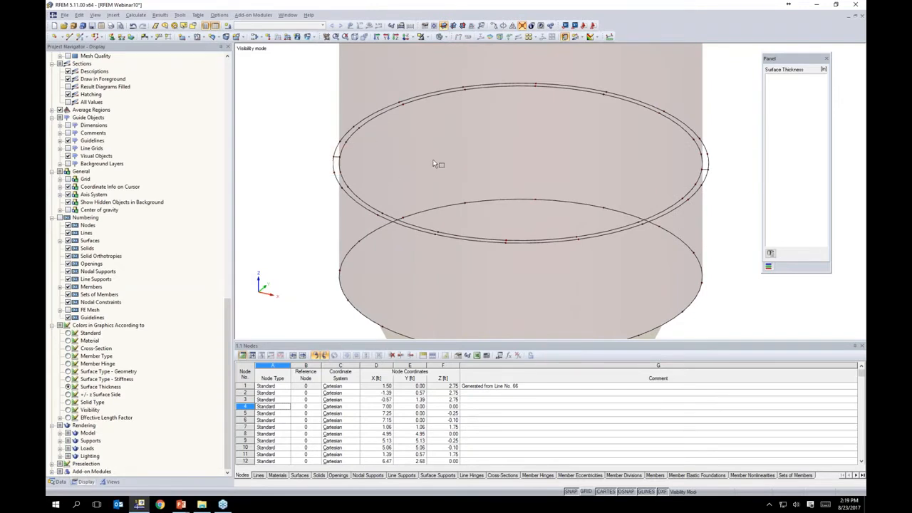
{"action": "middle_click_drag", "start_coordinate": [474, 152], "coordinate": [448, 141]}
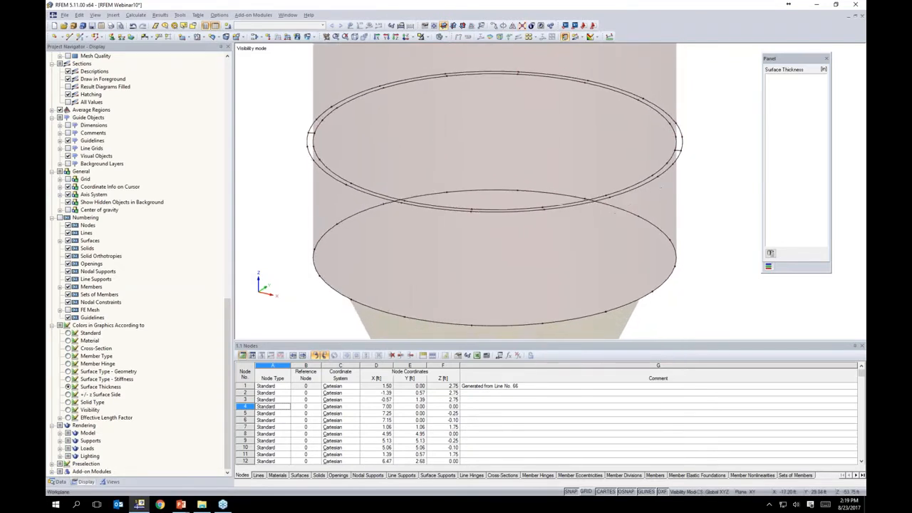
Create a 1.0 in thick stainless steel plane surface from the boundary lines of the front half of the upper double ring
{"action": "left_click", "coordinate": [189, 41]}
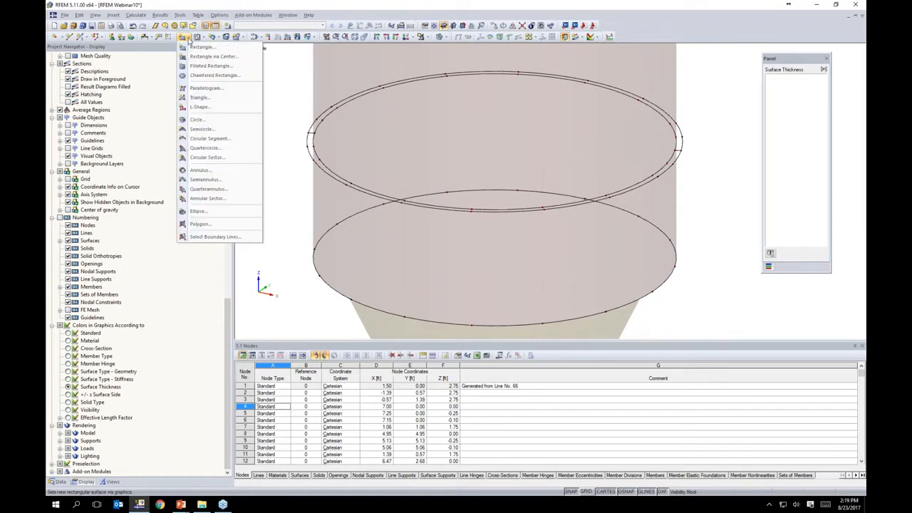
{"action": "left_click", "coordinate": [207, 241]}
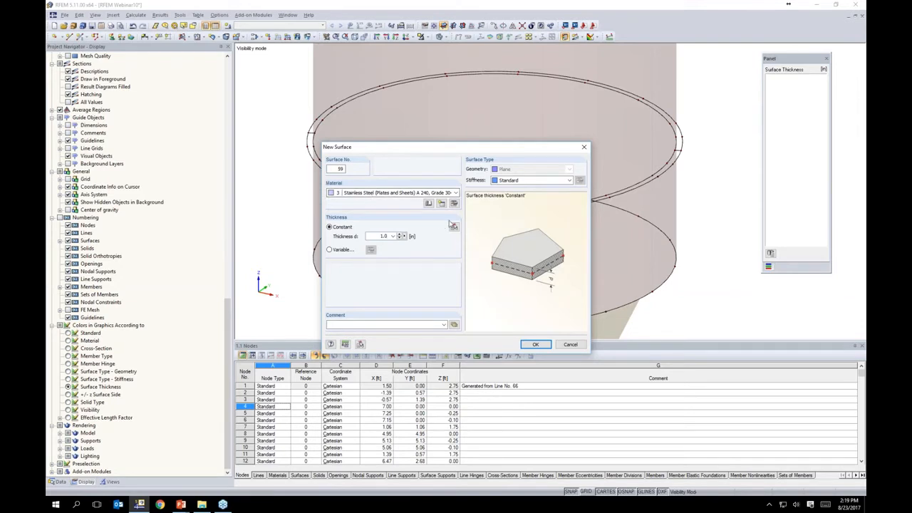
{"action": "left_click", "coordinate": [535, 345]}
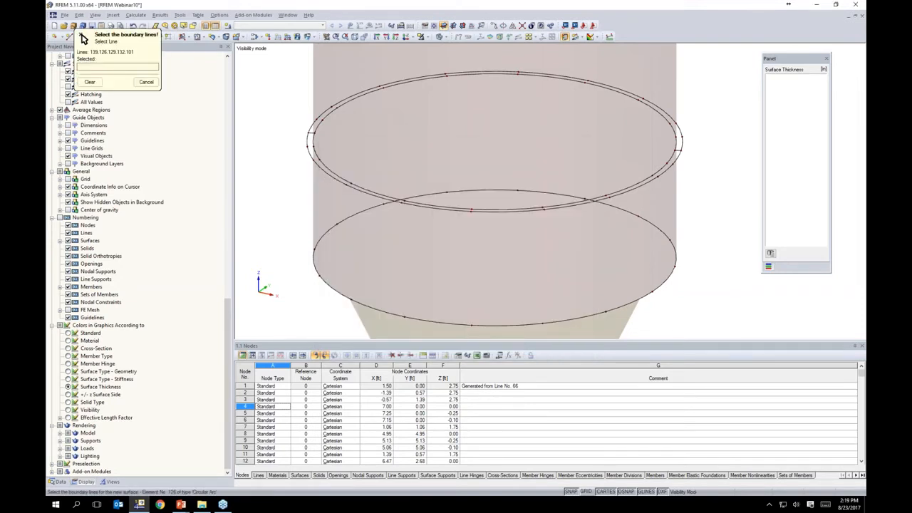
{"action": "scroll", "coordinate": [316, 164], "scroll_direction": "up", "scroll_amount": 2}
{"action": "left_click", "coordinate": [306, 111]}
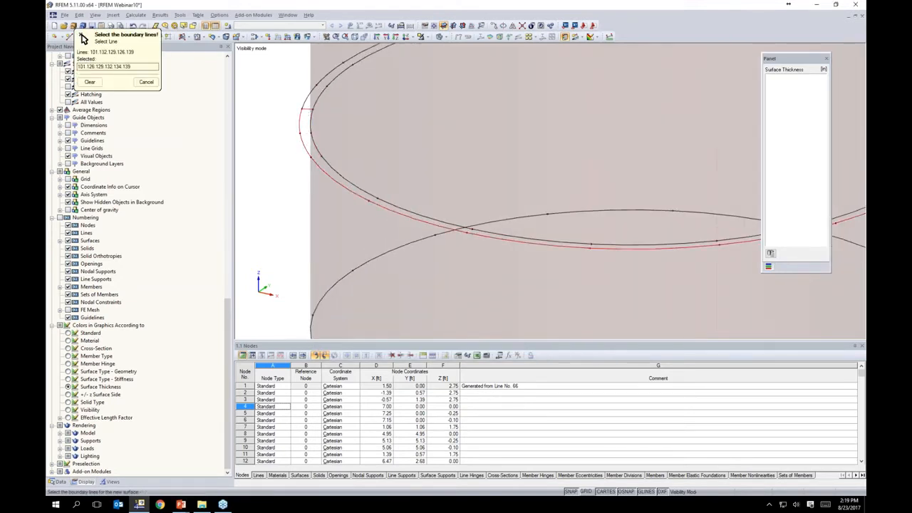
{"action": "left_click", "coordinate": [310, 127]}
{"action": "left_click", "coordinate": [336, 170]}
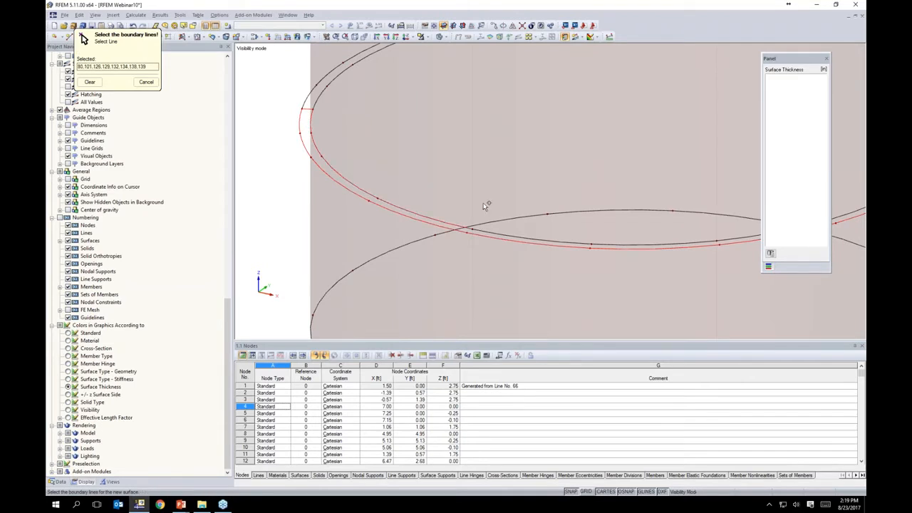
{"action": "middle_click_drag", "start_coordinate": [488, 206], "coordinate": [315, 158]}
{"action": "left_click", "coordinate": [380, 193]}
{"action": "left_click", "coordinate": [583, 187]}
{"action": "middle_click_drag", "start_coordinate": [629, 146], "coordinate": [511, 208]}
{"action": "left_click", "coordinate": [637, 188]}
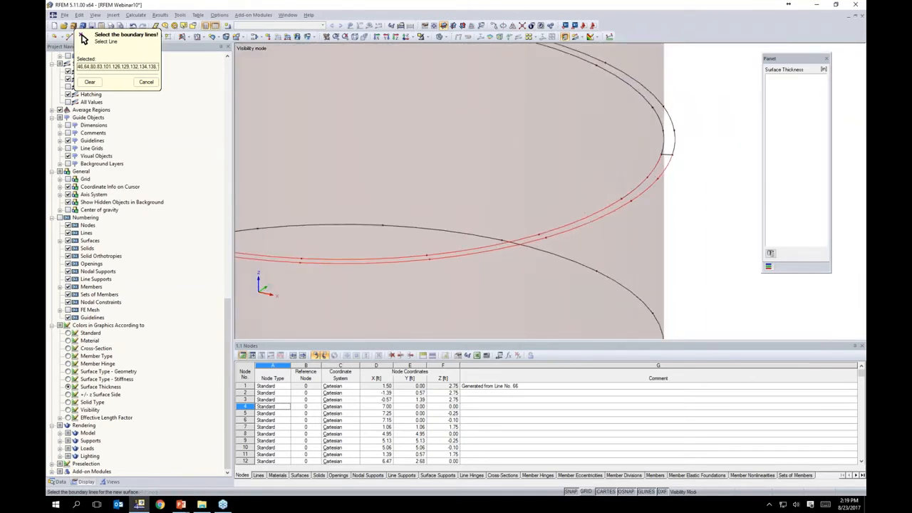
{"action": "left_click", "coordinate": [667, 155]}
{"action": "scroll", "coordinate": [688, 199], "scroll_direction": "down", "scroll_amount": 3}
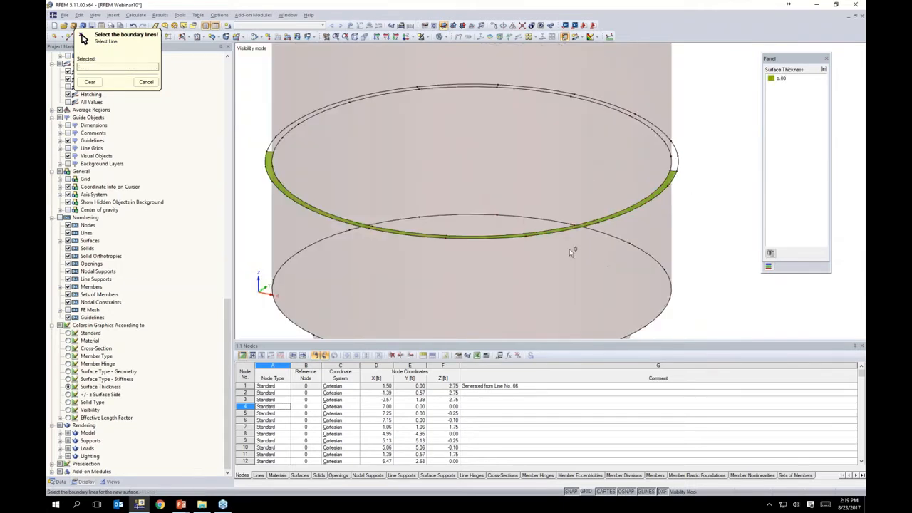
Create the matching 1.0 in thick plane surface from the boundary lines of the rear half of the upper double ring
{"action": "scroll", "coordinate": [689, 149], "scroll_direction": "up", "scroll_amount": 3}
{"action": "left_click", "coordinate": [664, 187]}
{"action": "left_click", "coordinate": [670, 171]}
{"action": "left_click", "coordinate": [657, 174]}
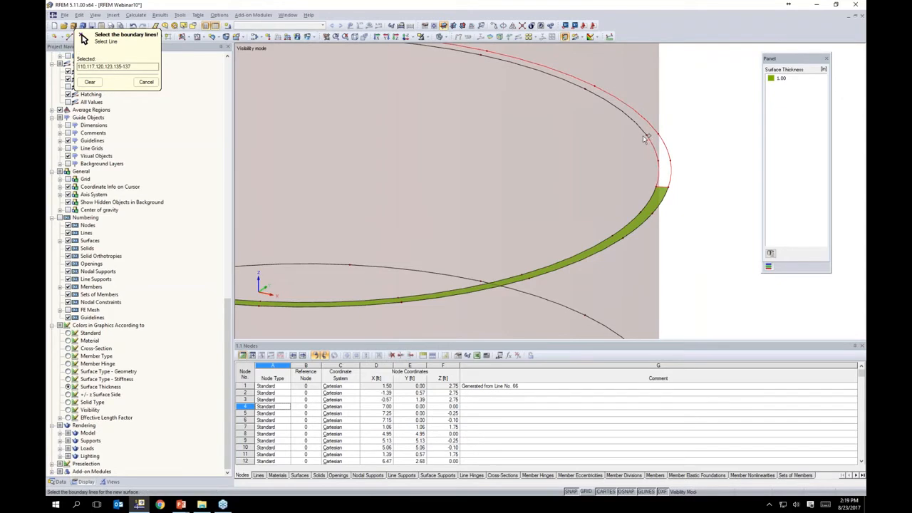
{"action": "left_click", "coordinate": [636, 123]}
{"action": "middle_click_drag", "start_coordinate": [464, 131], "coordinate": [650, 224]}
{"action": "left_click", "coordinate": [589, 136]}
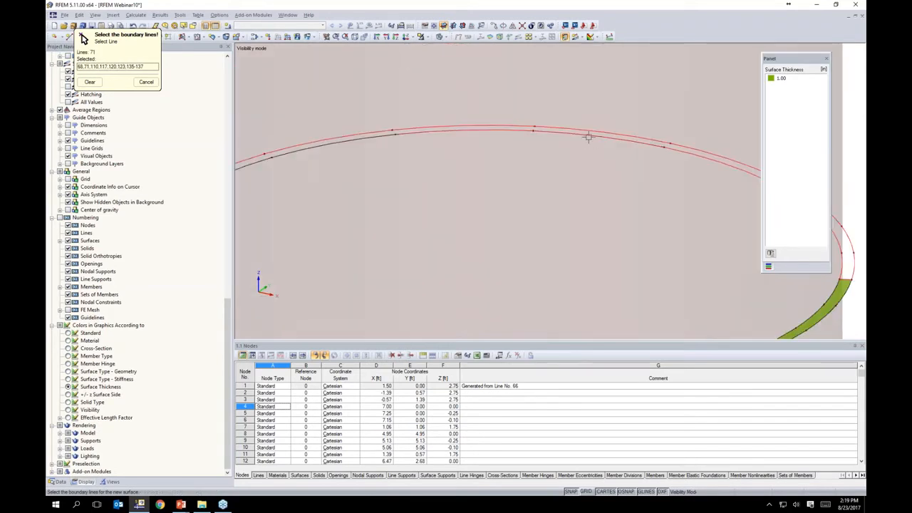
{"action": "middle_click_drag", "start_coordinate": [461, 180], "coordinate": [706, 114]}
{"action": "left_click", "coordinate": [524, 91]}
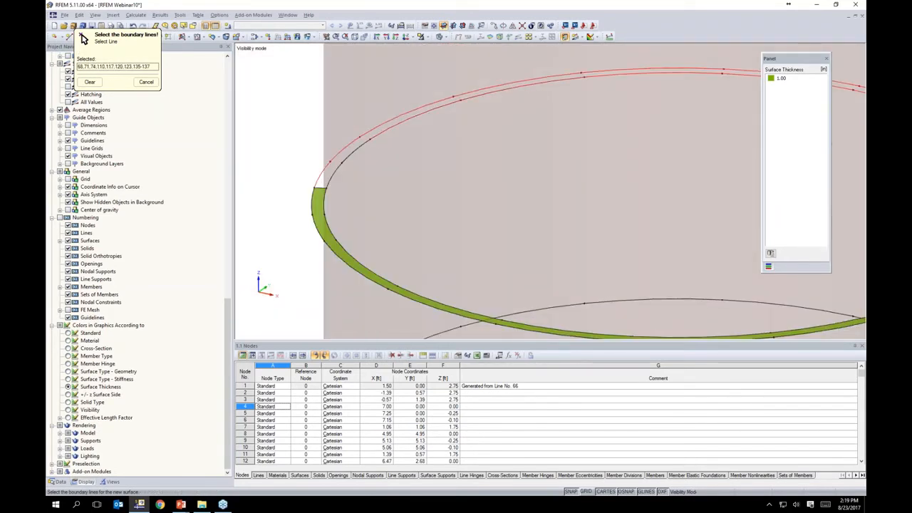
{"action": "key", "text": "Return"}
{"action": "scroll", "coordinate": [402, 190], "scroll_direction": "down", "scroll_amount": 5}
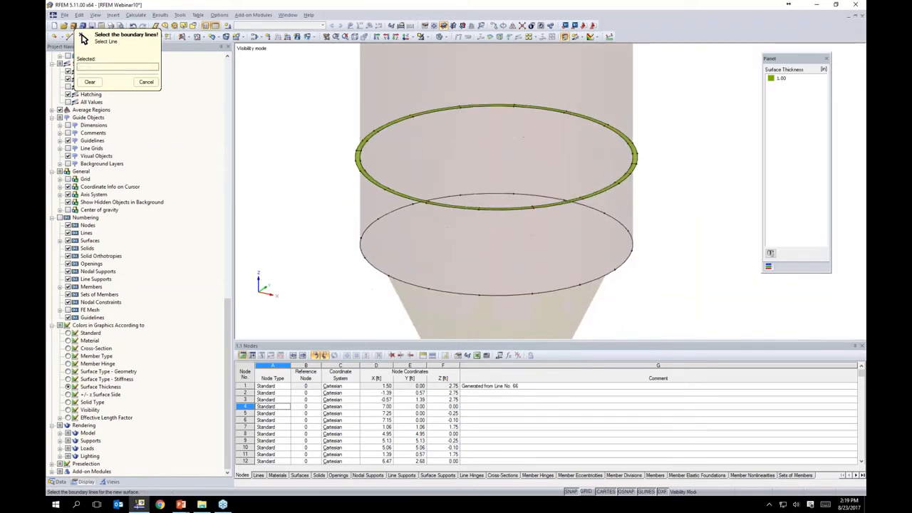
{"action": "key", "text": "Escape"}
Offset all lines of the wall's bottom ring as parallel lines by 0.25 ft in the -y direction
{"action": "middle_click_drag", "start_coordinate": [477, 173], "coordinate": [471, 147], "text": "ctrl"}
{"action": "left_click_drag", "start_coordinate": [333, 195], "coordinate": [650, 302]}
{"action": "scroll", "coordinate": [634, 283], "scroll_direction": "up", "scroll_amount": 3}
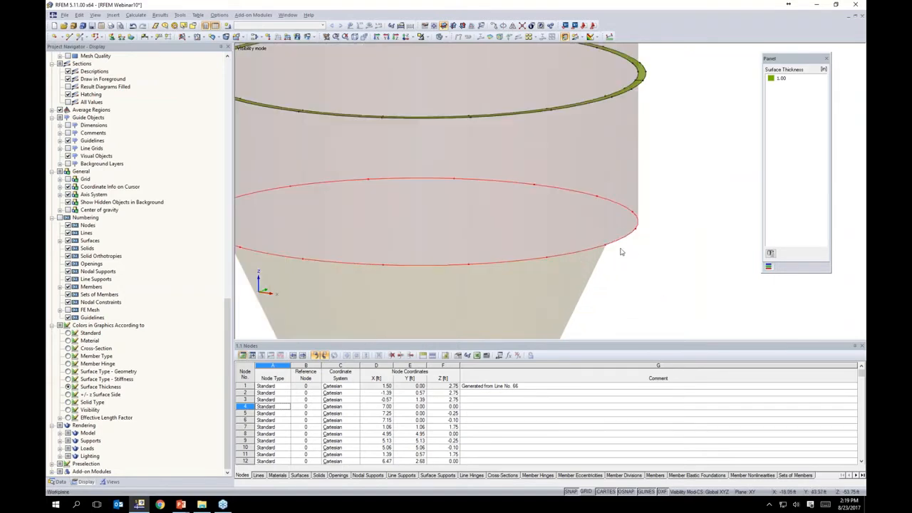
{"action": "right_click", "coordinate": [619, 245]}
{"action": "mouse_move", "coordinate": [649, 247]}
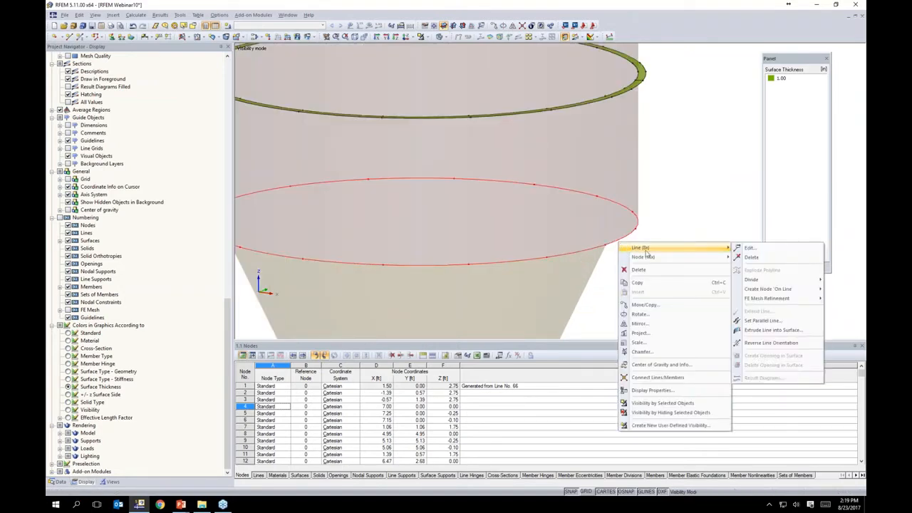
{"action": "left_click", "coordinate": [763, 321]}
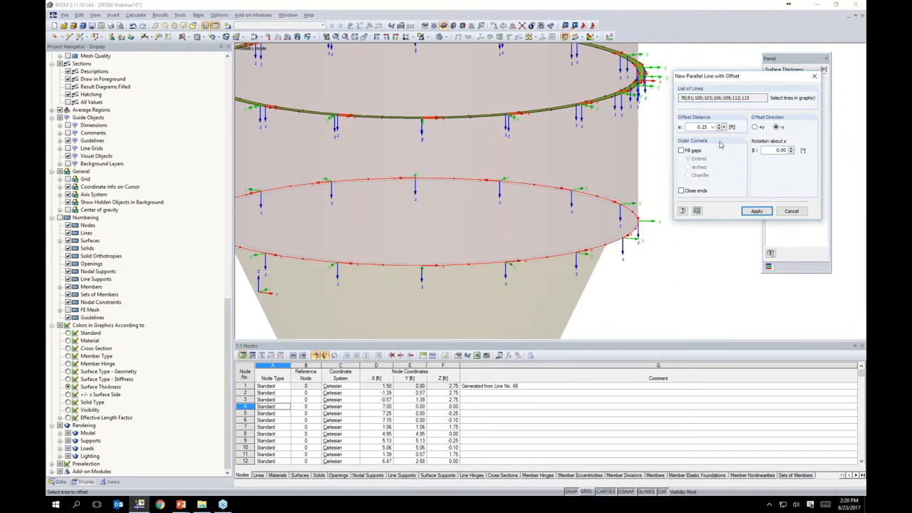
{"action": "left_click", "coordinate": [755, 211]}
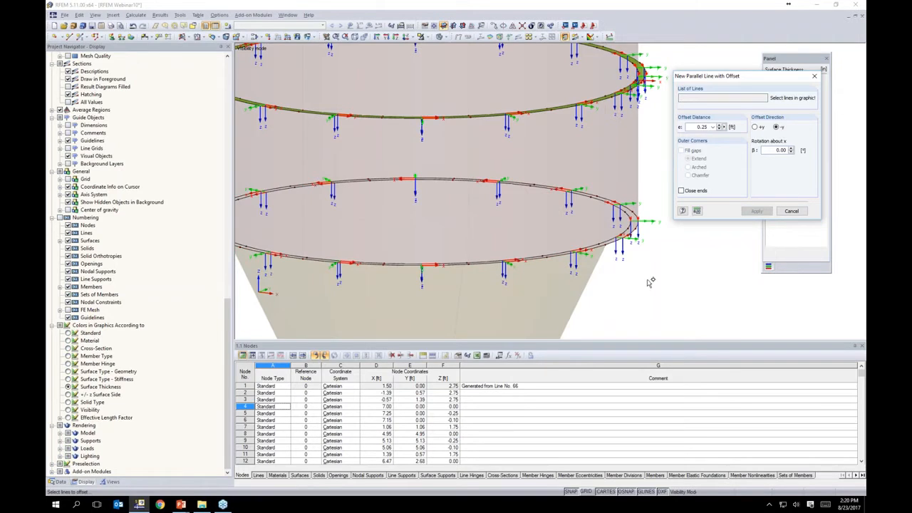
{"action": "middle_click_drag", "start_coordinate": [650, 271], "coordinate": [685, 252]}
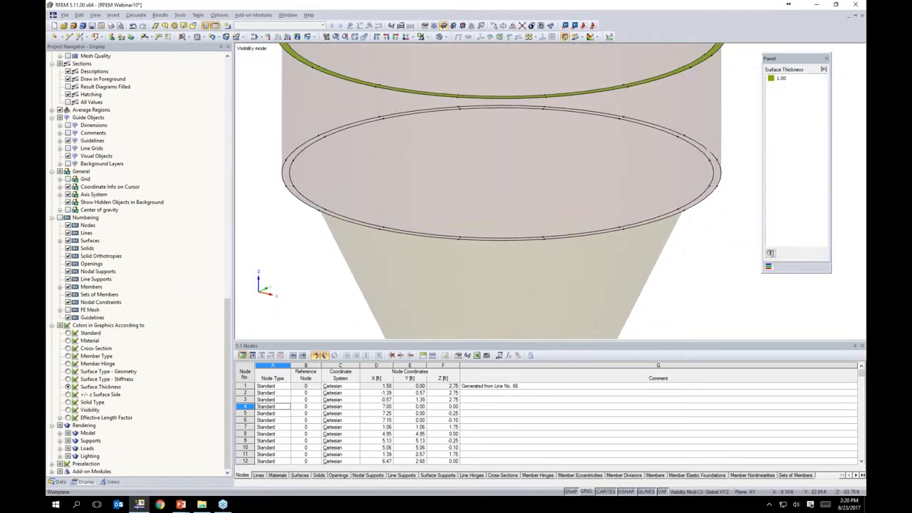
Draw a short single line between the outer and inner nodes of the lower double ring on its negative-X side
{"action": "scroll", "coordinate": [457, 187], "scroll_direction": "down", "scroll_amount": 2}
{"action": "middle_click_drag", "start_coordinate": [457, 187], "coordinate": [505, 215]}
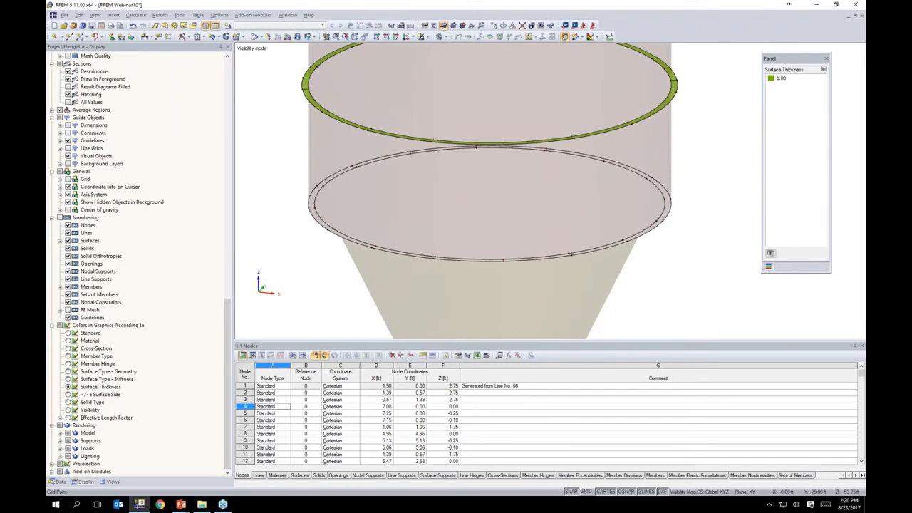
{"action": "left_click", "coordinate": [70, 36]}
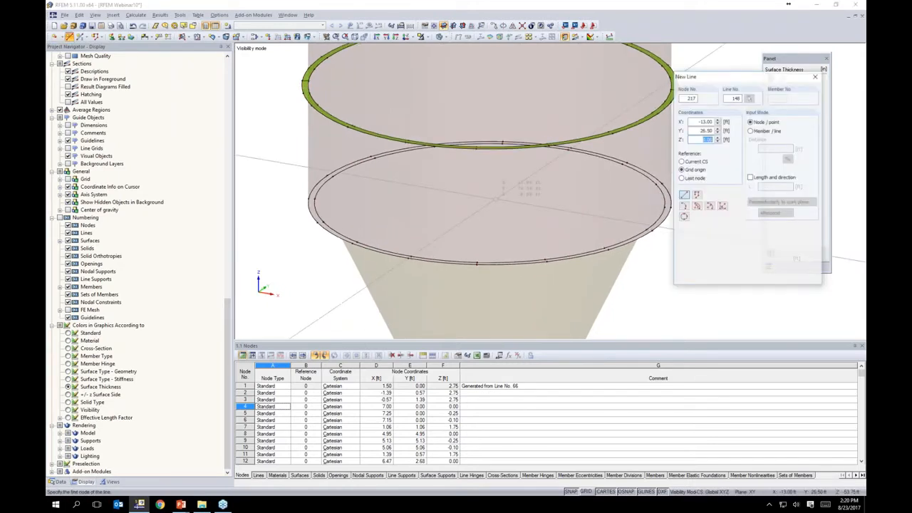
{"action": "scroll", "coordinate": [314, 197], "scroll_direction": "up", "scroll_amount": 3}
{"action": "left_click", "coordinate": [324, 199]}
{"action": "left_click", "coordinate": [324, 199]}
{"action": "right_click", "coordinate": [428, 206]}
Draw a short single line between the inner and outer nodes of the lower double ring on its positive-X side
{"action": "middle_click_drag", "start_coordinate": [514, 208], "coordinate": [330, 221]}
{"action": "left_click", "coordinate": [535, 205]}
{"action": "left_click", "coordinate": [546, 206]}
{"action": "right_click", "coordinate": [560, 216]}
{"action": "right_click", "coordinate": [560, 216]}
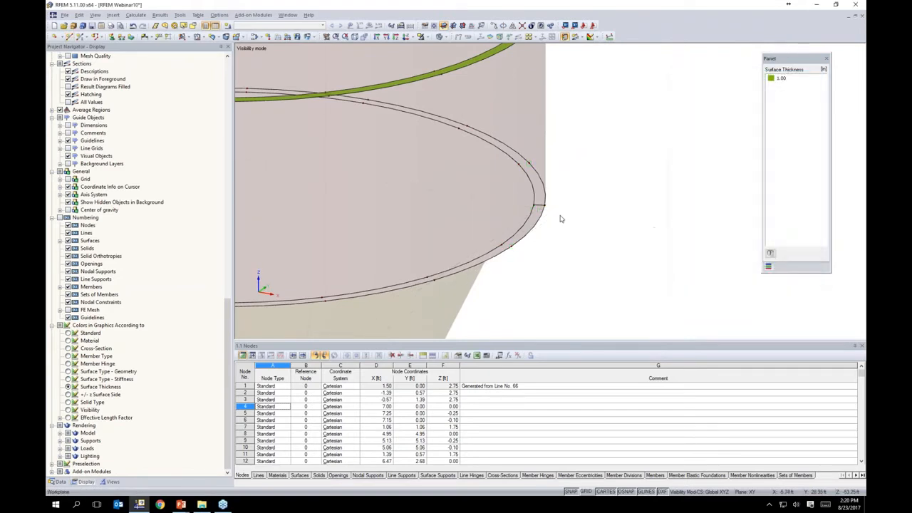
Connect the lower ring's lines with its two short radial lines using Connect Lines/Members
{"action": "scroll", "coordinate": [560, 218], "scroll_direction": "down", "scroll_amount": 3}
{"action": "left_click", "coordinate": [523, 27]}
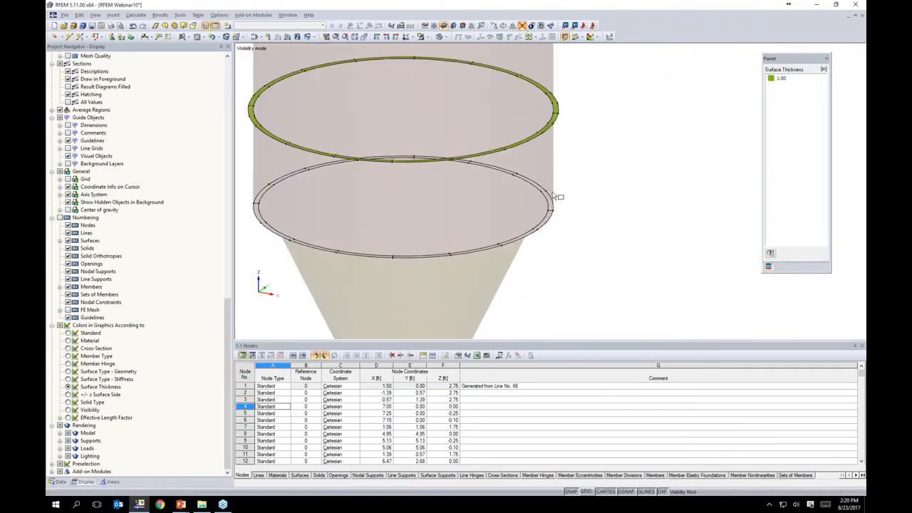
{"action": "middle_click_drag", "start_coordinate": [397, 208], "coordinate": [481, 209]}
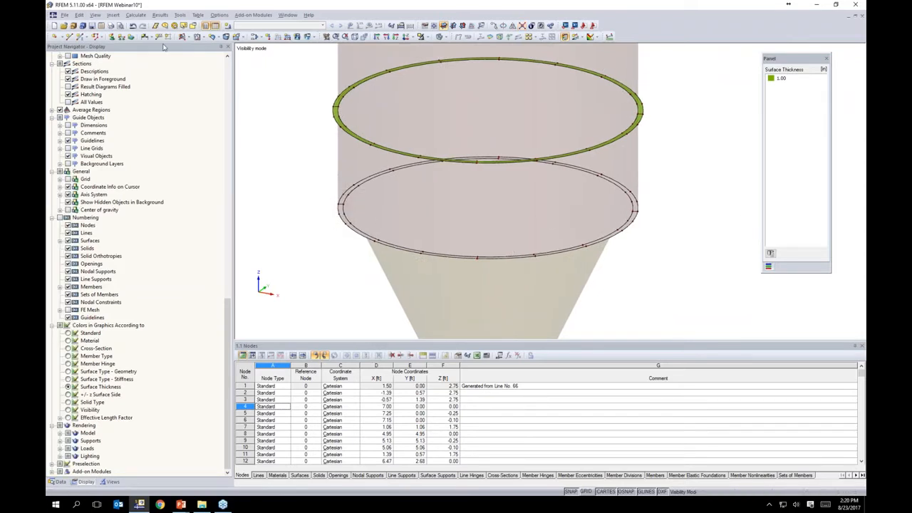
Create a 1.00 in thick stainless steel plane surface from the boundary lines of the lower double ring's front half
{"action": "left_click", "coordinate": [183, 36]}
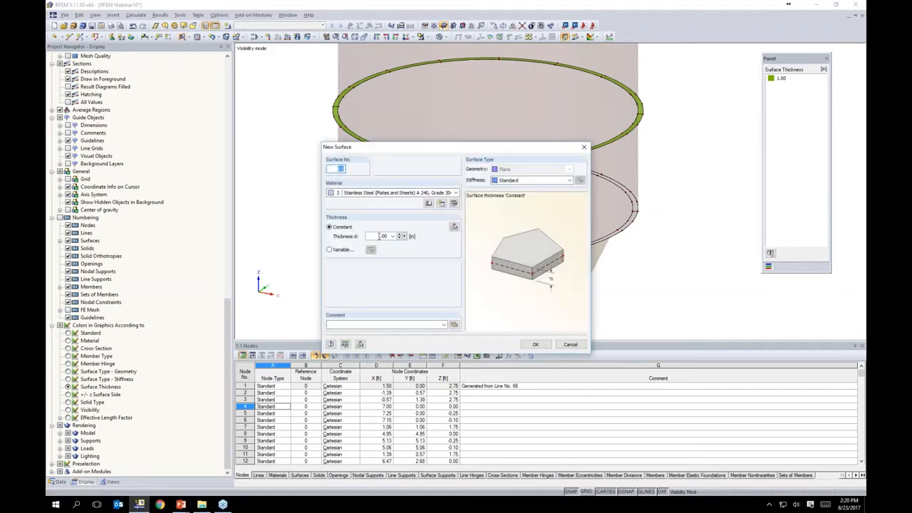
{"action": "left_click", "coordinate": [534, 345]}
{"action": "scroll", "coordinate": [302, 166], "scroll_direction": "up", "scroll_amount": 3}
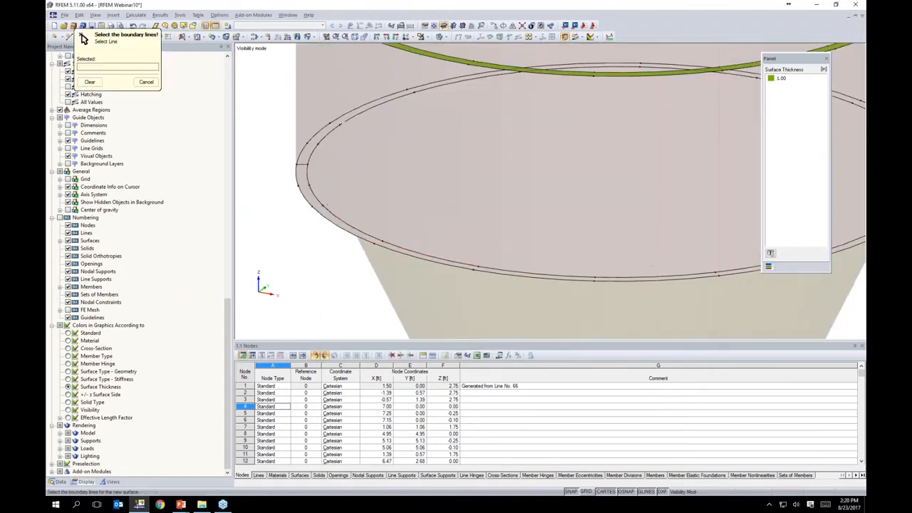
{"action": "left_click", "coordinate": [302, 165]}
{"action": "left_click", "coordinate": [296, 180]}
{"action": "left_click", "coordinate": [322, 218]}
{"action": "left_click", "coordinate": [532, 280]}
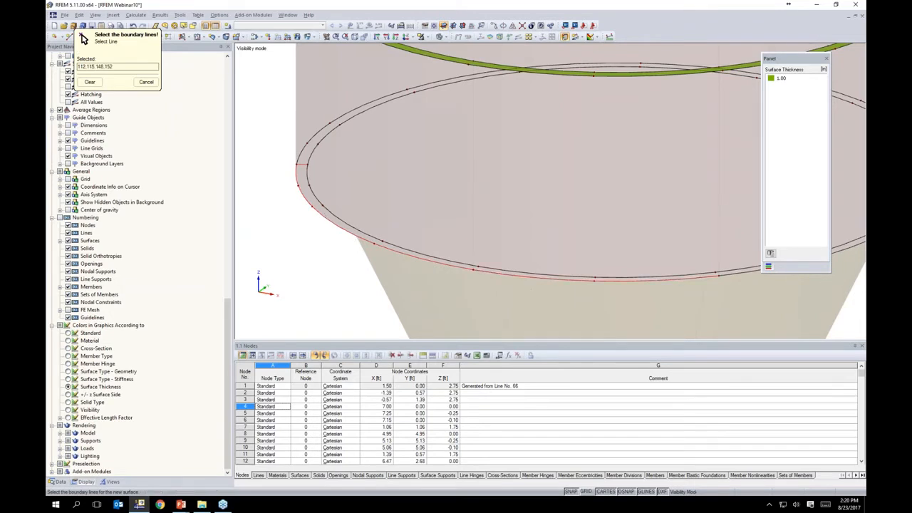
{"action": "middle_click_drag", "start_coordinate": [782, 277], "coordinate": [603, 265]}
{"action": "left_click", "coordinate": [601, 252]}
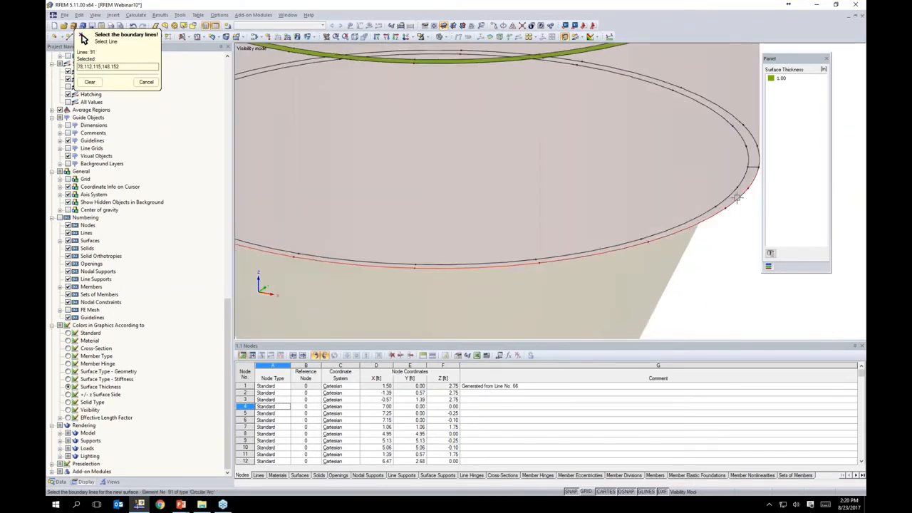
{"action": "left_click", "coordinate": [748, 171]}
Create a second 1.00 in plane surface from the boundary lines of the lower double ring's rear half
{"action": "middle_click_drag", "start_coordinate": [746, 172], "coordinate": [670, 208]}
{"action": "left_click", "coordinate": [668, 207]}
{"action": "left_click", "coordinate": [668, 208]}
{"action": "left_click", "coordinate": [563, 131]}
{"action": "mouse_move", "coordinate": [563, 132]}
{"action": "middle_mouse_down", "text": "ctrl"}
{"action": "mouse_move", "coordinate": [564, 161]}
{"action": "mouse_move", "coordinate": [564, 150]}
{"action": "middle_mouse_up", "text": "ctrl"}
{"action": "middle_click_drag", "start_coordinate": [420, 127], "coordinate": [695, 125]}
{"action": "left_click", "coordinate": [535, 155]}
{"action": "left_click", "coordinate": [446, 139]}
{"action": "left_click", "coordinate": [318, 183]}
{"action": "left_click", "coordinate": [309, 207]}
{"action": "scroll", "coordinate": [398, 202], "scroll_direction": "down", "scroll_amount": 5}
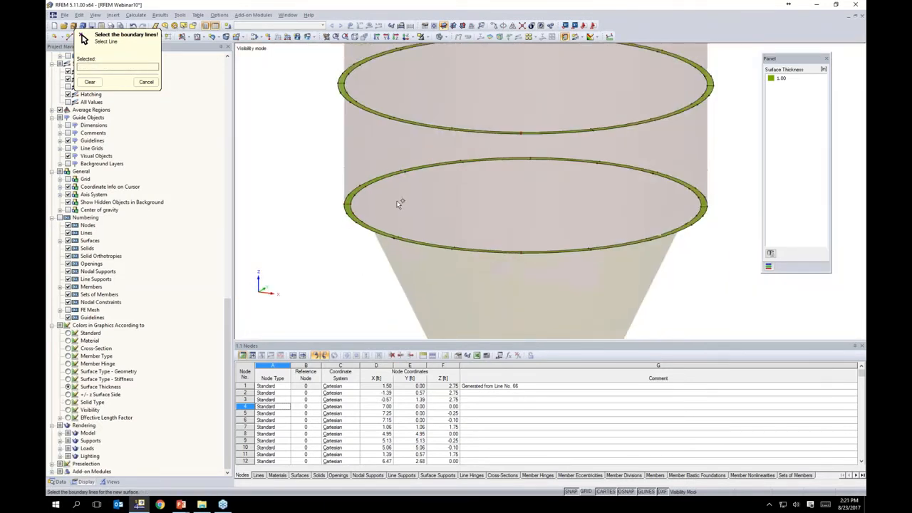
{"action": "scroll", "coordinate": [399, 204], "scroll_direction": "down", "scroll_amount": 2}
{"action": "key", "text": "Escape"}
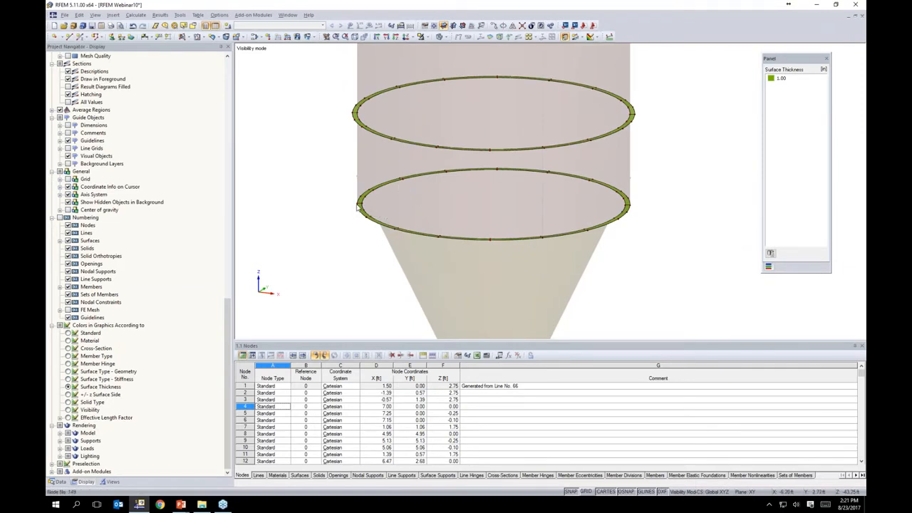
Copy the complete upper ring plate down to the lower ring, placing its inner edge on the lower ring's outer edge
{"action": "scroll", "coordinate": [354, 211], "scroll_direction": "up", "scroll_amount": 3}
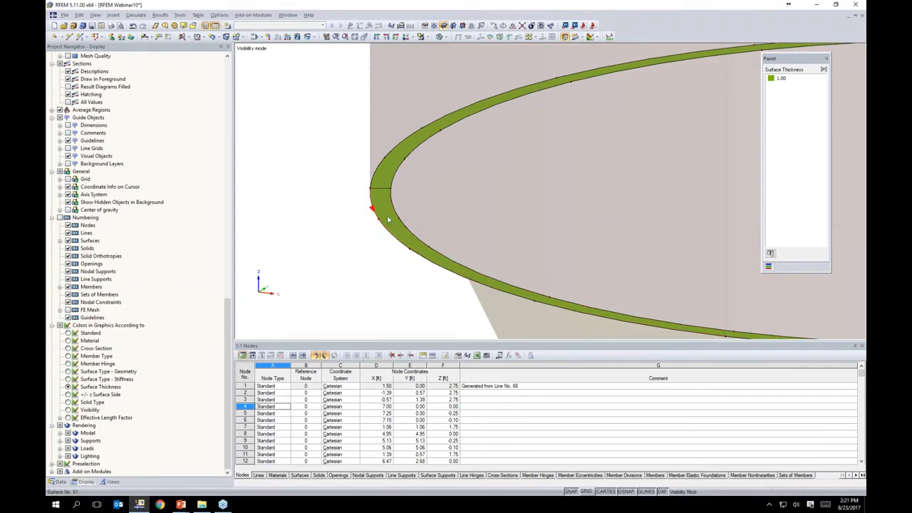
{"action": "scroll", "coordinate": [353, 229], "scroll_direction": "down", "scroll_amount": 3}
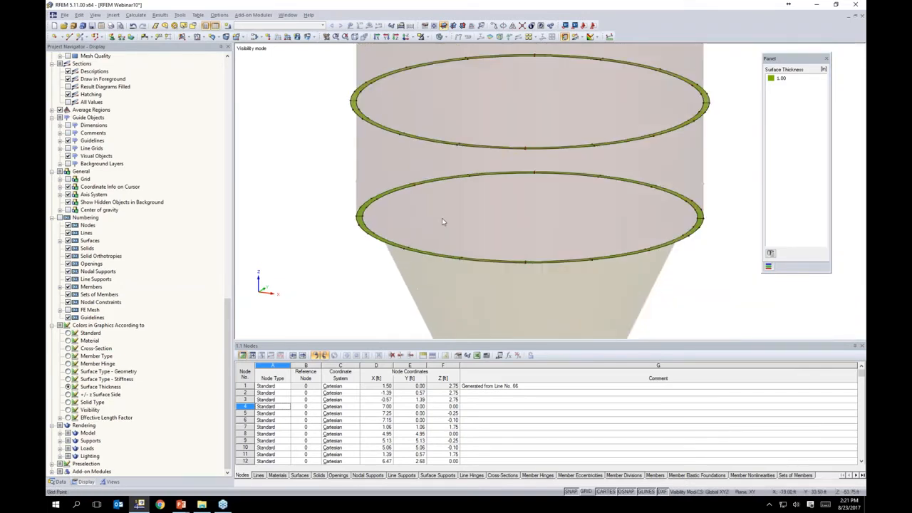
{"action": "middle_click_drag", "start_coordinate": [539, 202], "coordinate": [536, 214]}
{"action": "left_click_drag", "start_coordinate": [318, 53], "coordinate": [720, 184]}
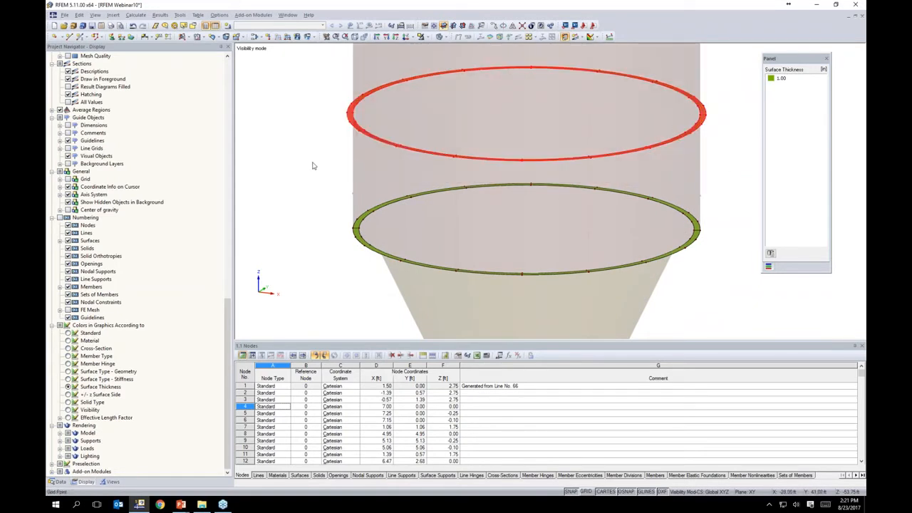
{"action": "scroll", "coordinate": [312, 163], "scroll_direction": "up", "scroll_amount": 3}
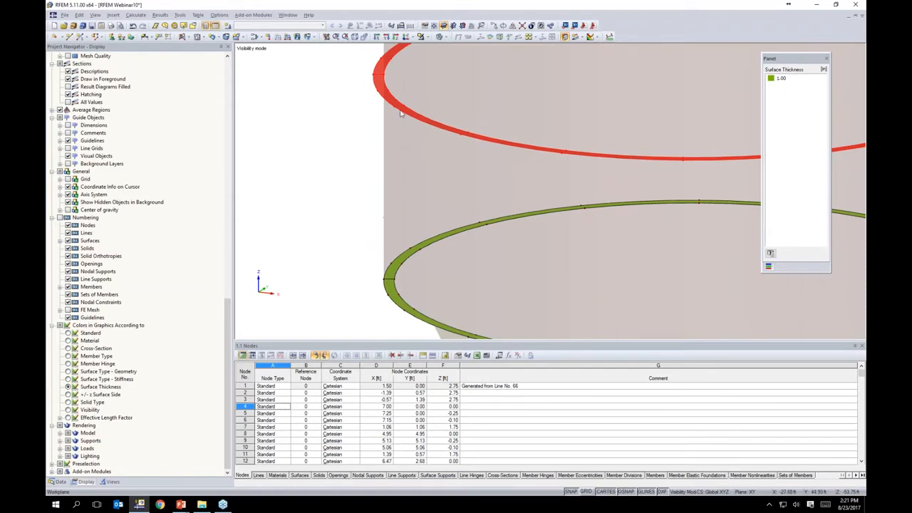
{"action": "left_click_drag", "start_coordinate": [390, 83], "coordinate": [386, 284]}
{"action": "left_click", "coordinate": [488, 277]}
{"action": "scroll", "coordinate": [491, 274], "scroll_direction": "down", "scroll_amount": 2}
{"action": "middle_click_drag", "start_coordinate": [560, 266], "coordinate": [451, 191]}
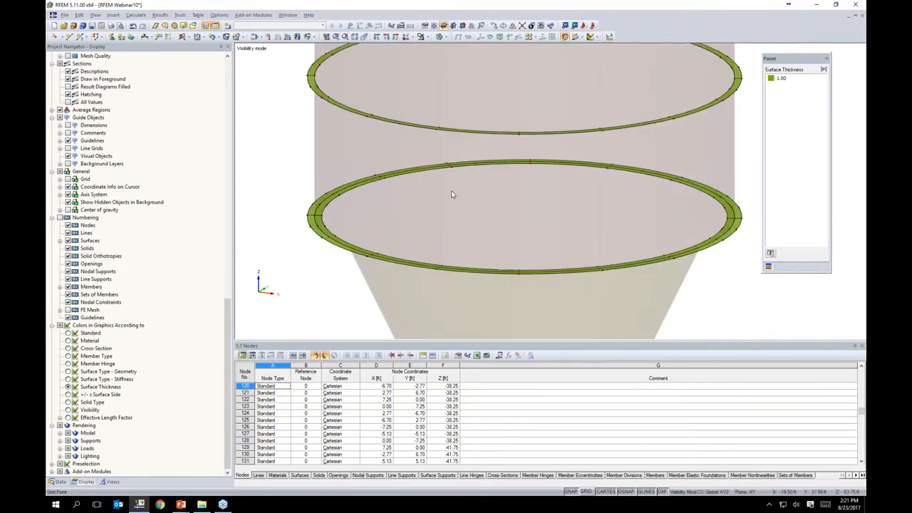
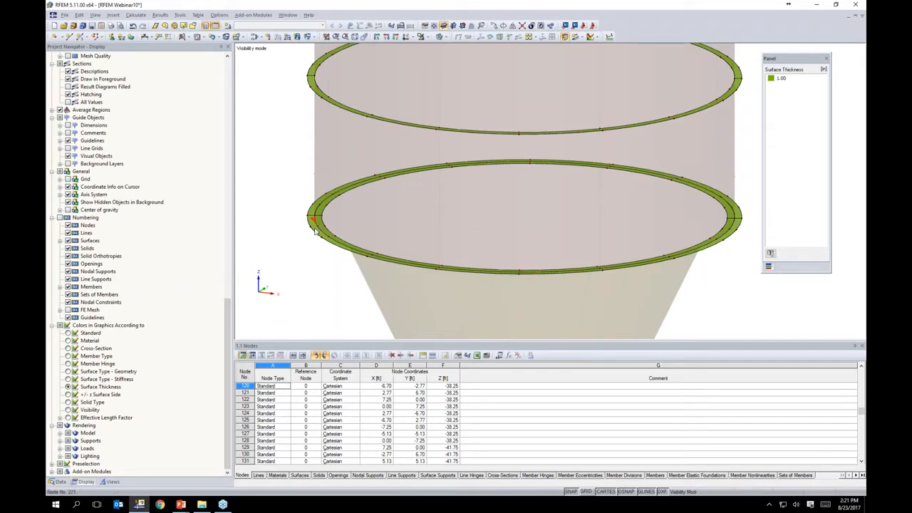
Cancel the visibility mode to display the whole tank model
{"action": "middle_click_drag", "start_coordinate": [394, 230], "coordinate": [386, 206]}
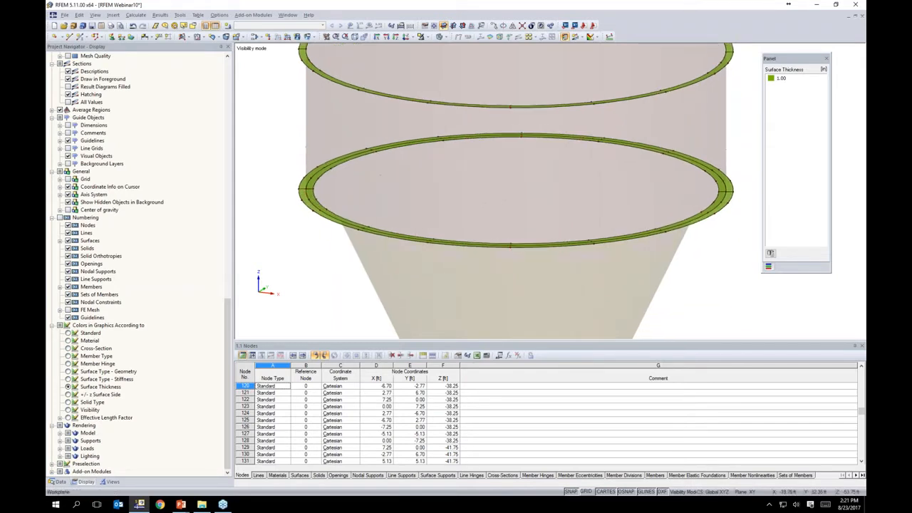
{"action": "scroll", "coordinate": [400, 204], "scroll_direction": "down", "scroll_amount": 5}
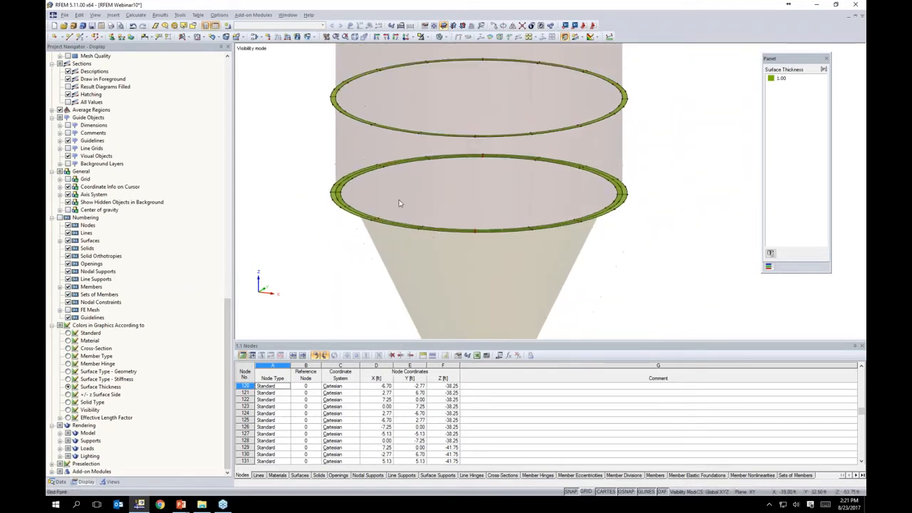
{"action": "left_click", "coordinate": [422, 37]}
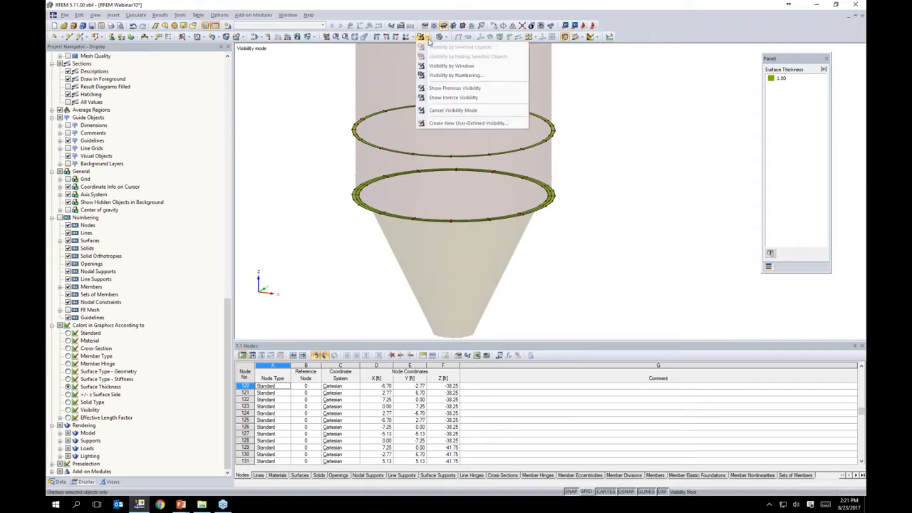
{"action": "left_click", "coordinate": [436, 111]}
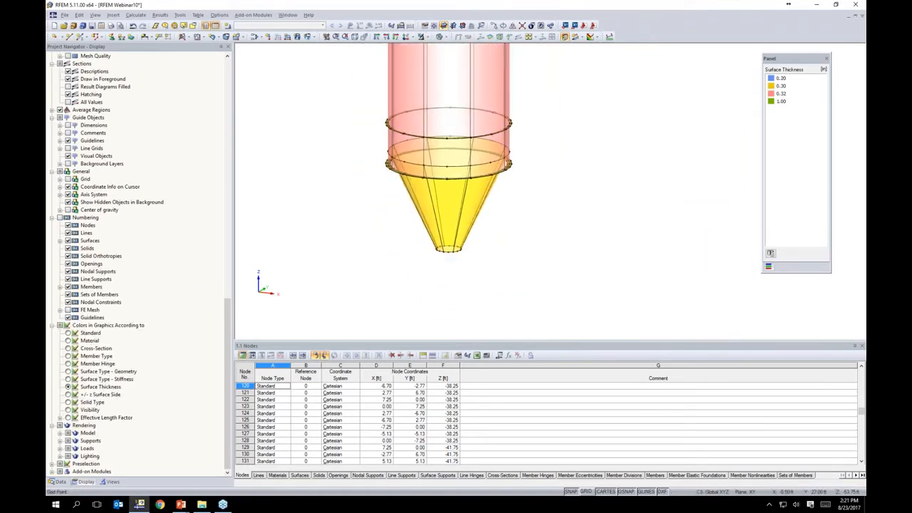
Start a new beam member and pick the AISC 14 circular hollow section Pipes x-Strong 10 as its cross-section
{"action": "middle_click_drag", "start_coordinate": [532, 150], "coordinate": [565, 443]}
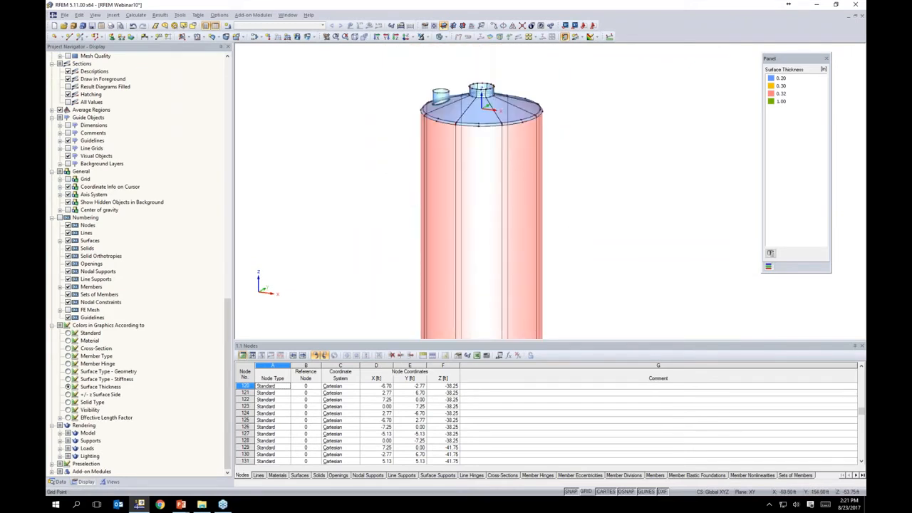
{"action": "middle_click_drag", "start_coordinate": [580, 207], "coordinate": [585, 7]}
{"action": "middle_click_drag", "start_coordinate": [586, 324], "coordinate": [586, 229]}
{"action": "scroll", "coordinate": [586, 230], "scroll_direction": "up", "scroll_amount": 2}
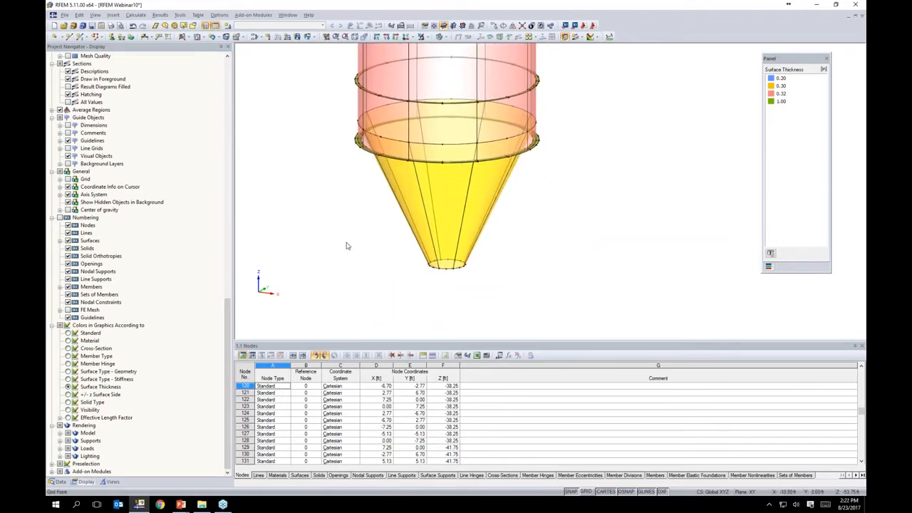
{"action": "left_click", "coordinate": [82, 37]}
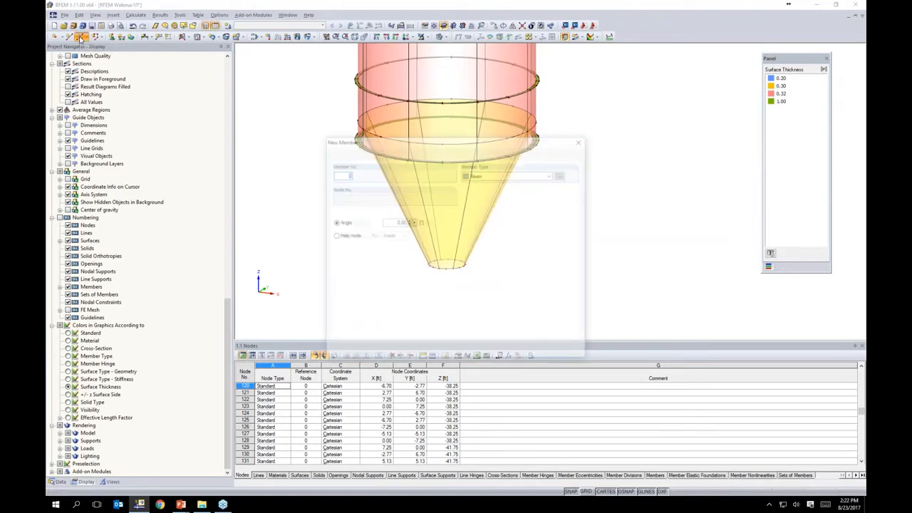
{"action": "left_click", "coordinate": [537, 288]}
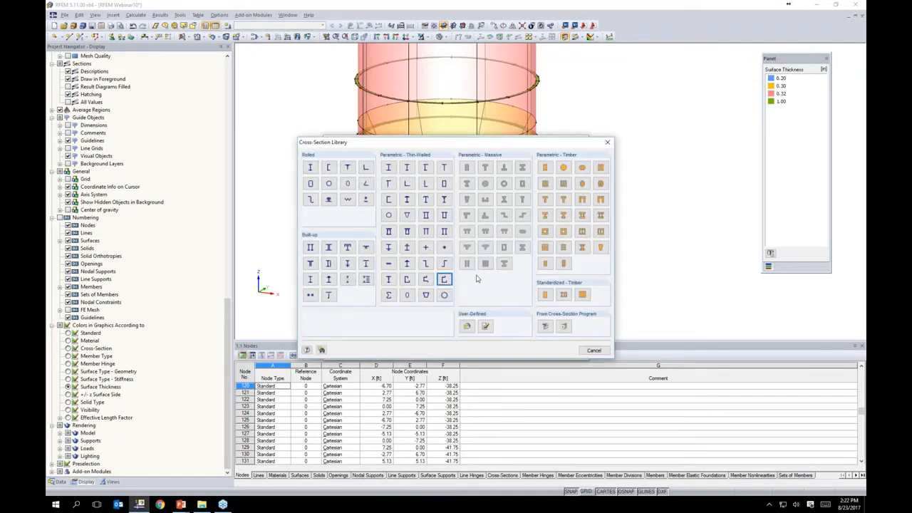
{"action": "left_click", "coordinate": [329, 184]}
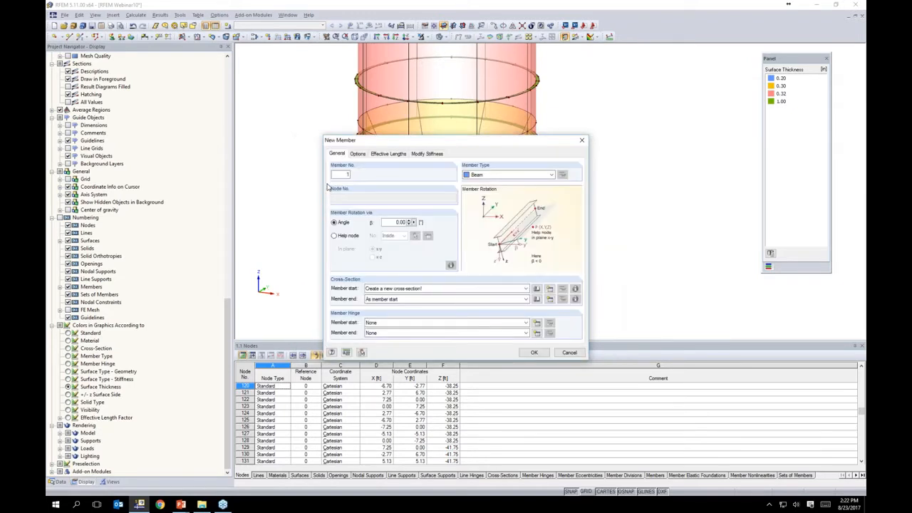
{"action": "left_click", "coordinate": [266, 237]}
{"action": "left_click", "coordinate": [266, 236]}
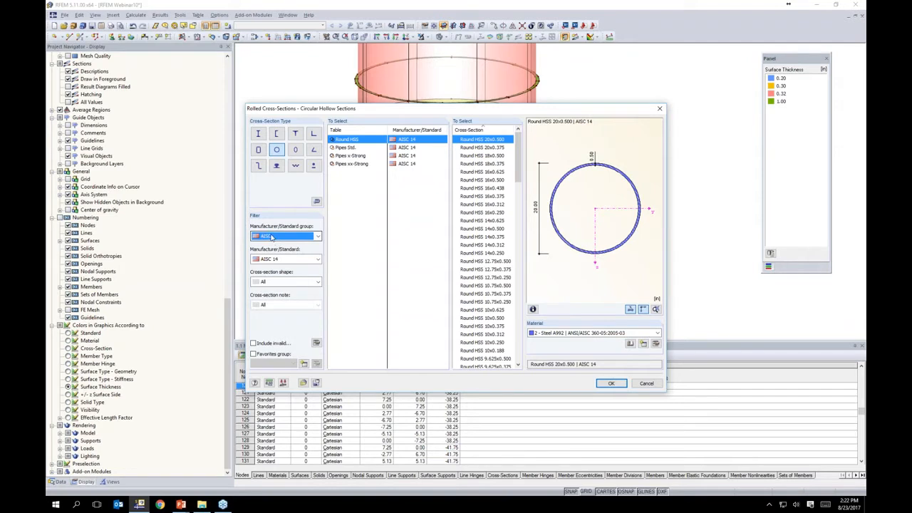
{"action": "left_click", "coordinate": [350, 157]}
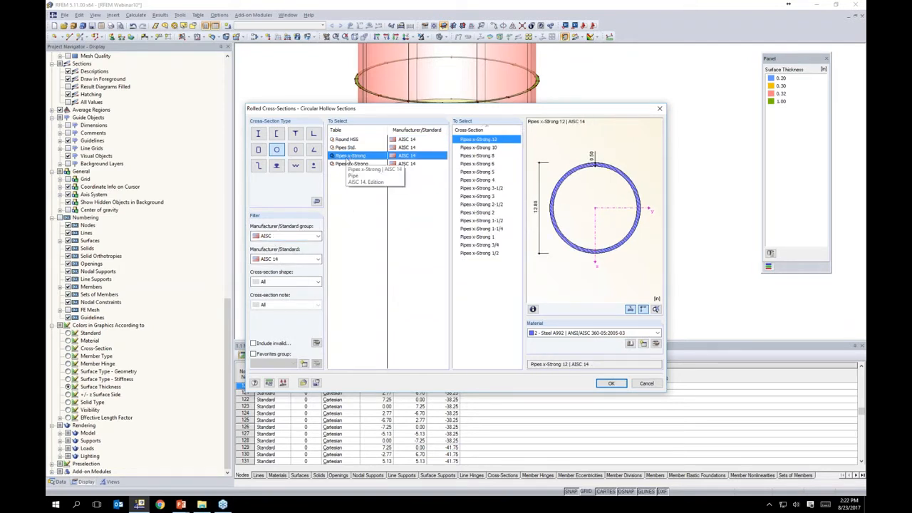
{"action": "left_click", "coordinate": [492, 147]}
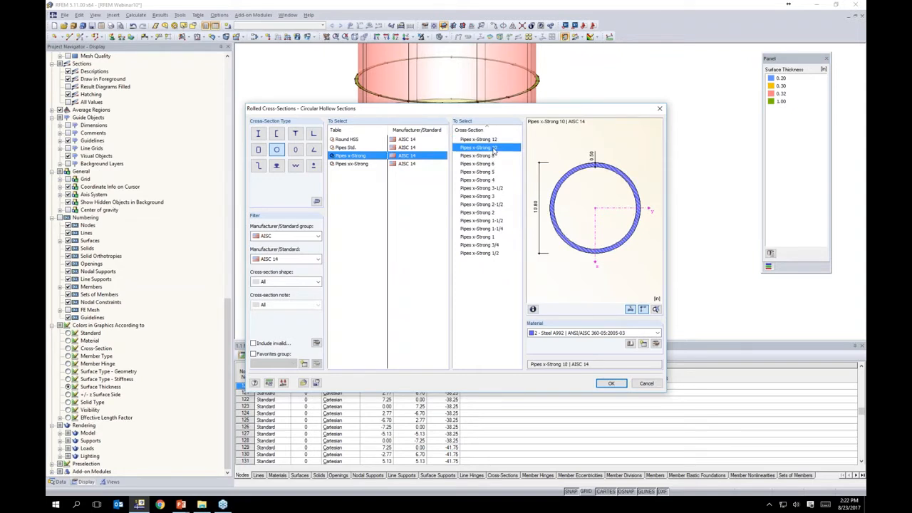
Assign Steel A53, Grade B (ANSI/AISC 360-10:2010) from the USA favorites to the pipe section and accept the member definition
{"action": "left_click", "coordinate": [630, 344]}
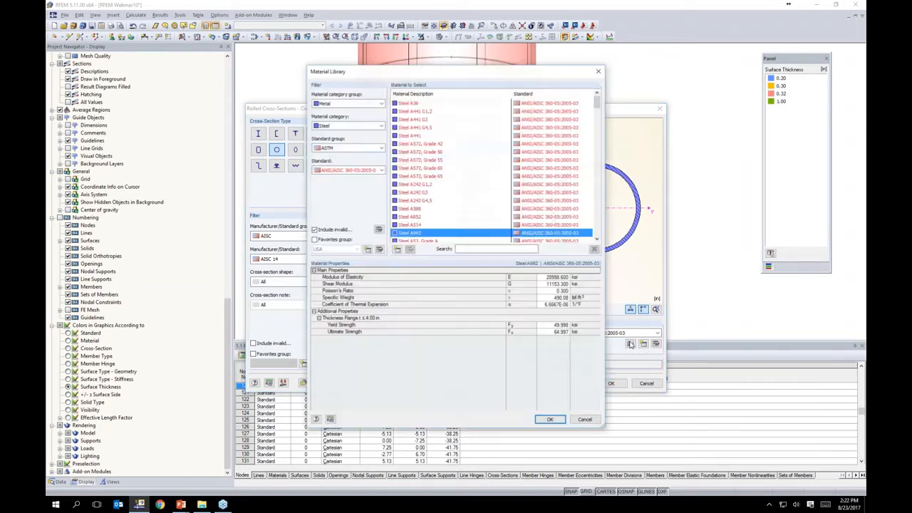
{"action": "left_click", "coordinate": [314, 229]}
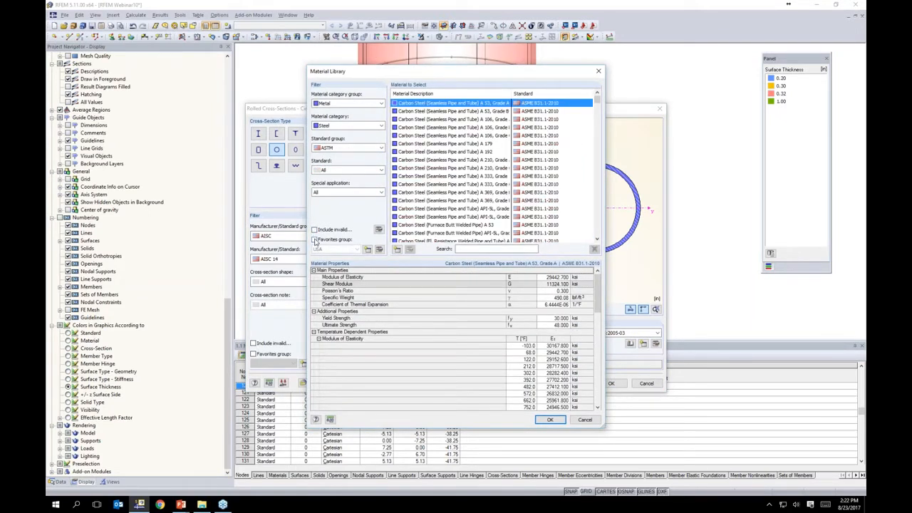
{"action": "left_click", "coordinate": [314, 240]}
{"action": "left_click", "coordinate": [422, 120]}
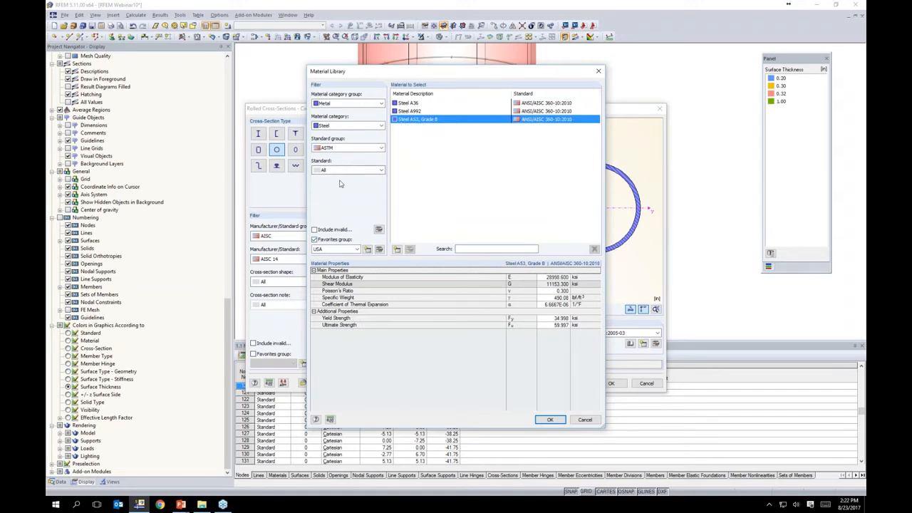
{"action": "left_click", "coordinate": [549, 419]}
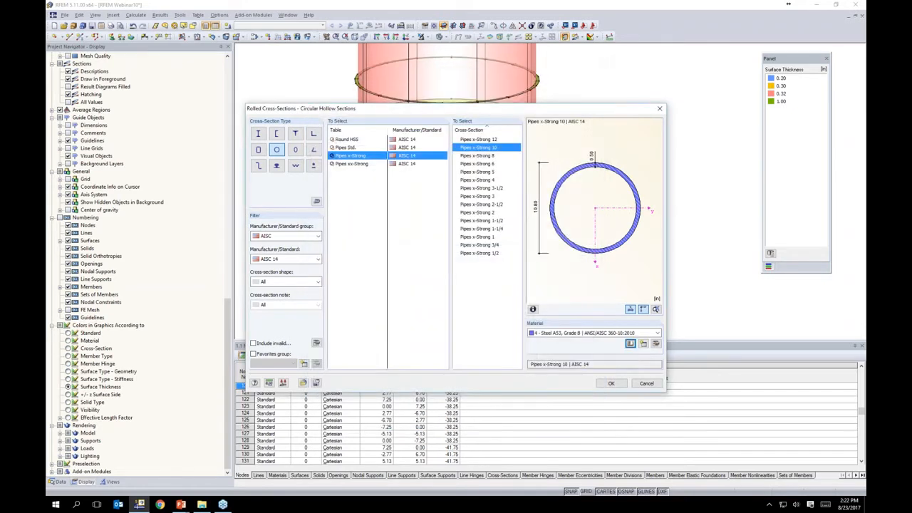
{"action": "left_click", "coordinate": [611, 384]}
{"action": "left_click", "coordinate": [535, 352]}
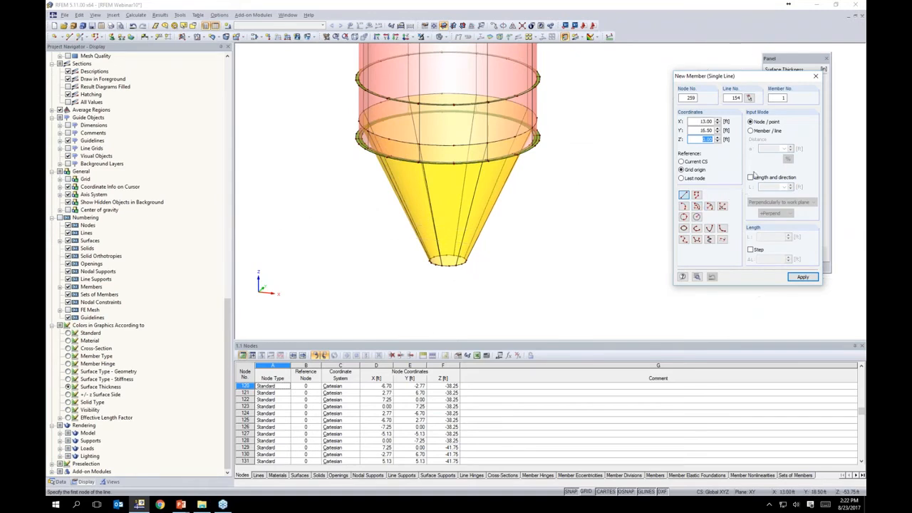
Set the new members to a fixed length of 8 ft, perpendicular to the work plane in the negative direction
{"action": "left_click_drag", "start_coordinate": [750, 80], "coordinate": [749, 71]}
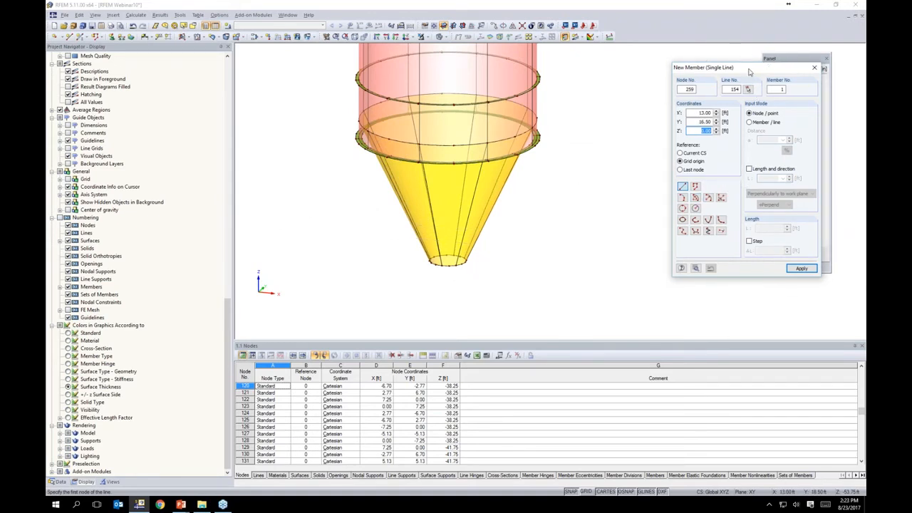
{"action": "left_click", "coordinate": [749, 169]}
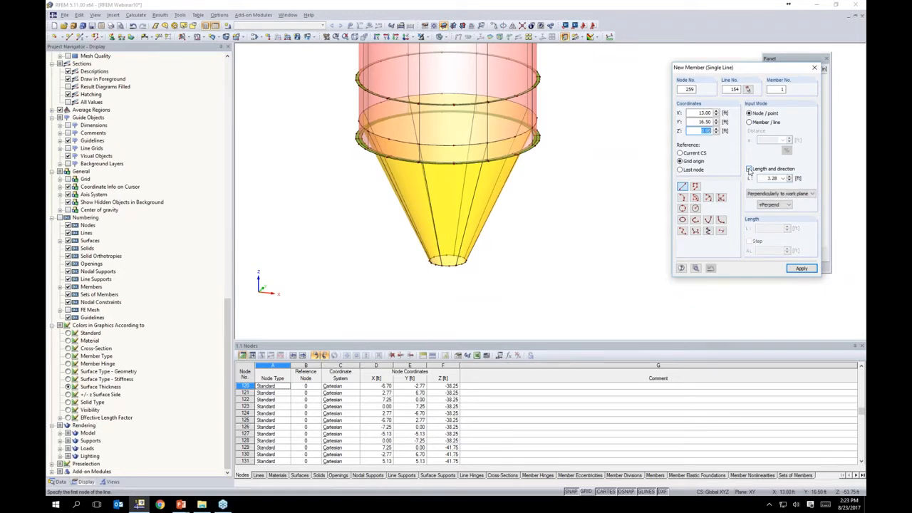
{"action": "double_click", "coordinate": [780, 179]}
{"action": "type", "text": "8"}
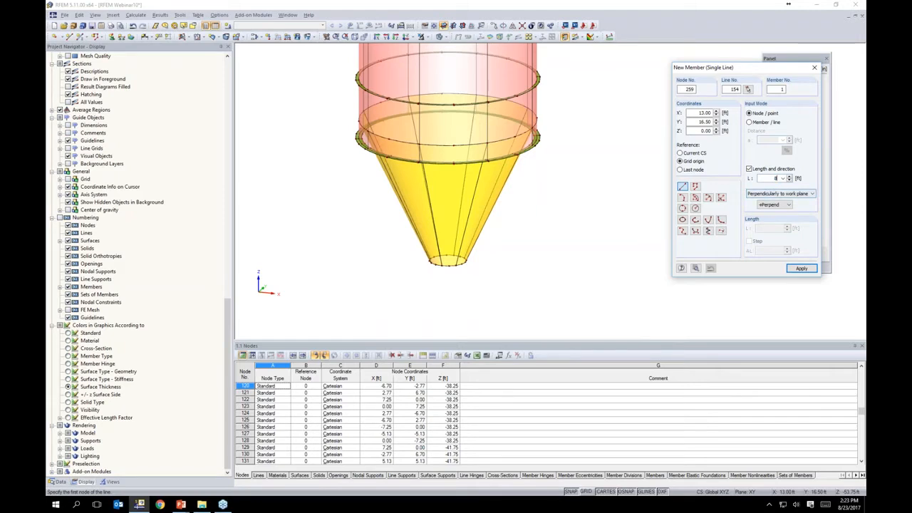
{"action": "left_click", "coordinate": [769, 204]}
{"action": "left_click", "coordinate": [769, 220]}
Place the first two 8 ft pipe legs at the -X and front (-Y) quarter points of the lower ring plate
{"action": "middle_click_drag", "start_coordinate": [352, 167], "coordinate": [379, 176], "text": "ctrl"}
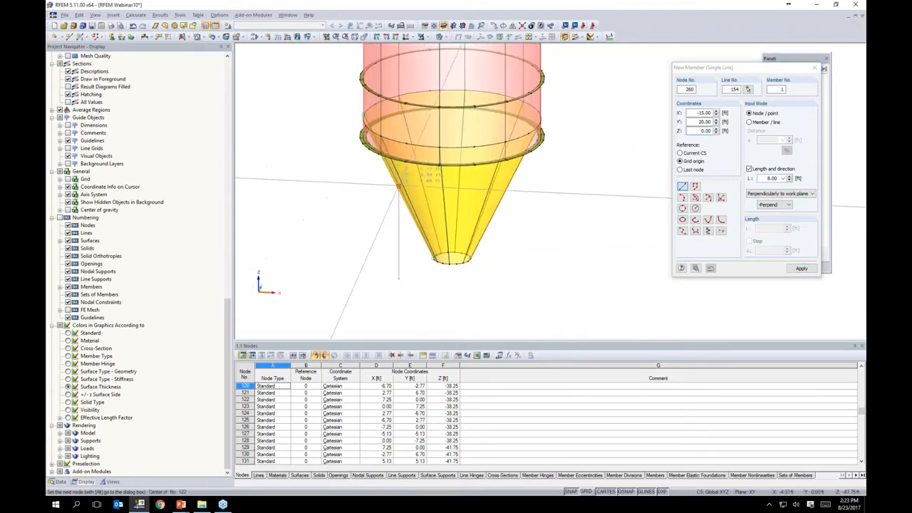
{"action": "scroll", "coordinate": [398, 186], "scroll_direction": "up", "scroll_amount": 5}
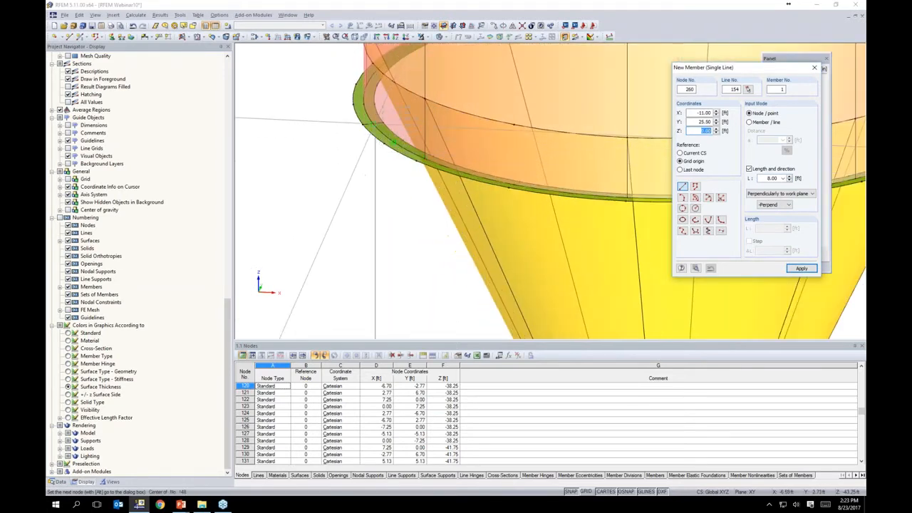
{"action": "left_click", "coordinate": [372, 124]}
{"action": "scroll", "coordinate": [372, 124], "scroll_direction": "down", "scroll_amount": 5}
{"action": "middle_click_drag", "start_coordinate": [444, 165], "coordinate": [529, 198], "text": "ctrl"}
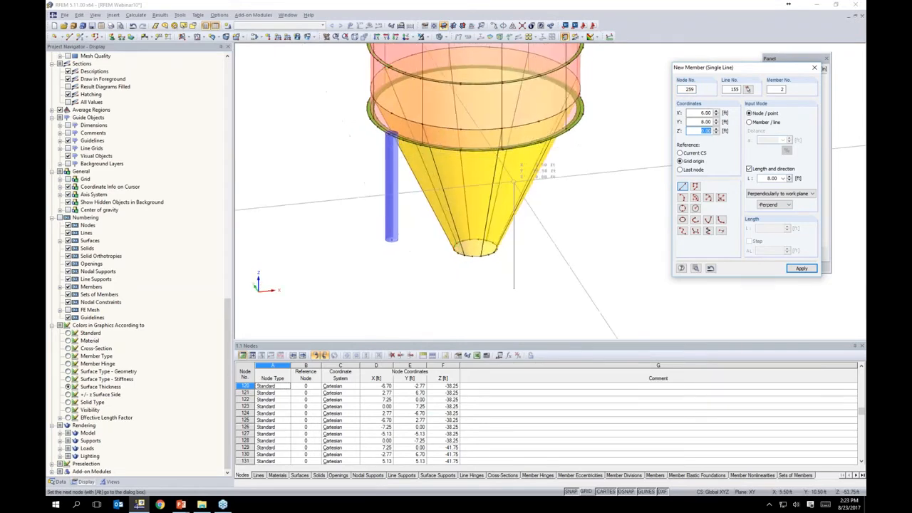
{"action": "scroll", "coordinate": [512, 147], "scroll_direction": "up", "scroll_amount": 5}
{"action": "left_click", "coordinate": [509, 145]}
Place the remaining two 8 ft pipe legs at the +X and rear (+Y) quarter points of the lower ring plate
{"action": "scroll", "coordinate": [509, 145], "scroll_direction": "down", "scroll_amount": 5}
{"action": "middle_click_drag", "start_coordinate": [546, 153], "coordinate": [479, 155], "text": "ctrl"}
{"action": "scroll", "coordinate": [581, 126], "scroll_direction": "up", "scroll_amount": 5}
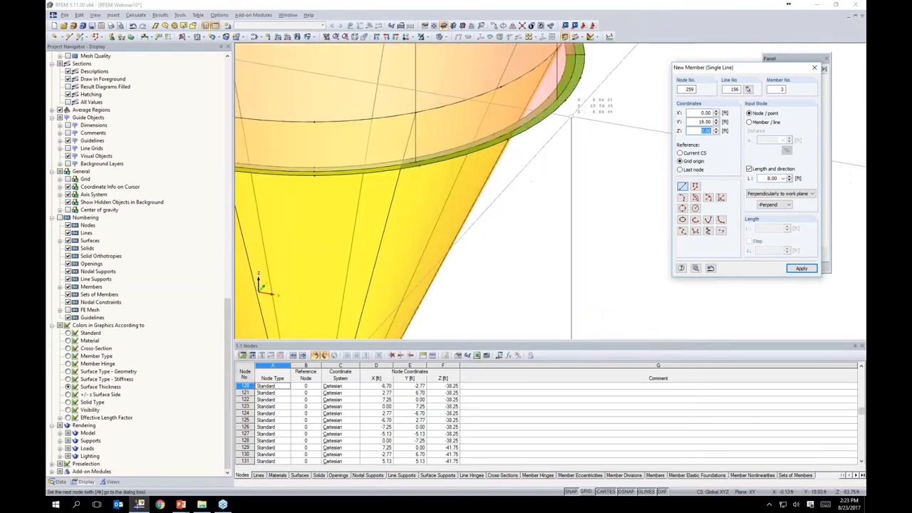
{"action": "left_click", "coordinate": [557, 98]}
{"action": "scroll", "coordinate": [582, 127], "scroll_direction": "down", "scroll_amount": 5}
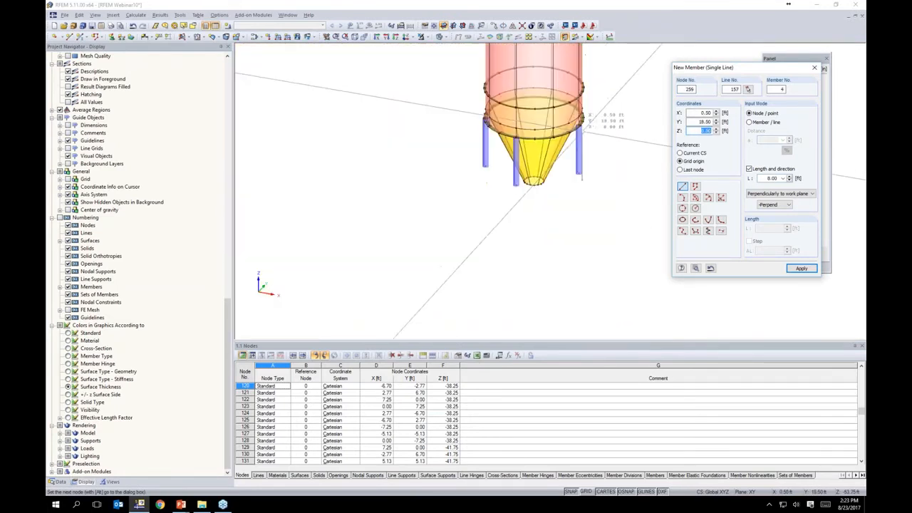
{"action": "middle_click_drag", "start_coordinate": [585, 114], "coordinate": [342, 133], "text": "ctrl"}
{"action": "middle_click_drag", "start_coordinate": [625, 163], "coordinate": [563, 158], "text": "ctrl"}
{"action": "scroll", "coordinate": [563, 136], "scroll_direction": "up", "scroll_amount": 5}
{"action": "scroll", "coordinate": [563, 136], "scroll_direction": "up", "scroll_amount": 2}
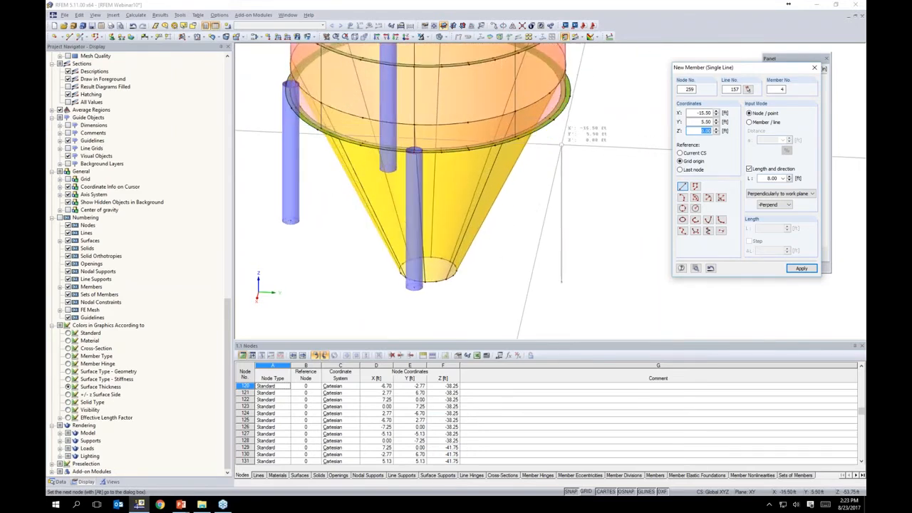
{"action": "left_click", "coordinate": [567, 95]}
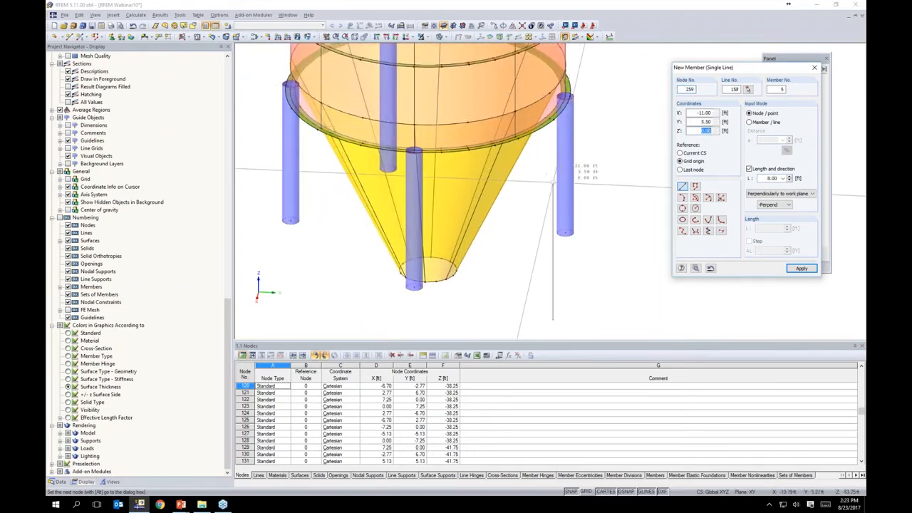
{"action": "scroll", "coordinate": [554, 183], "scroll_direction": "down", "scroll_amount": 6}
{"action": "middle_click_drag", "start_coordinate": [479, 209], "coordinate": [560, 203], "text": "ctrl"}
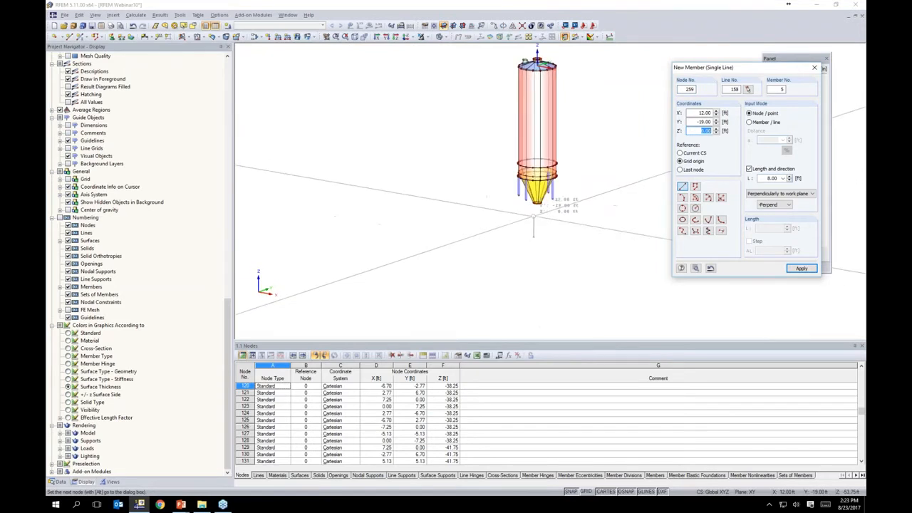
{"action": "key", "text": "Escape"}
Copy all four pipe legs straight down by one leg length so the copies start at the lower ends of the originals
{"action": "scroll", "coordinate": [542, 189], "scroll_direction": "up", "scroll_amount": 5}
{"action": "scroll", "coordinate": [542, 188], "scroll_direction": "up", "scroll_amount": 1}
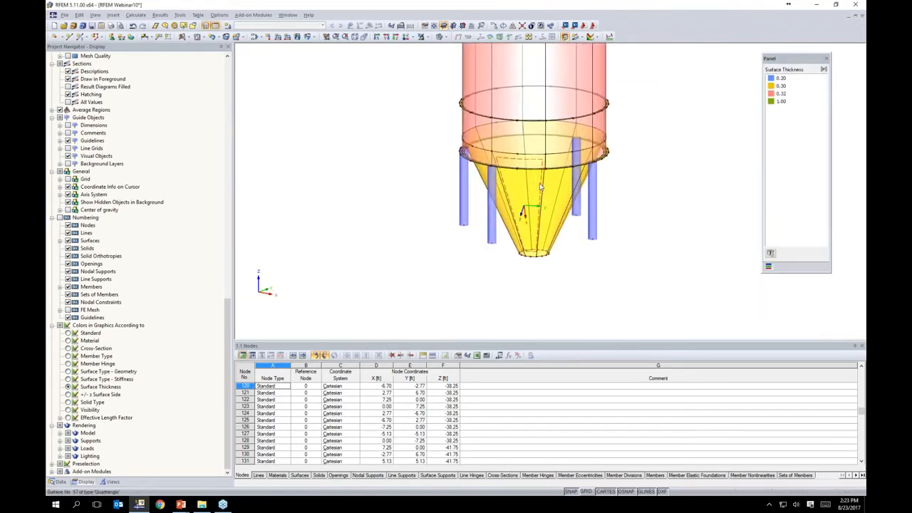
{"action": "middle_click_drag", "start_coordinate": [542, 187], "coordinate": [670, 260], "text": "ctrl"}
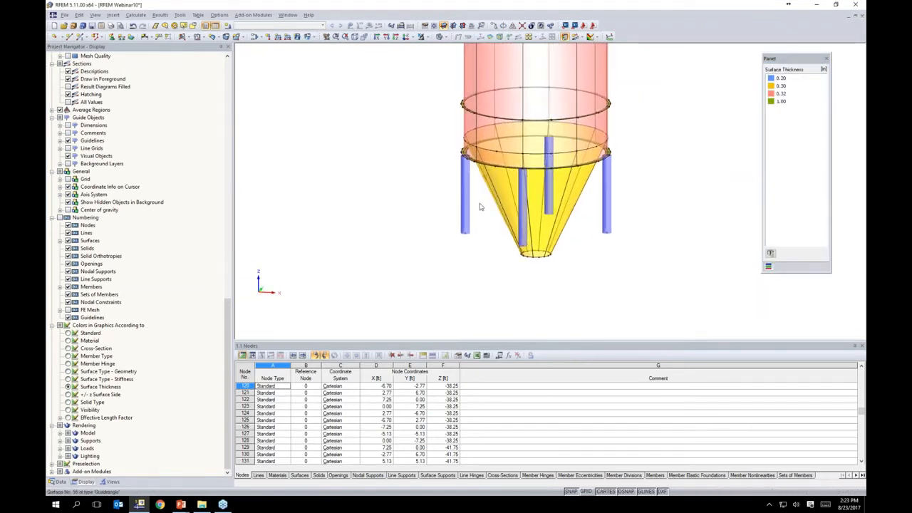
{"action": "left_click", "coordinate": [468, 203]}
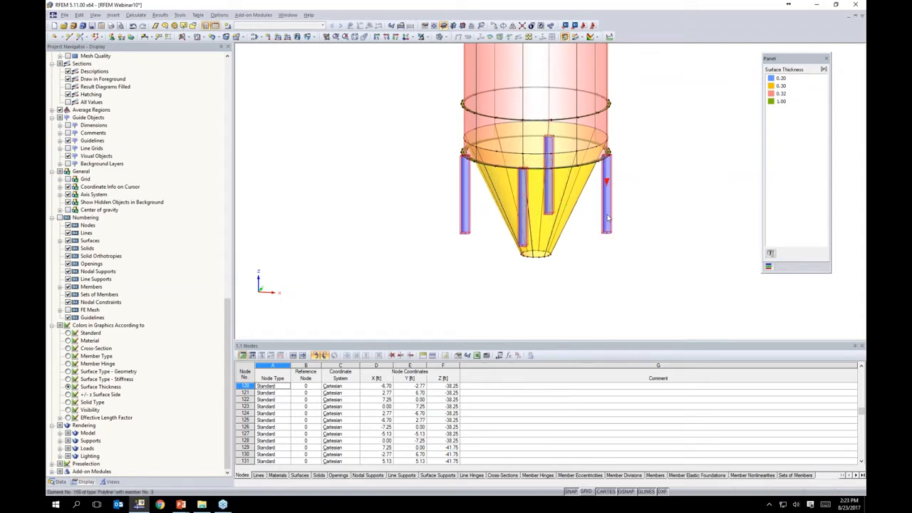
{"action": "left_click_drag", "start_coordinate": [614, 168], "coordinate": [608, 244], "text": "ctrl"}
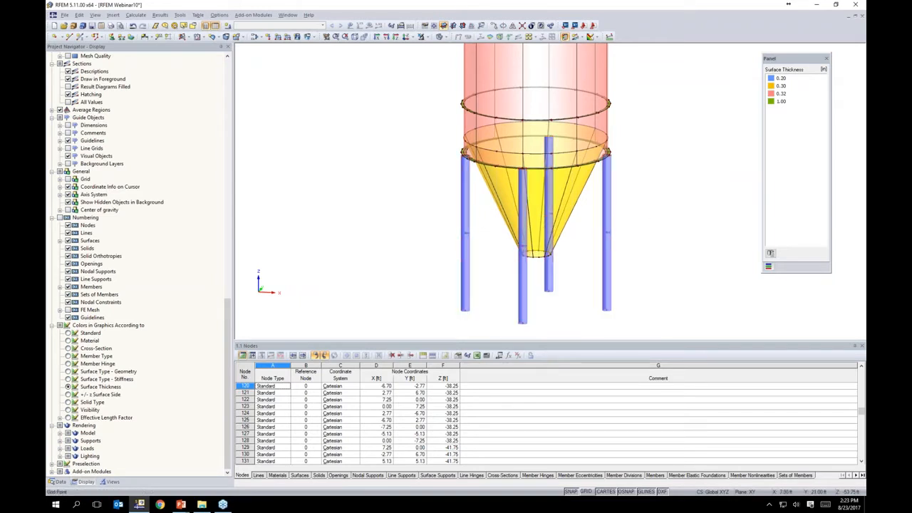
Set up a new beam member with cross-section Pipes Std. 3 from AISC 14 in Steel A53, Grade B
{"action": "mouse_move", "coordinate": [622, 240]}
{"action": "middle_mouse_down", "text": "ctrl"}
{"action": "mouse_move", "coordinate": [682, 202]}
{"action": "mouse_move", "coordinate": [502, 213]}
{"action": "mouse_move", "coordinate": [499, 226]}
{"action": "mouse_move", "coordinate": [625, 234]}
{"action": "middle_mouse_up", "text": "ctrl"}
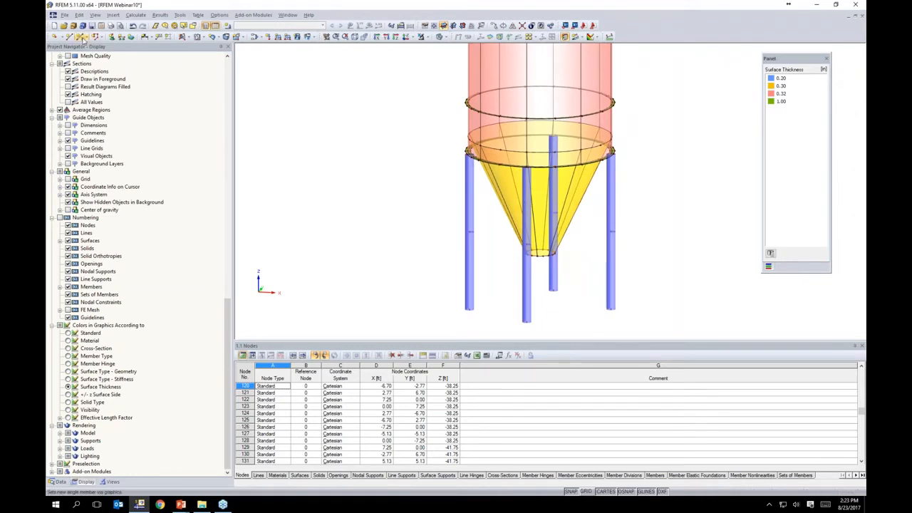
{"action": "left_click", "coordinate": [82, 36]}
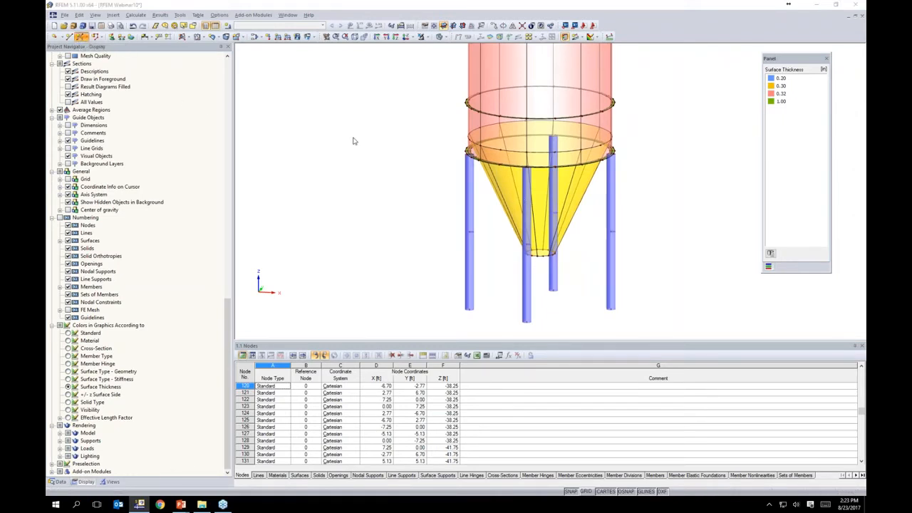
{"action": "left_click", "coordinate": [537, 288]}
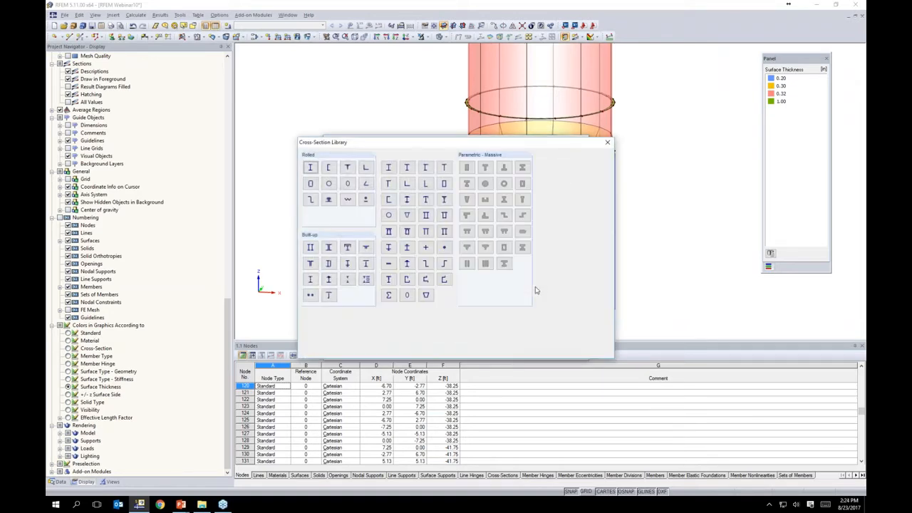
{"action": "left_click", "coordinate": [329, 188]}
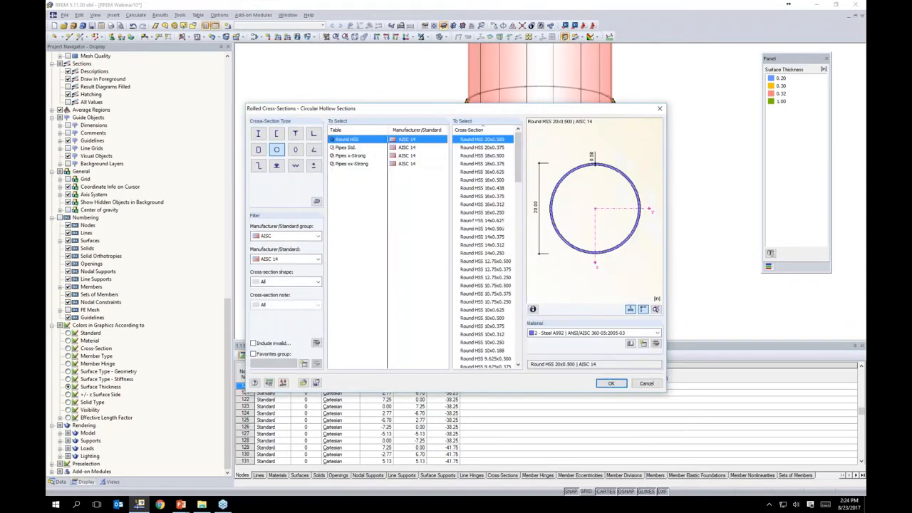
{"action": "left_click", "coordinate": [348, 148]}
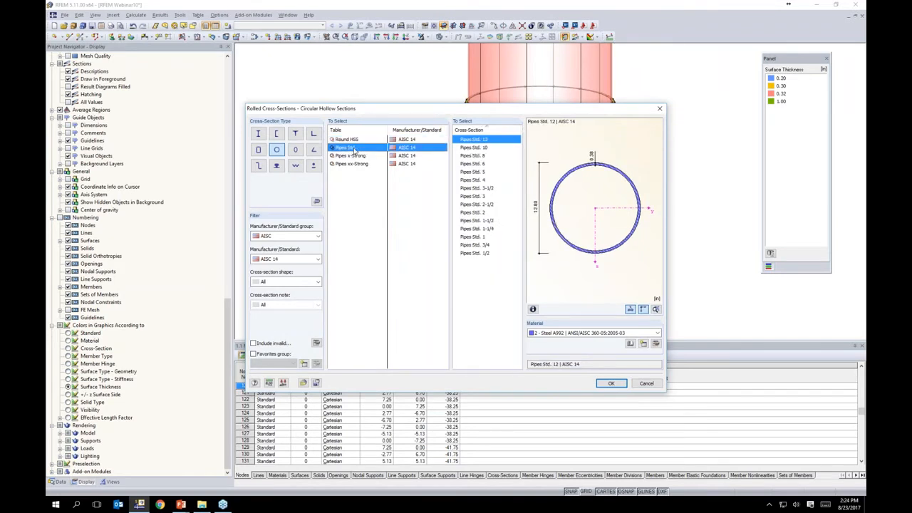
{"action": "left_click", "coordinate": [465, 196]}
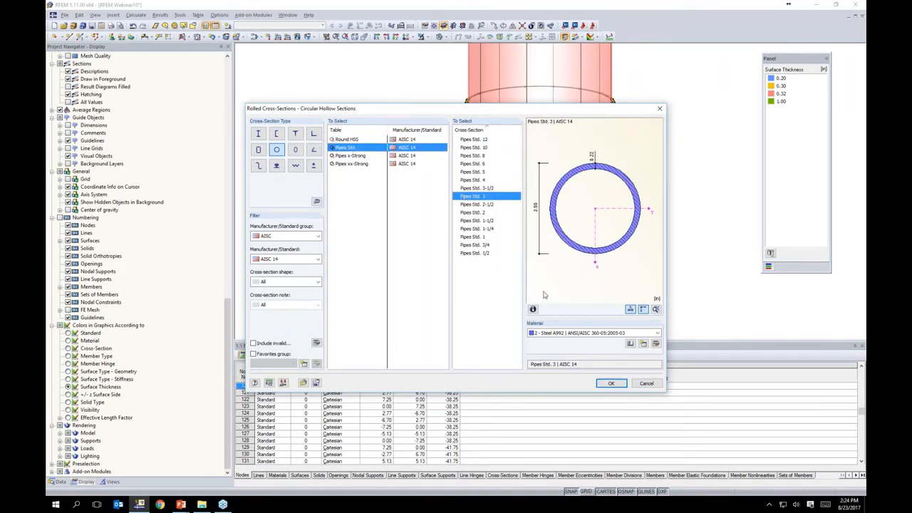
{"action": "left_click", "coordinate": [549, 333]}
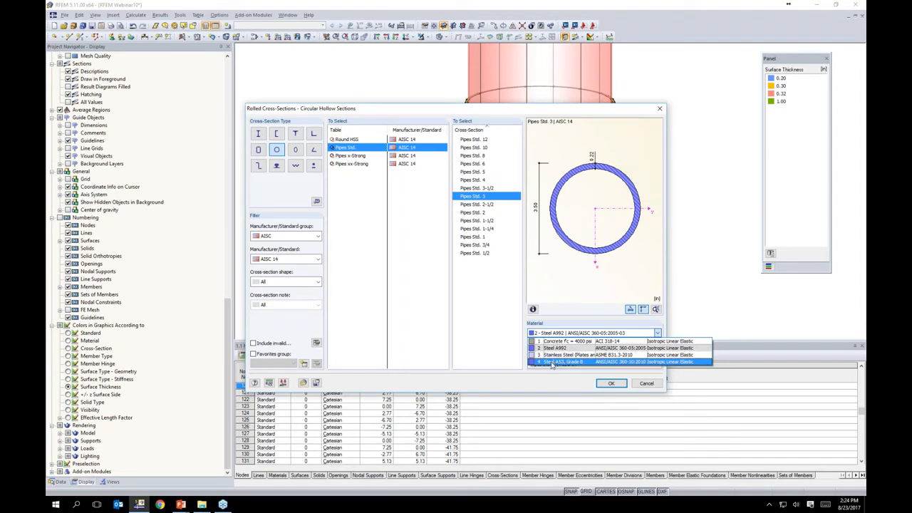
{"action": "left_click", "coordinate": [552, 362]}
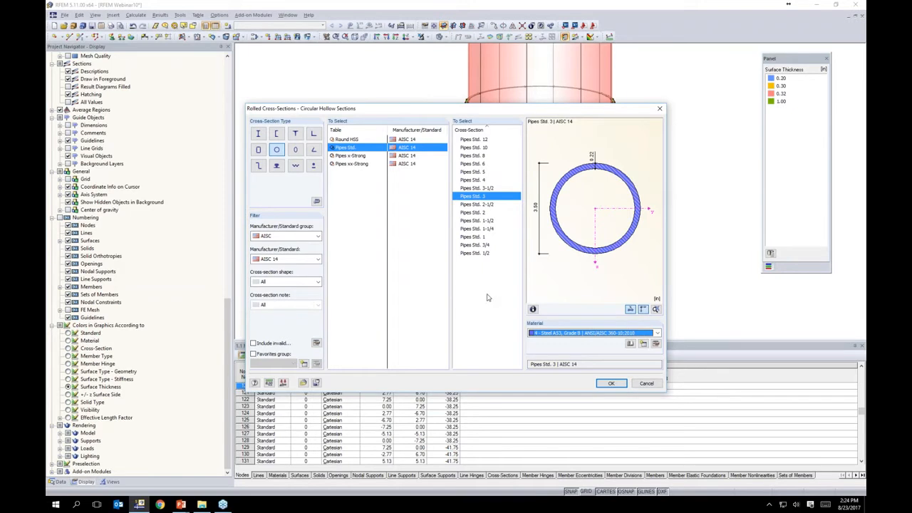
{"action": "left_click", "coordinate": [611, 382]}
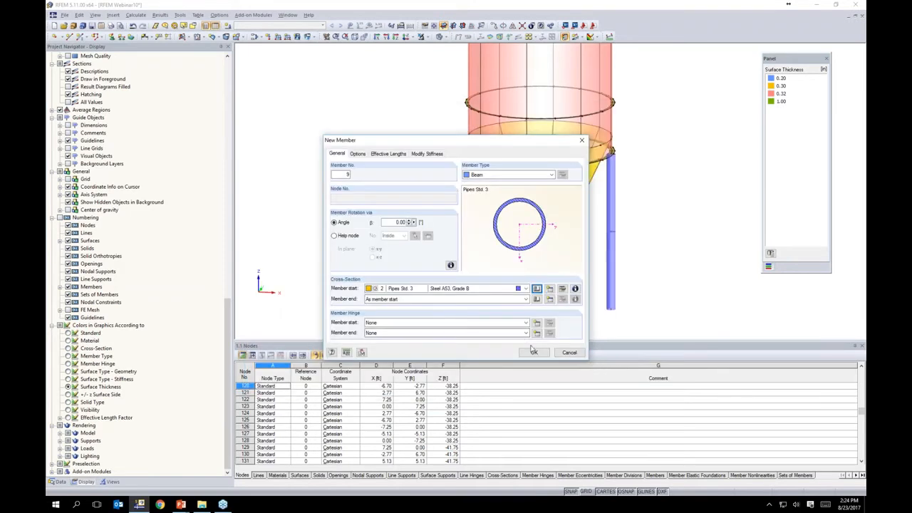
{"action": "left_click", "coordinate": [533, 352]}
Place horizontal braces at the legs' mid-height nodes, from the -X leg to the front (-Y) leg and on to the +X leg
{"action": "scroll", "coordinate": [467, 251], "scroll_direction": "up", "scroll_amount": 3}
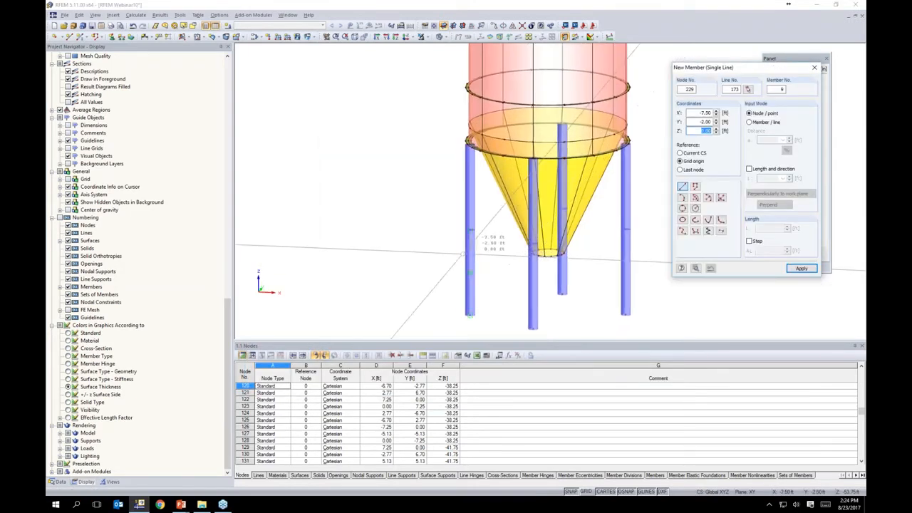
{"action": "middle_click_drag", "start_coordinate": [517, 246], "coordinate": [427, 198]}
{"action": "left_click", "coordinate": [387, 169]}
{"action": "left_click", "coordinate": [470, 189]}
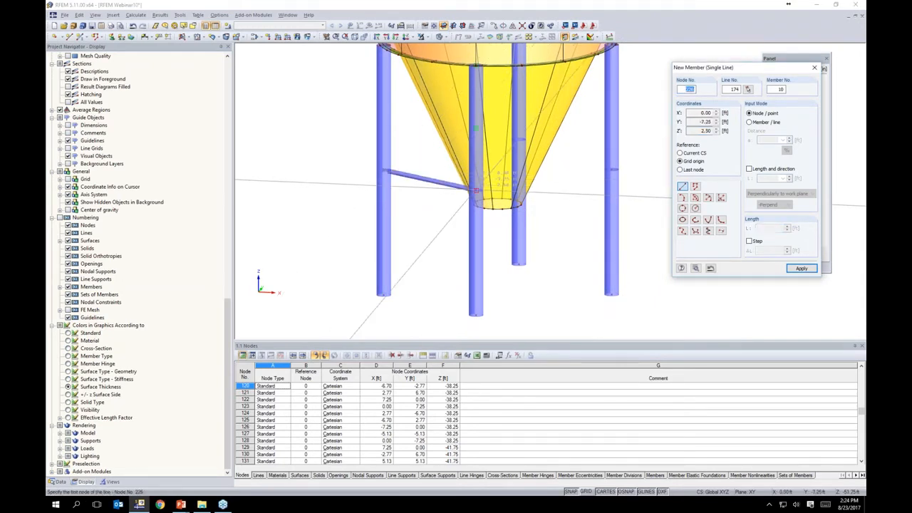
{"action": "left_click", "coordinate": [615, 170]}
{"action": "right_click", "coordinate": [630, 171]}
Close the horizontal ring with braces between the mid-height nodes of the +X, rear (+Y) and -X legs
{"action": "middle_click_drag", "start_coordinate": [635, 173], "coordinate": [449, 237], "text": "ctrl"}
{"action": "left_click", "coordinate": [591, 174]}
{"action": "left_click", "coordinate": [591, 173]}
{"action": "right_click", "coordinate": [621, 185]}
{"action": "middle_click_drag", "start_coordinate": [621, 185], "coordinate": [416, 187], "text": "ctrl"}
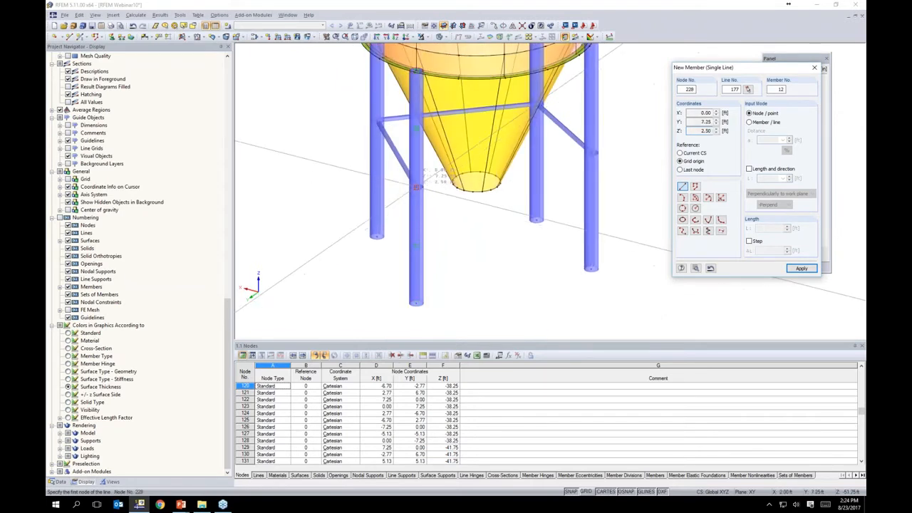
{"action": "left_click", "coordinate": [593, 153]}
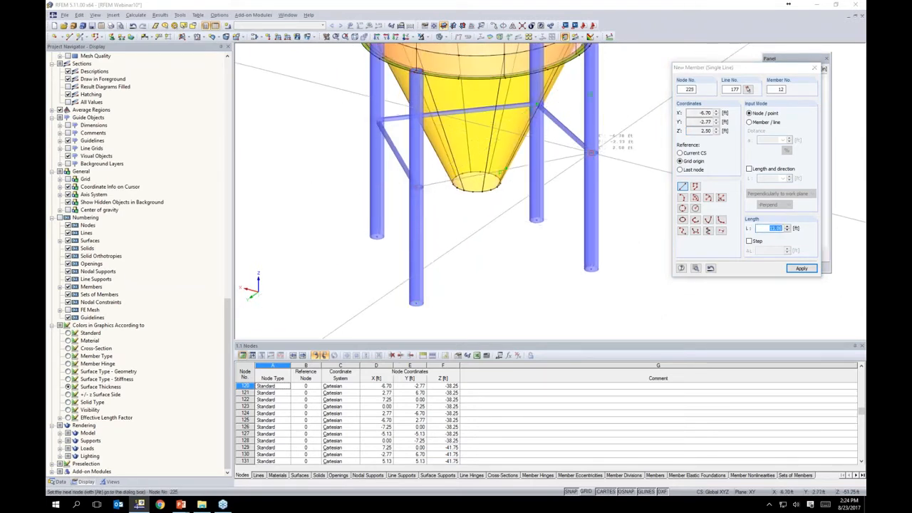
{"action": "scroll", "coordinate": [516, 263], "scroll_direction": "down", "scroll_amount": 3}
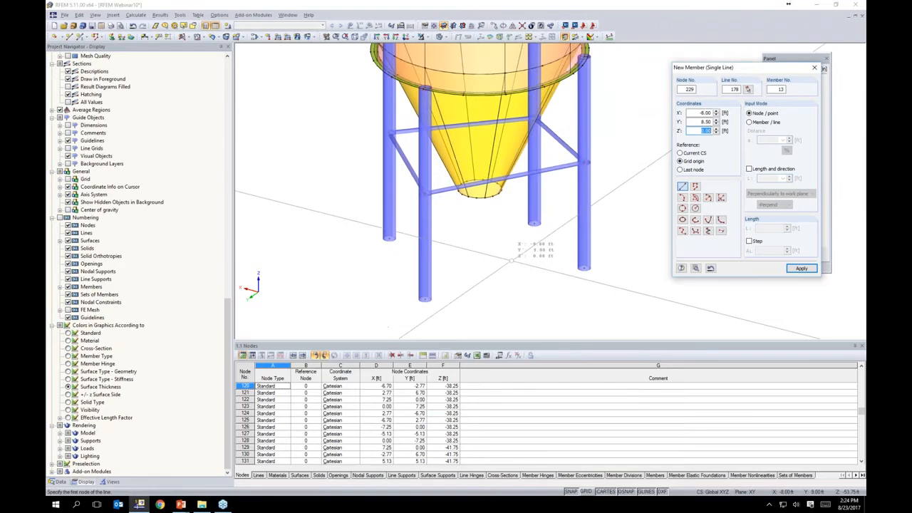
Add a diagonal brace from the rear (+Y) leg's mid-height node to the upper end of the -X leg
{"action": "middle_click_drag", "start_coordinate": [456, 228], "coordinate": [300, 195], "text": "ctrl"}
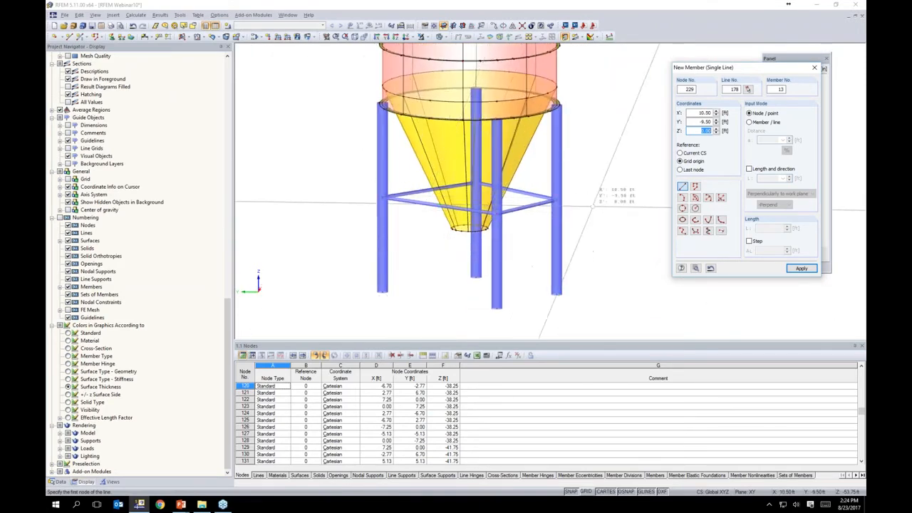
{"action": "middle_click_drag", "start_coordinate": [451, 235], "coordinate": [578, 281], "text": "ctrl"}
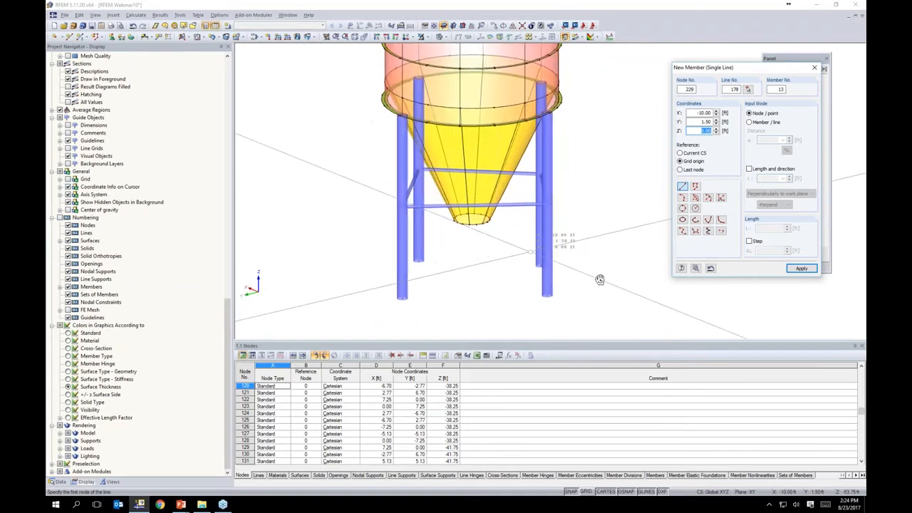
{"action": "scroll", "coordinate": [449, 207], "scroll_direction": "up", "scroll_amount": 2}
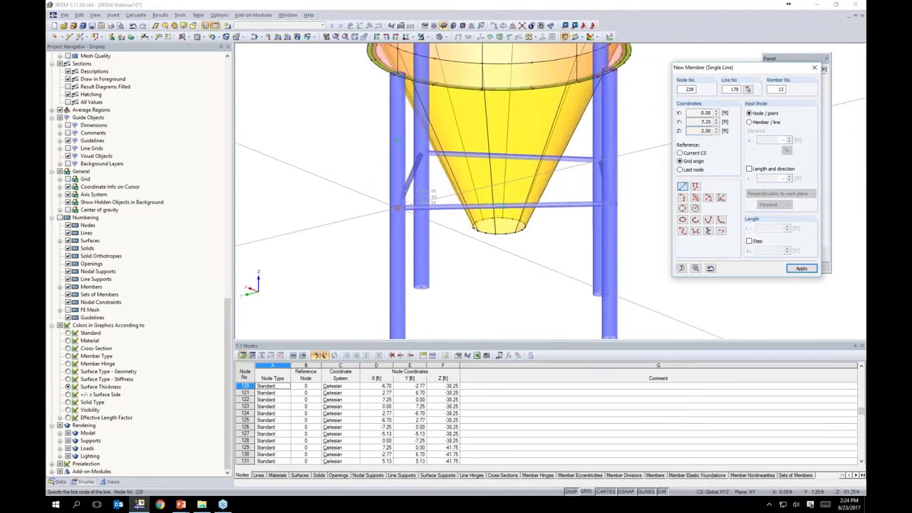
{"action": "left_click", "coordinate": [397, 207]}
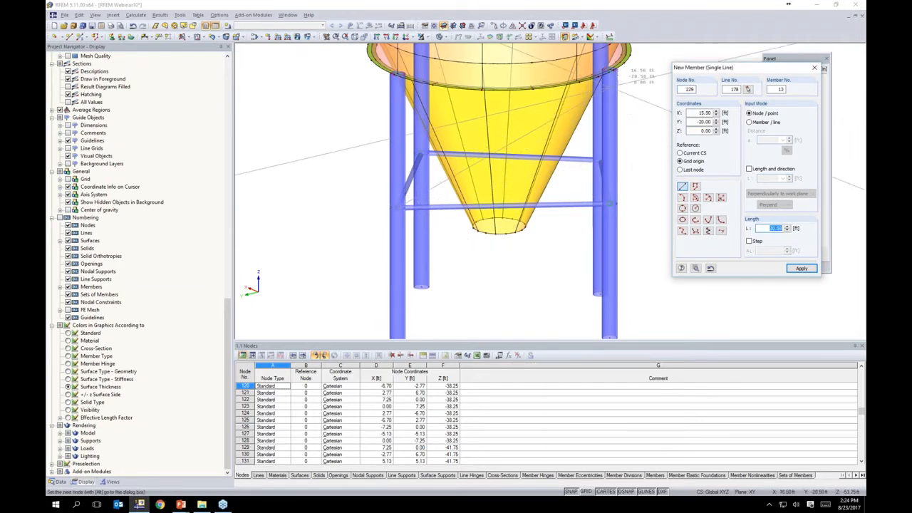
{"action": "scroll", "coordinate": [591, 75], "scroll_direction": "up", "scroll_amount": 5}
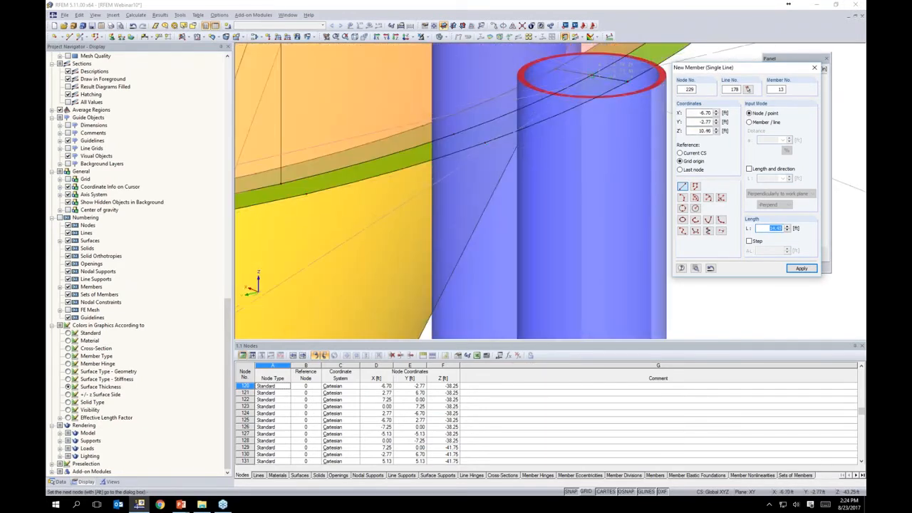
{"action": "left_click", "coordinate": [592, 75]}
{"action": "scroll", "coordinate": [593, 75], "scroll_direction": "down", "scroll_amount": 5}
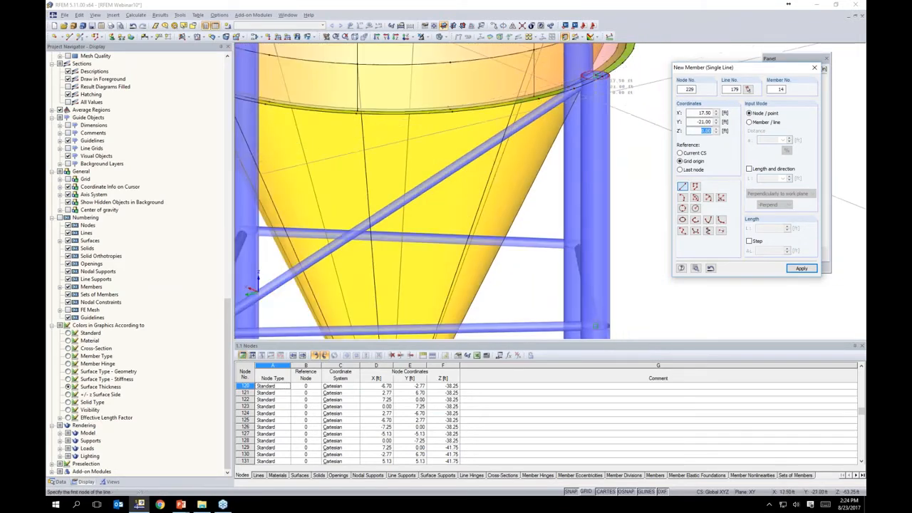
{"action": "scroll", "coordinate": [592, 78], "scroll_direction": "down", "scroll_amount": 4}
{"action": "key", "text": "Escape"}
{"action": "middle_click_drag", "start_coordinate": [360, 178], "coordinate": [660, 127], "text": "ctrl"}
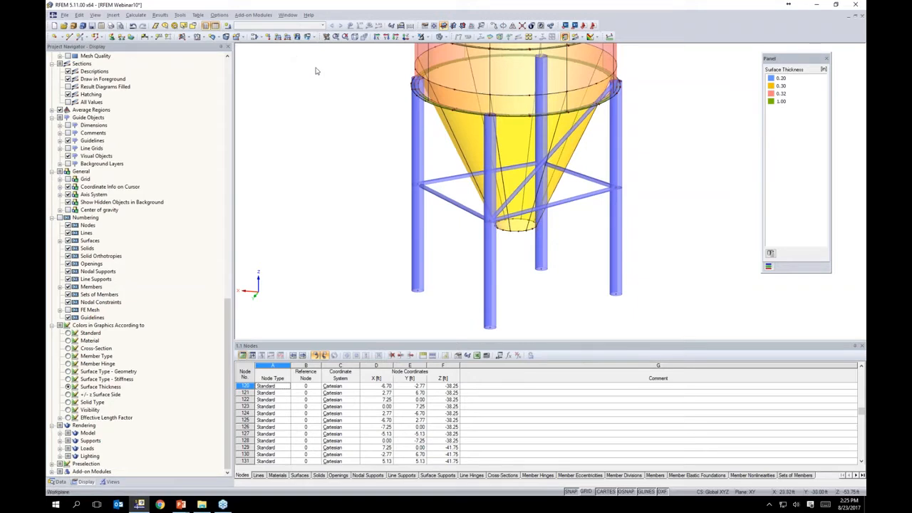
Switch to the Webinar Tank 1 - Members model and examine the diagonal bracing between its legs from several sides
{"action": "left_click", "coordinate": [288, 14]}
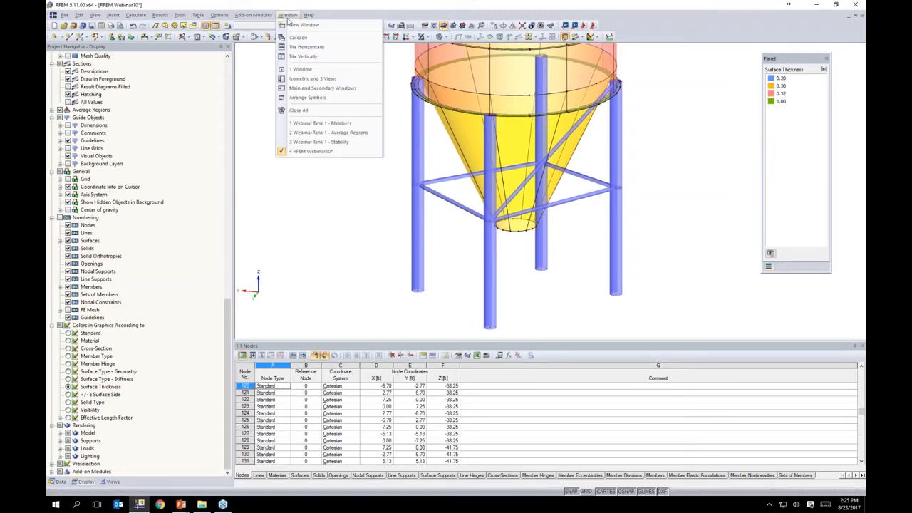
{"action": "left_click", "coordinate": [298, 126]}
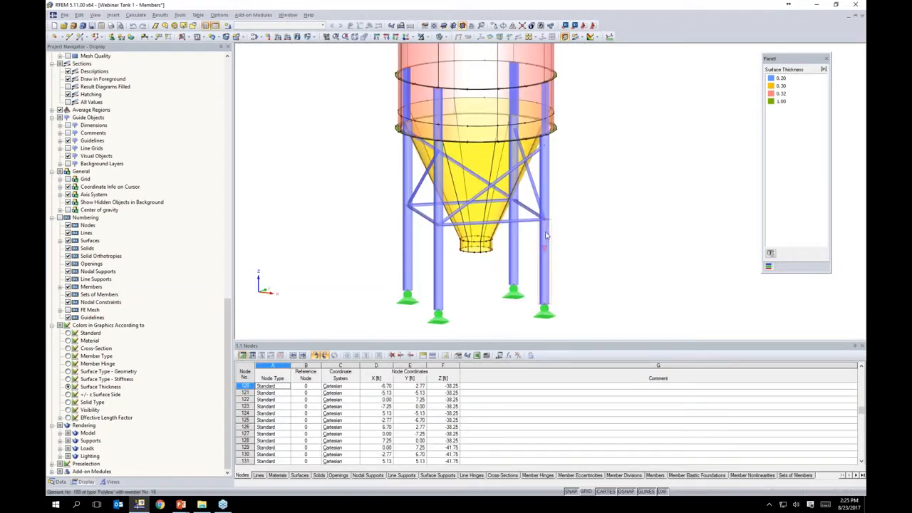
{"action": "middle_click_drag", "start_coordinate": [583, 214], "coordinate": [332, 204], "text": "ctrl"}
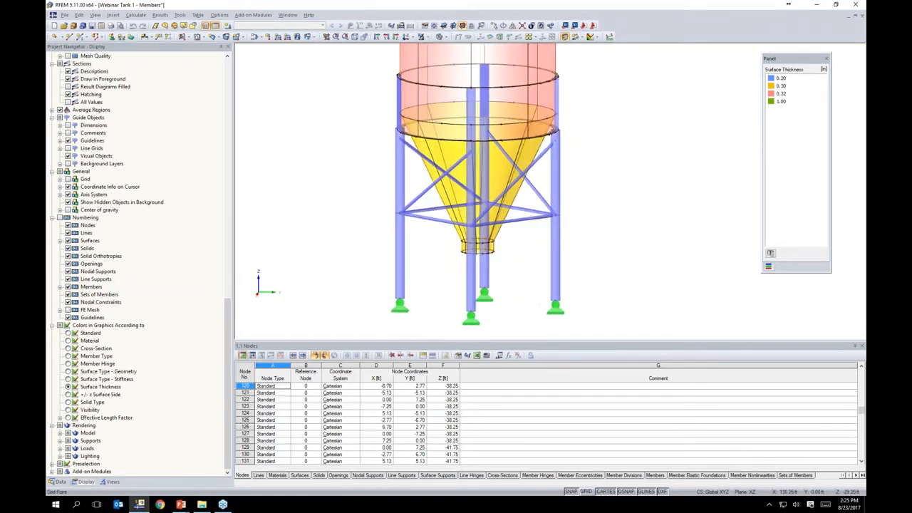
{"action": "middle_click_drag", "start_coordinate": [536, 203], "coordinate": [438, 199], "text": "ctrl"}
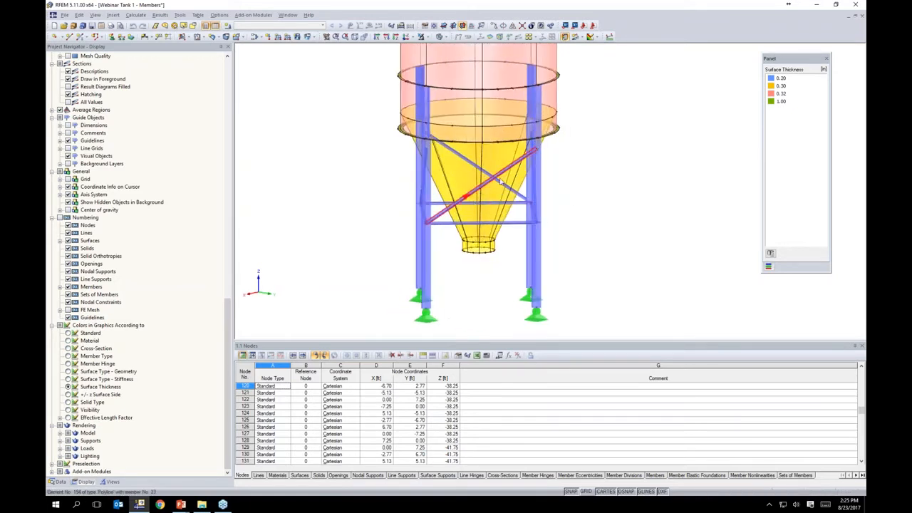
{"action": "scroll", "coordinate": [566, 169], "scroll_direction": "up", "scroll_amount": 4}
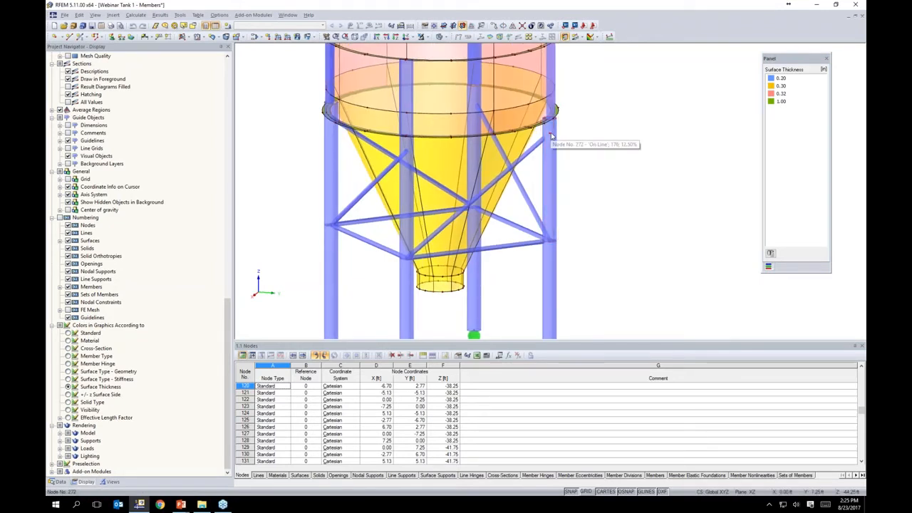
{"action": "middle_click_drag", "start_coordinate": [590, 124], "coordinate": [534, 103], "text": "ctrl"}
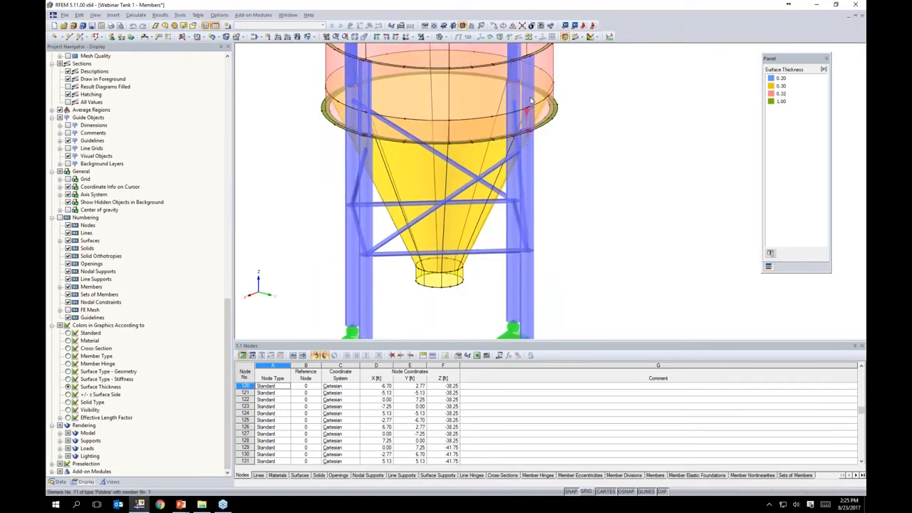
{"action": "middle_click_drag", "start_coordinate": [570, 153], "coordinate": [511, 121], "text": "ctrl"}
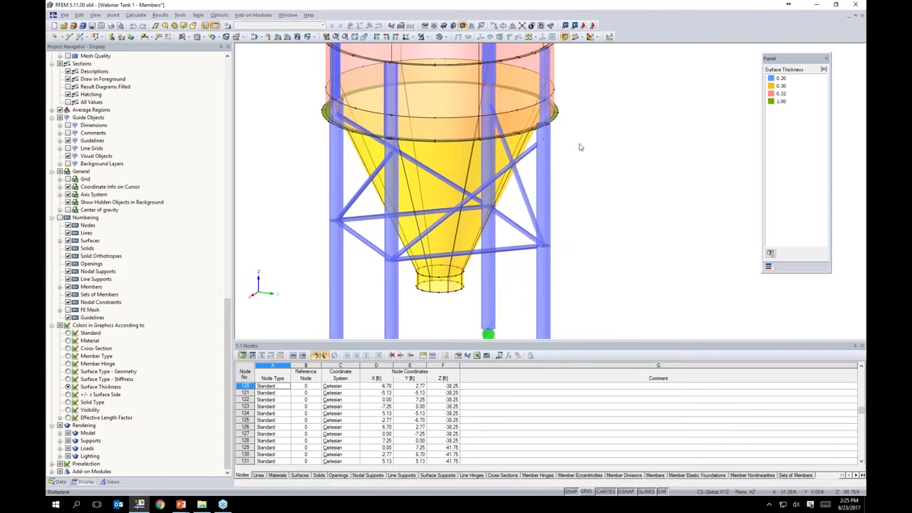
Review the general properties of the upper leg member beside the tank wall, including its cross-section and rotation
{"action": "double_click", "coordinate": [543, 75]}
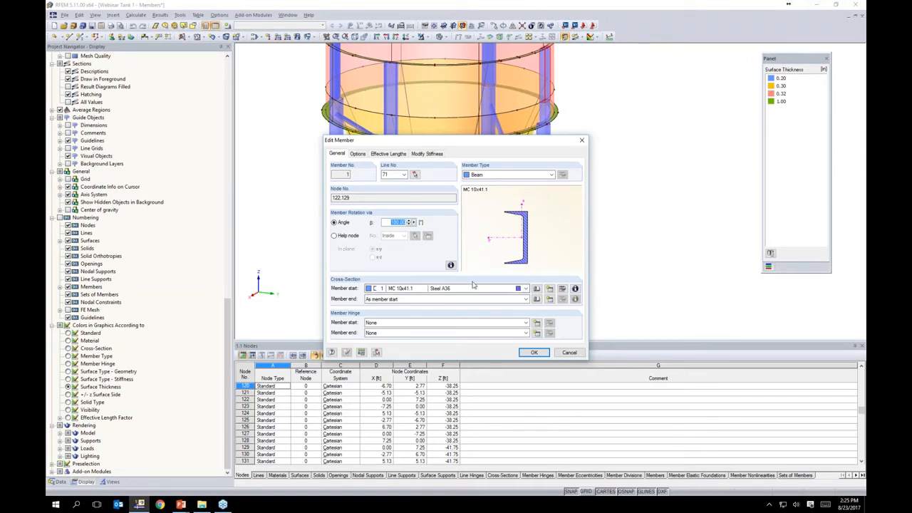
{"action": "left_click", "coordinate": [533, 352]}
{"action": "mouse_move", "coordinate": [620, 180]}
{"action": "middle_mouse_down", "text": "ctrl"}
{"action": "mouse_move", "coordinate": [449, 186]}
{"action": "mouse_move", "coordinate": [631, 184]}
{"action": "middle_mouse_up", "text": "ctrl"}
Inspect the leg bases' nodal support settings, including restraints, spring constants and the Y-direction nonlinearity options, without changing them
{"action": "scroll", "coordinate": [630, 187], "scroll_direction": "down", "scroll_amount": 1}
{"action": "middle_click_drag", "start_coordinate": [613, 247], "coordinate": [624, 150]}
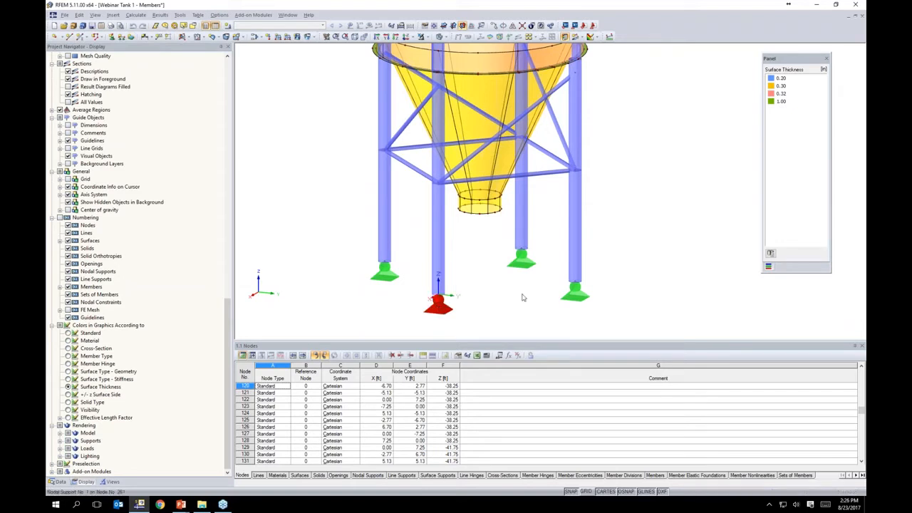
{"action": "left_click", "coordinate": [468, 212]}
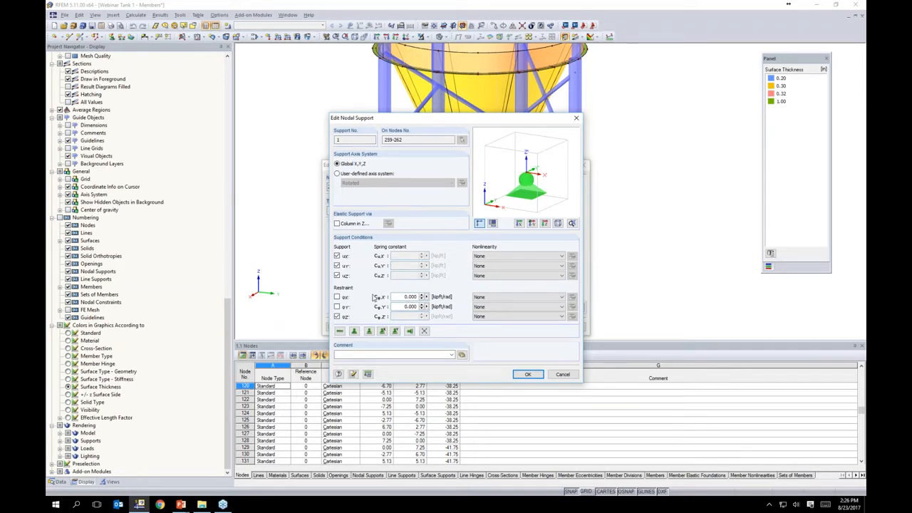
{"action": "double_click", "coordinate": [407, 297]}
{"action": "left_click", "coordinate": [500, 267]}
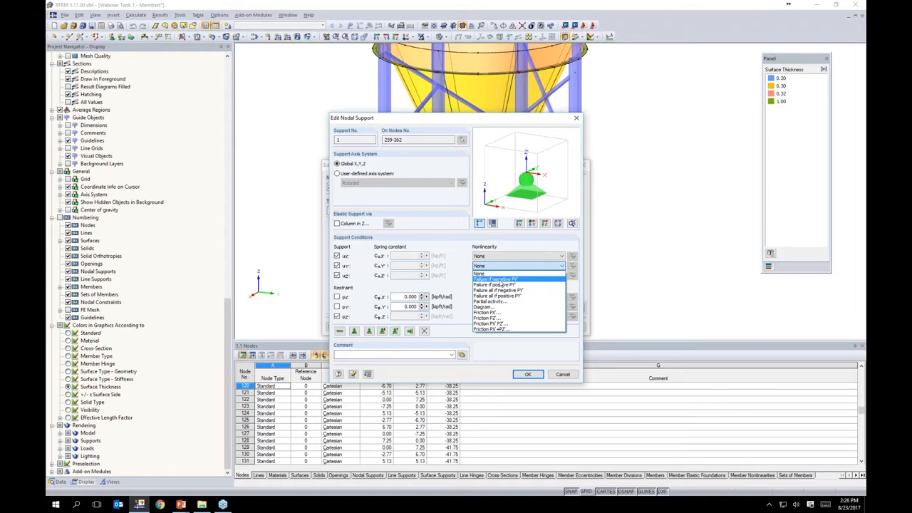
{"action": "left_click", "coordinate": [462, 273]}
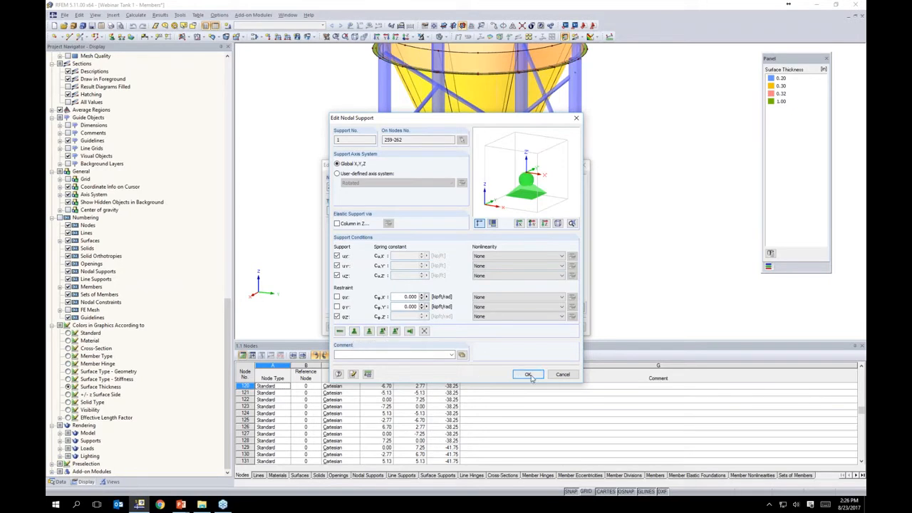
{"action": "left_click", "coordinate": [563, 375]}
{"action": "left_click", "coordinate": [570, 327]}
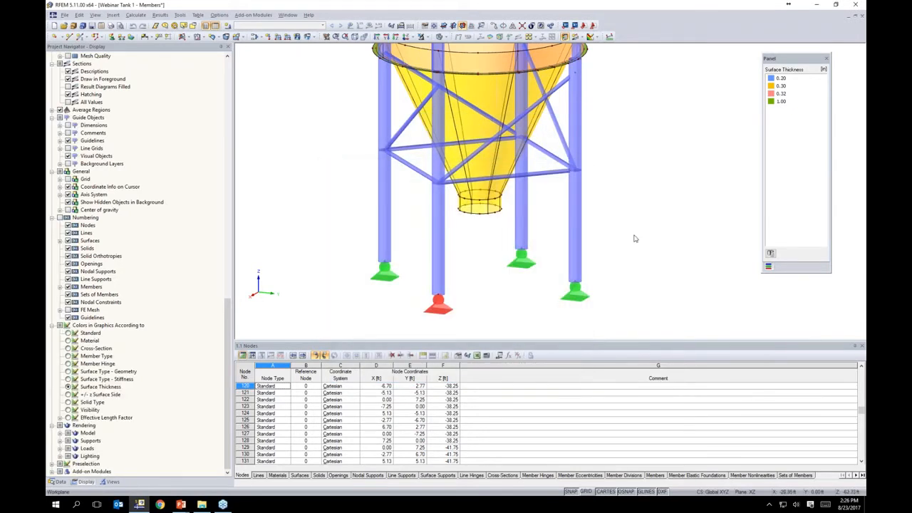
{"action": "scroll", "coordinate": [601, 218], "scroll_direction": "down", "scroll_amount": 3}
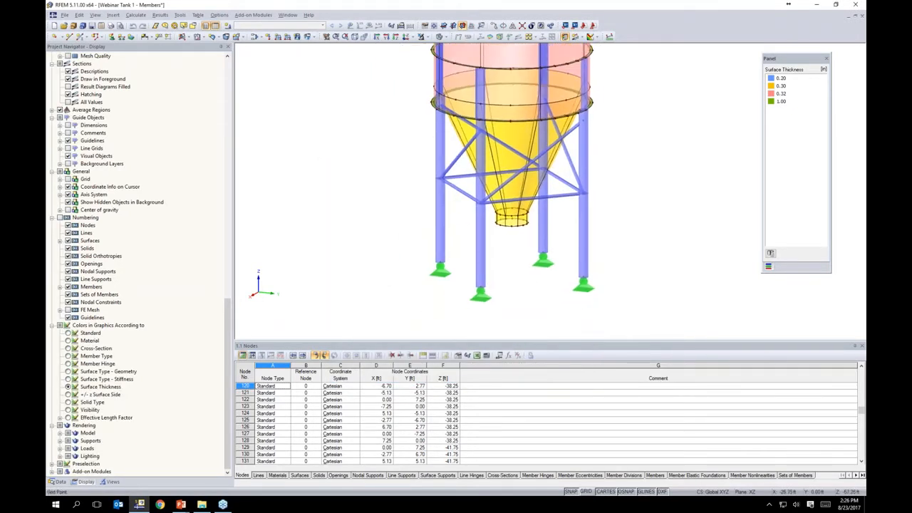
Turn on the local axis systems display for the tank's surfaces, starting from a wall surface
{"action": "middle_click_drag", "start_coordinate": [599, 217], "coordinate": [507, 280]}
{"action": "scroll", "coordinate": [552, 237], "scroll_direction": "down", "scroll_amount": 2}
{"action": "scroll", "coordinate": [507, 280], "scroll_direction": "down", "scroll_amount": 2}
{"action": "middle_click_drag", "start_coordinate": [513, 212], "coordinate": [549, 203], "text": "ctrl"}
{"action": "scroll", "coordinate": [513, 175], "scroll_direction": "up", "scroll_amount": 2}
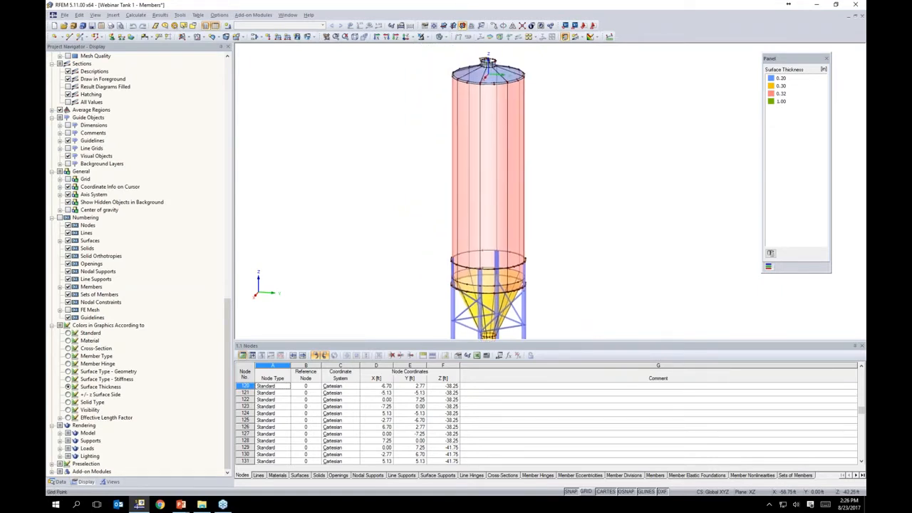
{"action": "scroll", "coordinate": [546, 210], "scroll_direction": "up", "scroll_amount": 3}
{"action": "right_click", "coordinate": [461, 189]}
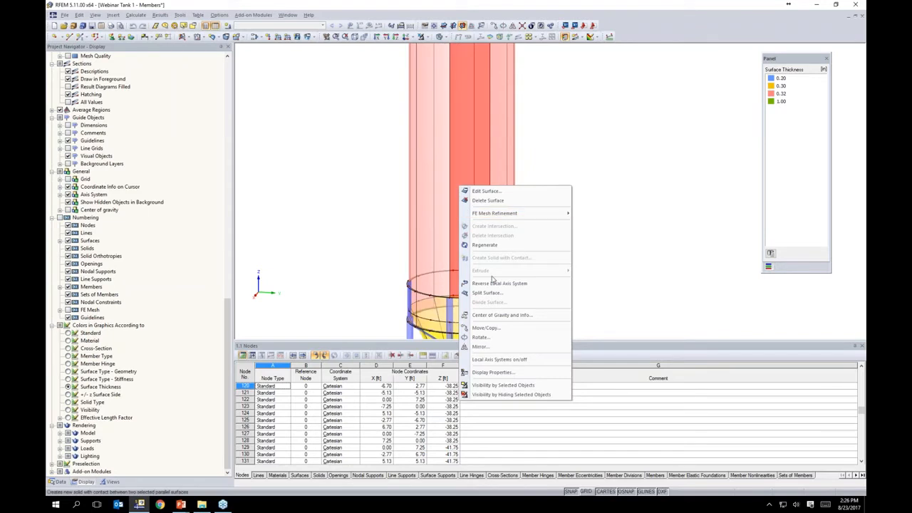
{"action": "left_click", "coordinate": [487, 362]}
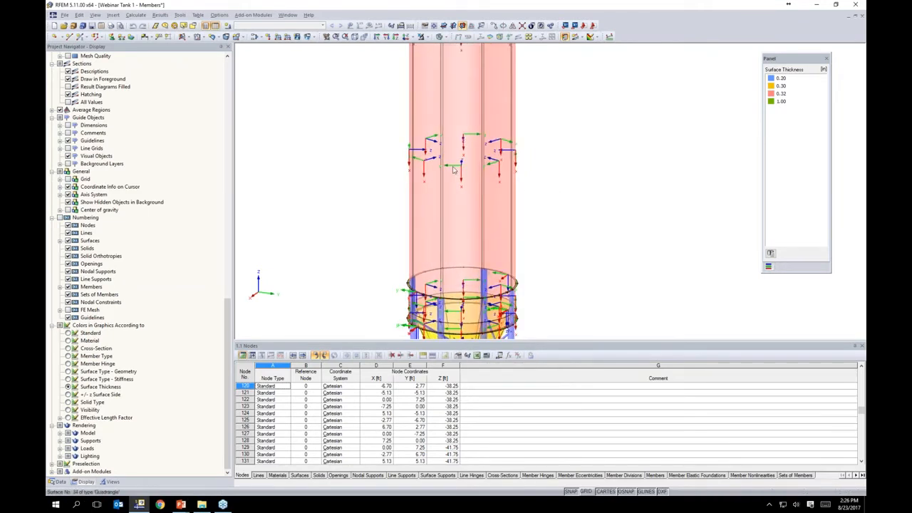
Examine the local axis directions of the tank wall and roof surfaces from several sides
{"action": "scroll", "coordinate": [462, 169], "scroll_direction": "up", "scroll_amount": 5}
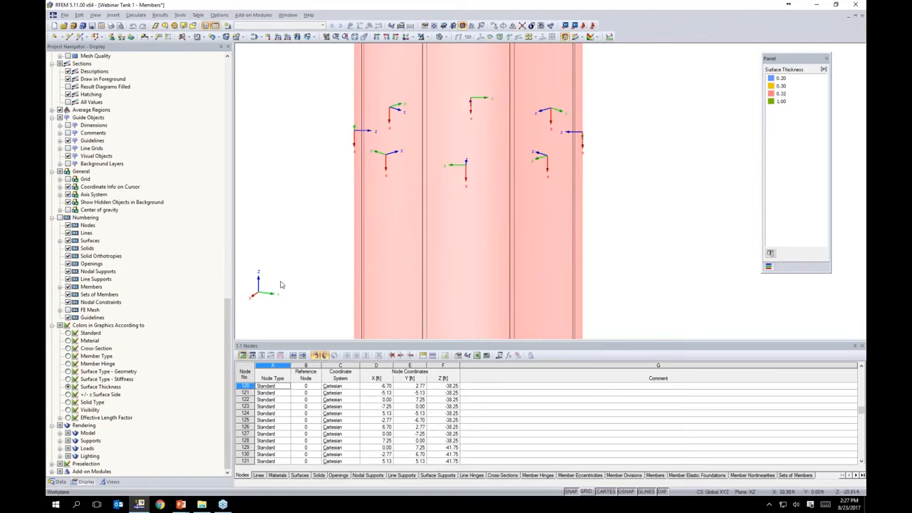
{"action": "middle_click_drag", "start_coordinate": [655, 182], "coordinate": [428, 187], "text": "ctrl"}
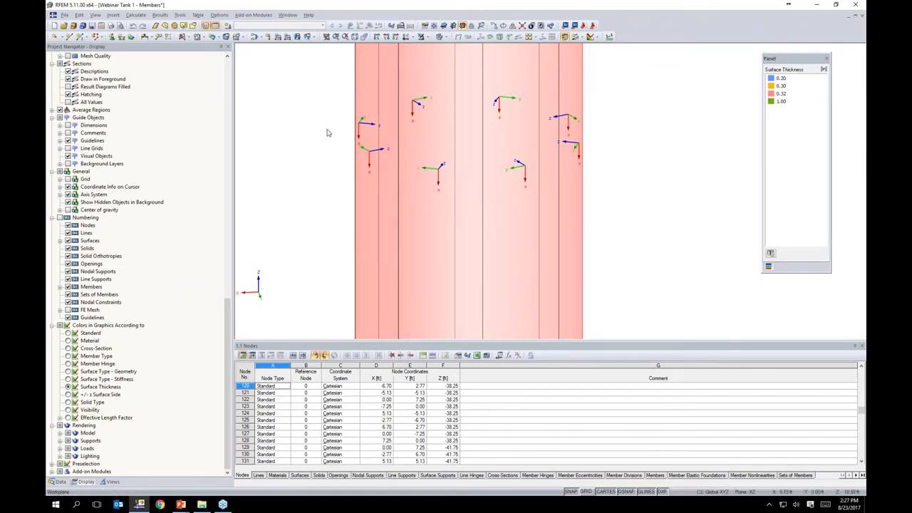
{"action": "middle_click_drag", "start_coordinate": [628, 195], "coordinate": [314, 182], "text": "ctrl"}
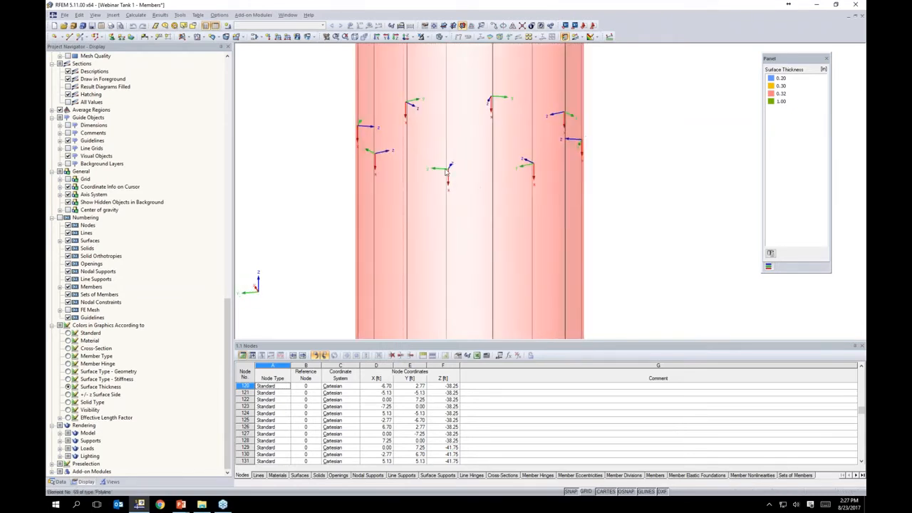
{"action": "scroll", "coordinate": [496, 167], "scroll_direction": "down", "scroll_amount": 3}
{"action": "middle_click_drag", "start_coordinate": [492, 178], "coordinate": [468, 273]}
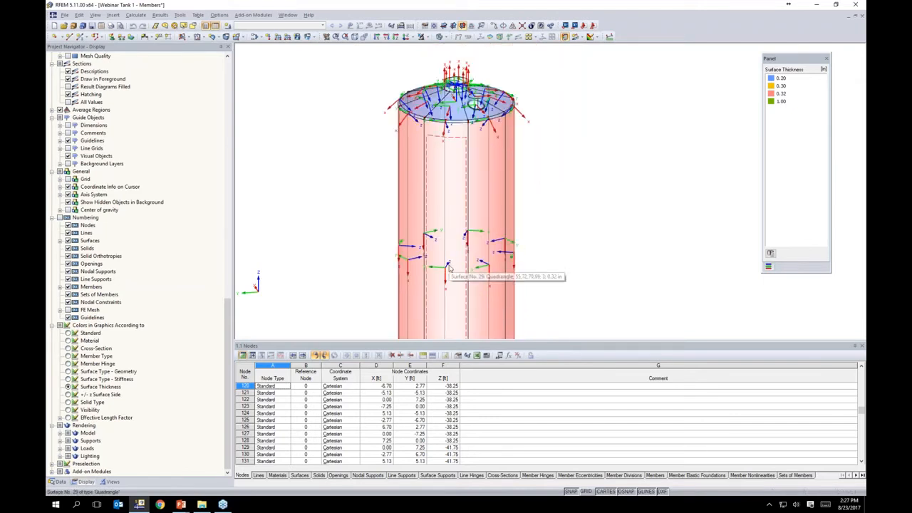
{"action": "middle_click_drag", "start_coordinate": [548, 179], "coordinate": [433, 212], "text": "ctrl"}
{"action": "scroll", "coordinate": [433, 134], "scroll_direction": "up", "scroll_amount": 5}
{"action": "scroll", "coordinate": [433, 134], "scroll_direction": "down", "scroll_amount": 2}
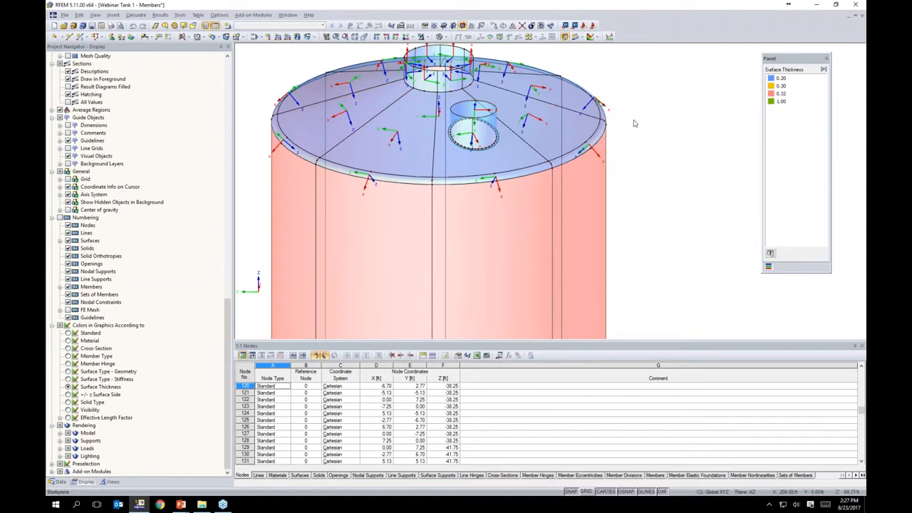
{"action": "middle_click_drag", "start_coordinate": [618, 161], "coordinate": [284, 176], "text": "ctrl"}
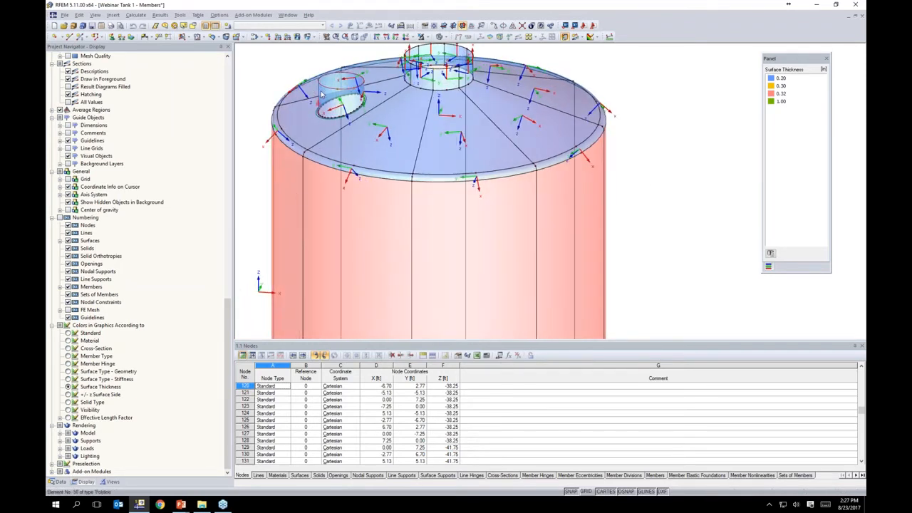
Isolate the offset roof nozzle and the central roof collar surfaces using visibility by selected objects
{"action": "scroll", "coordinate": [320, 89], "scroll_direction": "up", "scroll_amount": 5}
{"action": "left_click", "coordinate": [320, 91]}
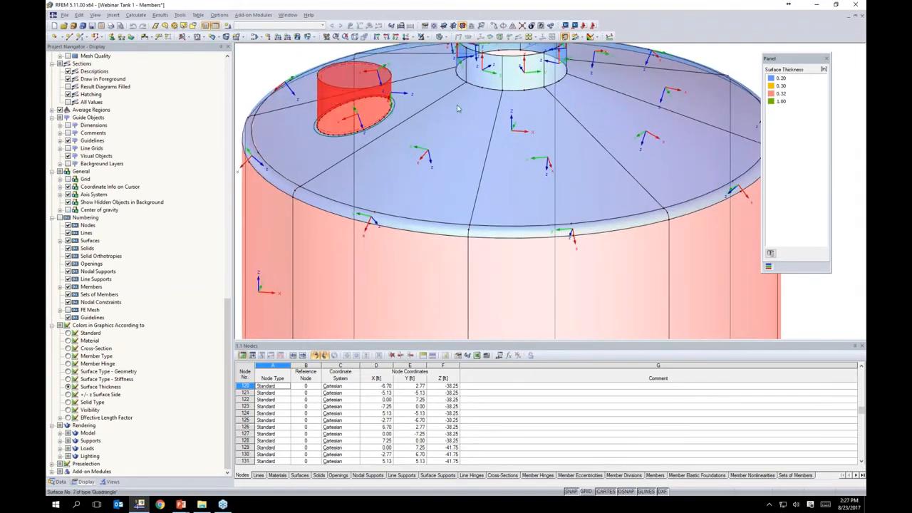
{"action": "middle_click_drag", "start_coordinate": [507, 181], "coordinate": [502, 284], "text": "ctrl"}
{"action": "scroll", "coordinate": [502, 292], "scroll_direction": "down", "scroll_amount": 1}
{"action": "left_click_drag", "start_coordinate": [569, 181], "coordinate": [445, 120], "text": "ctrl"}
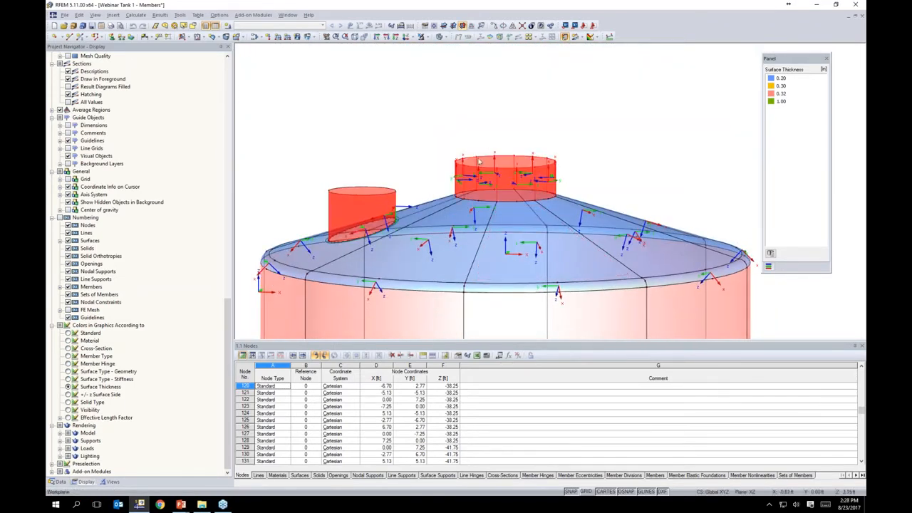
{"action": "left_click", "coordinate": [428, 37]}
{"action": "left_click", "coordinate": [433, 45]}
{"action": "left_click", "coordinate": [432, 134]}
{"action": "middle_click_drag", "start_coordinate": [432, 136], "coordinate": [424, 165], "text": "ctrl"}
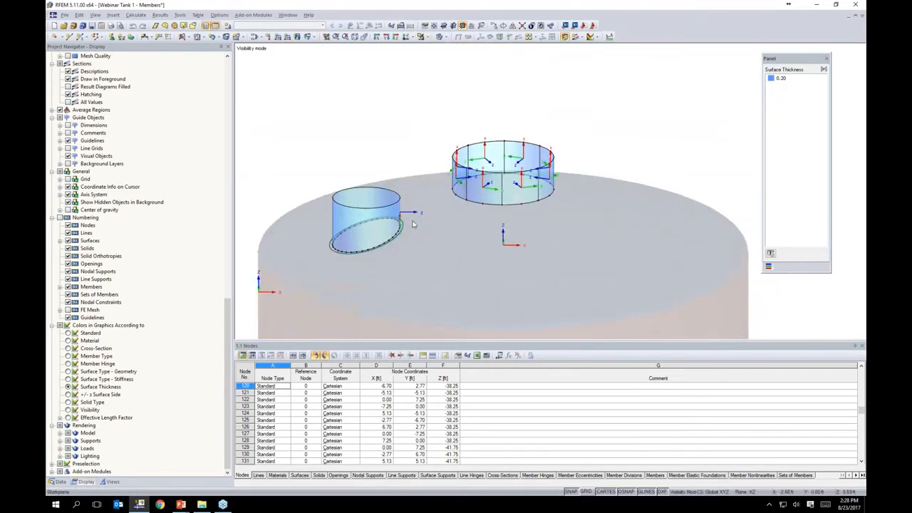
Reverse the local axis system of the offset roof nozzle's cylindrical surface
{"action": "scroll", "coordinate": [412, 215], "scroll_direction": "up", "scroll_amount": 2}
{"action": "scroll", "coordinate": [411, 215], "scroll_direction": "up", "scroll_amount": 2}
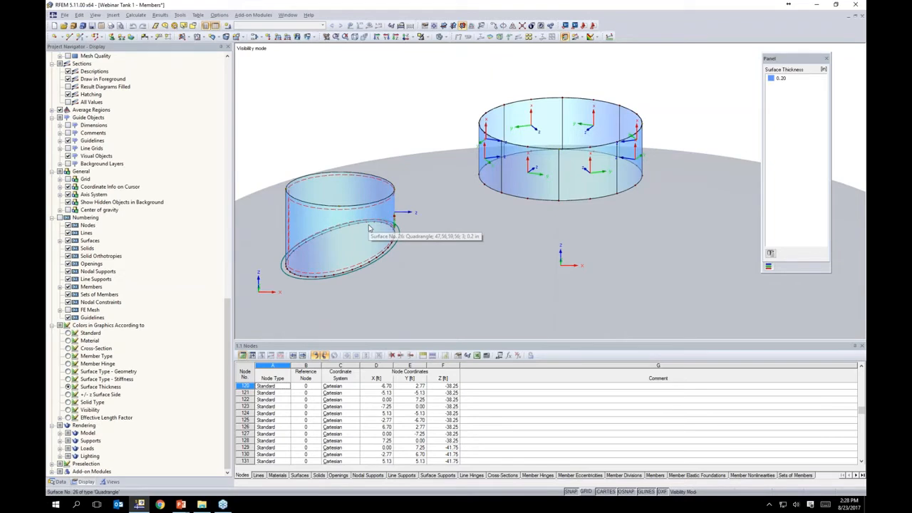
{"action": "middle_click_drag", "start_coordinate": [419, 240], "coordinate": [452, 232], "text": "ctrl"}
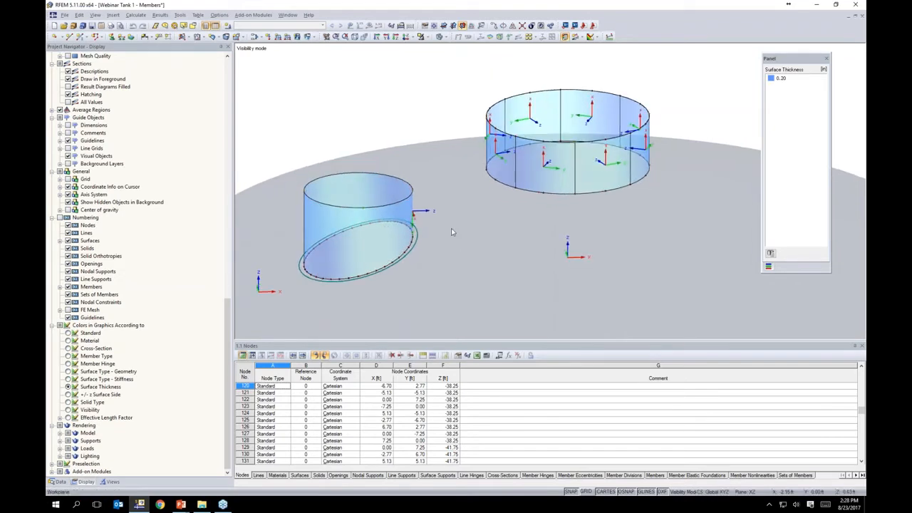
{"action": "right_click", "coordinate": [398, 216]}
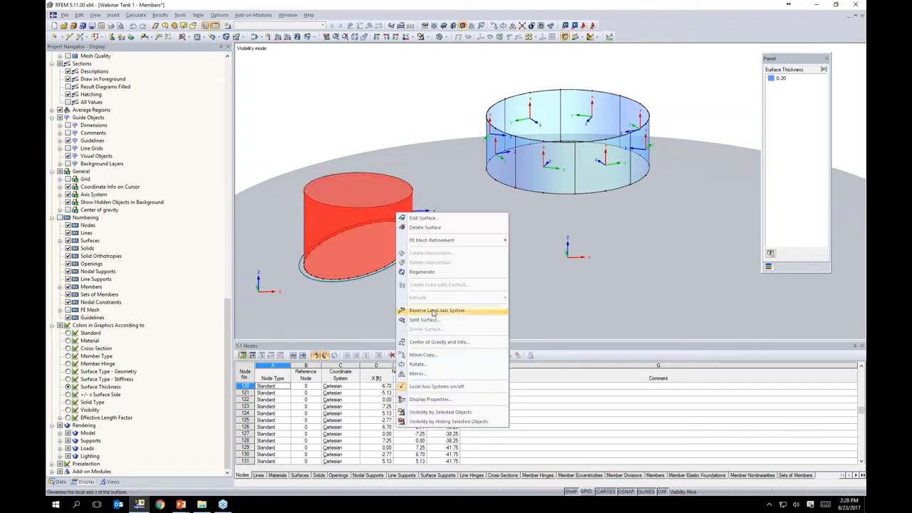
{"action": "left_click", "coordinate": [433, 311]}
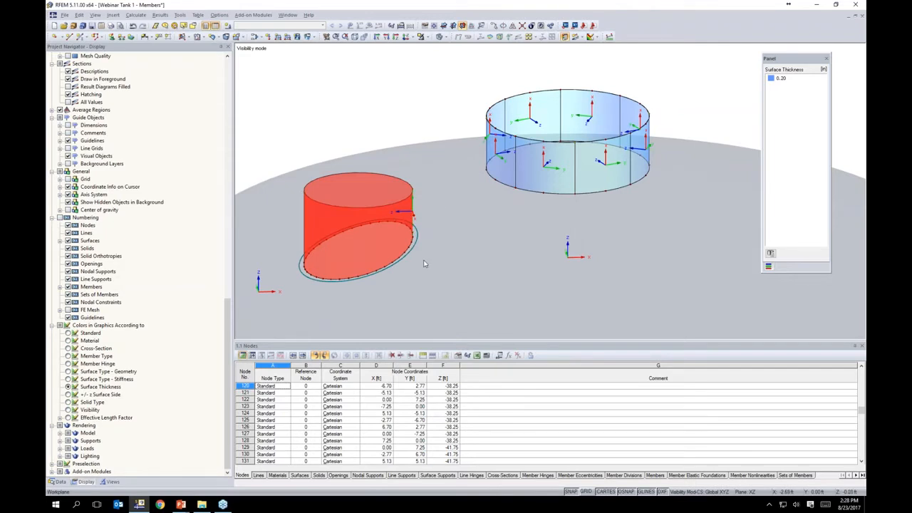
{"action": "left_click", "coordinate": [442, 204]}
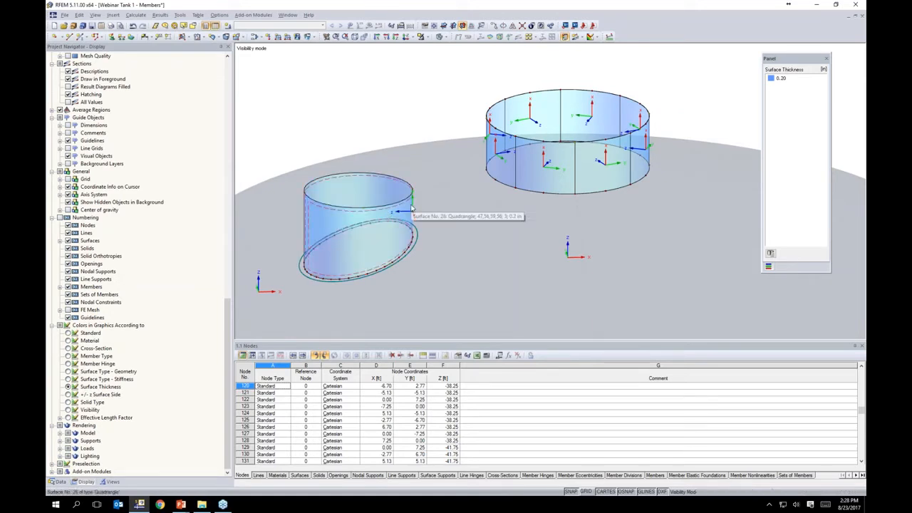
Set the input x-axis of all the nozzle and collar surfaces parallel to line 48, a vertical edge of the central collar
{"action": "middle_click_drag", "start_coordinate": [432, 234], "coordinate": [456, 241], "text": "ctrl"}
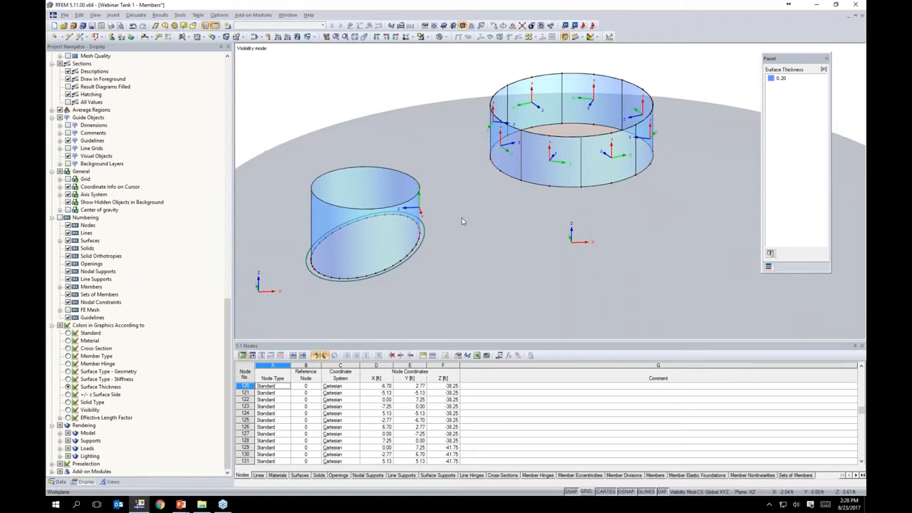
{"action": "middle_click_drag", "start_coordinate": [462, 218], "coordinate": [451, 227], "text": "ctrl"}
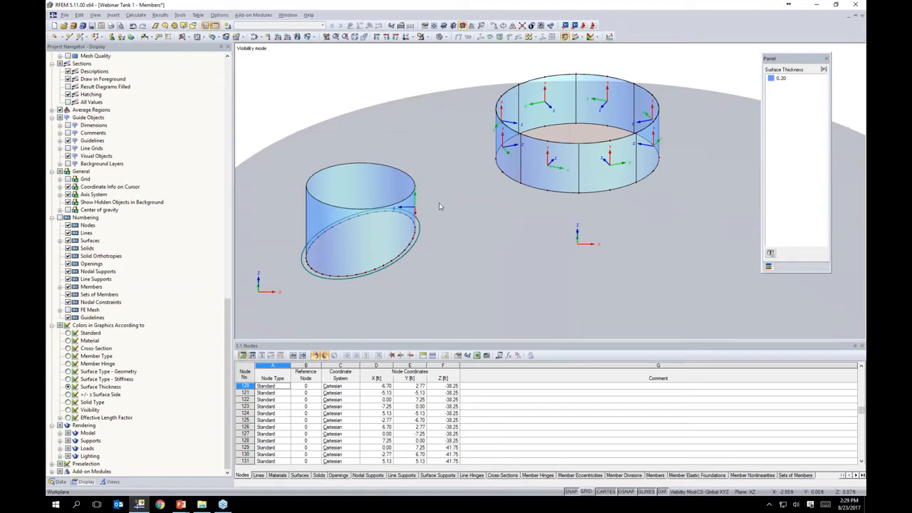
{"action": "middle_click_drag", "start_coordinate": [443, 214], "coordinate": [555, 169], "text": "ctrl"}
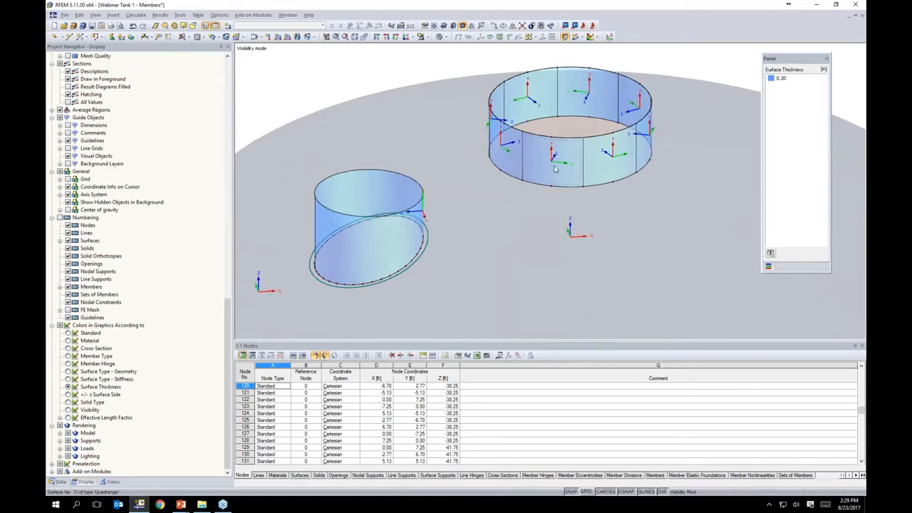
{"action": "scroll", "coordinate": [555, 158], "scroll_direction": "up", "scroll_amount": 2}
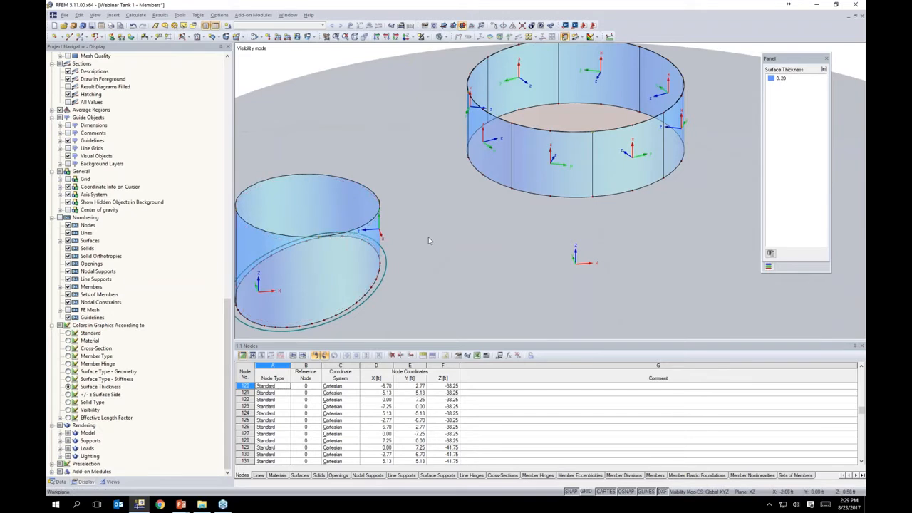
{"action": "scroll", "coordinate": [430, 240], "scroll_direction": "down", "scroll_amount": 2}
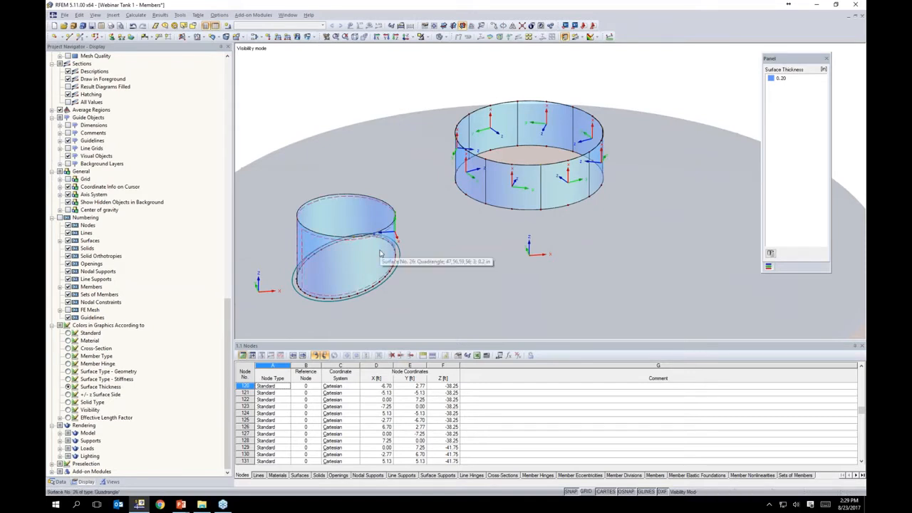
{"action": "middle_click_drag", "start_coordinate": [380, 254], "coordinate": [425, 225]}
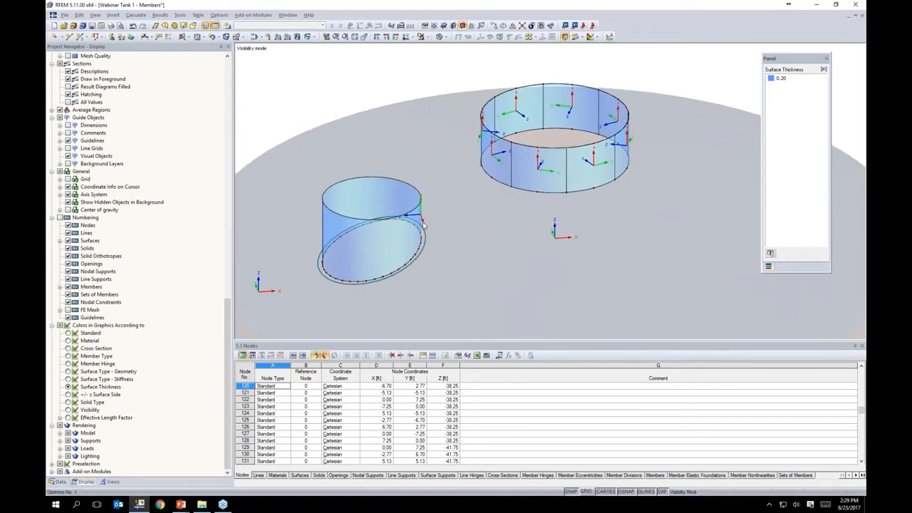
{"action": "left_click_drag", "start_coordinate": [678, 315], "coordinate": [290, 69]}
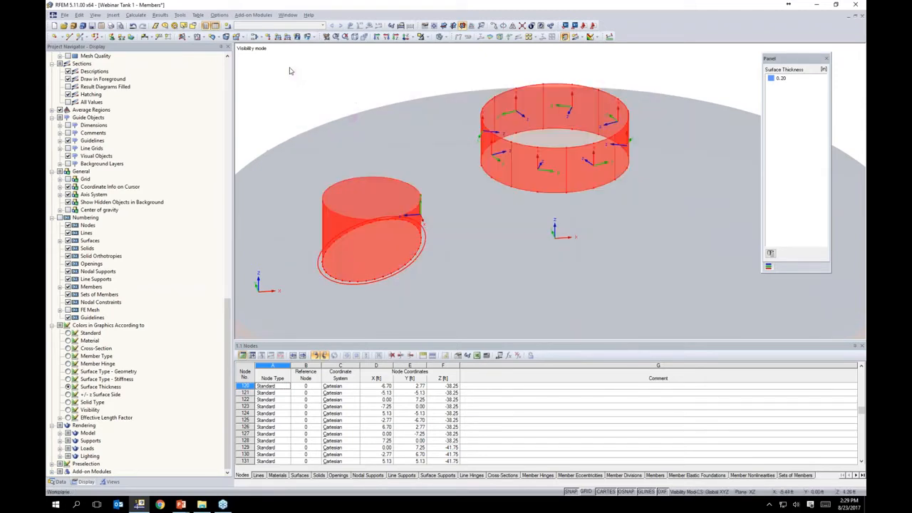
{"action": "double_click", "coordinate": [521, 166]}
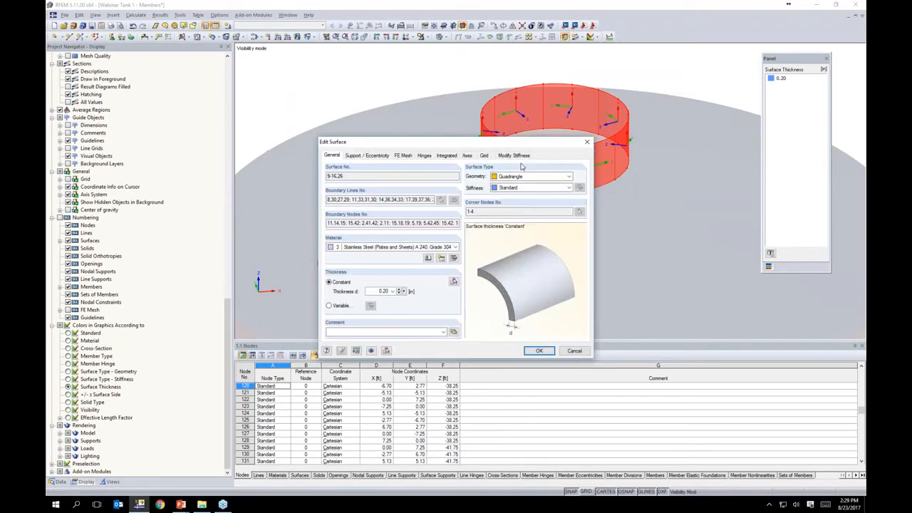
{"action": "left_click", "coordinate": [467, 156]}
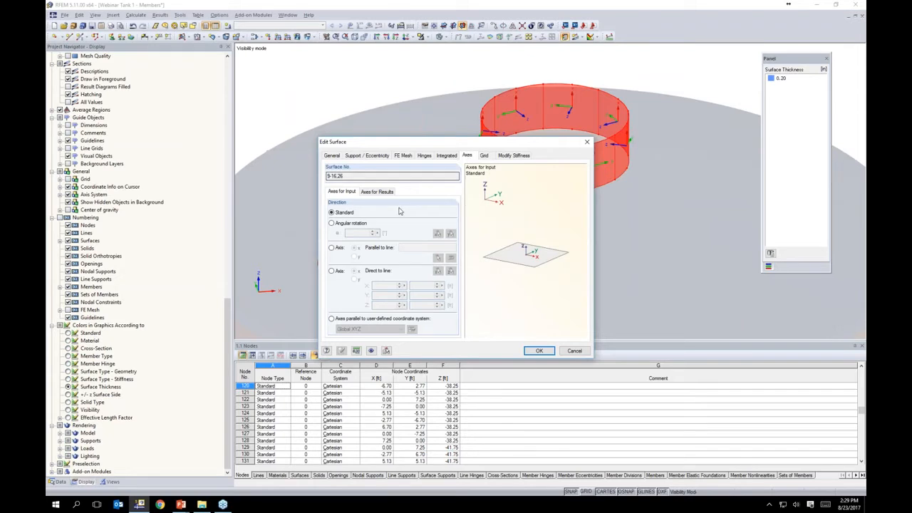
{"action": "left_click", "coordinate": [332, 248]}
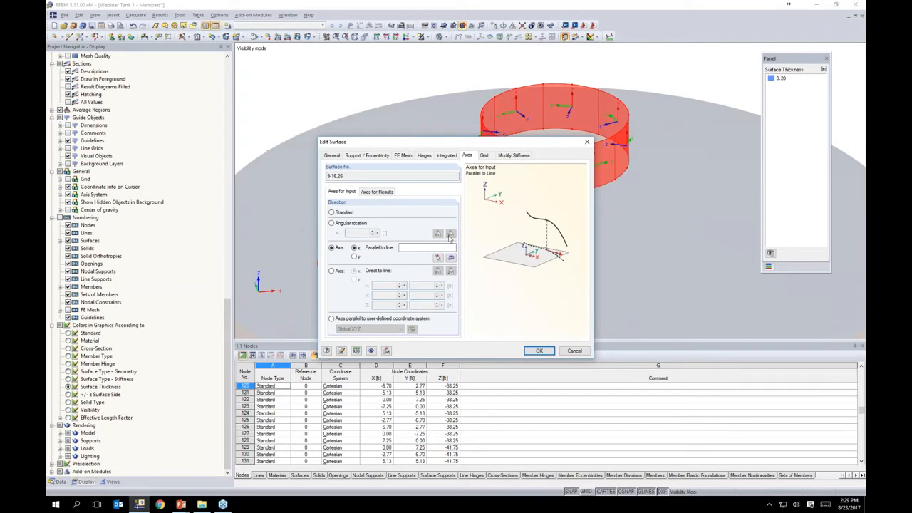
{"action": "left_click", "coordinate": [438, 258]}
{"action": "left_click", "coordinate": [567, 175]}
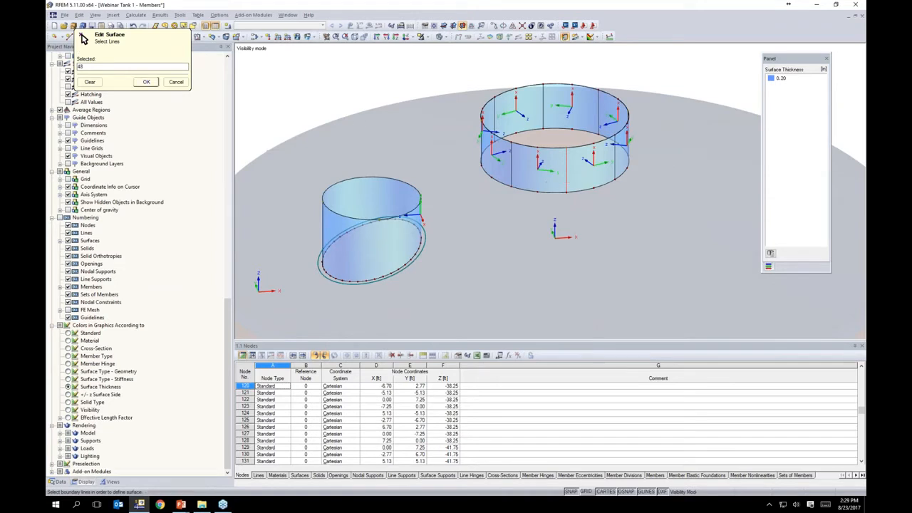
{"action": "left_click", "coordinate": [146, 82]}
{"action": "left_click", "coordinate": [541, 352]}
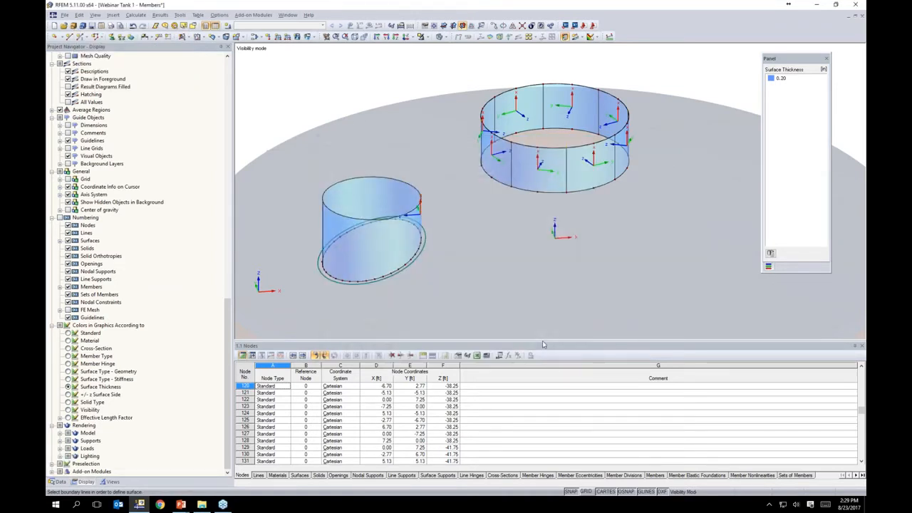
Cancel the visibility mode to show the whole tank and turn off the surfaces' local axis systems
{"action": "middle_click_drag", "start_coordinate": [465, 239], "coordinate": [409, 221], "text": "ctrl"}
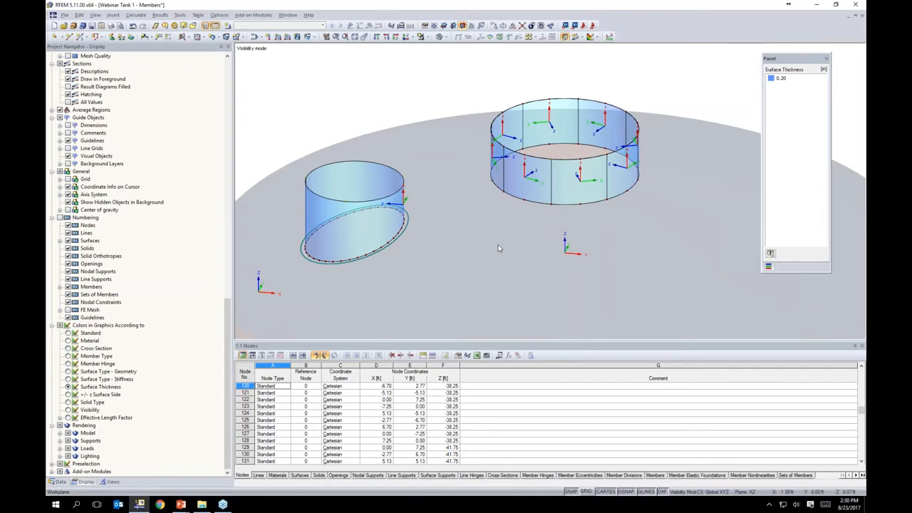
{"action": "scroll", "coordinate": [494, 211], "scroll_direction": "down", "scroll_amount": 4}
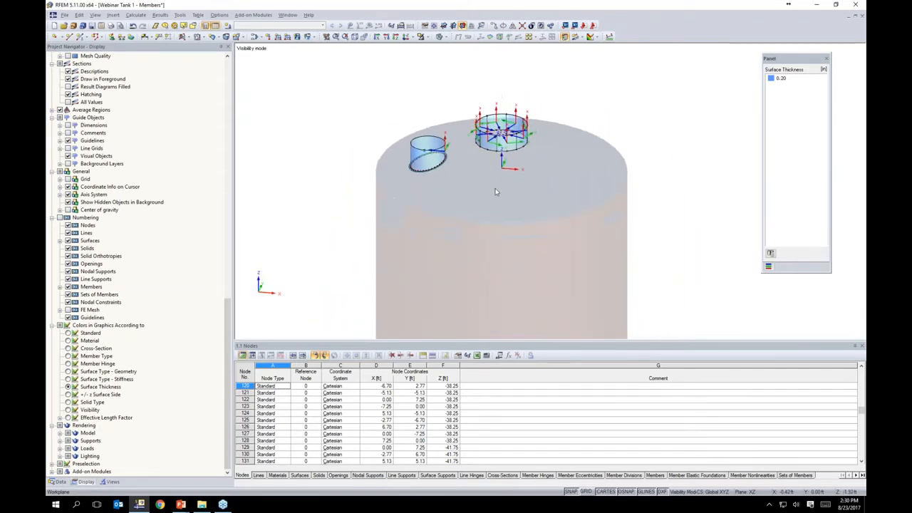
{"action": "scroll", "coordinate": [427, 64], "scroll_direction": "down", "scroll_amount": 3}
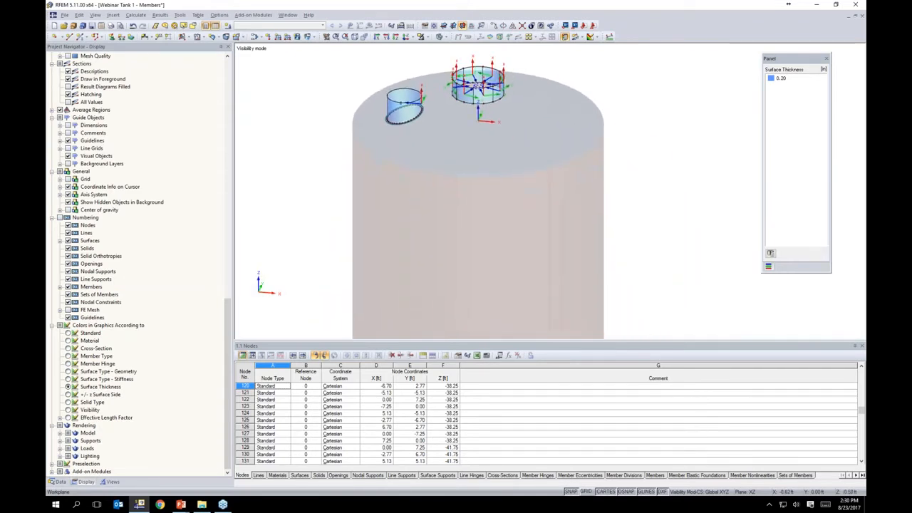
{"action": "left_click", "coordinate": [425, 38]}
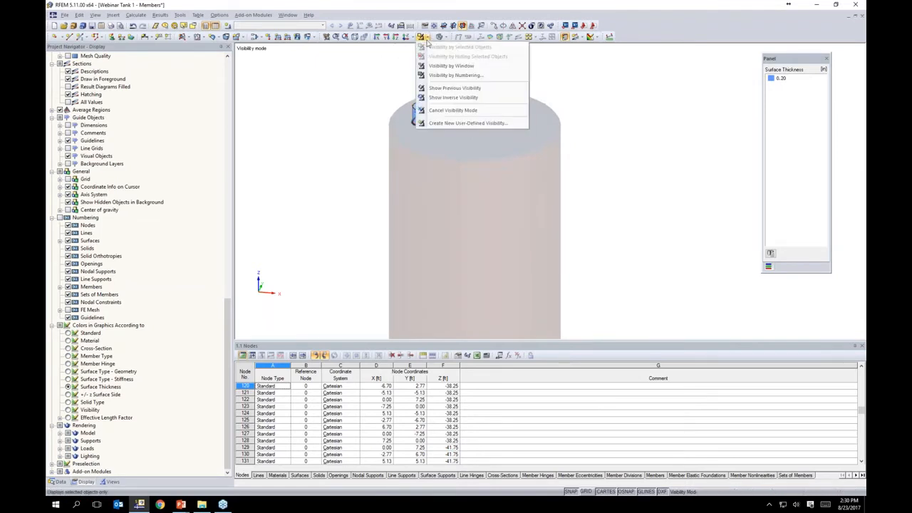
{"action": "left_click", "coordinate": [453, 110]}
{"action": "right_click", "coordinate": [537, 214]}
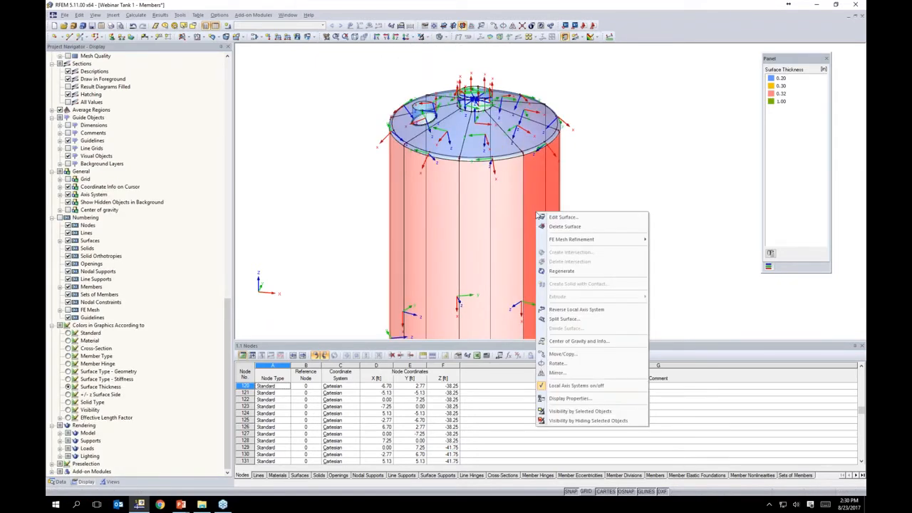
{"action": "left_click", "coordinate": [571, 387]}
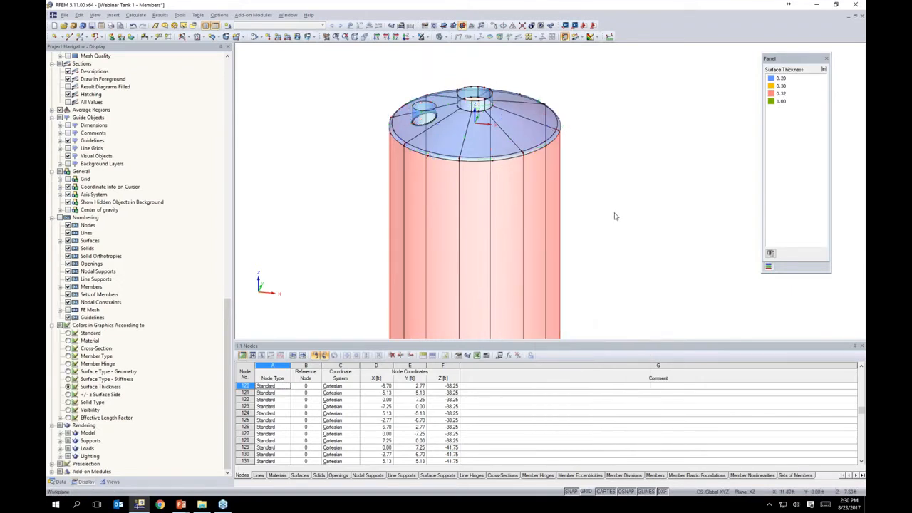
Open the load cases and combinations and give load case LC1 the description Dead Load
{"action": "scroll", "coordinate": [613, 218], "scroll_direction": "down", "scroll_amount": 2}
{"action": "scroll", "coordinate": [570, 231], "scroll_direction": "down", "scroll_amount": 4}
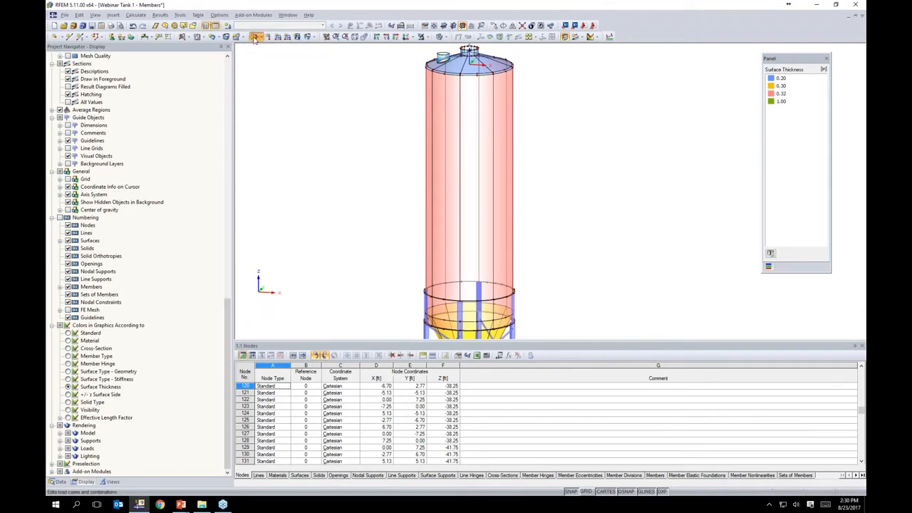
{"action": "left_click", "coordinate": [260, 38]}
{"action": "left_click", "coordinate": [277, 60]}
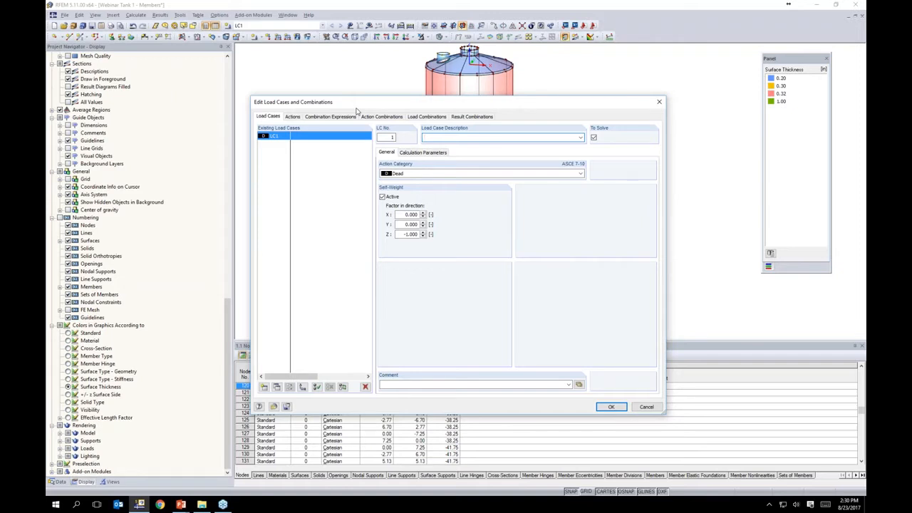
{"action": "type", "text": "Dead Load"}
Add load case LC2 described as Pressure - Horizontal with action category Live, and accept the load case definitions
{"action": "left_click", "coordinate": [264, 387]}
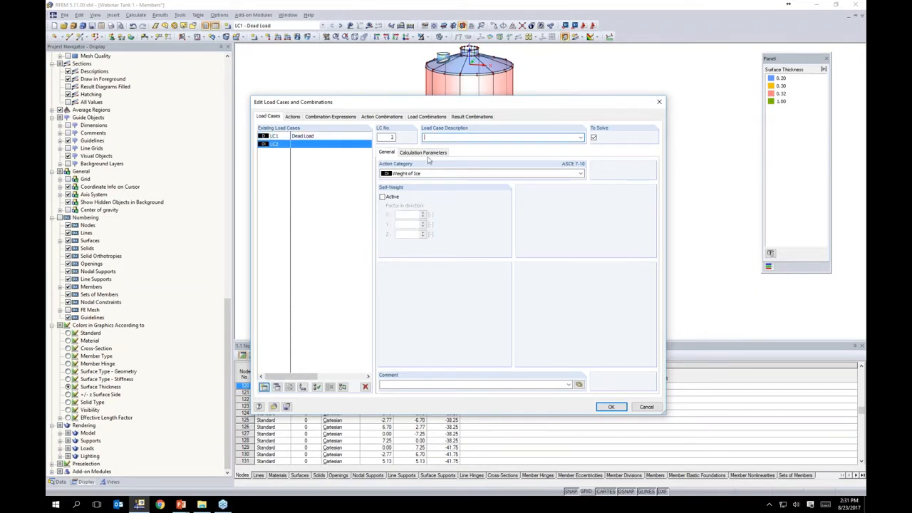
{"action": "type", "text": "Pressure - Horizontal"}
{"action": "left_click", "coordinate": [503, 173]}
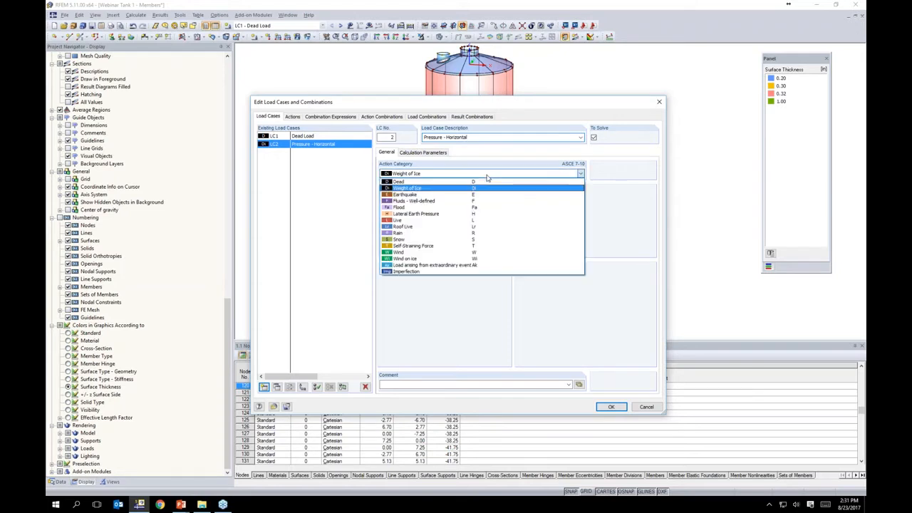
{"action": "left_click", "coordinate": [403, 221]}
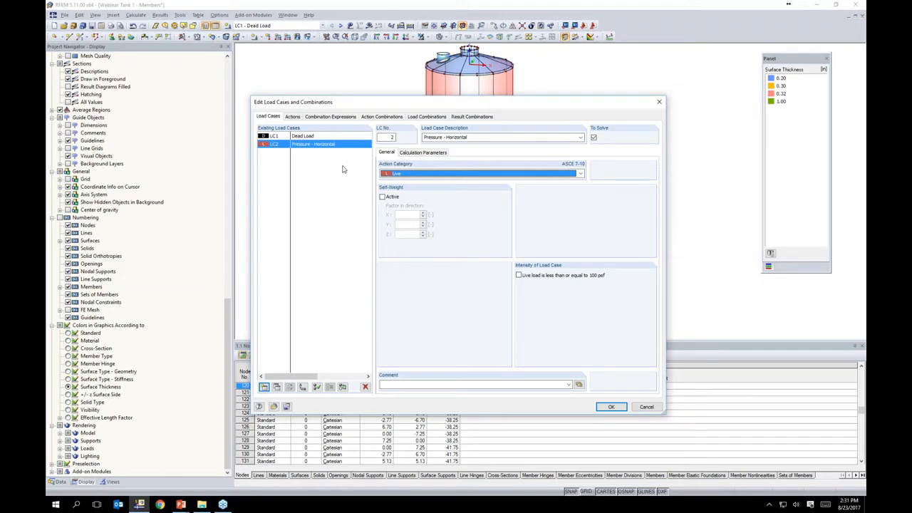
{"action": "left_click", "coordinate": [611, 407]}
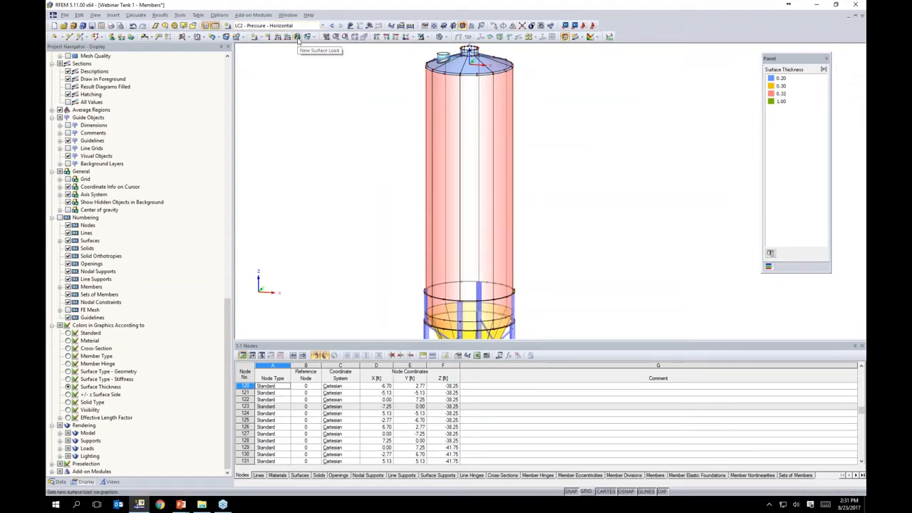
Start a surface force load in local z, distributed linearly in Z from node 83 at the wall's upper edge to node 135 at the hopper's upper edge
{"action": "left_click", "coordinate": [298, 37]}
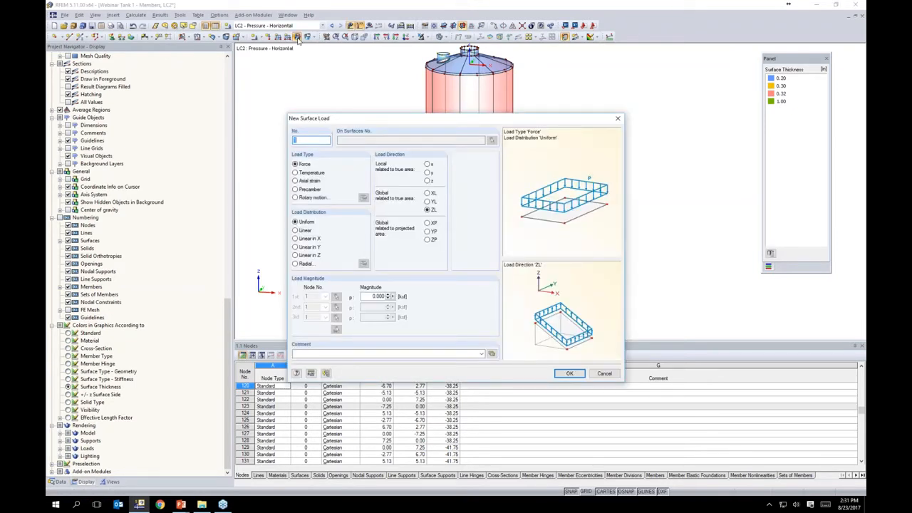
{"action": "left_click", "coordinate": [427, 181]}
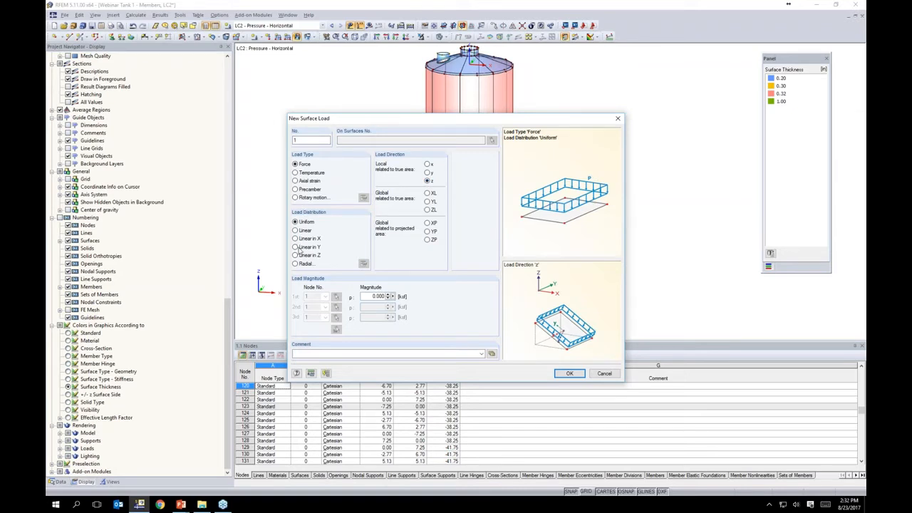
{"action": "left_click", "coordinate": [297, 256]}
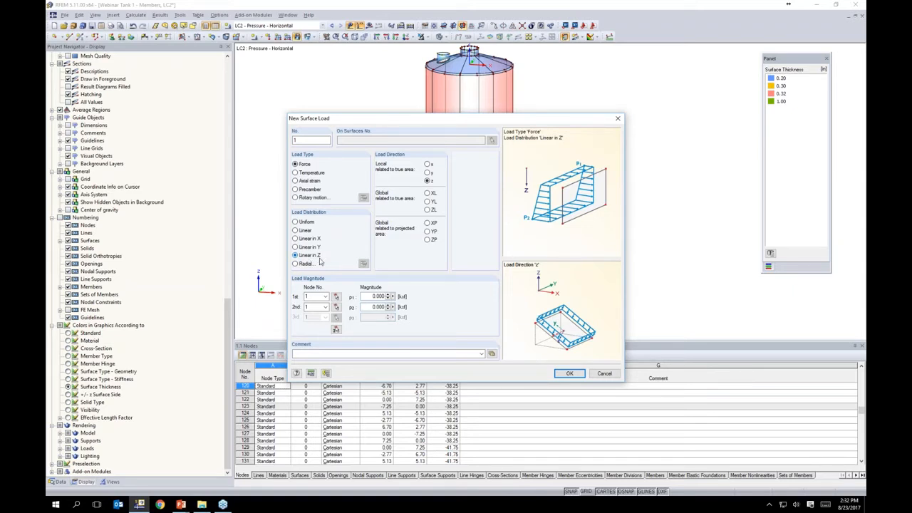
{"action": "left_click", "coordinate": [340, 331]}
{"action": "scroll", "coordinate": [482, 81], "scroll_direction": "up", "scroll_amount": 4}
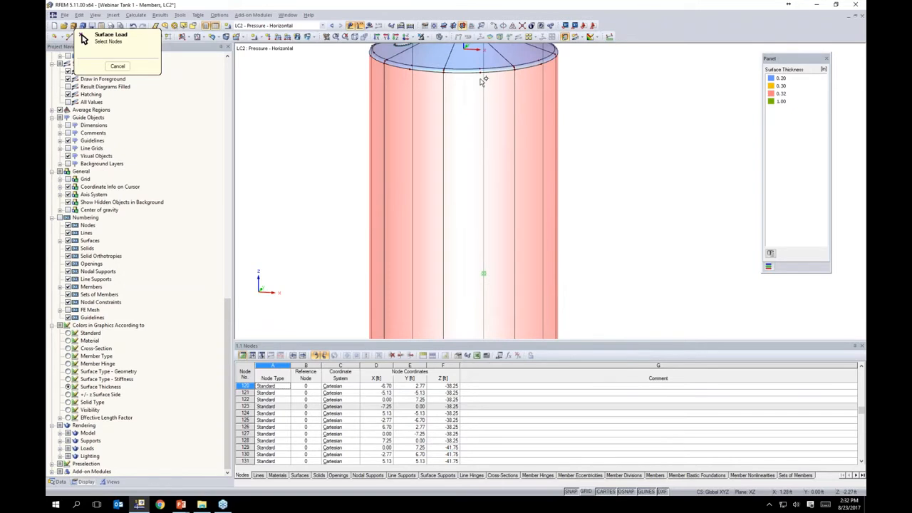
{"action": "scroll", "coordinate": [482, 71], "scroll_direction": "down", "scroll_amount": 4}
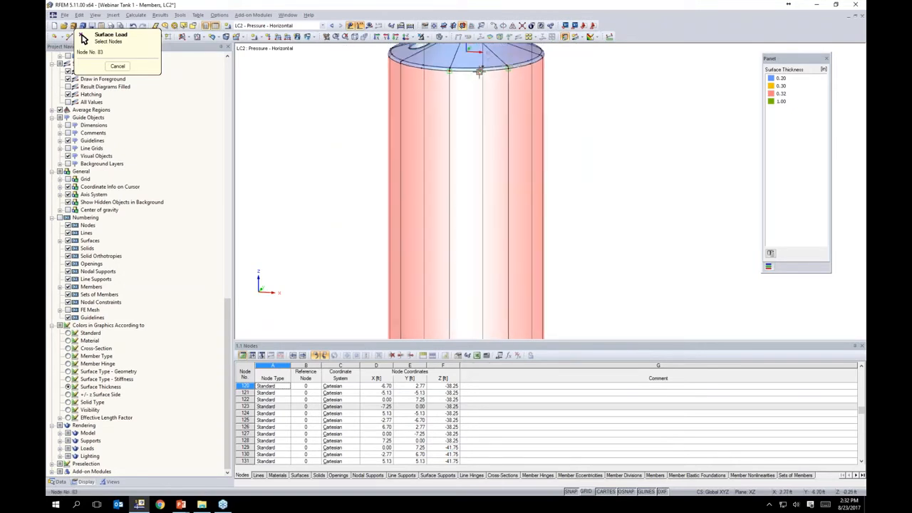
{"action": "middle_click_drag", "start_coordinate": [470, 243], "coordinate": [454, 121]}
{"action": "scroll", "coordinate": [460, 227], "scroll_direction": "up", "scroll_amount": 5}
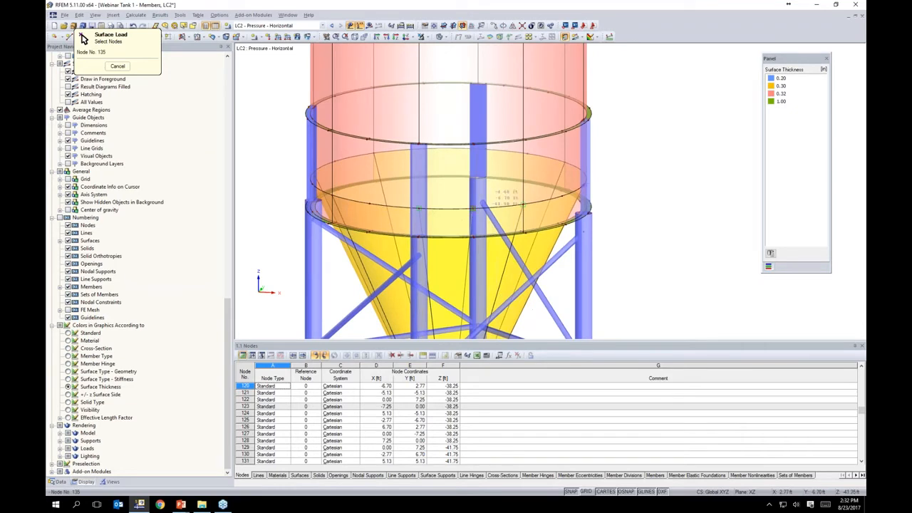
{"action": "left_click", "coordinate": [524, 205]}
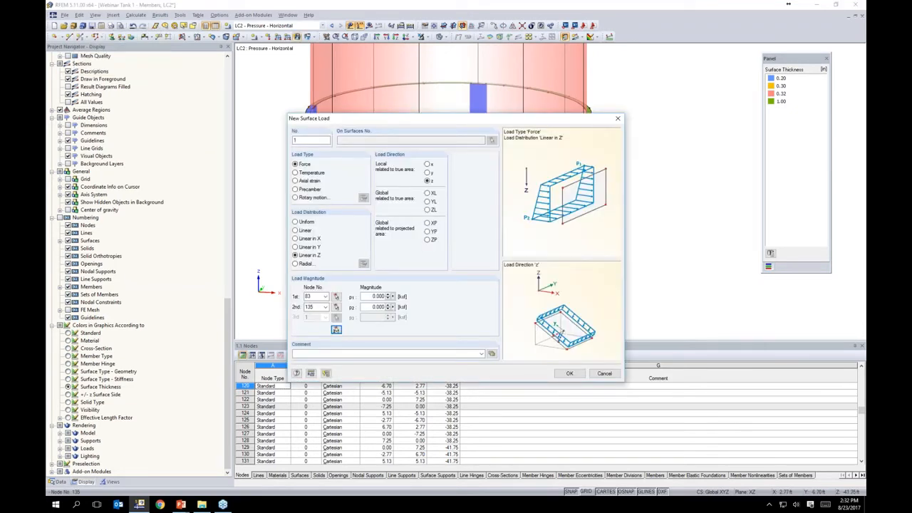
Set the load magnitudes to p1 -0.5 ksf and p2 -5 ksf and apply the load to the tank's upper and lower cylindrical wall surfaces
{"action": "left_click", "coordinate": [377, 296]}
{"action": "type", "text": "-0.5"}
{"action": "key", "text": "Tab"}
{"action": "type", "text": "-5"}
{"action": "left_click", "coordinate": [568, 373]}
{"action": "scroll", "coordinate": [618, 168], "scroll_direction": "down", "scroll_amount": 1}
{"action": "middle_click_drag", "start_coordinate": [618, 168], "coordinate": [597, 177]}
{"action": "left_click", "coordinate": [410, 145]}
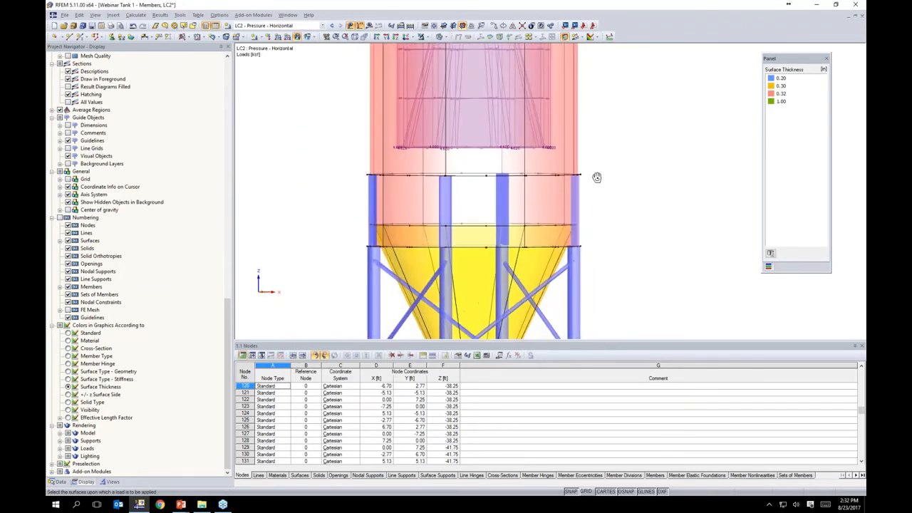
{"action": "left_click", "coordinate": [434, 202]}
Examine the horizontal pressure load along the tank wall from the roof down to the hopper and legs
{"action": "scroll", "coordinate": [632, 193], "scroll_direction": "down", "scroll_amount": 5}
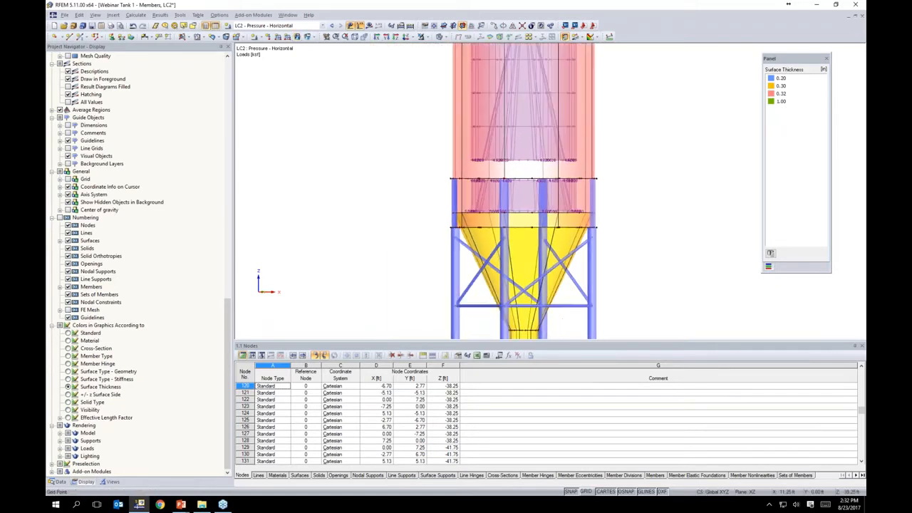
{"action": "middle_click_drag", "start_coordinate": [547, 209], "coordinate": [540, 234], "text": "ctrl"}
{"action": "middle_click_drag", "start_coordinate": [554, 118], "coordinate": [538, 194]}
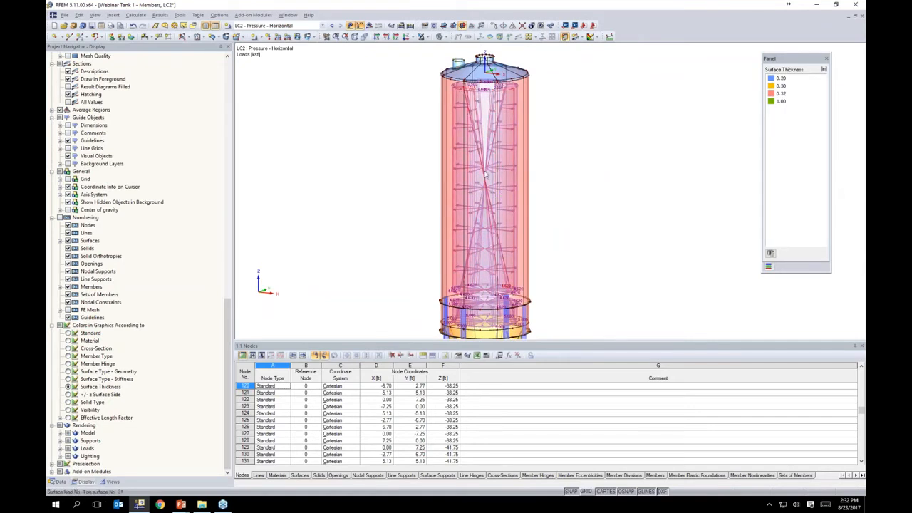
{"action": "middle_click_drag", "start_coordinate": [461, 91], "coordinate": [469, 68]}
{"action": "middle_click_drag", "start_coordinate": [549, 285], "coordinate": [554, 254]}
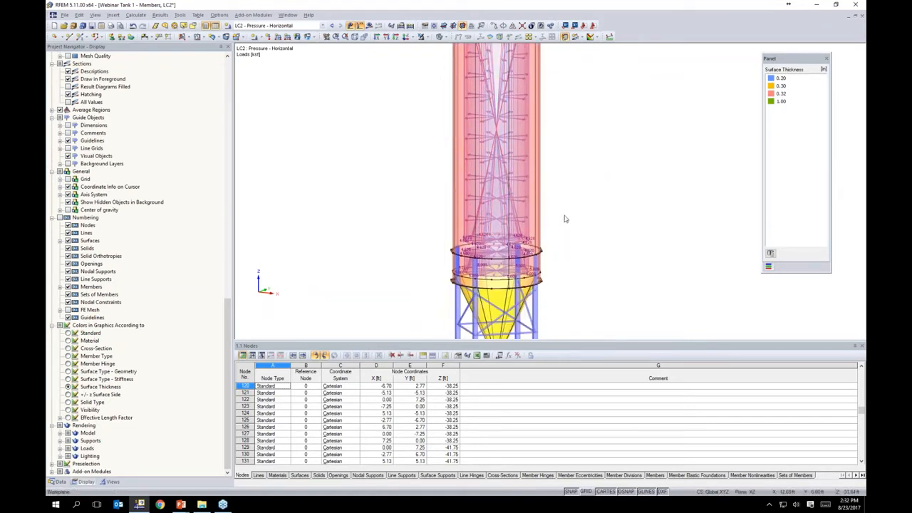
{"action": "middle_click_drag", "start_coordinate": [571, 238], "coordinate": [547, 166]}
{"action": "scroll", "coordinate": [536, 233], "scroll_direction": "up", "scroll_amount": 2}
{"action": "middle_click_drag", "start_coordinate": [539, 246], "coordinate": [547, 206]}
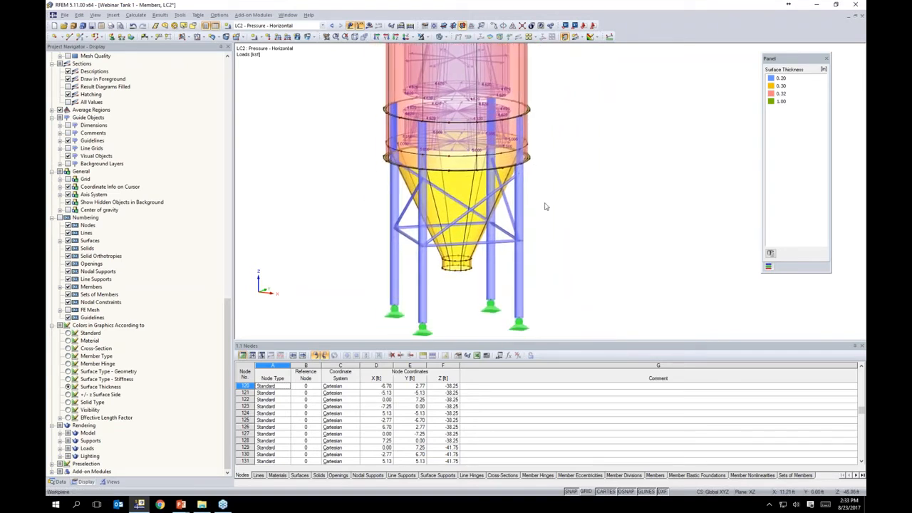
Start a second surface load, linear in Z, from node 135 at the hopper's upper edge to node 216 at the outlet's lower edge
{"action": "left_click", "coordinate": [296, 39]}
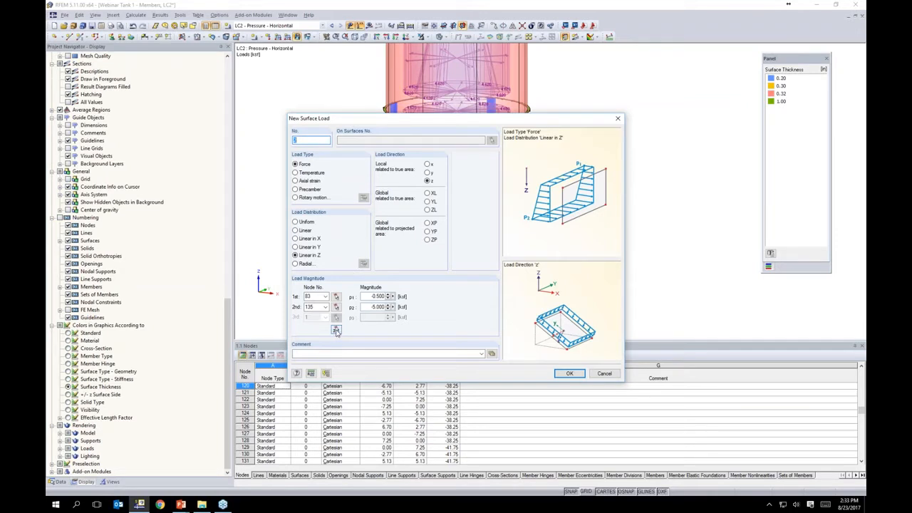
{"action": "left_click", "coordinate": [336, 331]}
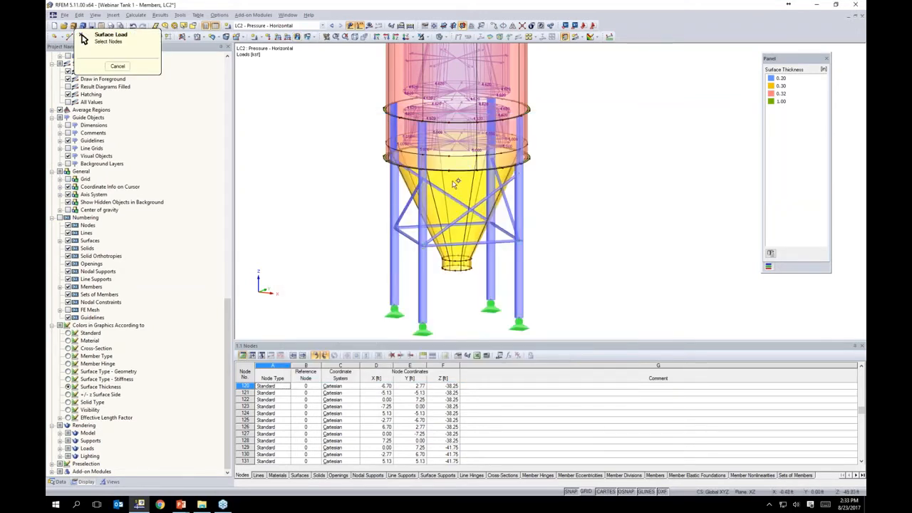
{"action": "scroll", "coordinate": [455, 184], "scroll_direction": "up", "scroll_amount": 2}
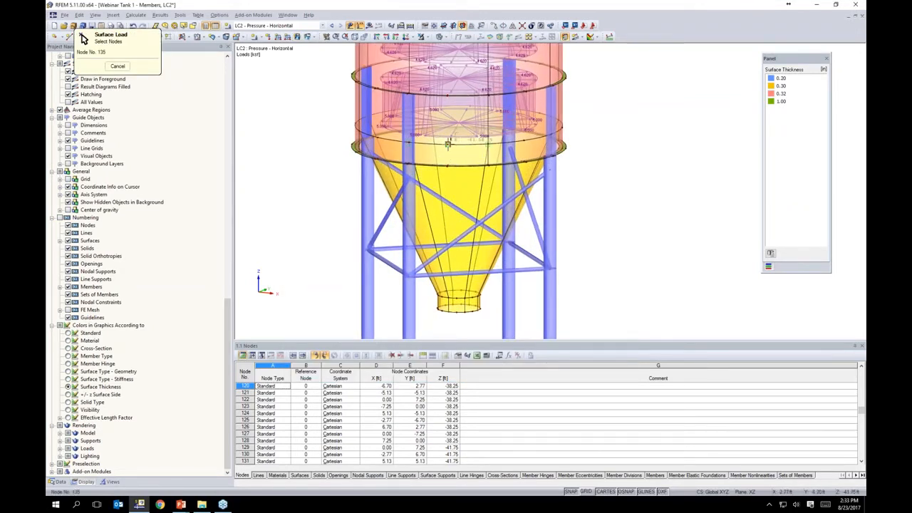
{"action": "left_click", "coordinate": [449, 145]}
{"action": "left_click", "coordinate": [459, 308]}
Set the load magnitudes to p1 -2 ksf and p2 0 ksf and apply the load to the conical hopper and outlet surfaces
{"action": "left_click", "coordinate": [378, 297]}
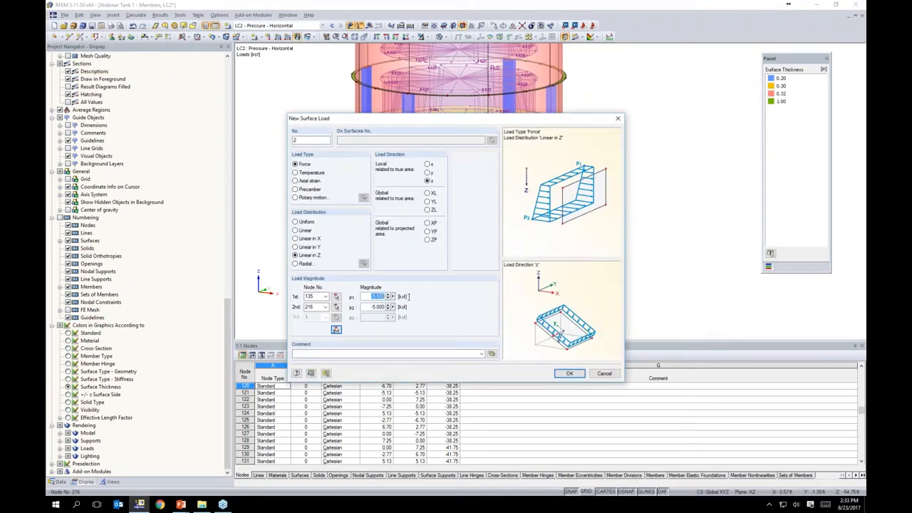
{"action": "type", "text": "-2"}
{"action": "key", "text": "Tab"}
{"action": "type", "text": "0"}
{"action": "left_click", "coordinate": [569, 373]}
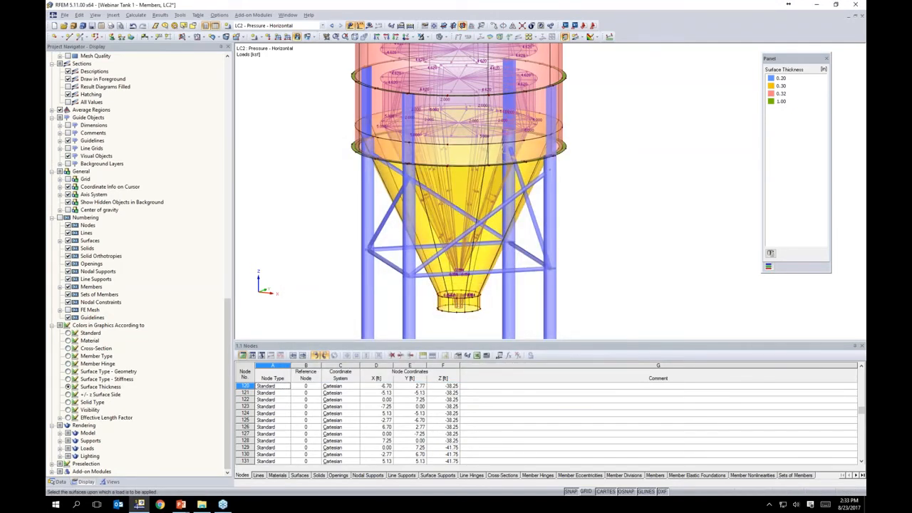
{"action": "middle_click_drag", "start_coordinate": [611, 236], "coordinate": [586, 201], "text": "ctrl"}
{"action": "scroll", "coordinate": [604, 191], "scroll_direction": "up", "scroll_amount": 6}
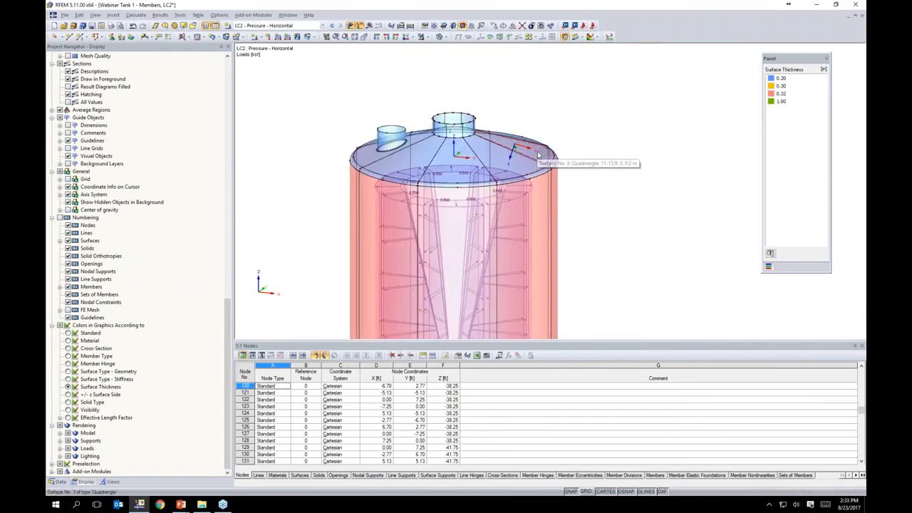
{"action": "middle_click_drag", "start_coordinate": [604, 192], "coordinate": [602, 188], "text": "ctrl"}
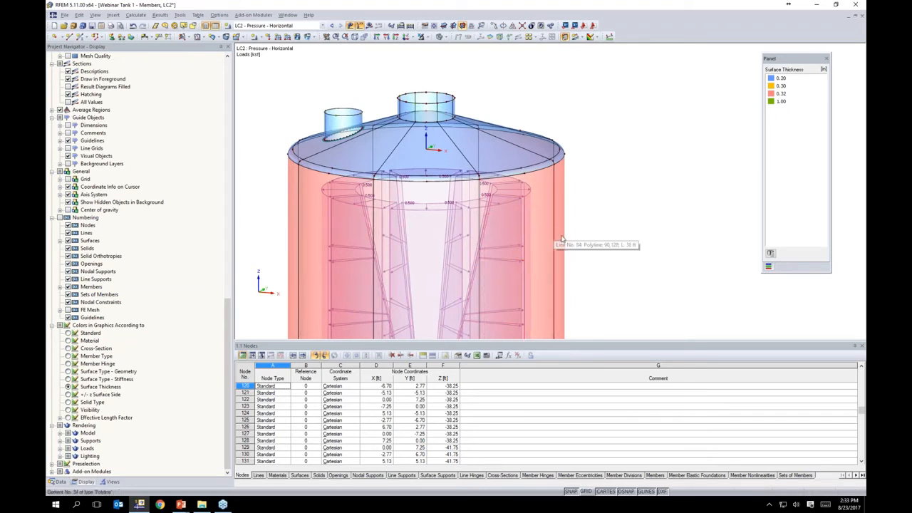
{"action": "middle_click_drag", "start_coordinate": [606, 192], "coordinate": [600, 202], "text": "ctrl"}
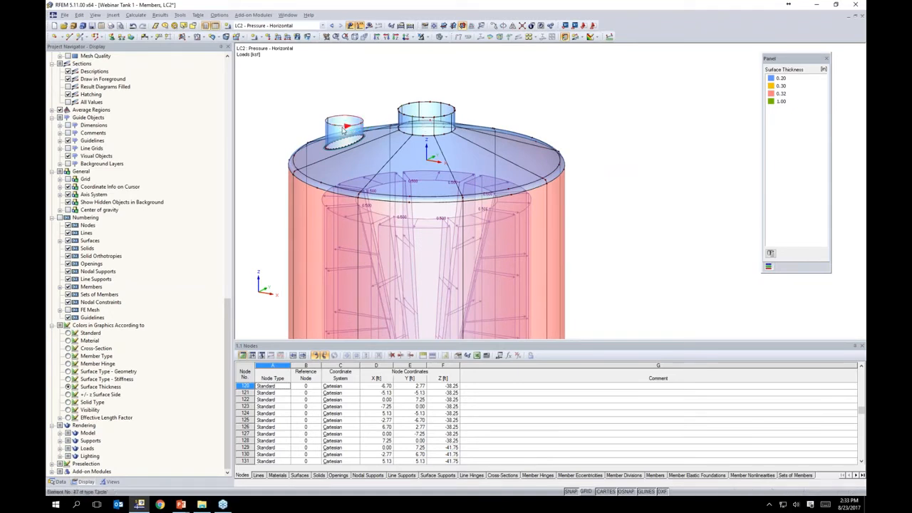
Start a new free rectangular load and assign it to the roof and nozzle surfaces 1-16,18-26 of the tank
{"action": "scroll", "coordinate": [304, 184], "scroll_direction": "up", "scroll_amount": 2}
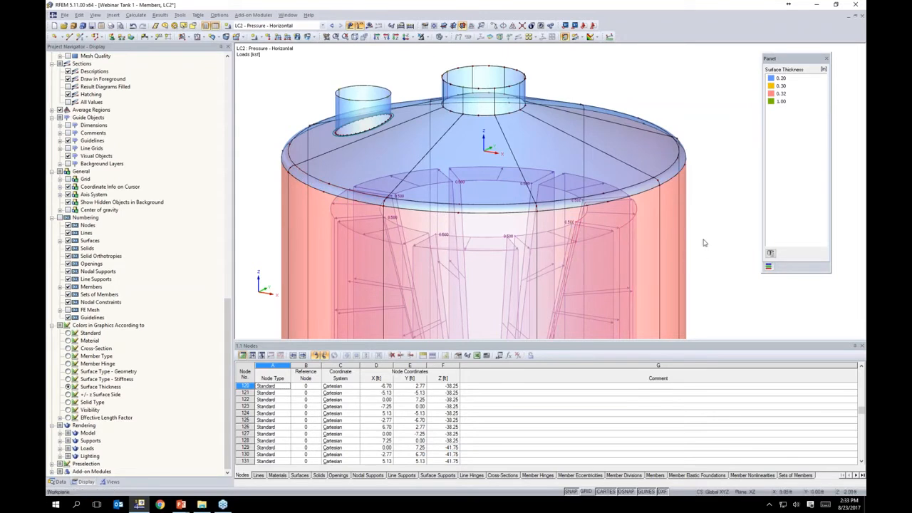
{"action": "scroll", "coordinate": [703, 246], "scroll_direction": "down", "scroll_amount": 3}
{"action": "middle_click_drag", "start_coordinate": [704, 232], "coordinate": [630, 199], "text": "ctrl"}
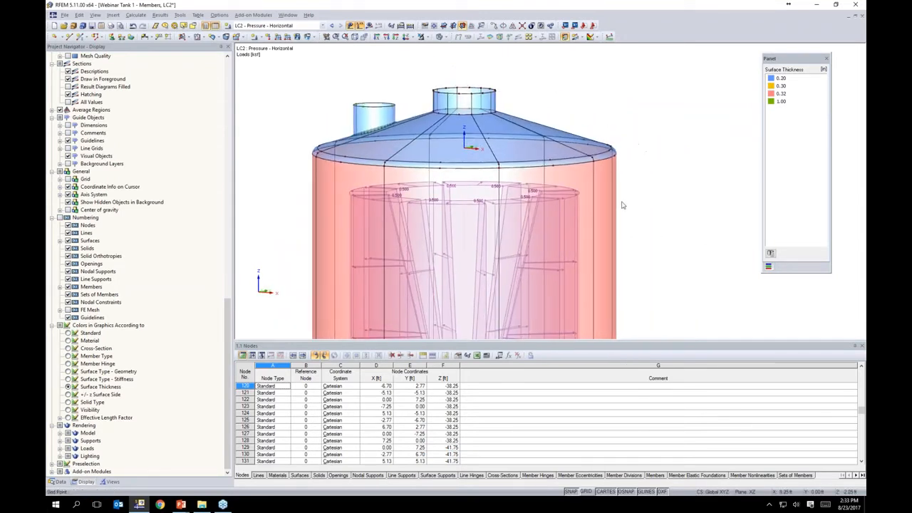
{"action": "left_click", "coordinate": [314, 38]}
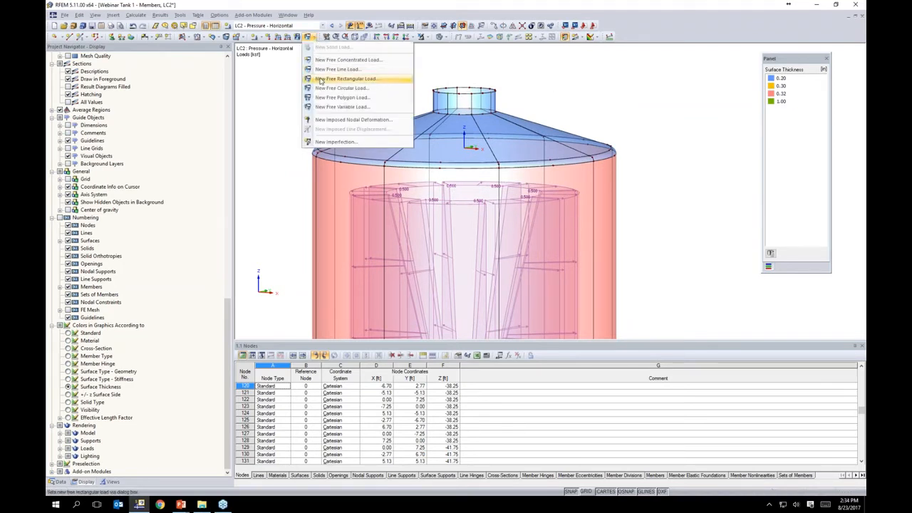
{"action": "left_click", "coordinate": [320, 84]}
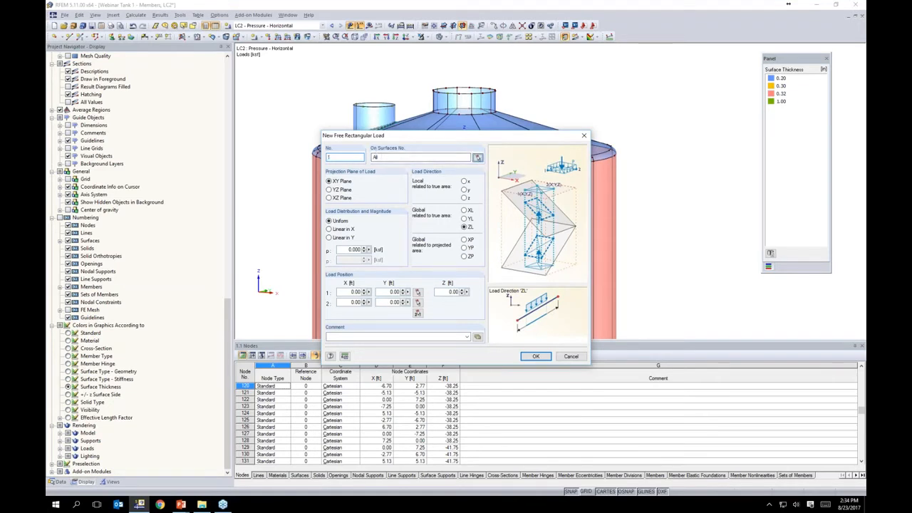
{"action": "left_click", "coordinate": [477, 157]}
{"action": "left_click_drag", "start_coordinate": [291, 69], "coordinate": [656, 178]}
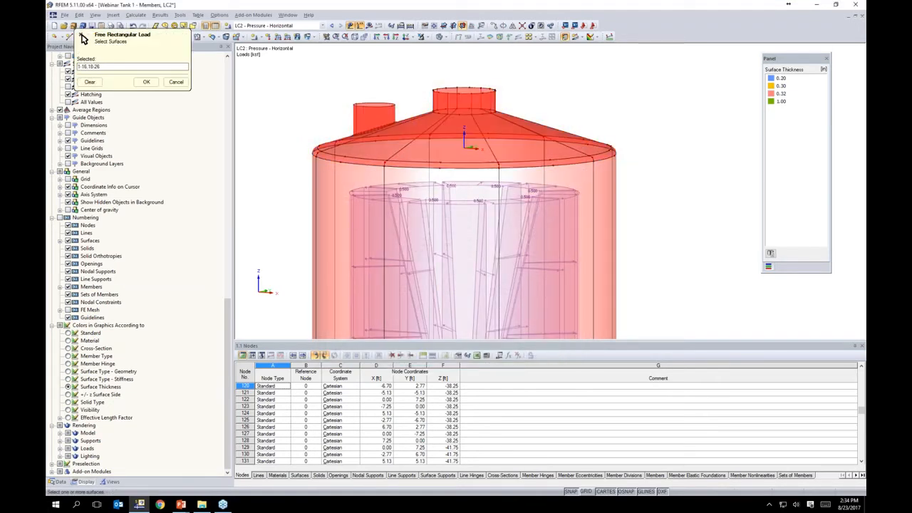
{"action": "left_click", "coordinate": [147, 82]}
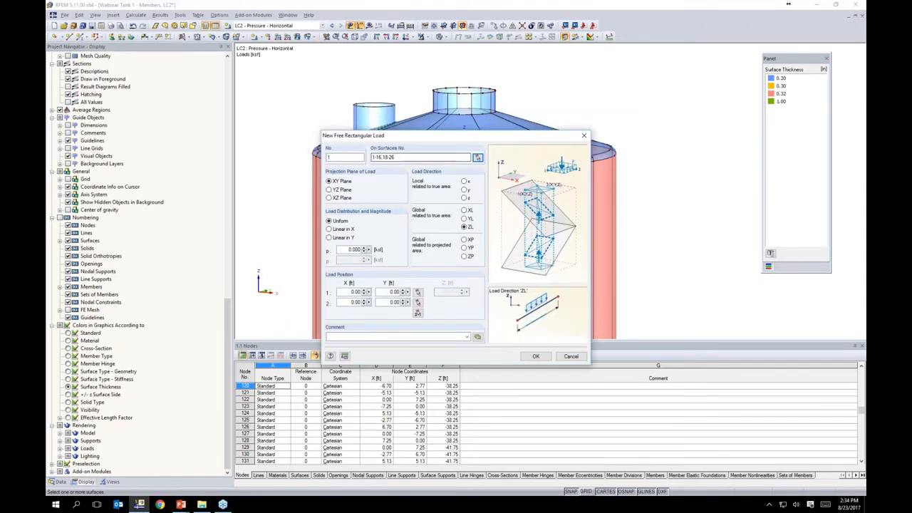
Define the load in local z on the YZ projection plane, varying linearly in Z from -0.500 to 0 ksf
{"action": "left_click", "coordinate": [465, 198]}
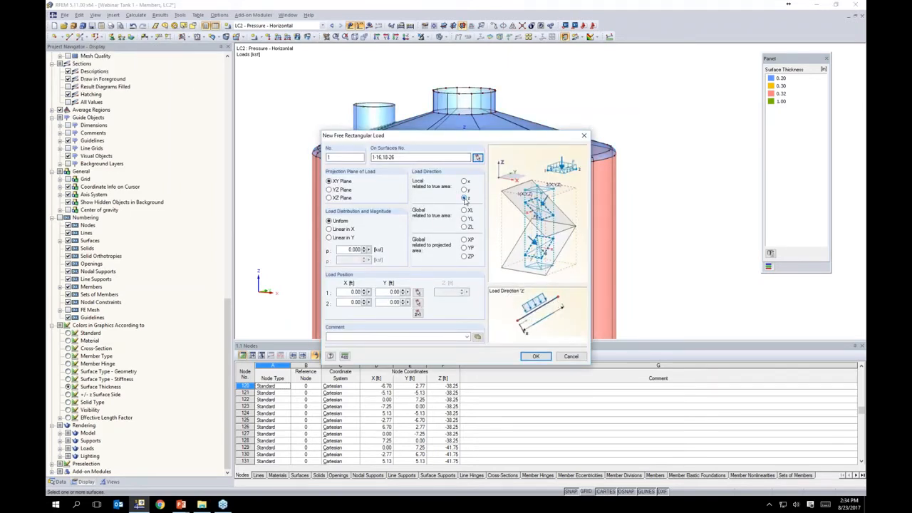
{"action": "left_click", "coordinate": [329, 190]}
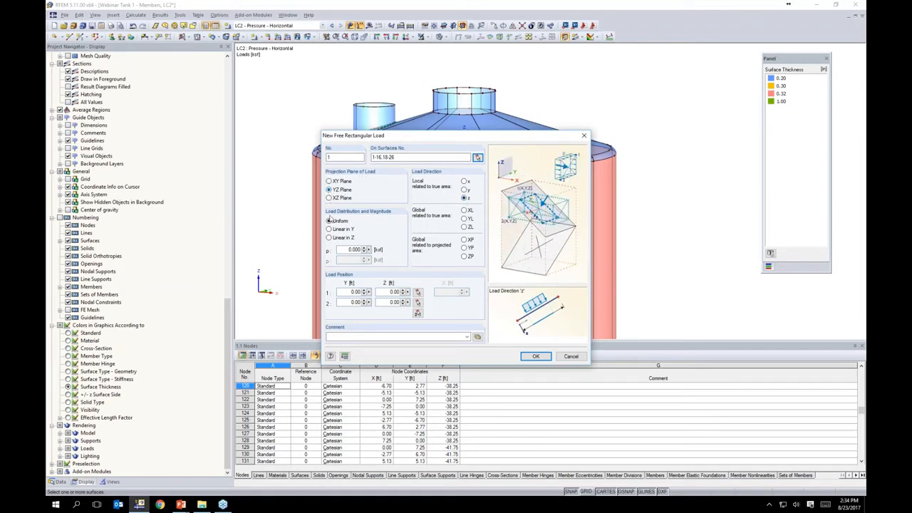
{"action": "left_click", "coordinate": [330, 238]}
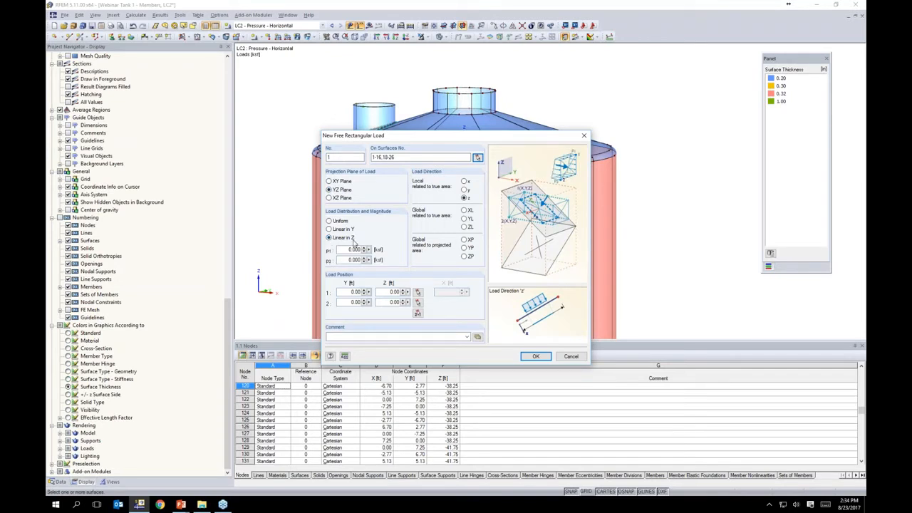
{"action": "double_click", "coordinate": [353, 249]}
{"action": "key", "text": "Tab"}
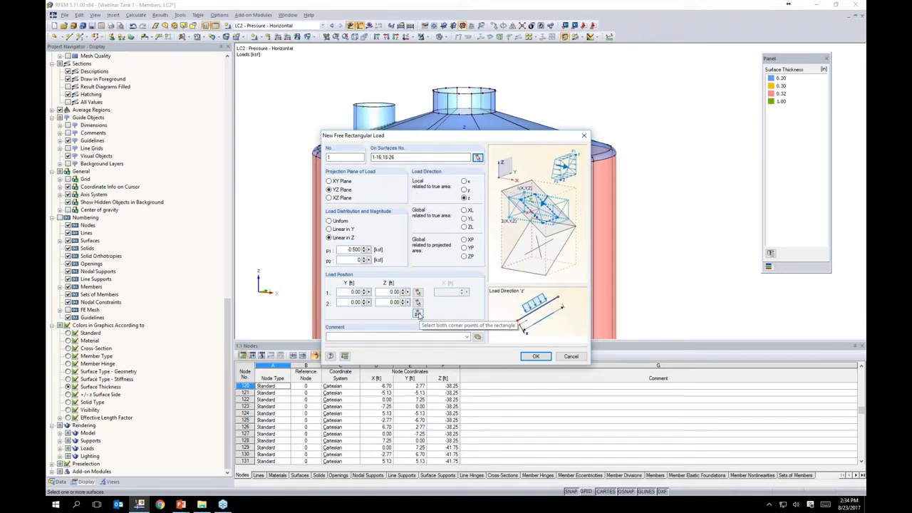
Place the load rectangle around the roof from Y -10.00, Z -0.25 to Y 12.00, Z 2.75 ft, using the grid temporarily, and create the load
{"action": "left_click", "coordinate": [419, 314]}
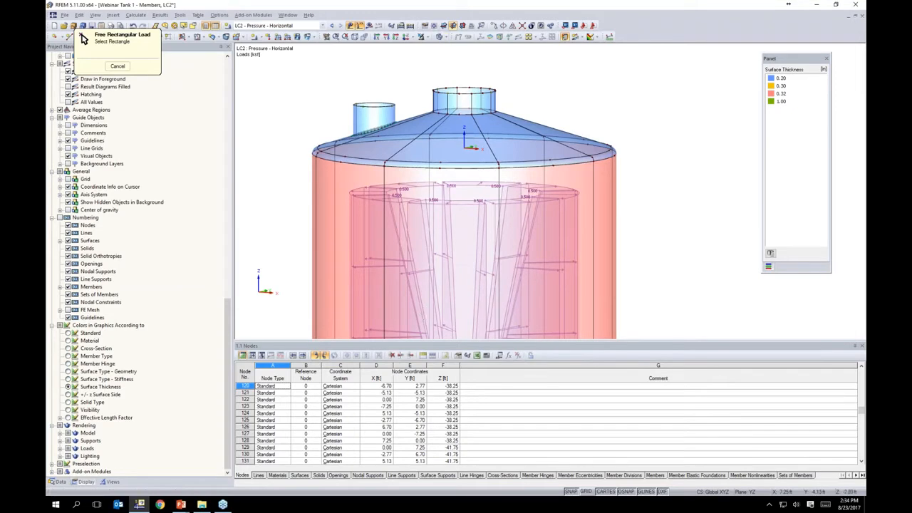
{"action": "left_click", "coordinate": [586, 491]}
{"action": "scroll", "coordinate": [628, 207], "scroll_direction": "down", "scroll_amount": 3}
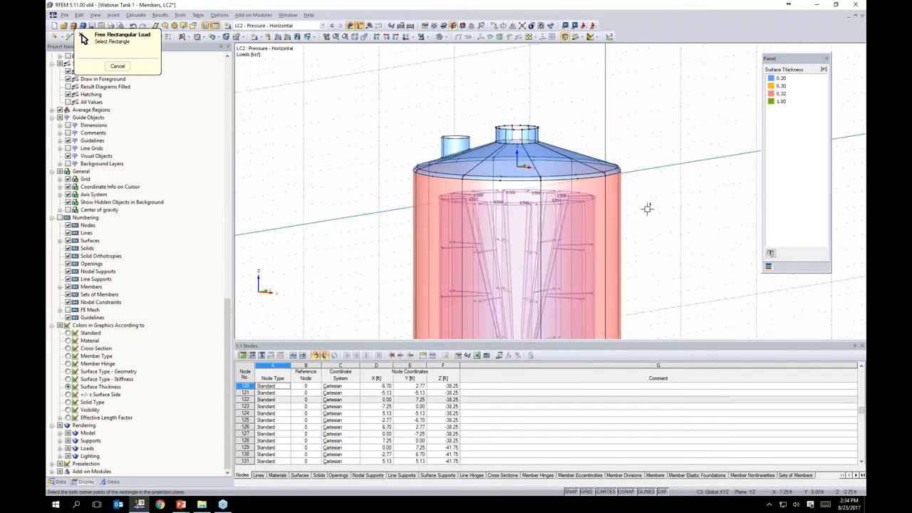
{"action": "middle_click_drag", "start_coordinate": [385, 198], "coordinate": [404, 189], "text": "ctrl"}
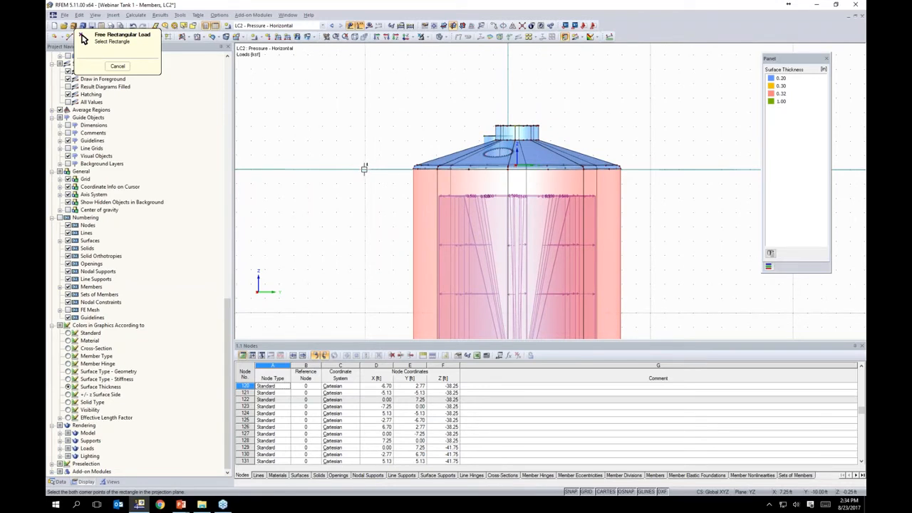
{"action": "left_click", "coordinate": [365, 169]}
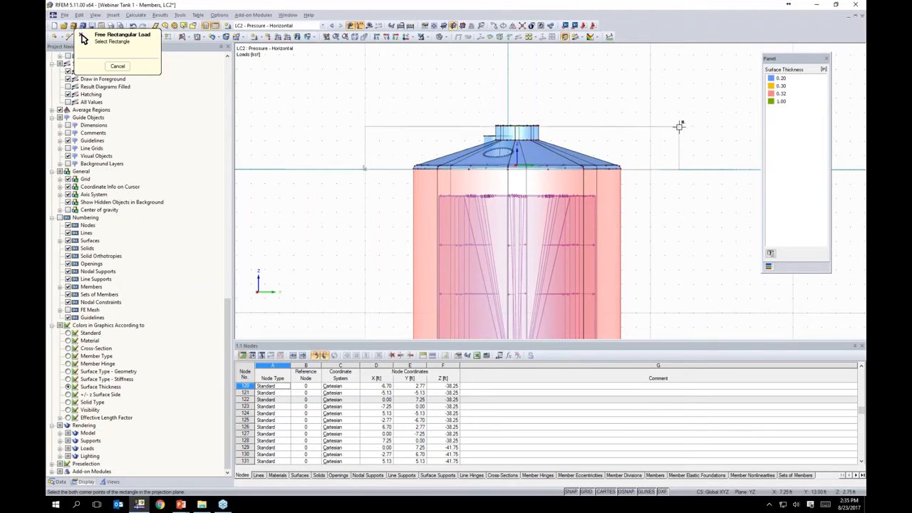
{"action": "left_click", "coordinate": [679, 126]}
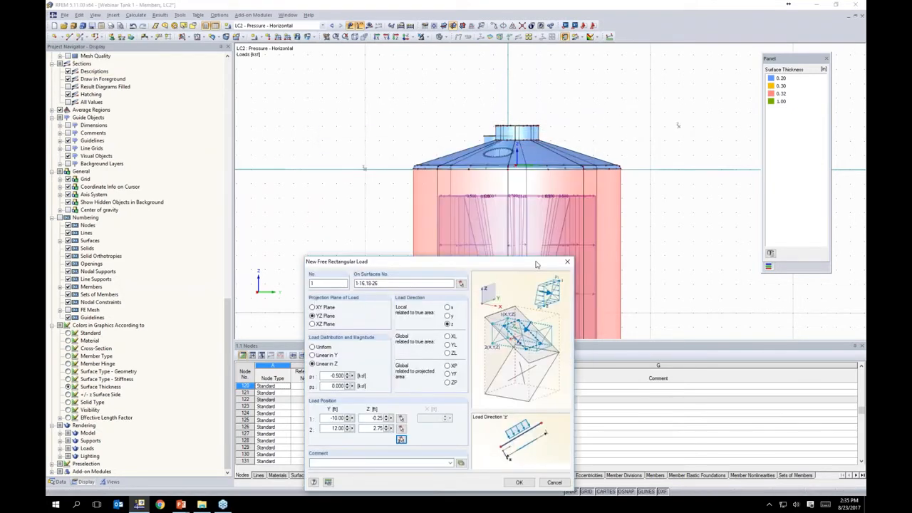
{"action": "left_click_drag", "start_coordinate": [417, 266], "coordinate": [416, 104]}
{"action": "left_click", "coordinate": [519, 321]}
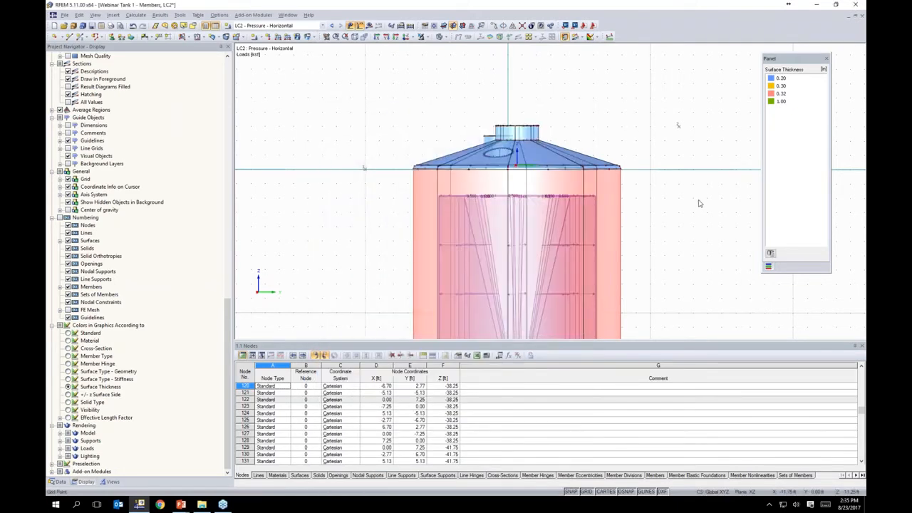
{"action": "left_click", "coordinate": [586, 492]}
Examine the free rectangular load on the tank roof from several sides, along with the pressure loads down the tank wall
{"action": "middle_click_drag", "start_coordinate": [670, 197], "coordinate": [314, 228], "text": "ctrl"}
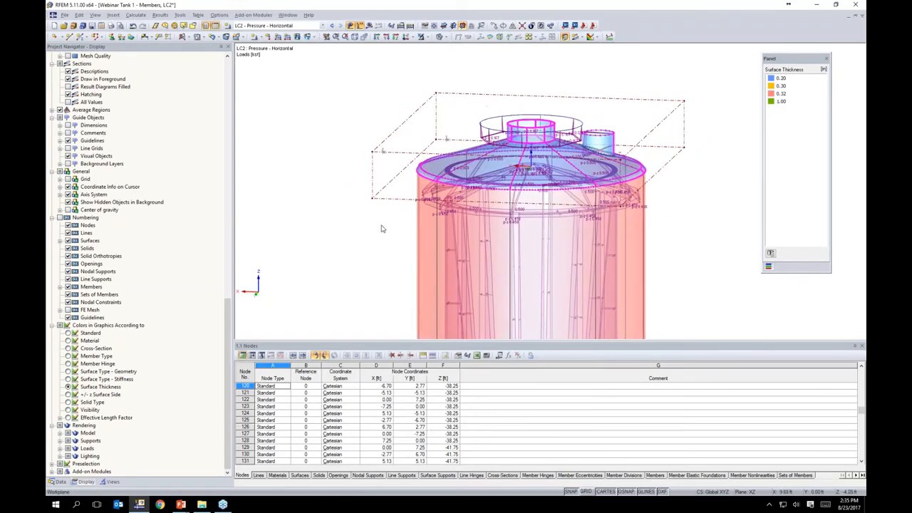
{"action": "scroll", "coordinate": [382, 229], "scroll_direction": "up", "scroll_amount": 3}
{"action": "scroll", "coordinate": [544, 136], "scroll_direction": "down", "scroll_amount": 1}
{"action": "middle_click_drag", "start_coordinate": [543, 137], "coordinate": [426, 159]}
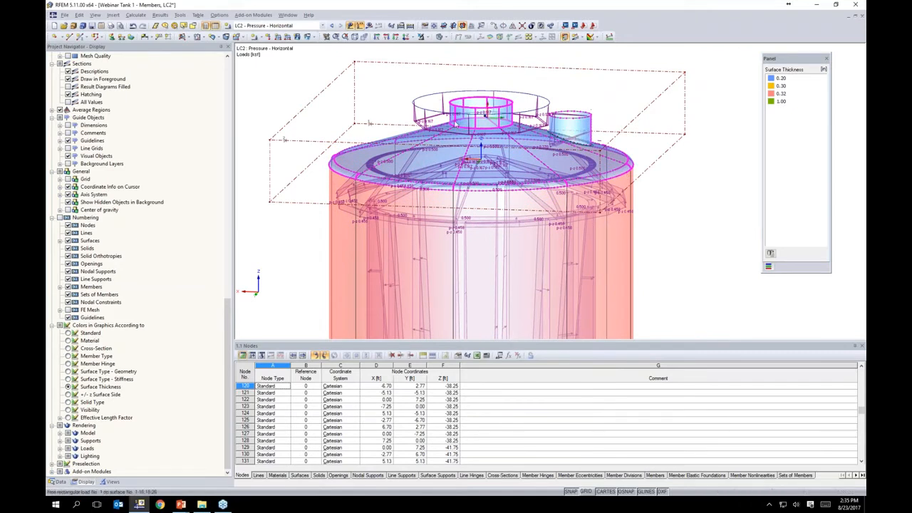
{"action": "middle_click_drag", "start_coordinate": [727, 218], "coordinate": [705, 215], "text": "ctrl"}
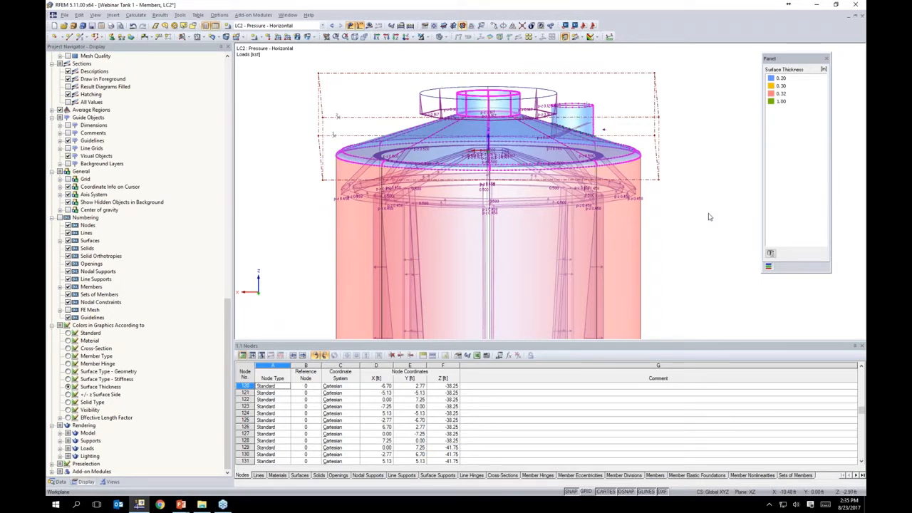
{"action": "middle_click_drag", "start_coordinate": [299, 255], "coordinate": [566, 156], "text": "ctrl"}
{"action": "scroll", "coordinate": [566, 156], "scroll_direction": "down", "scroll_amount": 2}
{"action": "middle_click_drag", "start_coordinate": [585, 206], "coordinate": [549, 166]}
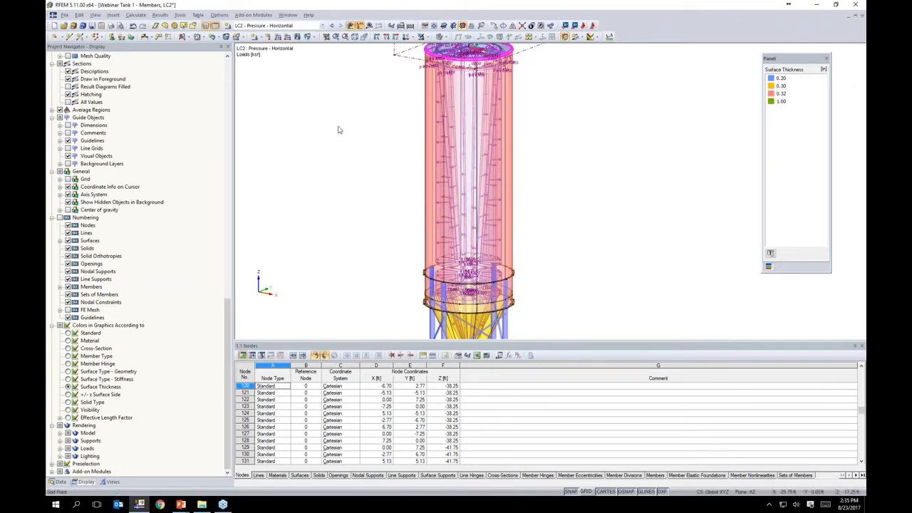
Copy the Pressure - Horizontal load case as LC3 and change its description to Pressure - Vertical
{"action": "left_click", "coordinate": [261, 37]}
{"action": "left_click", "coordinate": [262, 38]}
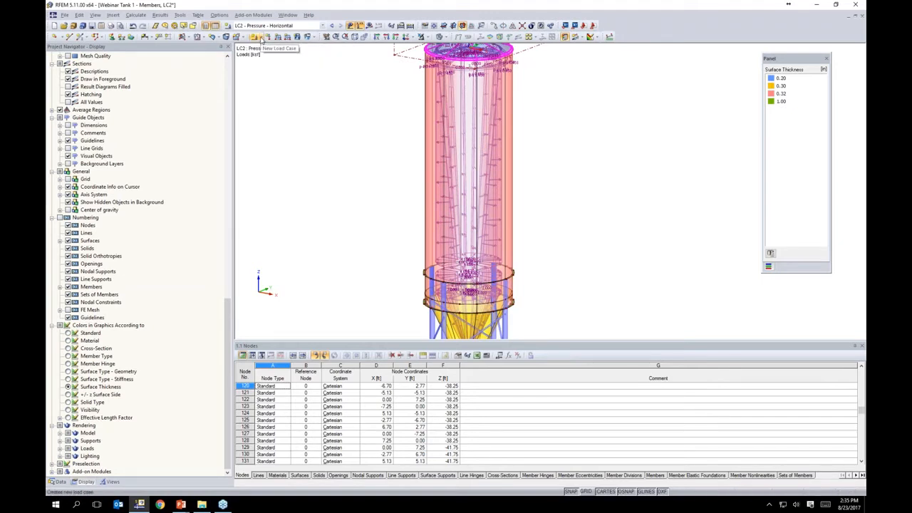
{"action": "left_click", "coordinate": [260, 37]}
{"action": "left_click", "coordinate": [263, 48]}
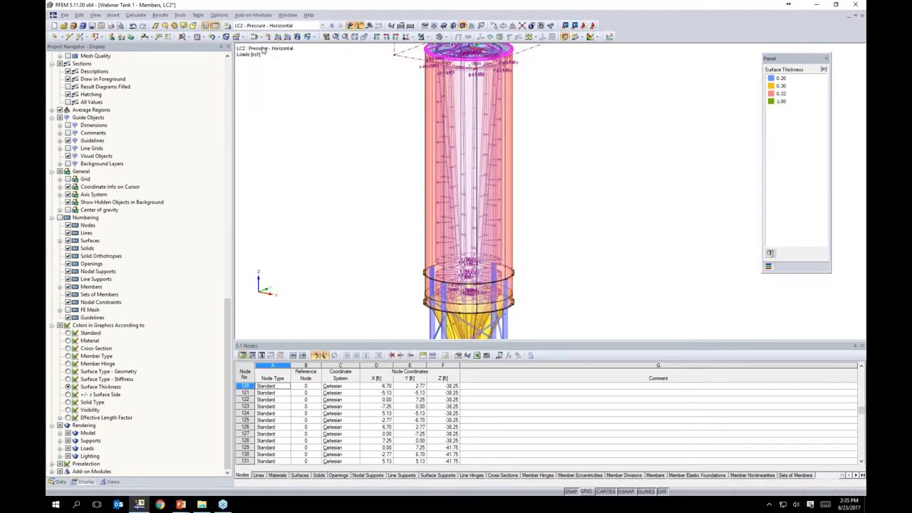
{"action": "left_click", "coordinate": [324, 146]}
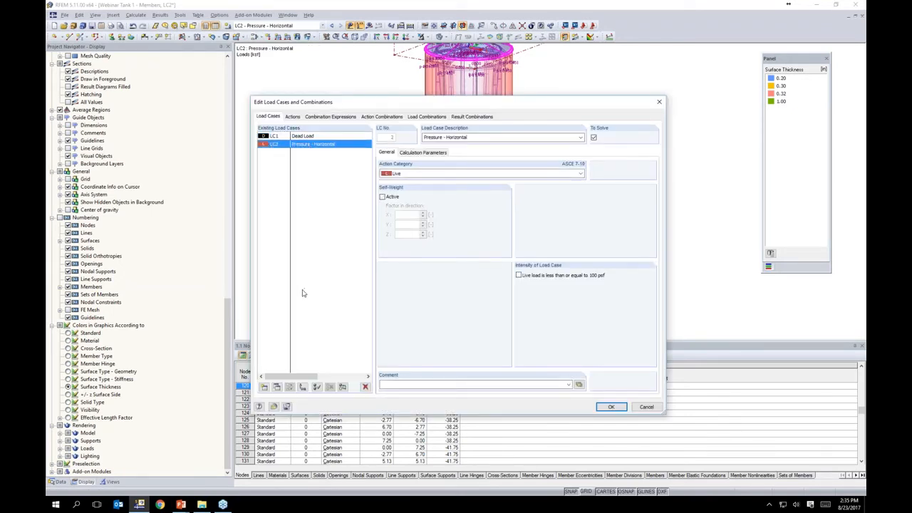
{"action": "left_click", "coordinate": [278, 387]}
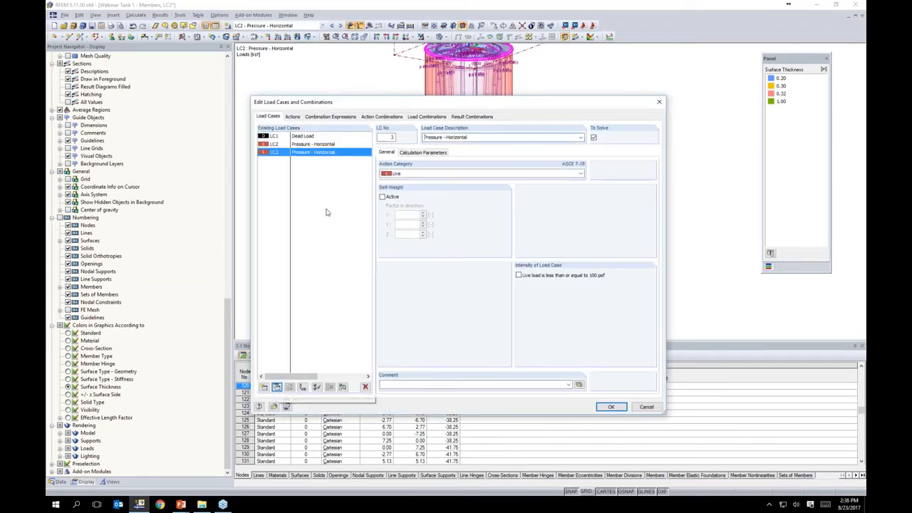
{"action": "double_click", "coordinate": [455, 137]}
{"action": "type", "text": "Vertic"}
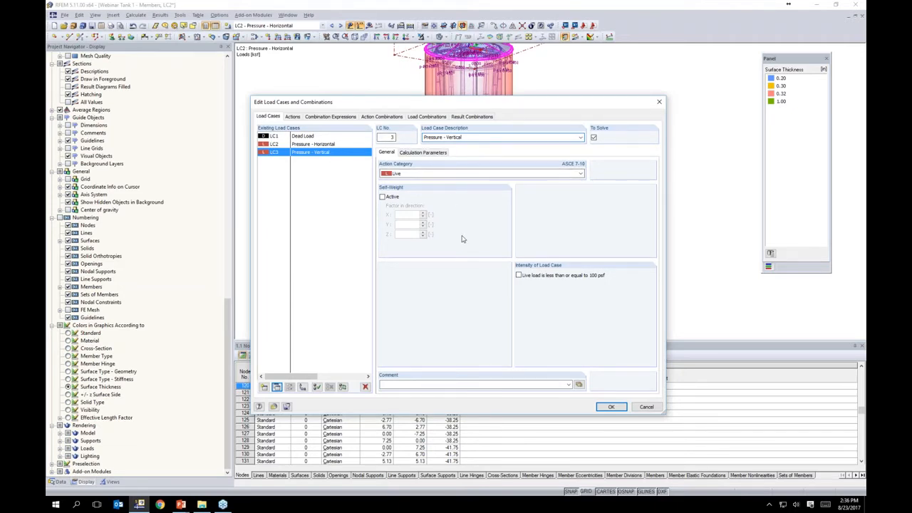
{"action": "left_click", "coordinate": [611, 407]}
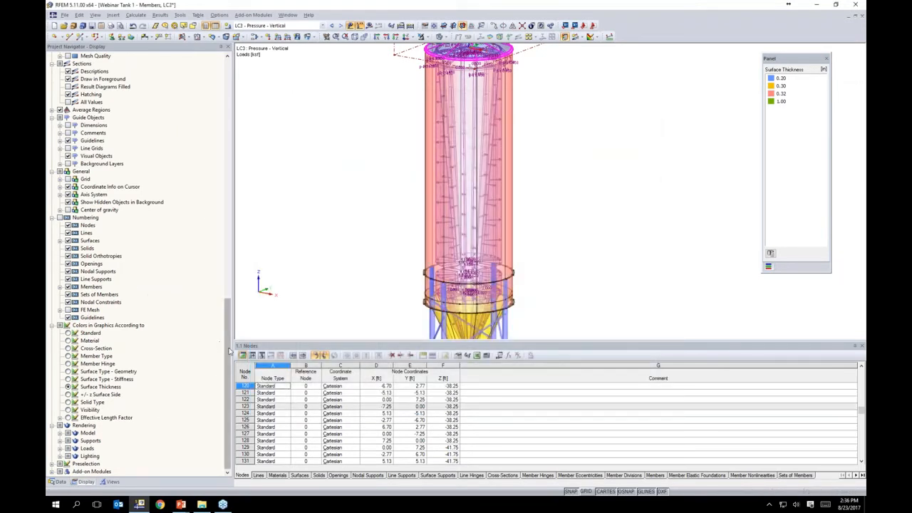
List the surface loads of load case LC3 Pressure - Vertical in the project data tree
{"action": "left_click", "coordinate": [61, 483]}
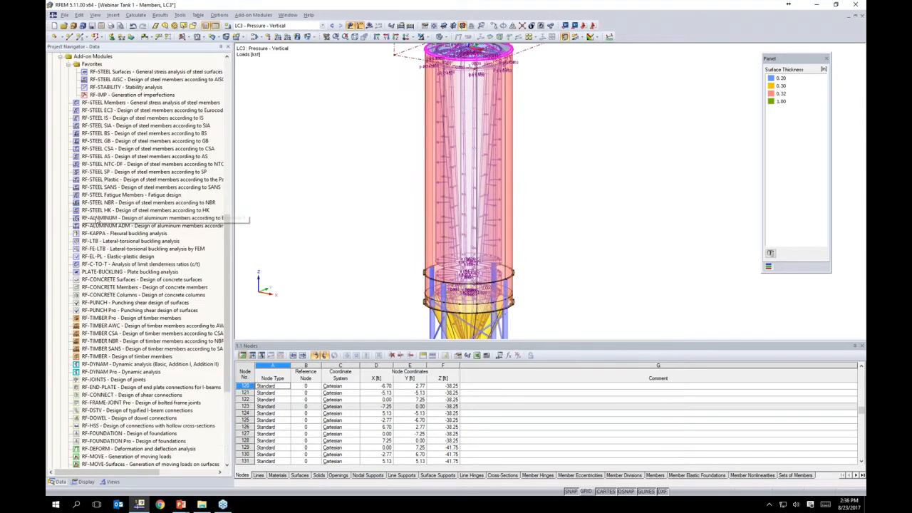
{"action": "scroll", "coordinate": [96, 221], "scroll_direction": "up", "scroll_amount": 10}
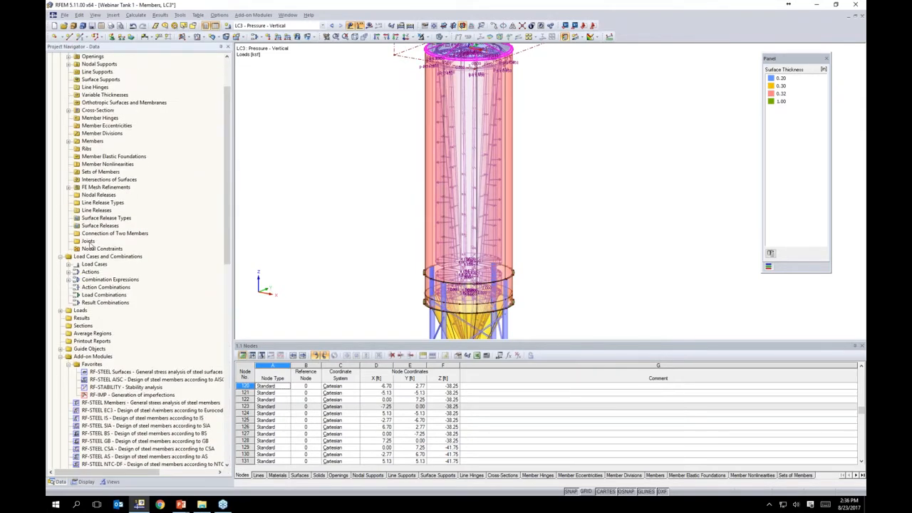
{"action": "scroll", "coordinate": [92, 214], "scroll_direction": "down", "scroll_amount": 3}
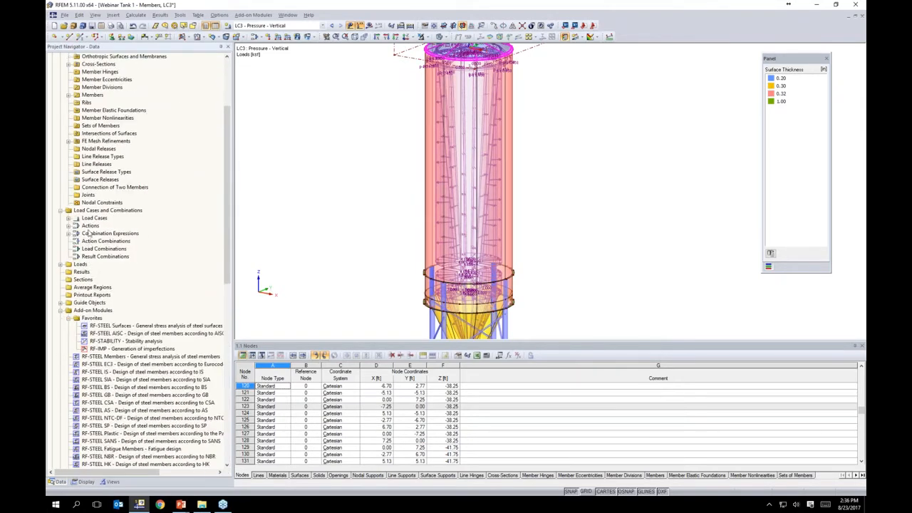
{"action": "left_click", "coordinate": [60, 264]}
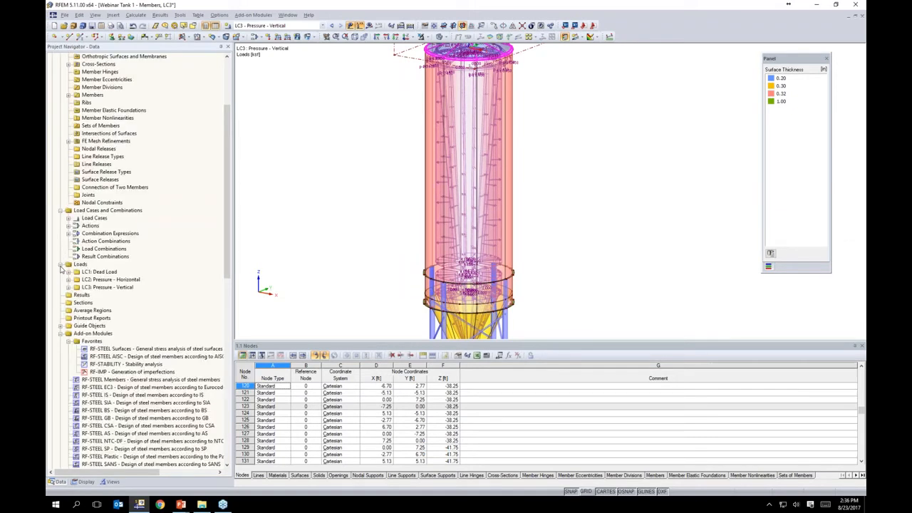
{"action": "left_click", "coordinate": [108, 288]}
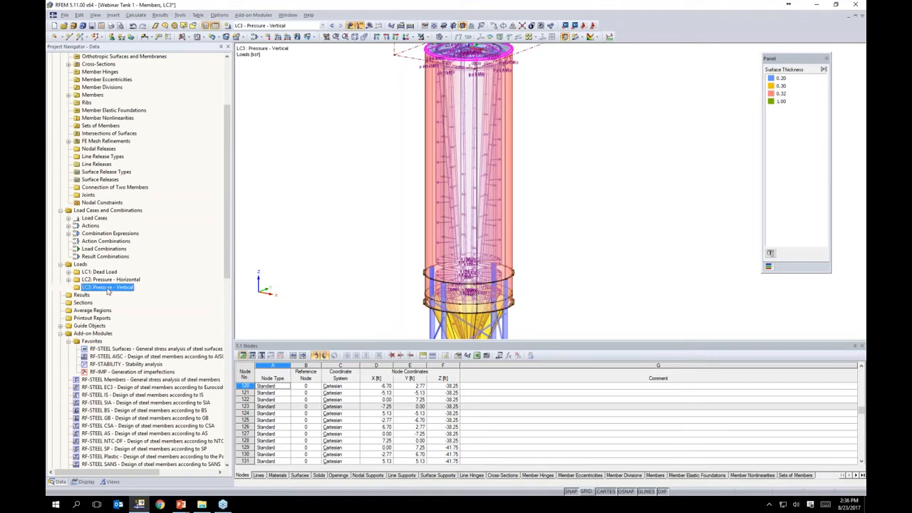
{"action": "left_click", "coordinate": [68, 288]}
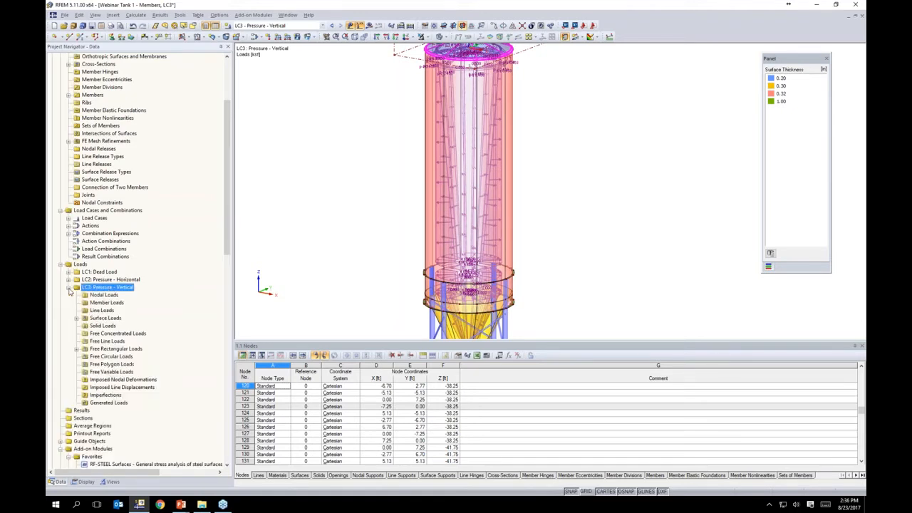
{"action": "left_click", "coordinate": [76, 318]}
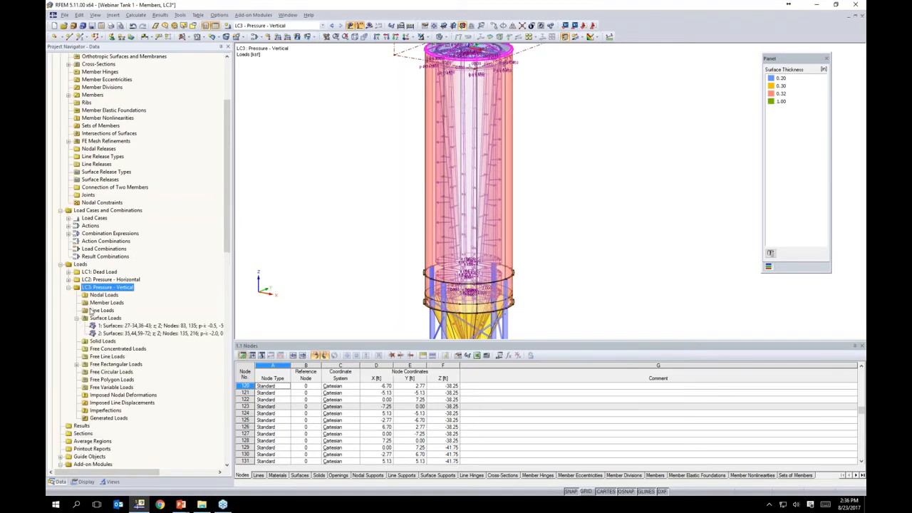
Edit the LC3 surface load on surfaces 27-34,36-43 to act in local x, with p1 set to 0 and p2 to 0.5 ksf
{"action": "left_click", "coordinate": [136, 325]}
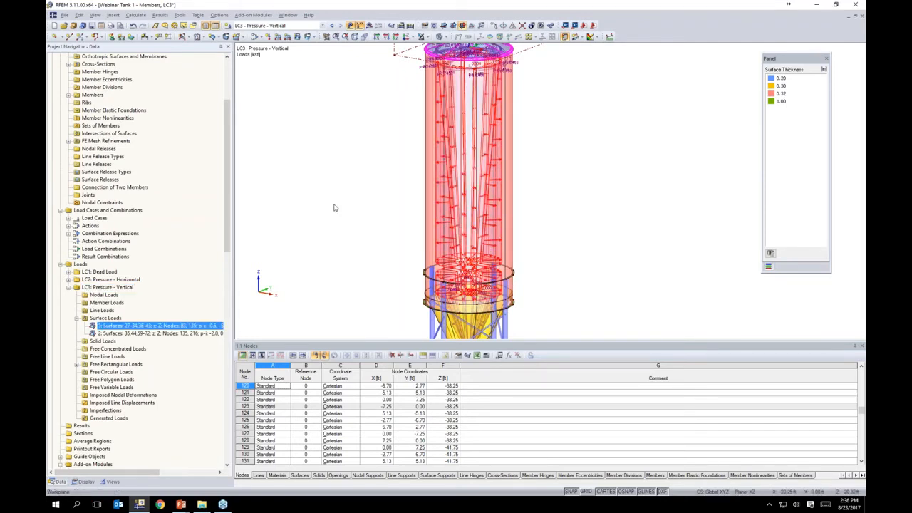
{"action": "right_click", "coordinate": [137, 325]}
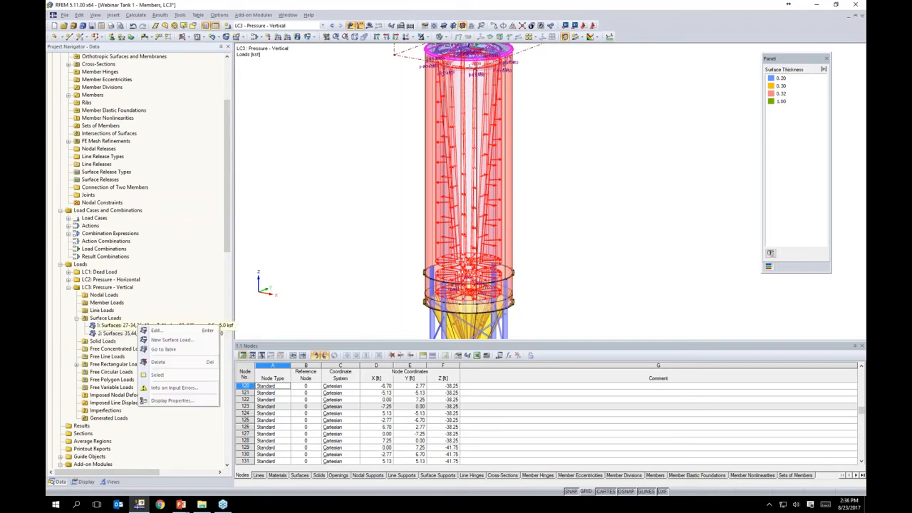
{"action": "left_click", "coordinate": [152, 331]}
{"action": "double_click", "coordinate": [171, 328]}
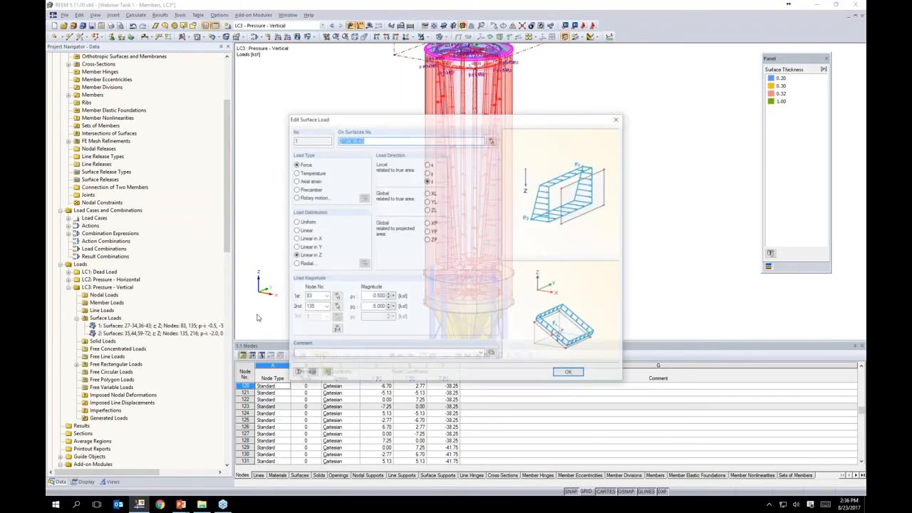
{"action": "left_click_drag", "start_coordinate": [417, 123], "coordinate": [434, 126]}
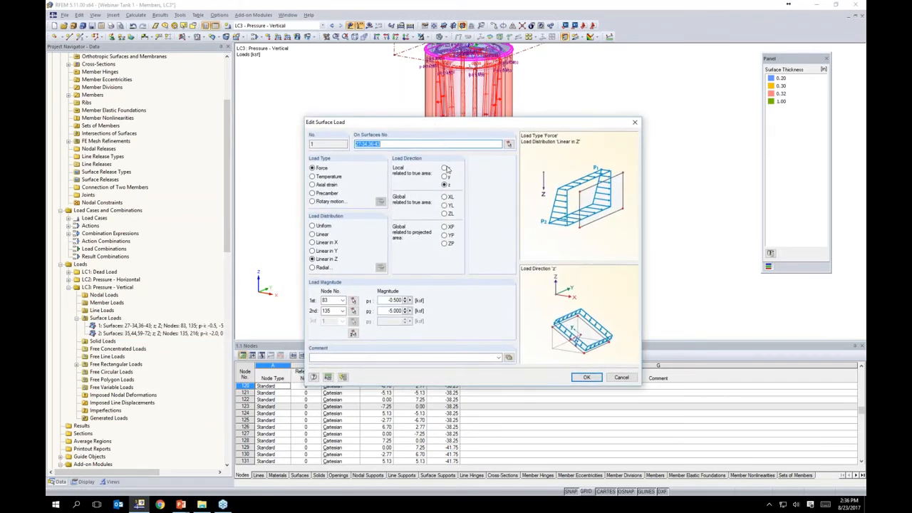
{"action": "left_click", "coordinate": [444, 169]}
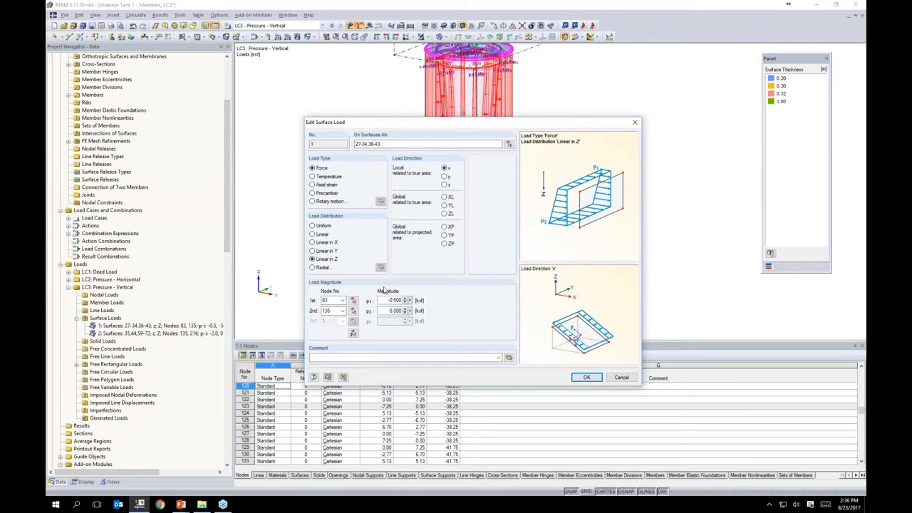
{"action": "left_click_drag", "start_coordinate": [384, 300], "coordinate": [407, 301]}
{"action": "type", "text": "0"}
{"action": "key", "text": "Tab"}
{"action": "type", "text": "-"}
{"action": "left_click", "coordinate": [587, 377]}
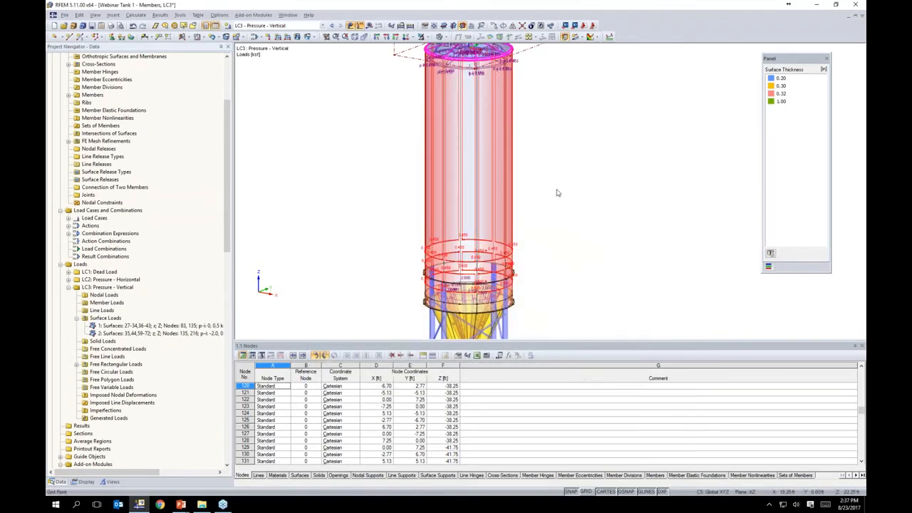
Edit the LC3 surface load on hopper surfaces 35,44,59-72 to act in local x, with p1 set to 0.5 ksf
{"action": "scroll", "coordinate": [546, 286], "scroll_direction": "up", "scroll_amount": 3}
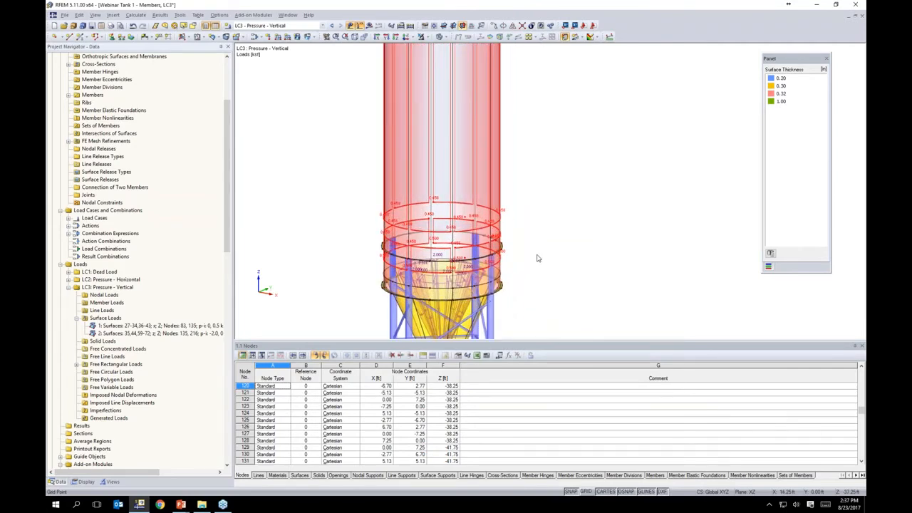
{"action": "scroll", "coordinate": [478, 227], "scroll_direction": "up", "scroll_amount": 3}
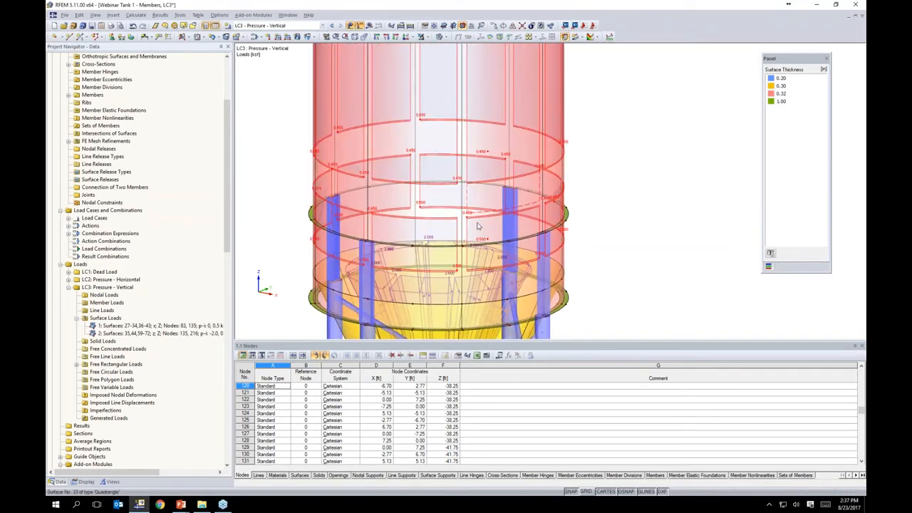
{"action": "scroll", "coordinate": [478, 227], "scroll_direction": "up", "scroll_amount": 6}
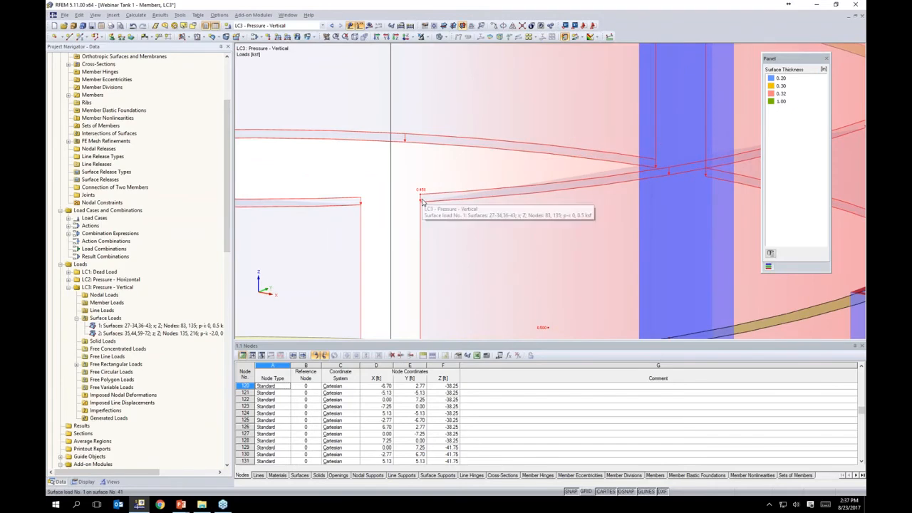
{"action": "scroll", "coordinate": [428, 207], "scroll_direction": "down", "scroll_amount": 6}
{"action": "scroll", "coordinate": [432, 208], "scroll_direction": "down", "scroll_amount": 4}
{"action": "scroll", "coordinate": [531, 218], "scroll_direction": "down", "scroll_amount": 2}
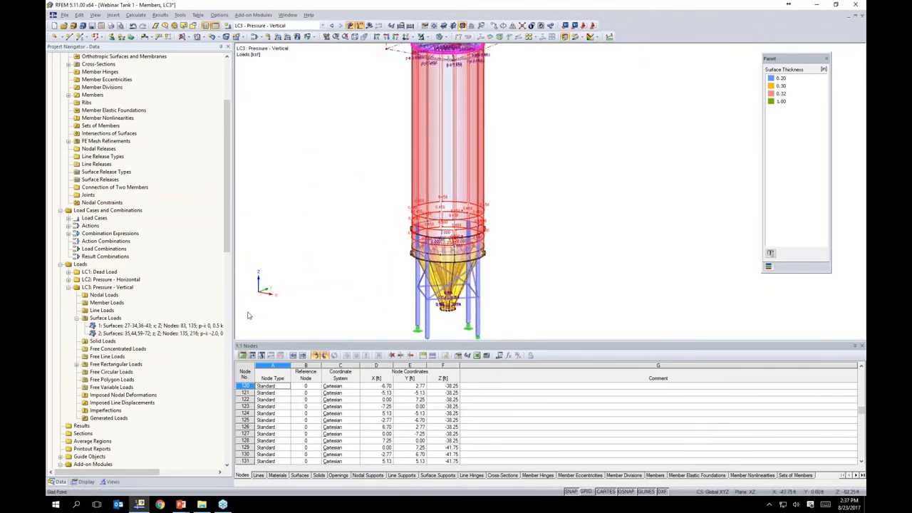
{"action": "right_click", "coordinate": [131, 335]}
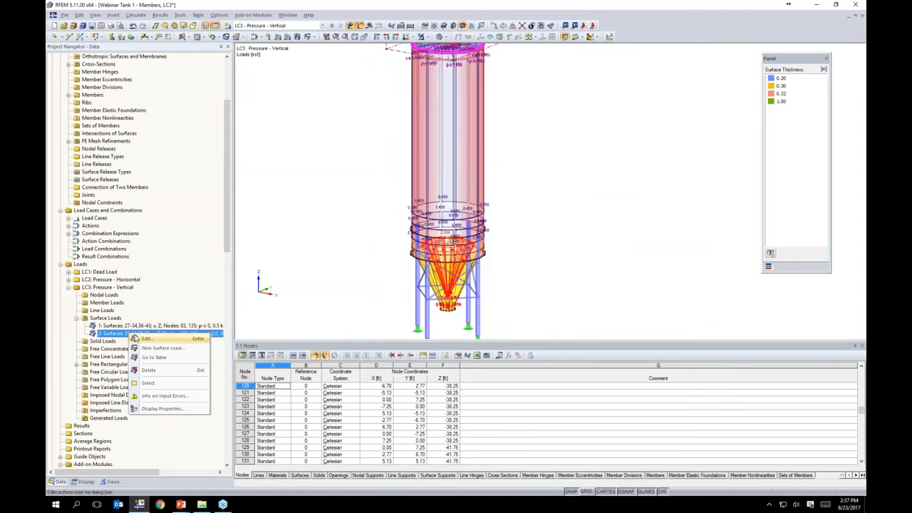
{"action": "left_click", "coordinate": [145, 339]}
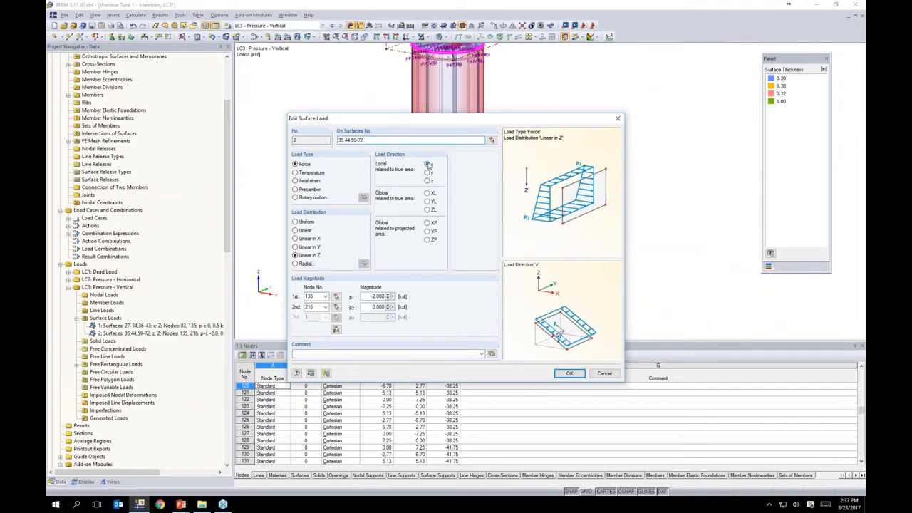
{"action": "left_click_drag", "start_coordinate": [369, 297], "coordinate": [402, 297]}
{"action": "type", "text": "0.5"}
{"action": "left_click", "coordinate": [569, 374]}
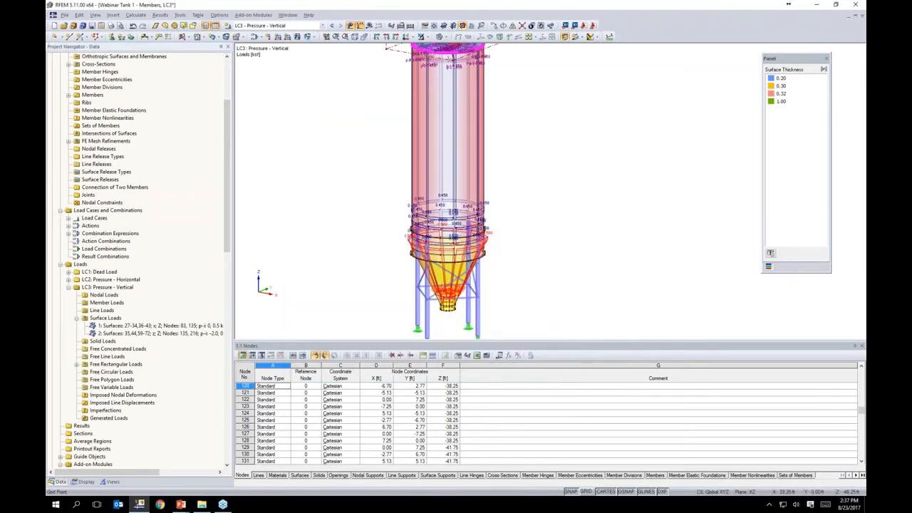
Delete the copied free rectangular load on the tank roof from LC3
{"action": "scroll", "coordinate": [525, 195], "scroll_direction": "up", "scroll_amount": 5}
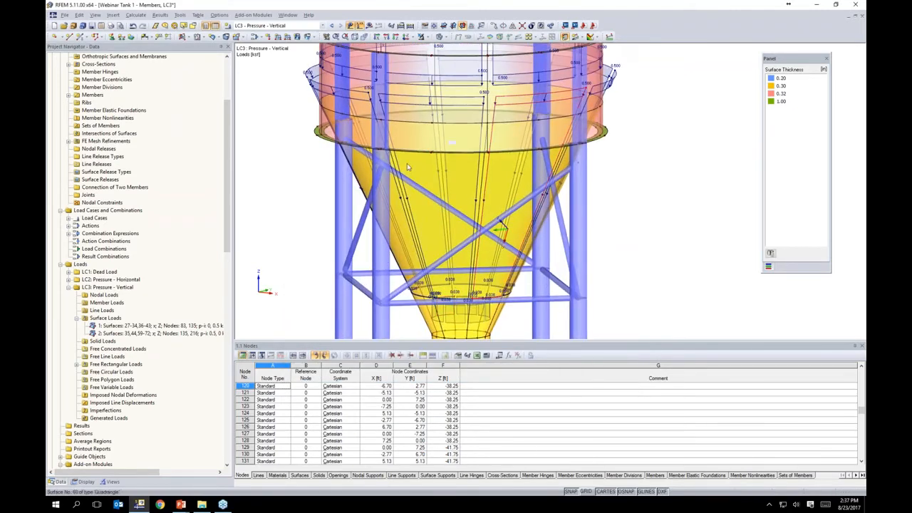
{"action": "scroll", "coordinate": [524, 195], "scroll_direction": "down", "scroll_amount": 6}
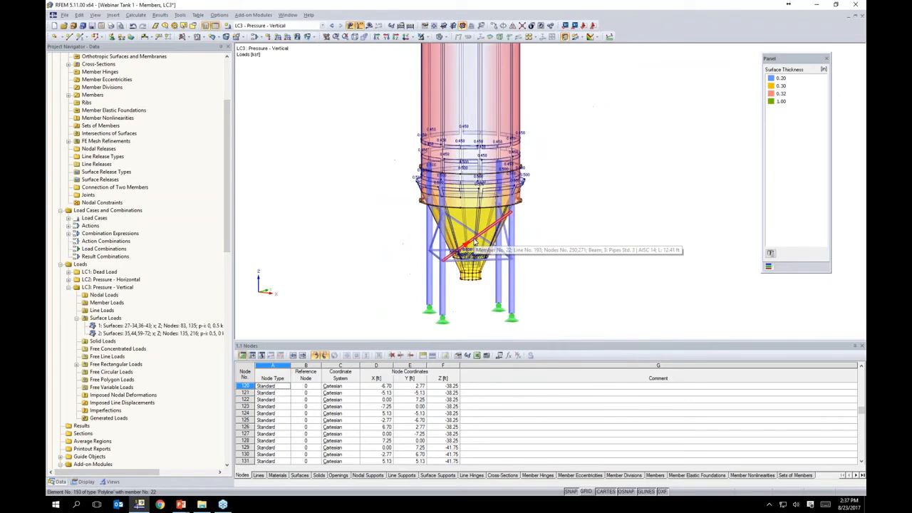
{"action": "middle_click_drag", "start_coordinate": [540, 206], "coordinate": [519, 238], "text": "ctrl"}
{"action": "middle_click_drag", "start_coordinate": [567, 151], "coordinate": [526, 307]}
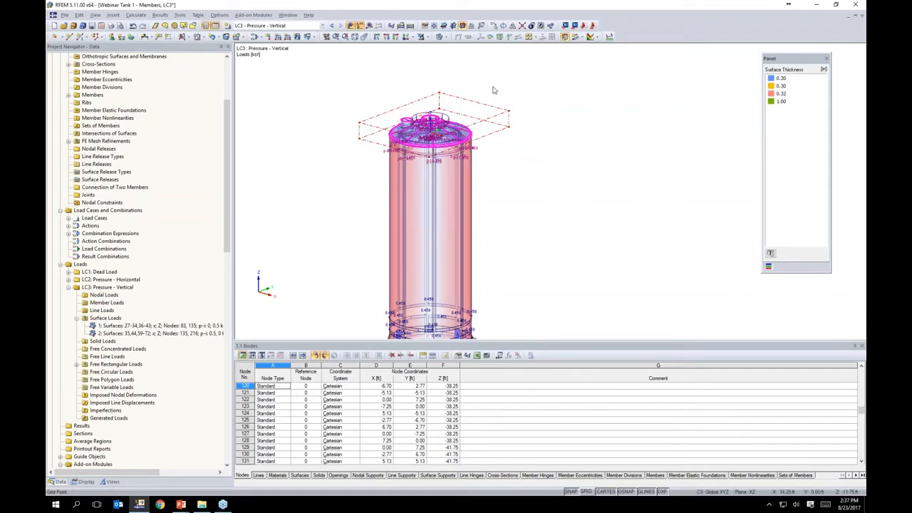
{"action": "mouse_move", "coordinate": [491, 125]}
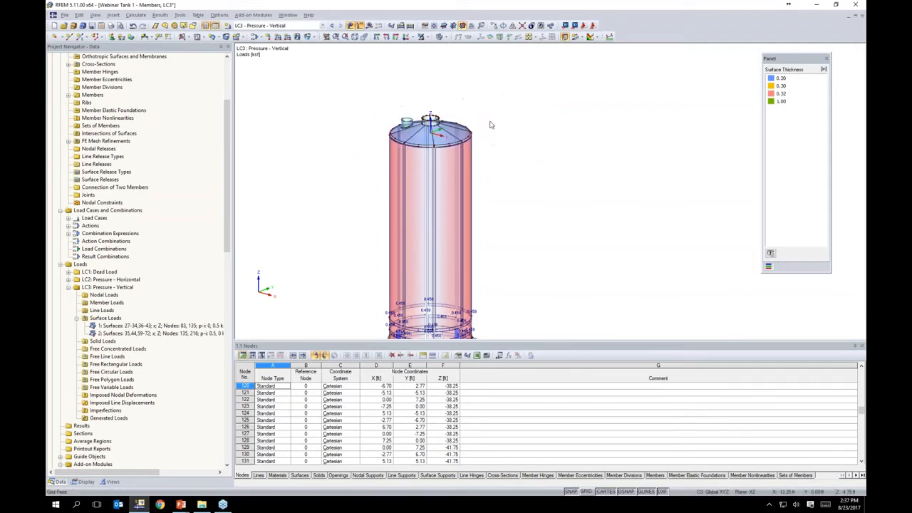
Generate the load combinations from the Section 2.3 (LRFD) and Section 2.4 (ASD) combination expressions and accept them
{"action": "scroll", "coordinate": [501, 145], "scroll_direction": "down", "scroll_amount": 2}
{"action": "middle_click_drag", "start_coordinate": [504, 188], "coordinate": [527, 158]}
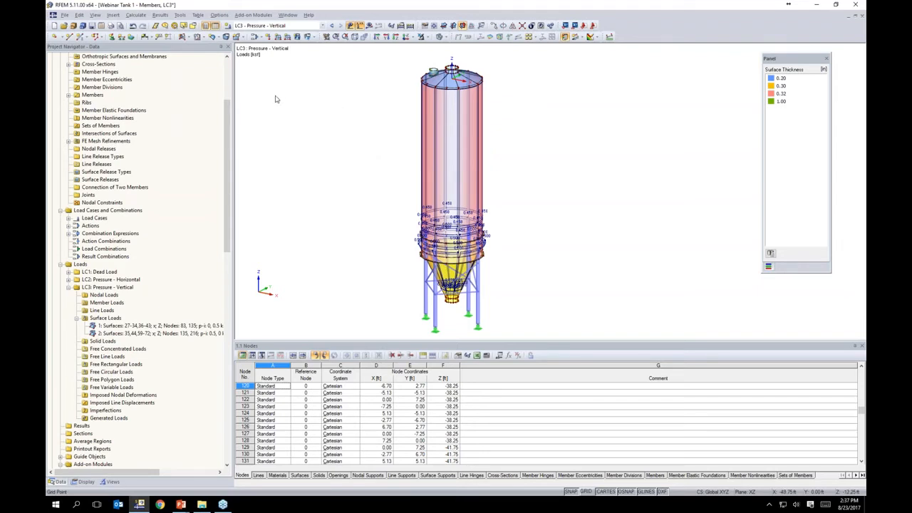
{"action": "left_click", "coordinate": [254, 37]}
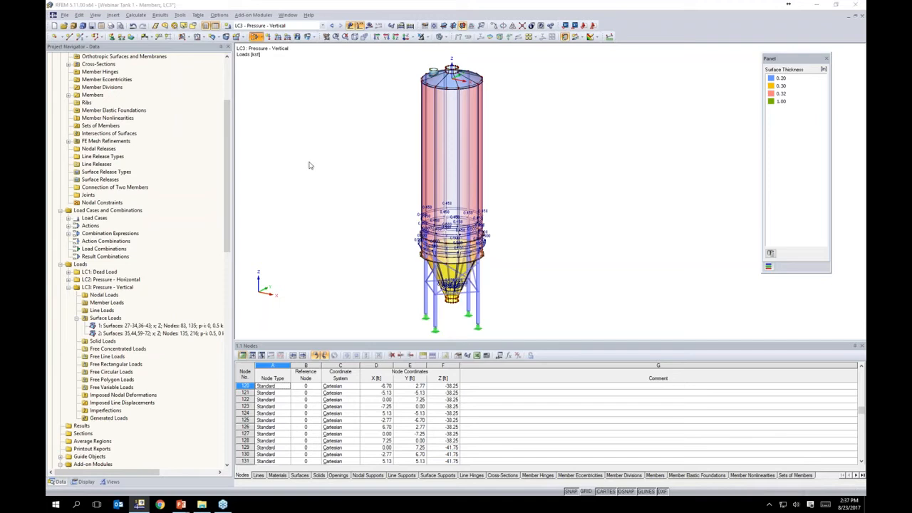
{"action": "left_click", "coordinate": [339, 120]}
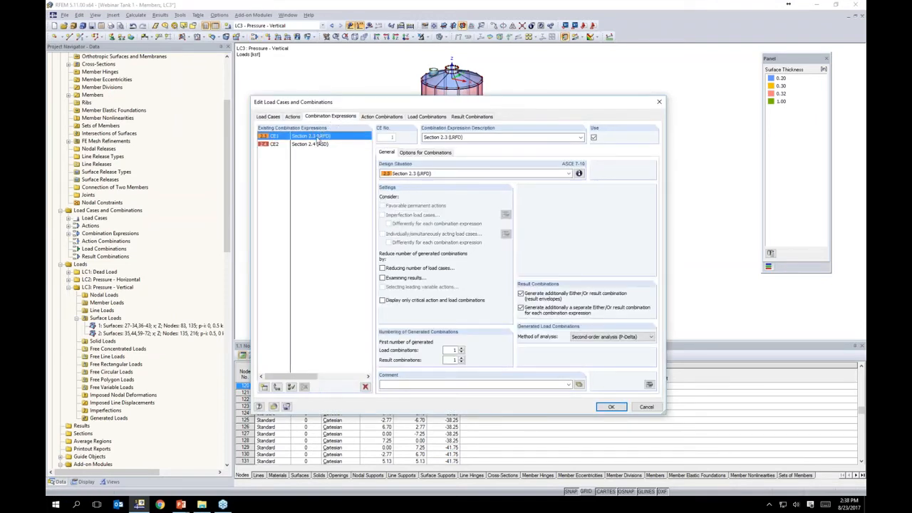
{"action": "left_click", "coordinate": [316, 145]}
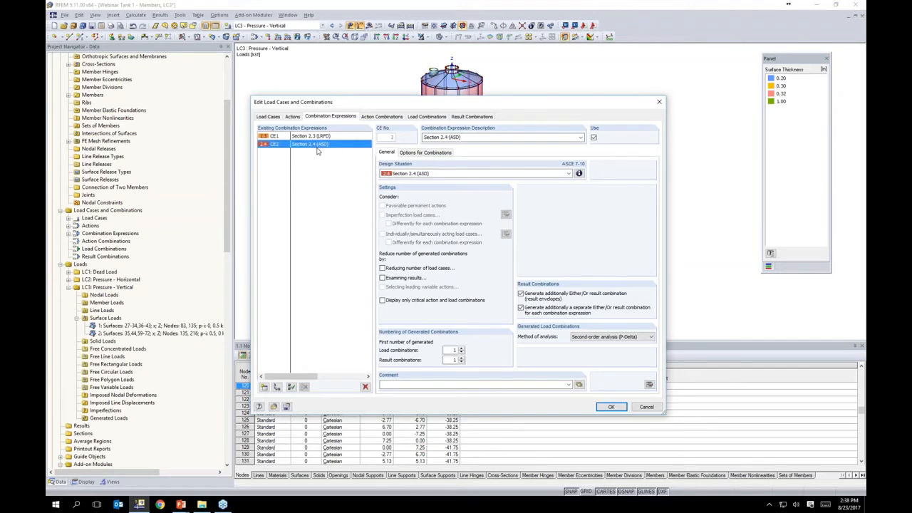
{"action": "left_click", "coordinate": [435, 118]}
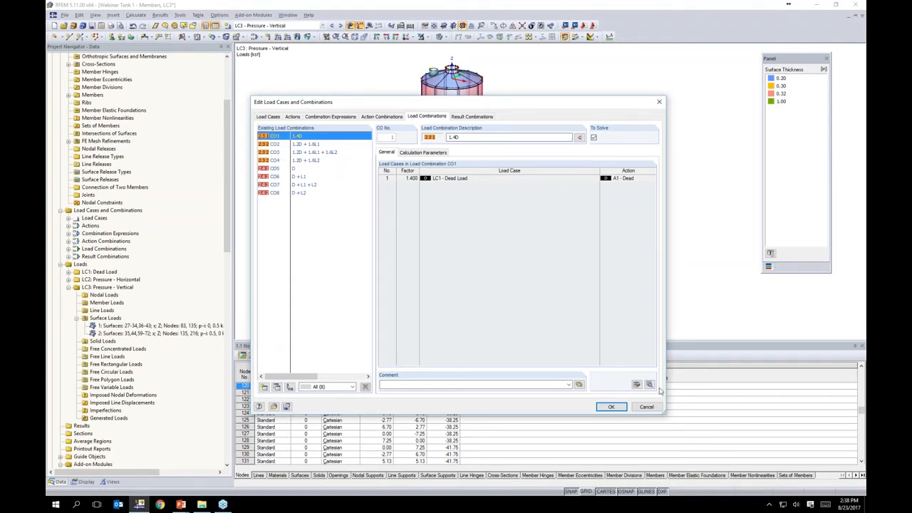
{"action": "left_click", "coordinate": [611, 407]}
Check the stiffness modification according to AISC 360-10 C2.3(2) for all the tank's support members
{"action": "middle_click_drag", "start_coordinate": [517, 255], "coordinate": [508, 207]}
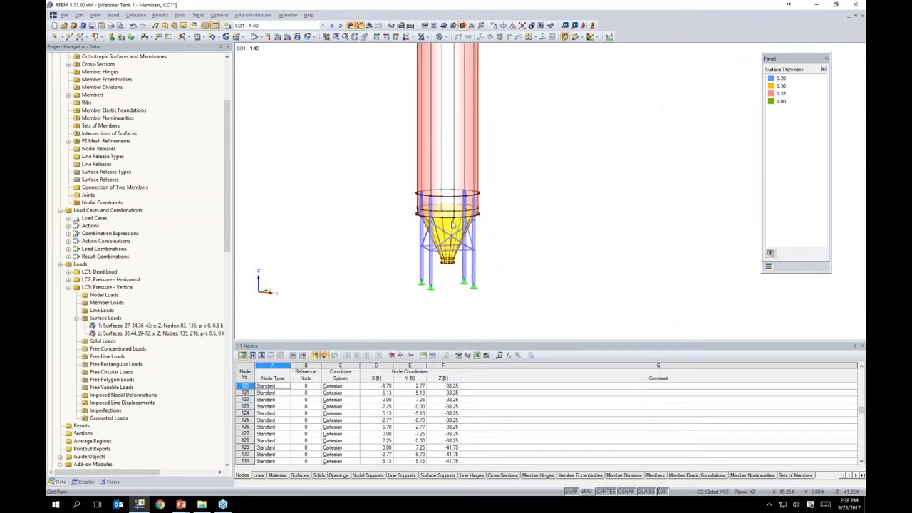
{"action": "left_click_drag", "start_coordinate": [392, 173], "coordinate": [538, 307]}
{"action": "scroll", "coordinate": [474, 277], "scroll_direction": "up", "scroll_amount": 2}
{"action": "scroll", "coordinate": [473, 280], "scroll_direction": "up", "scroll_amount": 1}
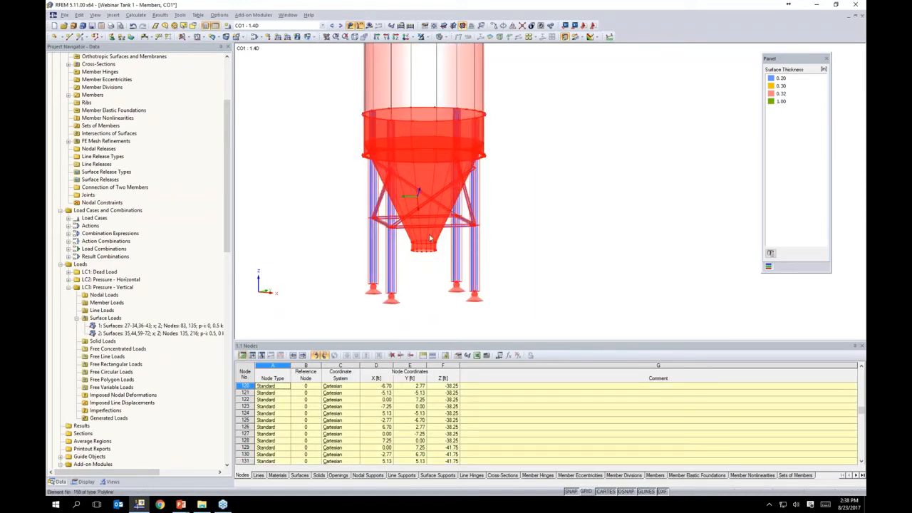
{"action": "right_click", "coordinate": [476, 256]}
{"action": "mouse_move", "coordinate": [507, 278]}
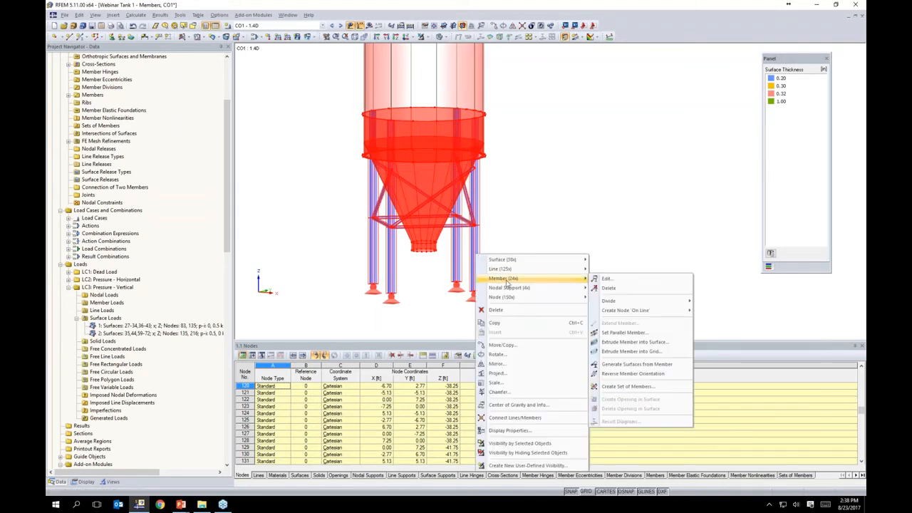
{"action": "left_click", "coordinate": [608, 279]}
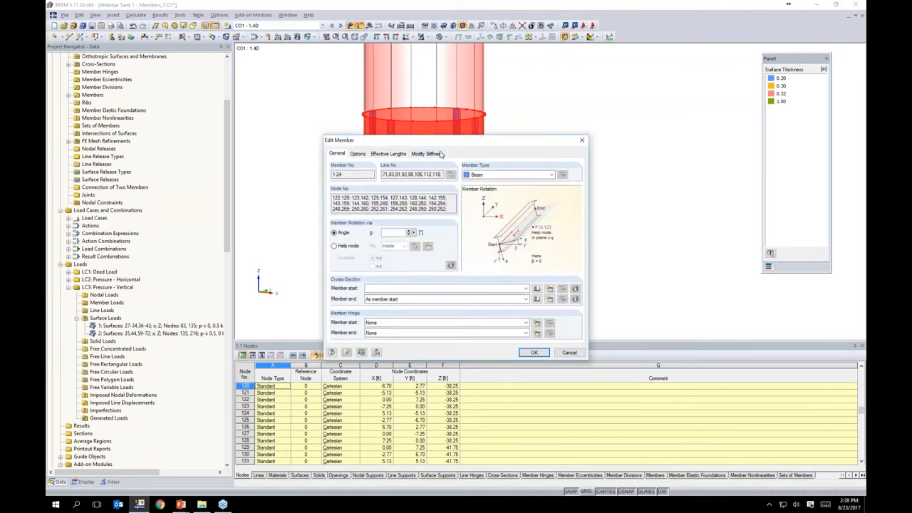
{"action": "left_click", "coordinate": [425, 154]}
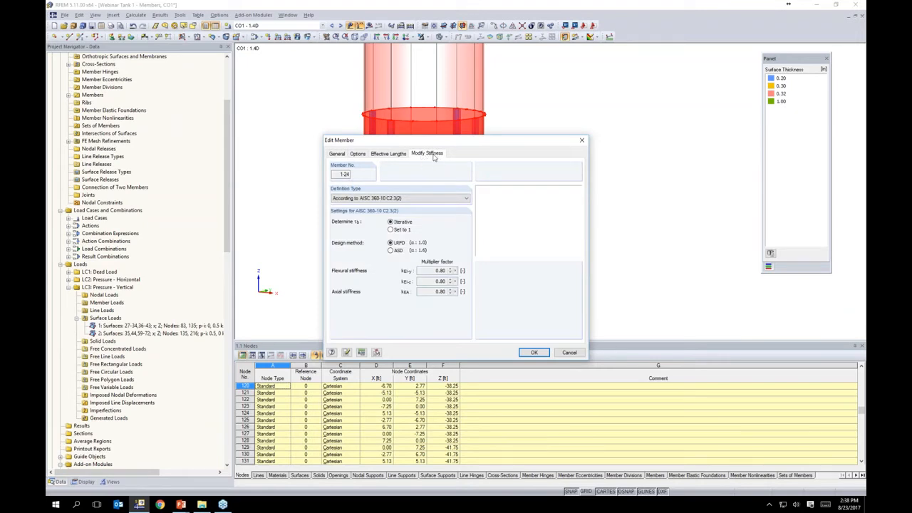
{"action": "left_click_drag", "start_coordinate": [464, 145], "coordinate": [564, 118]}
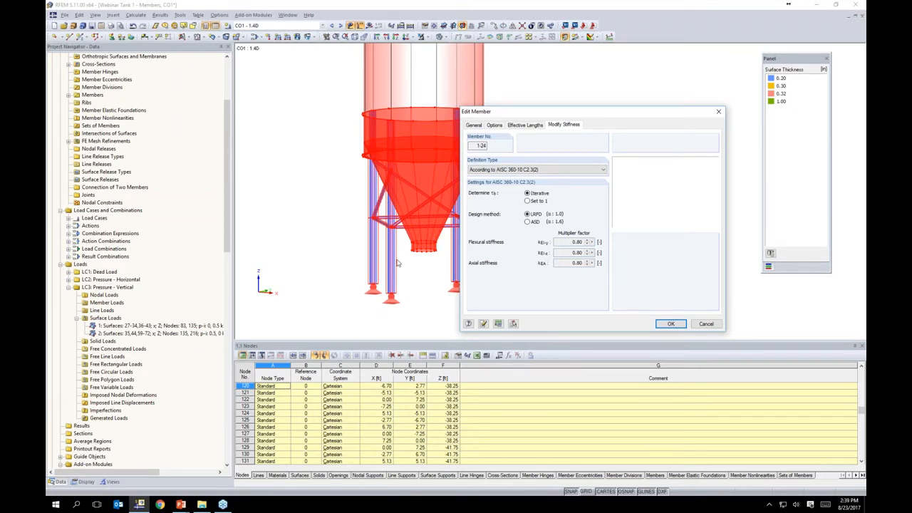
{"action": "left_click", "coordinate": [666, 326]}
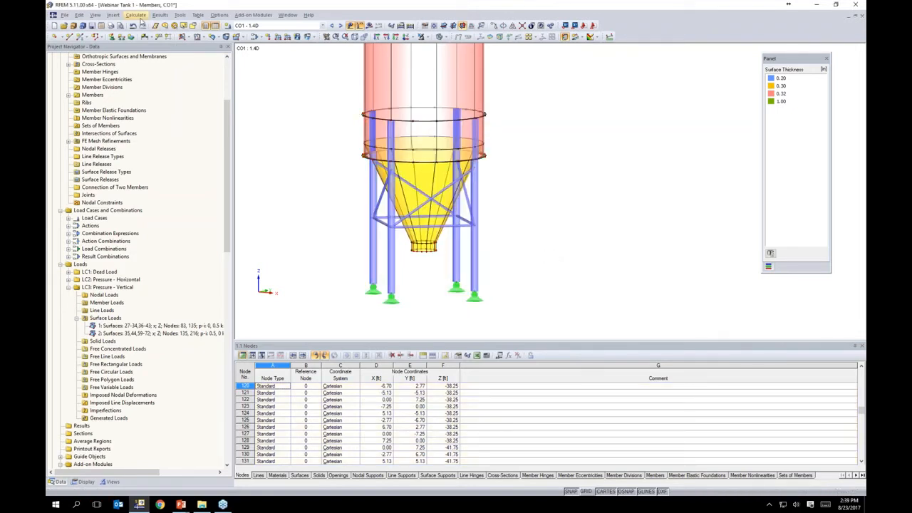
Regenerate the FE mesh with a target finite element length of 1.00 ft
{"action": "left_click", "coordinate": [137, 15]}
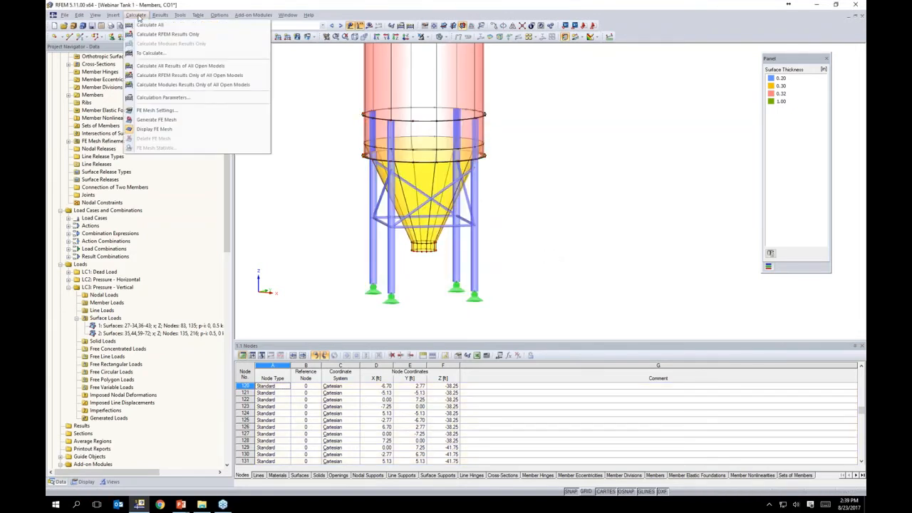
{"action": "left_click", "coordinate": [156, 109]}
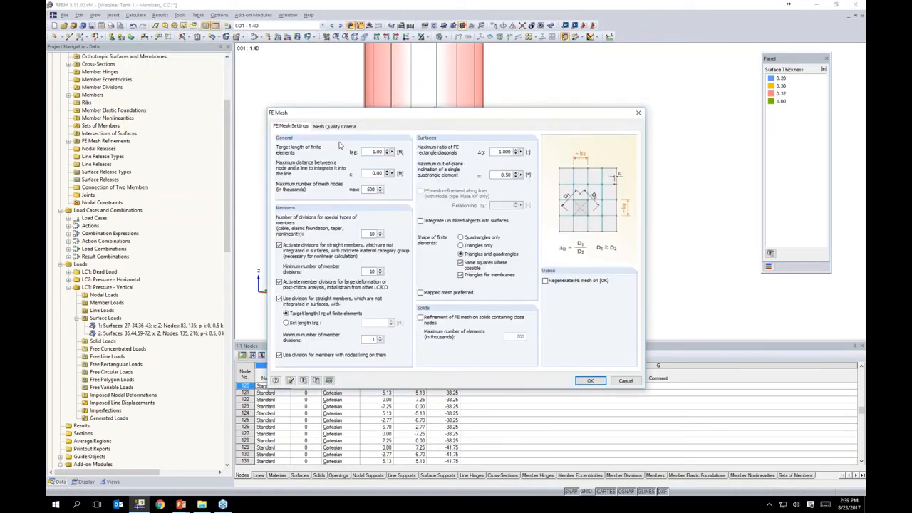
{"action": "double_click", "coordinate": [378, 152]}
{"action": "left_click", "coordinate": [553, 280]}
{"action": "left_click", "coordinate": [590, 380]}
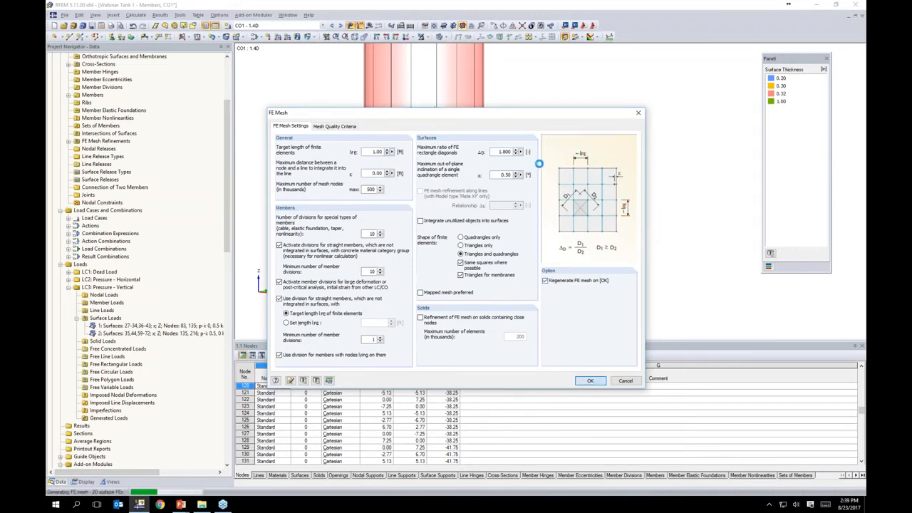
Examine the generated FE mesh on the hopper, the tank shell and the roof nozzles
{"action": "middle_click_drag", "start_coordinate": [524, 196], "coordinate": [549, 210], "text": "ctrl"}
{"action": "scroll", "coordinate": [552, 185], "scroll_direction": "up", "scroll_amount": 5}
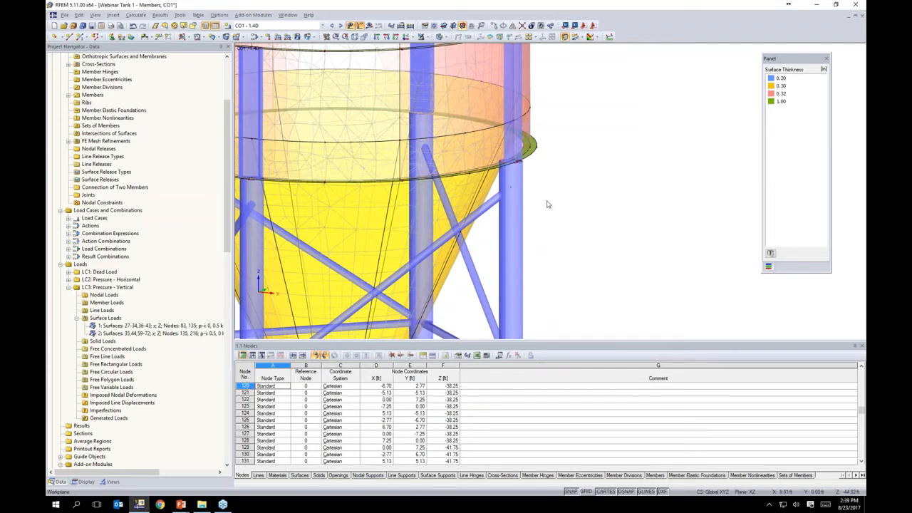
{"action": "scroll", "coordinate": [546, 214], "scroll_direction": "up", "scroll_amount": 2}
{"action": "scroll", "coordinate": [549, 246], "scroll_direction": "up", "scroll_amount": 1}
{"action": "scroll", "coordinate": [415, 139], "scroll_direction": "down", "scroll_amount": 5}
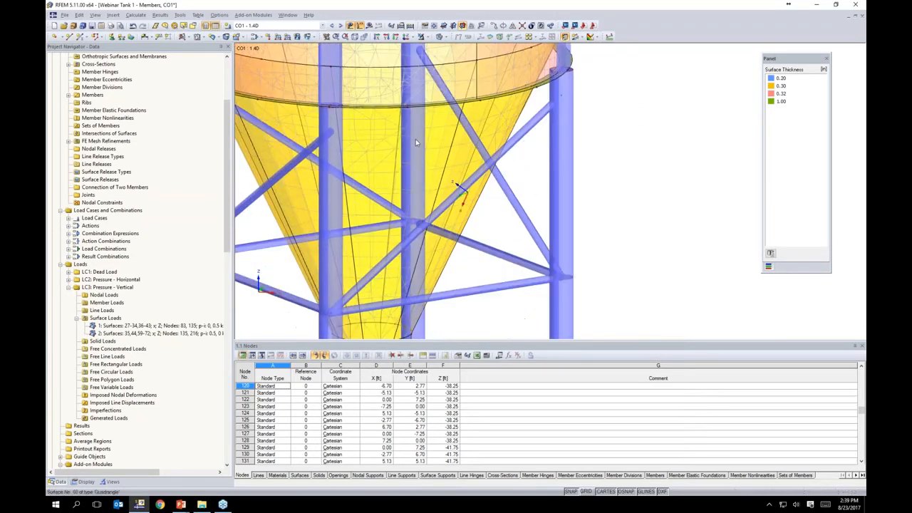
{"action": "middle_click_drag", "start_coordinate": [462, 55], "coordinate": [512, 246]}
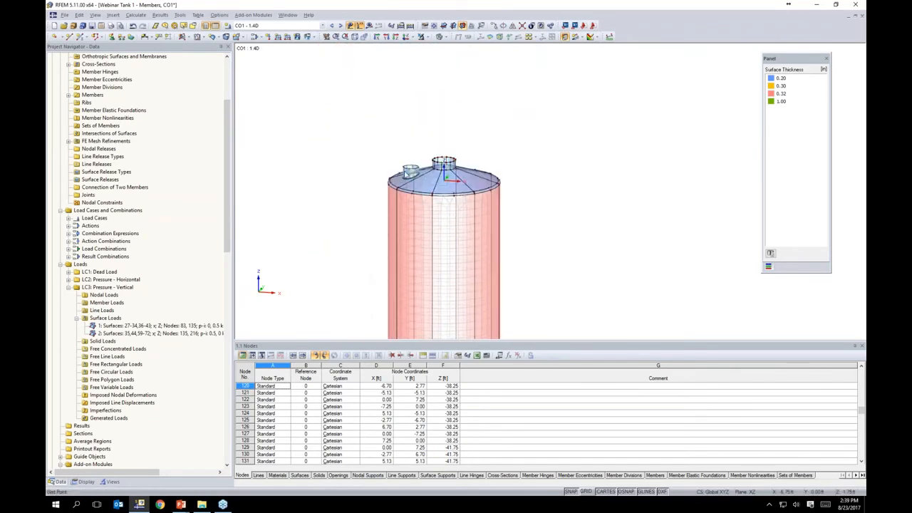
{"action": "scroll", "coordinate": [441, 173], "scroll_direction": "up", "scroll_amount": 5}
{"action": "middle_click_drag", "start_coordinate": [440, 173], "coordinate": [444, 130], "text": "ctrl"}
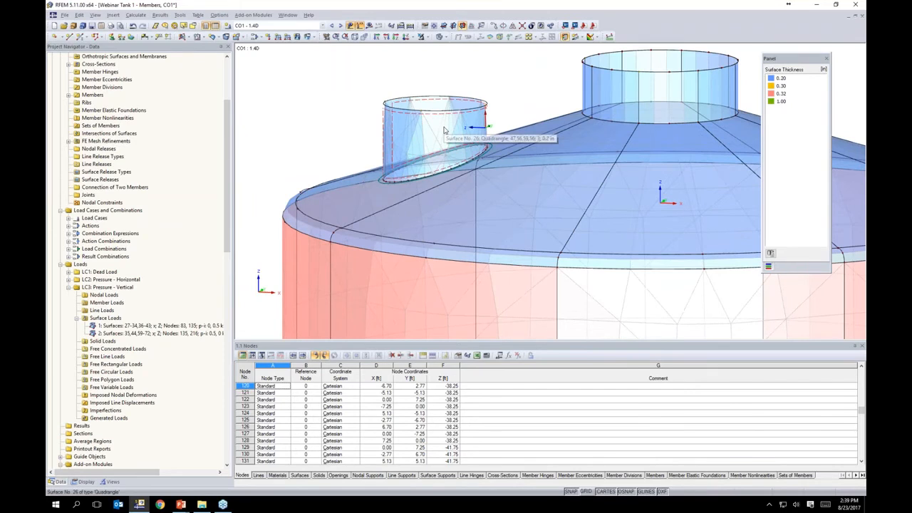
{"action": "scroll", "coordinate": [445, 129], "scroll_direction": "up", "scroll_amount": 3}
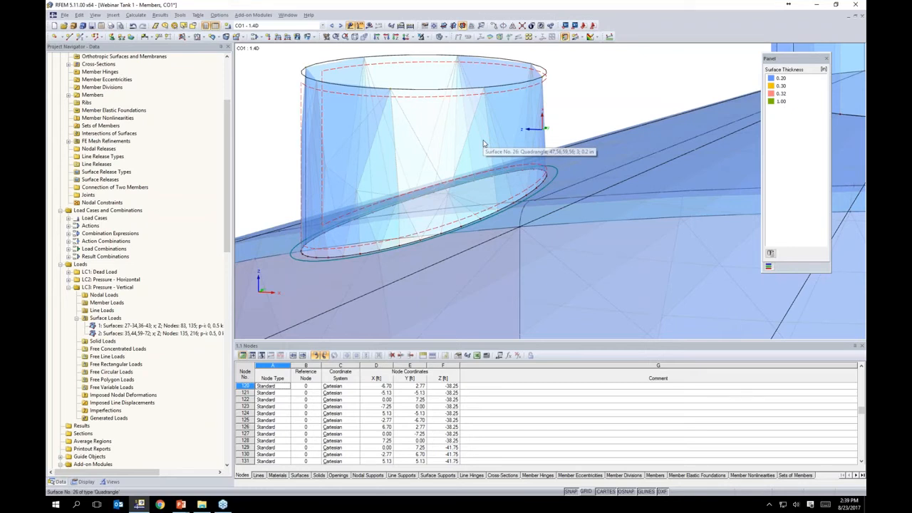
{"action": "scroll", "coordinate": [483, 144], "scroll_direction": "down", "scroll_amount": 5}
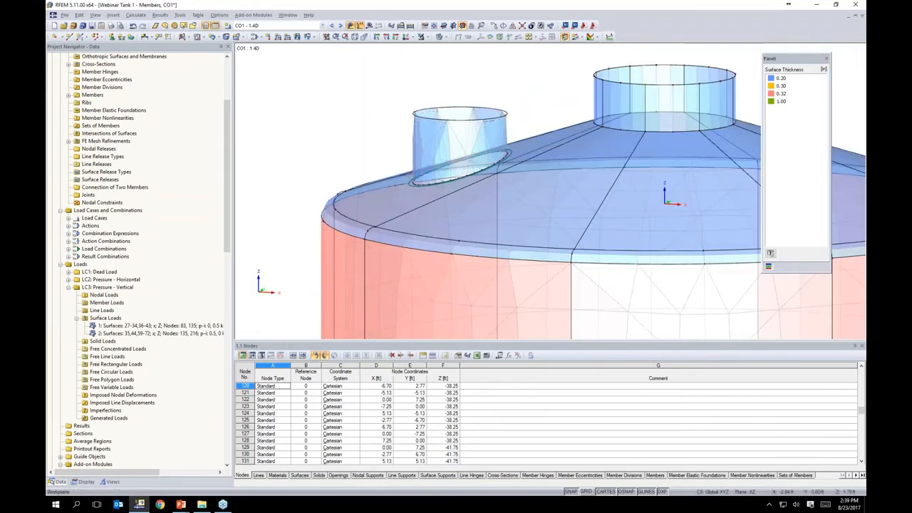
Add an FE mesh refinement with a 0.2 ft target FE length to the surfaces of both roof nozzles and the hopper outlet
{"action": "middle_click_drag", "start_coordinate": [427, 108], "coordinate": [413, 107]}
{"action": "left_click_drag", "start_coordinate": [418, 114], "coordinate": [277, 81]}
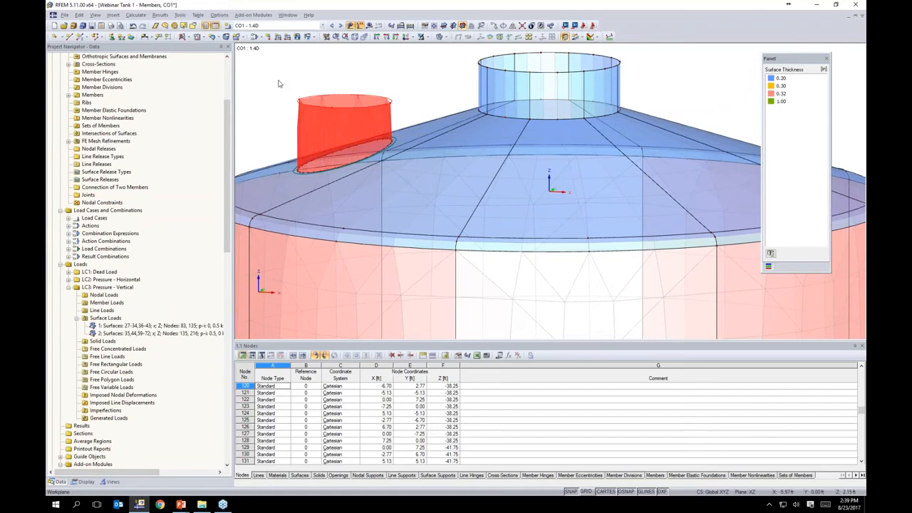
{"action": "scroll", "coordinate": [279, 83], "scroll_direction": "down", "scroll_amount": 3}
{"action": "middle_click_drag", "start_coordinate": [362, 84], "coordinate": [376, 102]}
{"action": "left_click_drag", "start_coordinate": [581, 104], "coordinate": [428, 71]}
{"action": "scroll", "coordinate": [423, 74], "scroll_direction": "down", "scroll_amount": 5}
{"action": "scroll", "coordinate": [444, 221], "scroll_direction": "up", "scroll_amount": 5}
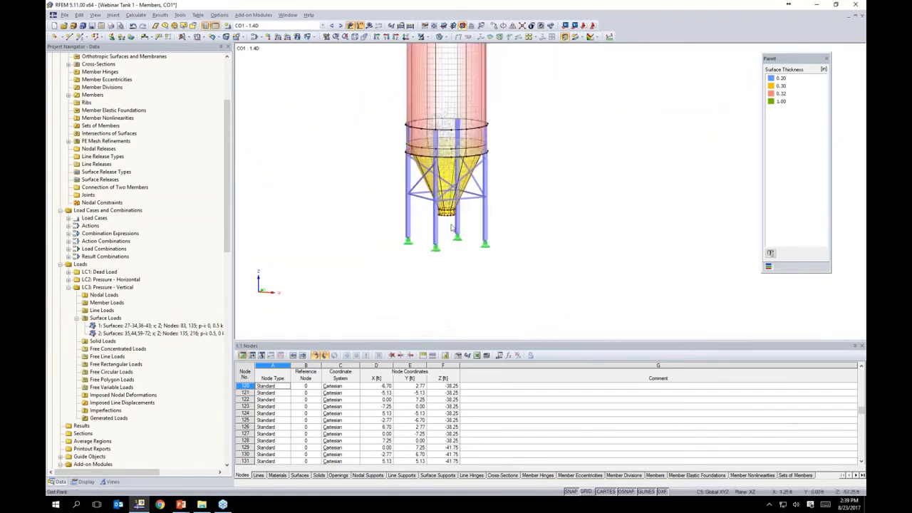
{"action": "scroll", "coordinate": [443, 221], "scroll_direction": "up", "scroll_amount": 5}
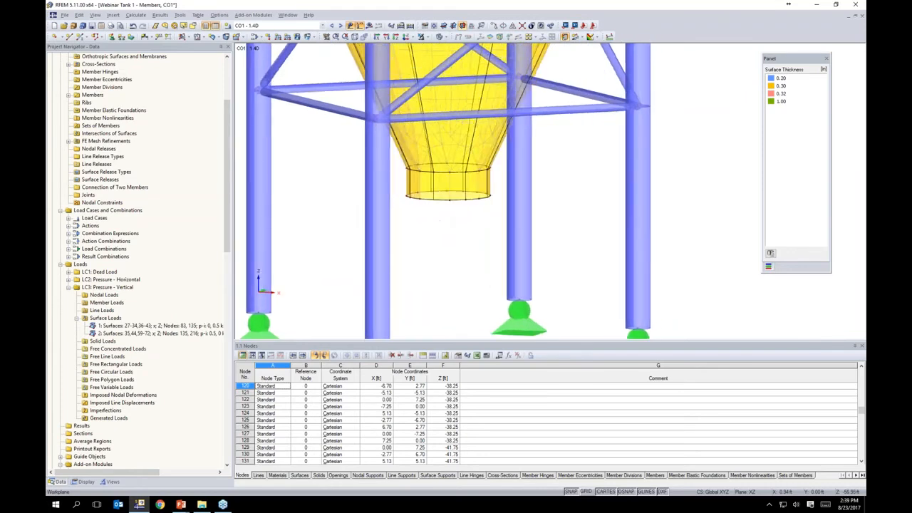
{"action": "scroll", "coordinate": [443, 221], "scroll_direction": "down", "scroll_amount": 2}
{"action": "left_click_drag", "start_coordinate": [506, 235], "coordinate": [400, 182]}
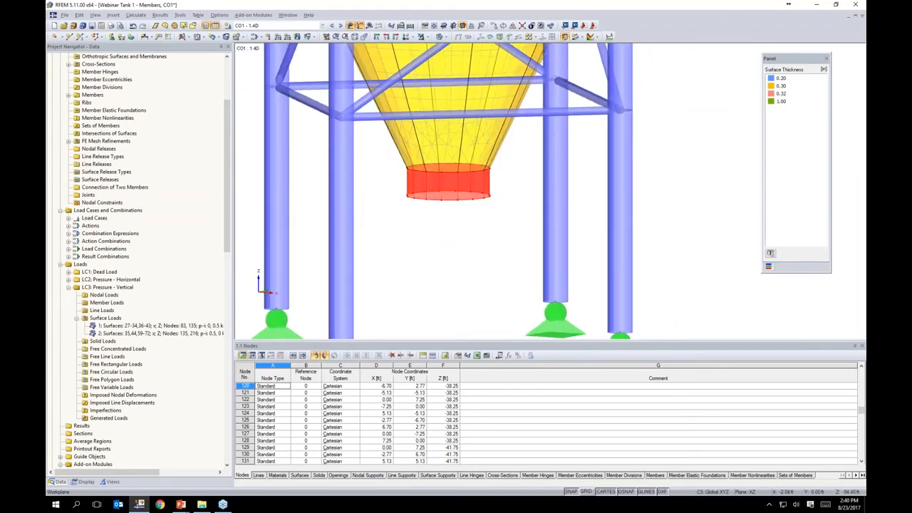
{"action": "scroll", "coordinate": [421, 199], "scroll_direction": "up", "scroll_amount": 1}
{"action": "right_click", "coordinate": [421, 180]}
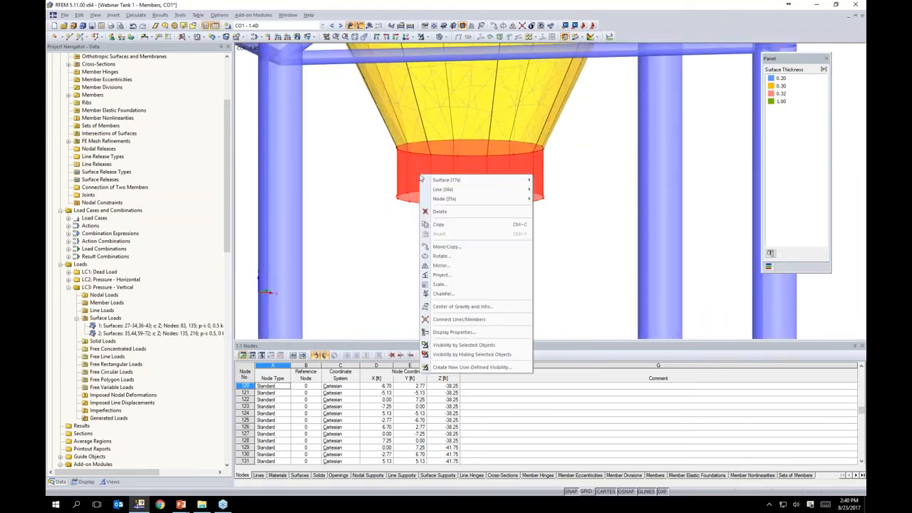
{"action": "mouse_move", "coordinate": [437, 182]}
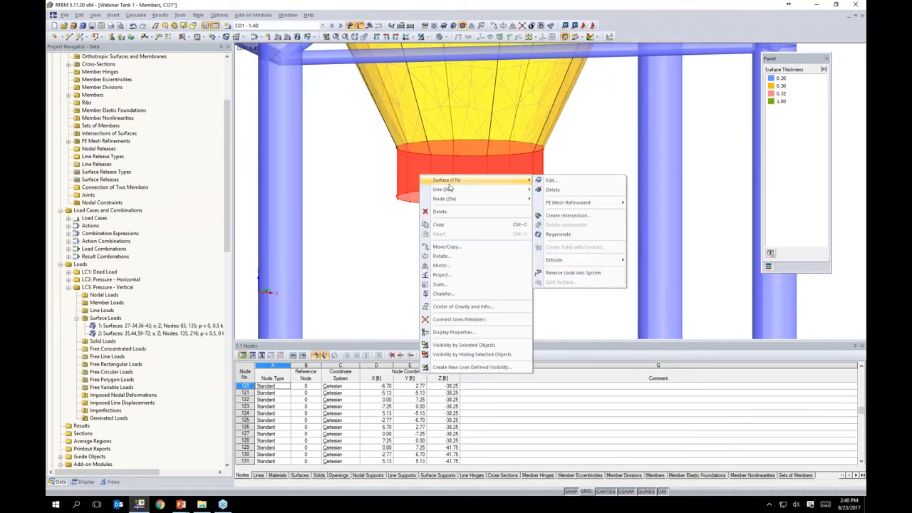
{"action": "mouse_move", "coordinate": [571, 202]}
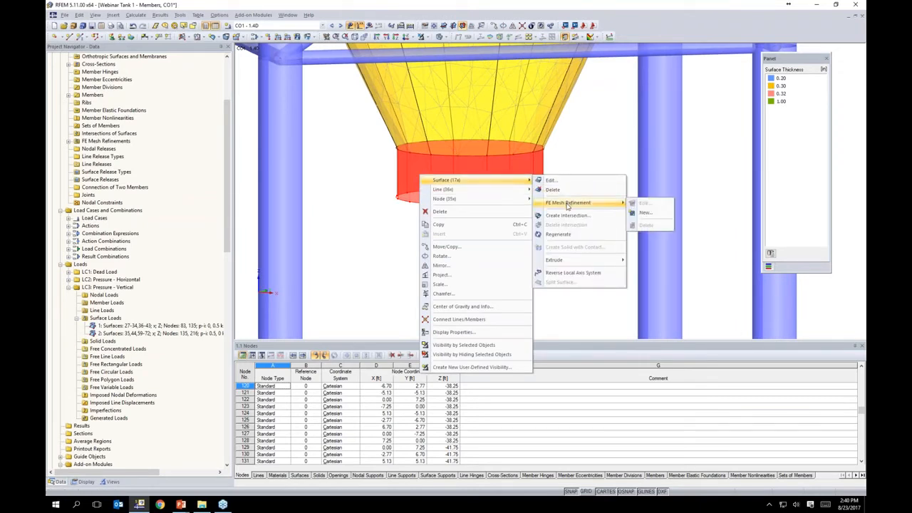
{"action": "left_click", "coordinate": [645, 213]}
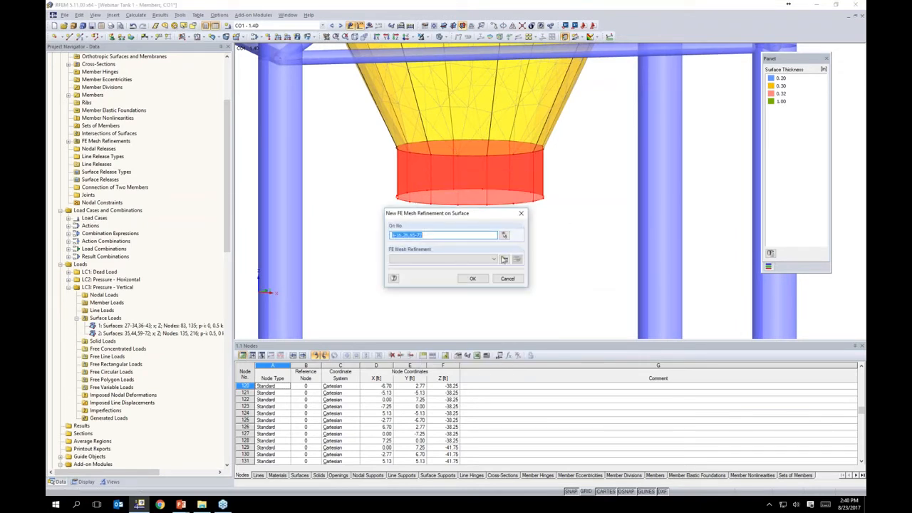
{"action": "left_click", "coordinate": [504, 260]}
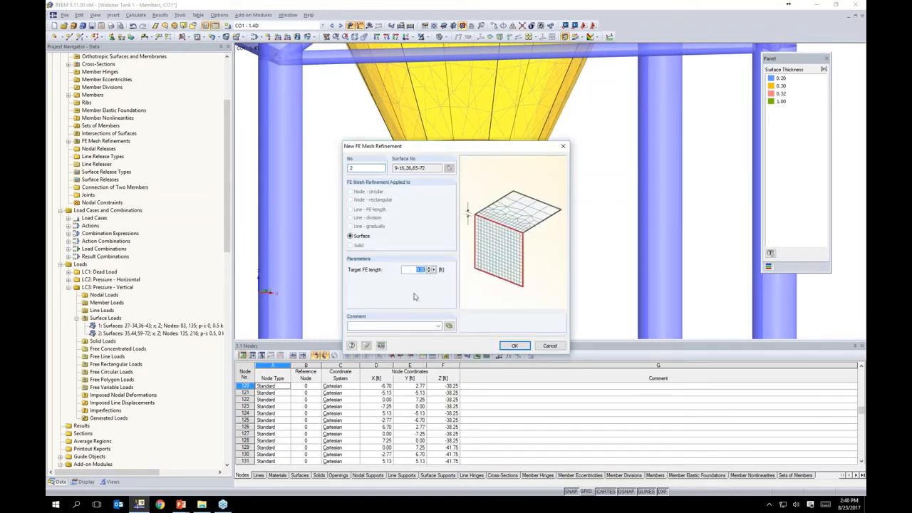
{"action": "left_click", "coordinate": [413, 269]}
{"action": "left_click", "coordinate": [515, 346]}
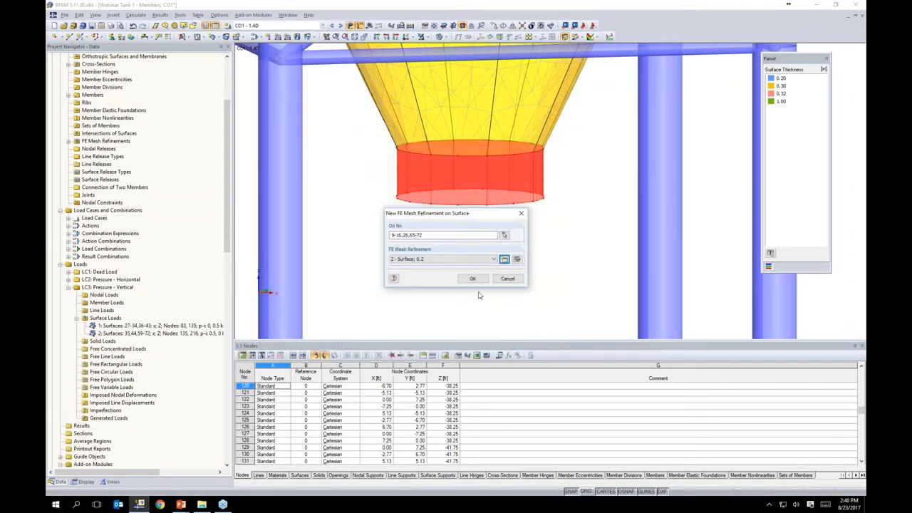
{"action": "left_click", "coordinate": [474, 280]}
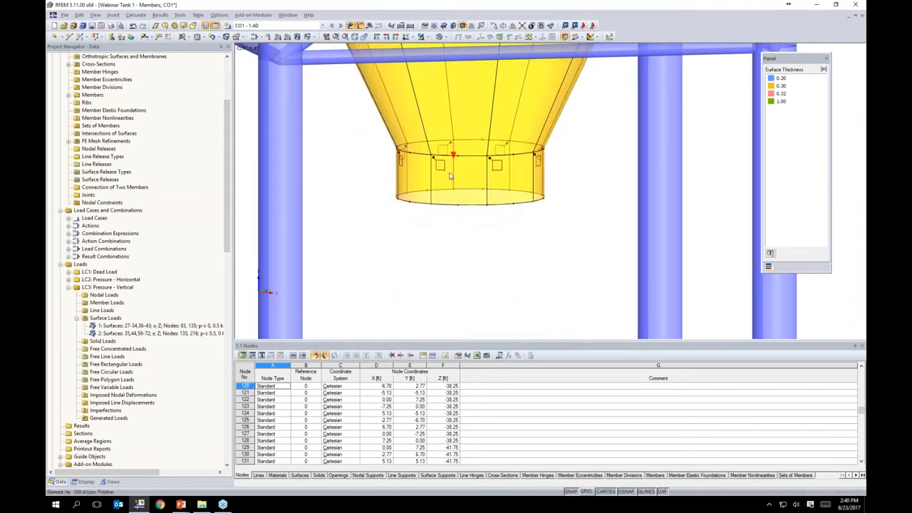
Generate the FE mesh again with the surface refinements applied
{"action": "scroll", "coordinate": [432, 170], "scroll_direction": "up", "scroll_amount": 2}
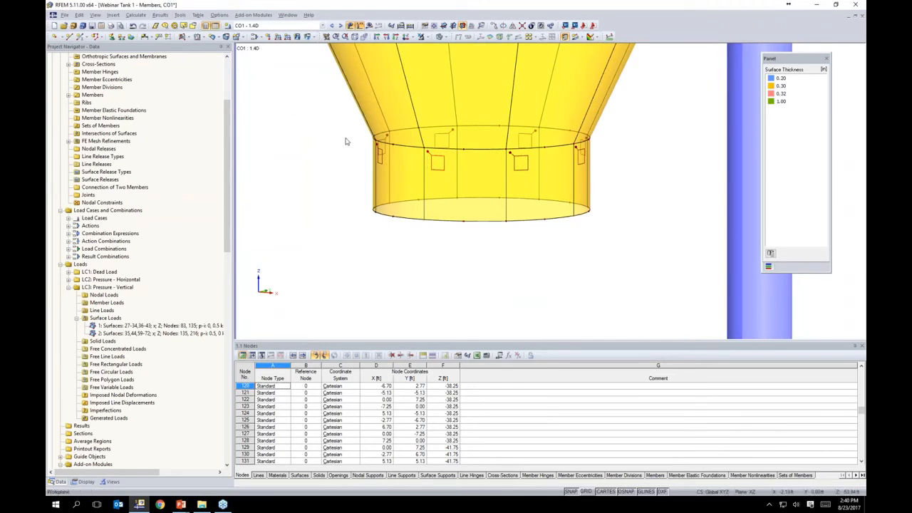
{"action": "left_click", "coordinate": [132, 17]}
{"action": "left_click", "coordinate": [171, 114]}
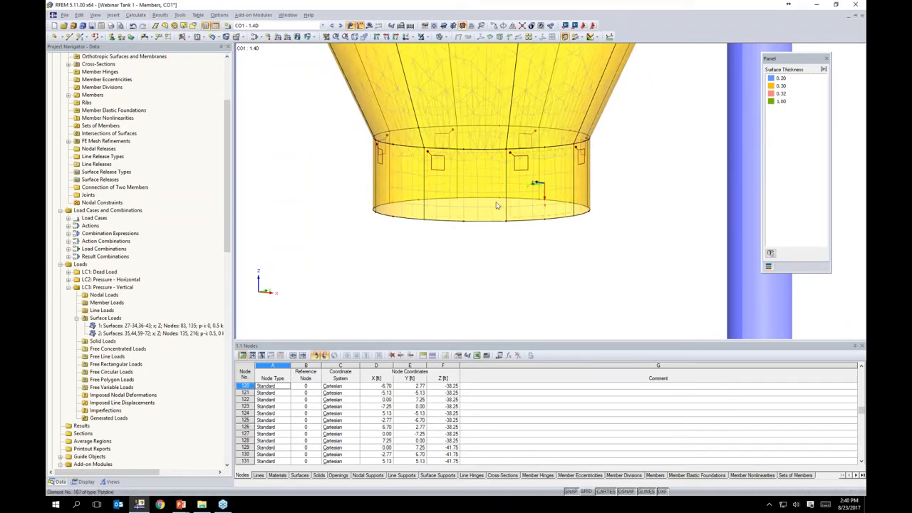
Examine the refined FE mesh around the hopper outlet and on the two roof nozzles
{"action": "scroll", "coordinate": [536, 203], "scroll_direction": "down", "scroll_amount": 5}
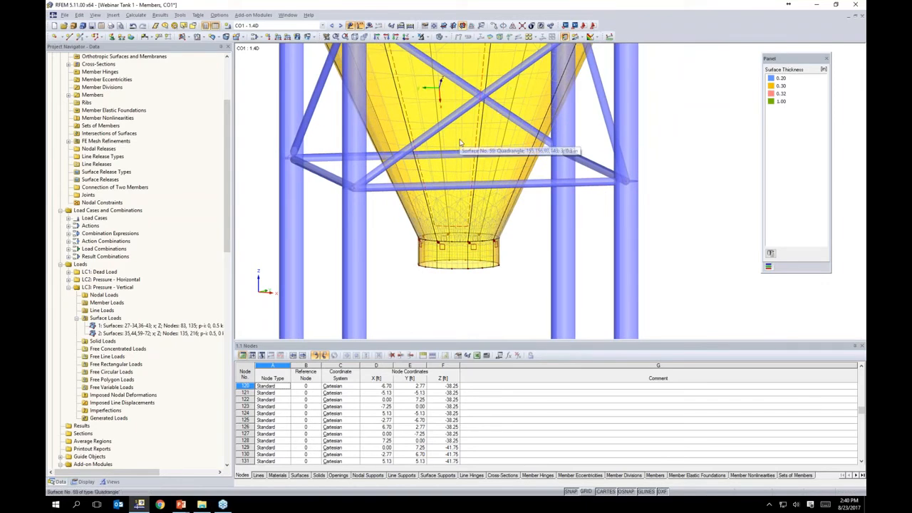
{"action": "scroll", "coordinate": [461, 146], "scroll_direction": "down", "scroll_amount": 3}
{"action": "scroll", "coordinate": [461, 145], "scroll_direction": "down", "scroll_amount": 1}
{"action": "middle_click_drag", "start_coordinate": [549, 114], "coordinate": [553, 279]}
{"action": "middle_click_drag", "start_coordinate": [552, 208], "coordinate": [555, 299]}
{"action": "middle_click_drag", "start_coordinate": [531, 92], "coordinate": [529, 208]}
{"action": "scroll", "coordinate": [427, 139], "scroll_direction": "up", "scroll_amount": 8}
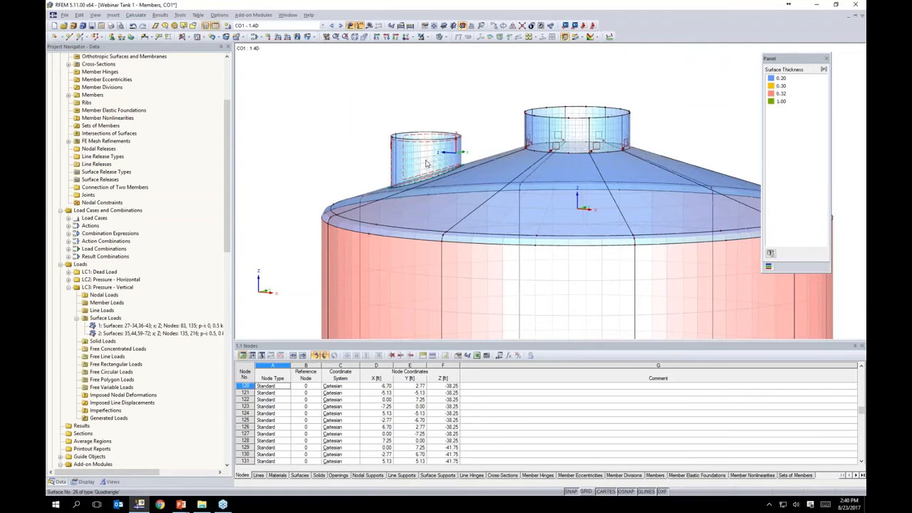
{"action": "scroll", "coordinate": [423, 168], "scroll_direction": "down", "scroll_amount": 6}
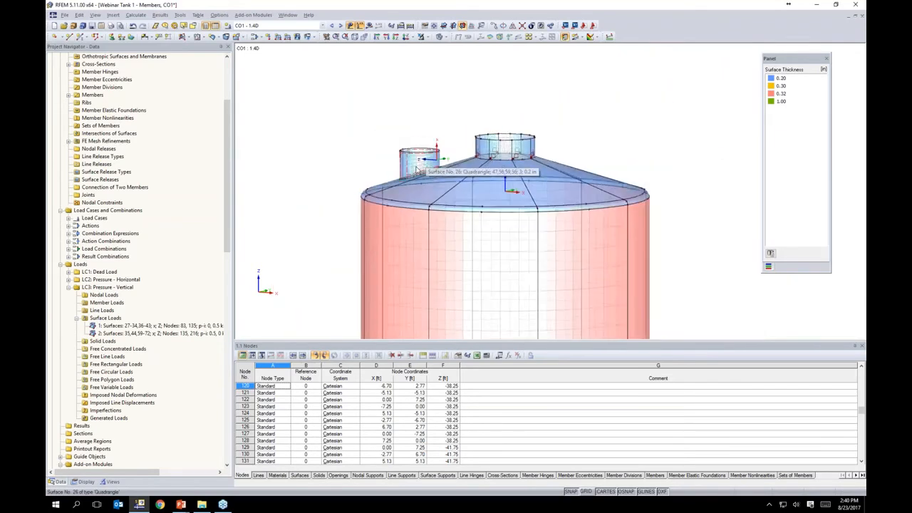
Examine the circular nodal mesh refinements where the support legs connect to the stiffening rings
{"action": "middle_click_drag", "start_coordinate": [579, 310], "coordinate": [607, 154]}
{"action": "middle_click_drag", "start_coordinate": [610, 337], "coordinate": [592, 182]}
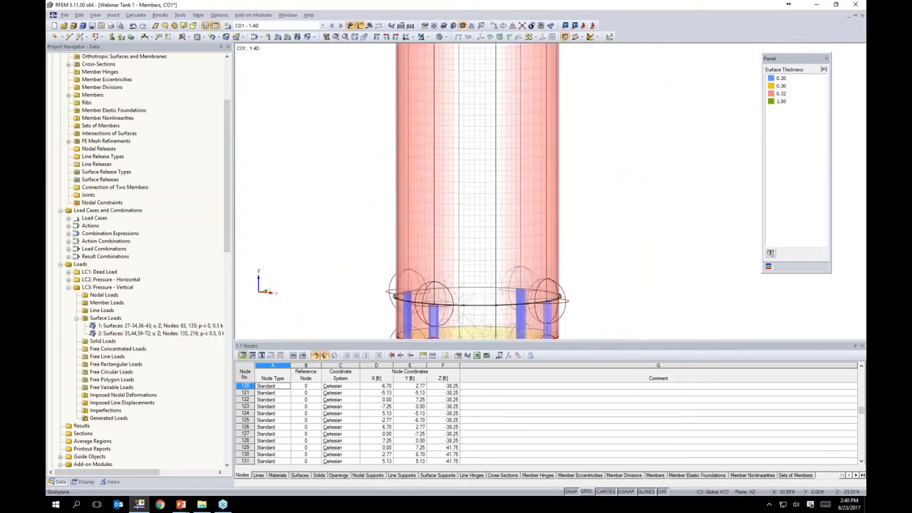
{"action": "middle_click_drag", "start_coordinate": [616, 256], "coordinate": [611, 137]}
{"action": "scroll", "coordinate": [563, 189], "scroll_direction": "up", "scroll_amount": 4}
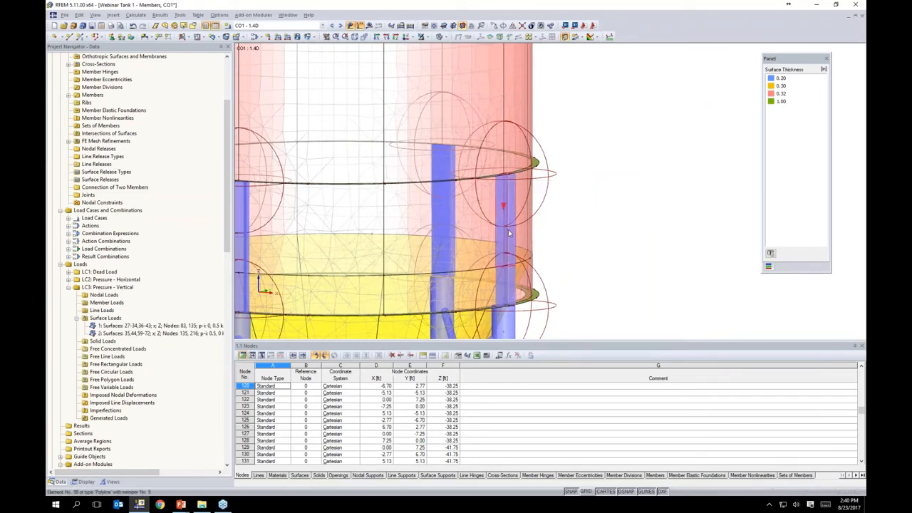
{"action": "scroll", "coordinate": [505, 204], "scroll_direction": "up", "scroll_amount": 2}
{"action": "middle_click_drag", "start_coordinate": [608, 173], "coordinate": [611, 203], "text": "ctrl"}
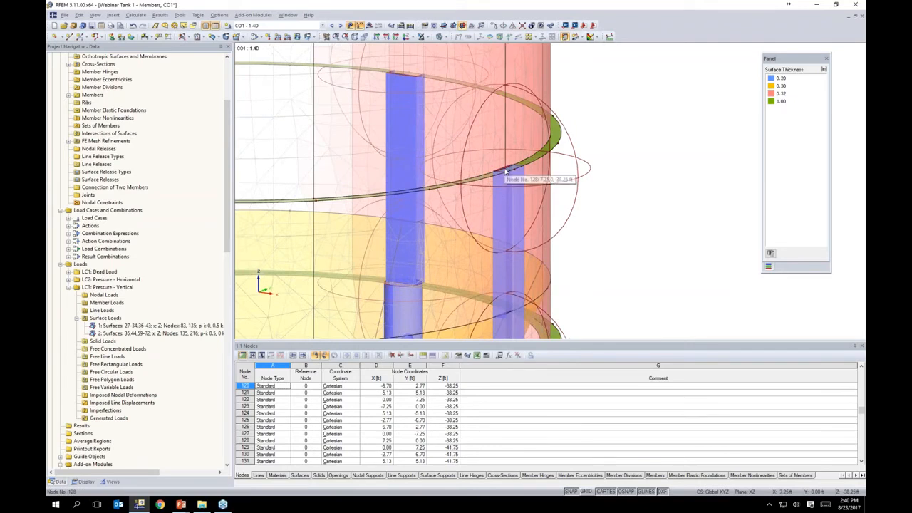
Review the circular FE mesh refinement parameters at a leg-to-ring connection node, leaving them as they are
{"action": "left_click", "coordinate": [572, 183]}
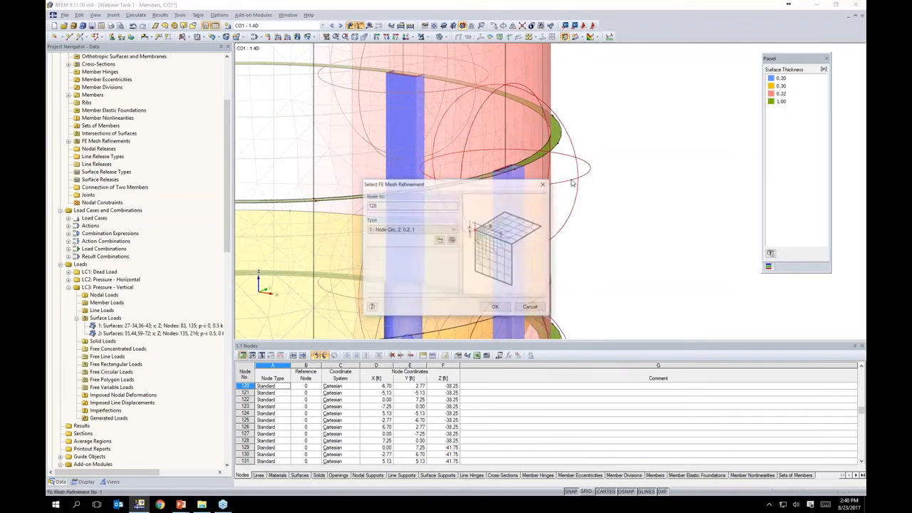
{"action": "left_click", "coordinate": [452, 242]}
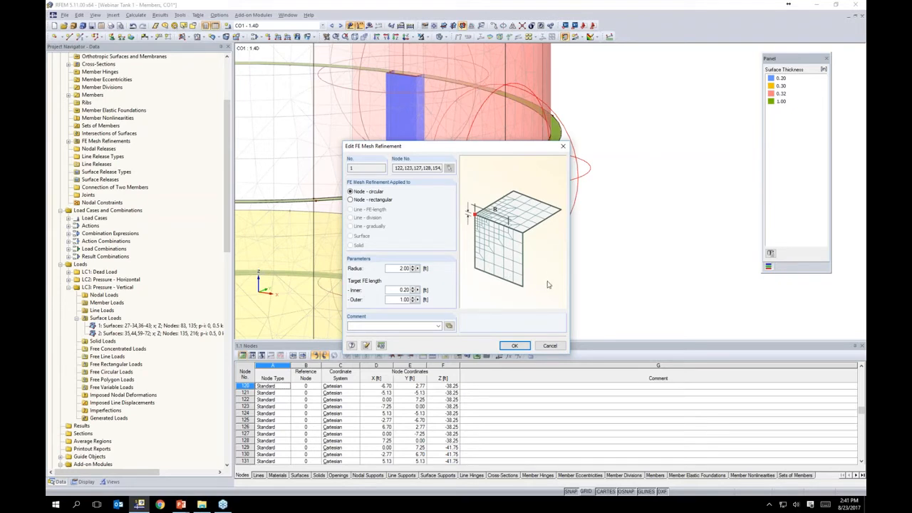
{"action": "left_click", "coordinate": [554, 346]}
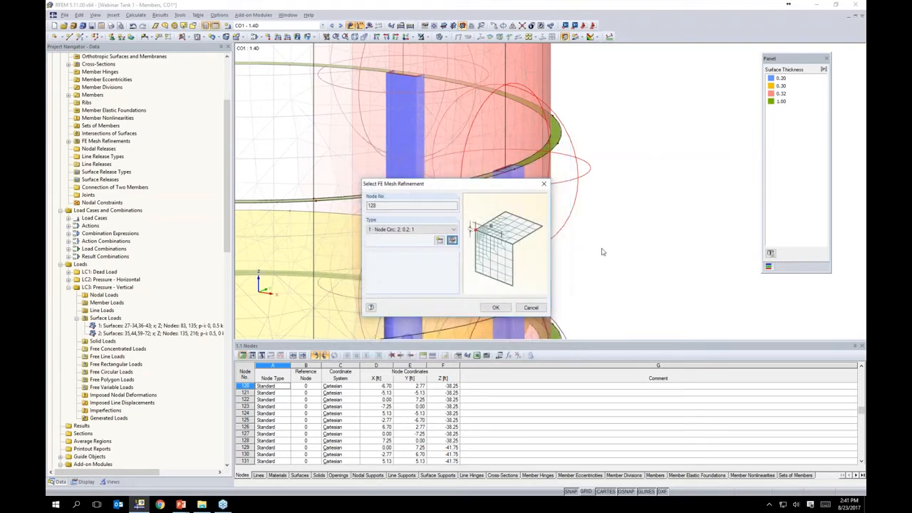
{"action": "left_click", "coordinate": [542, 306]}
Display the calculation results of load combination CO3 (1.2D + 1.6L1 + 1.6L2) with the loads hidden
{"action": "scroll", "coordinate": [612, 250], "scroll_direction": "down", "scroll_amount": 2}
{"action": "scroll", "coordinate": [612, 252], "scroll_direction": "down", "scroll_amount": 5}
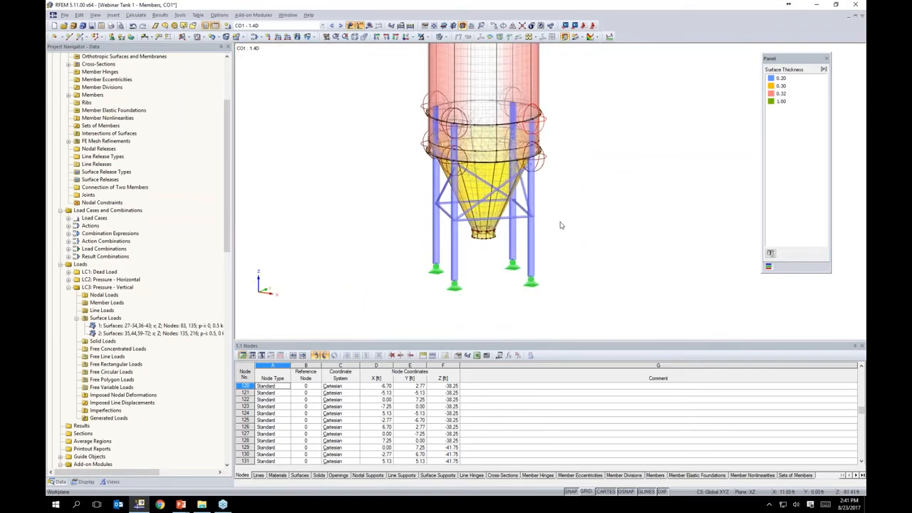
{"action": "scroll", "coordinate": [560, 212], "scroll_direction": "down", "scroll_amount": 3}
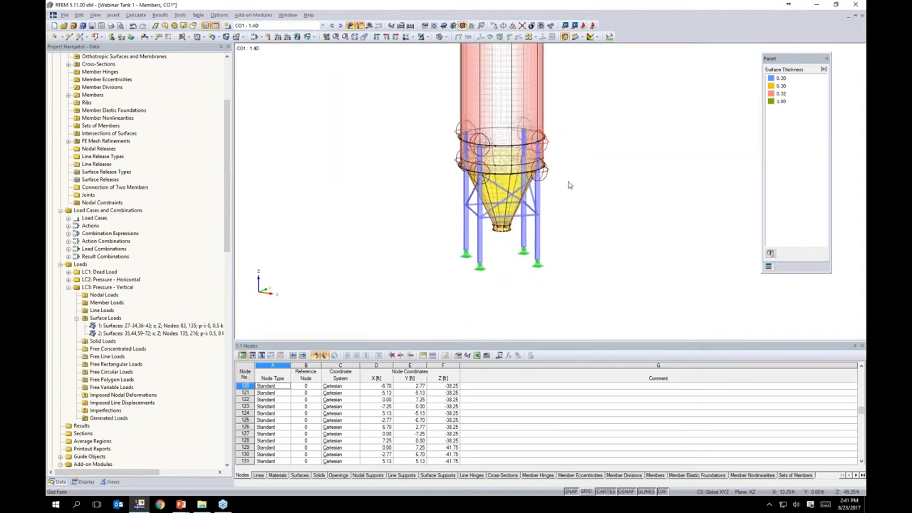
{"action": "scroll", "coordinate": [534, 226], "scroll_direction": "down", "scroll_amount": 4}
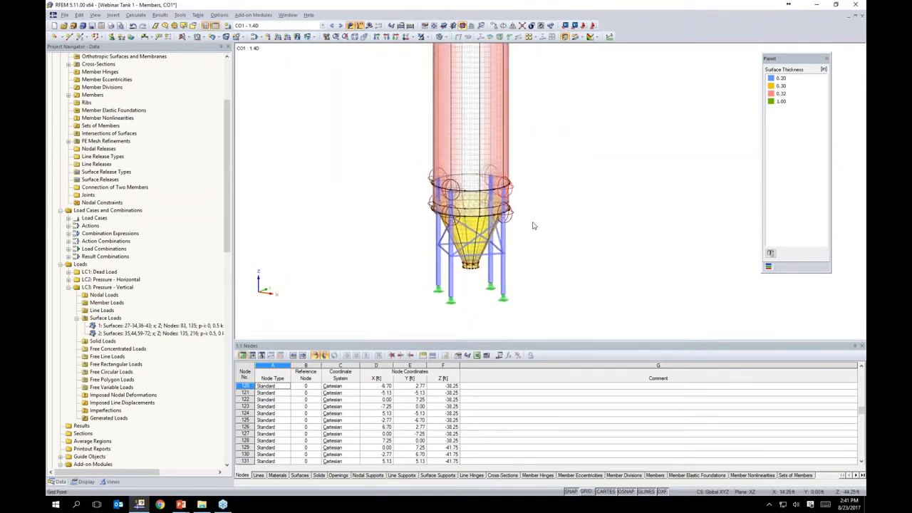
{"action": "left_click", "coordinate": [323, 26]}
{"action": "left_click", "coordinate": [298, 64]}
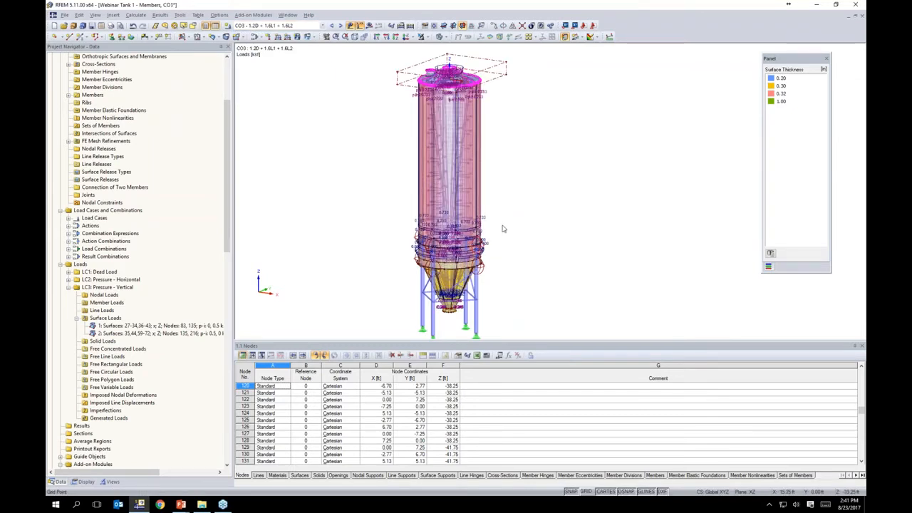
{"action": "scroll", "coordinate": [451, 233], "scroll_direction": "up", "scroll_amount": 4}
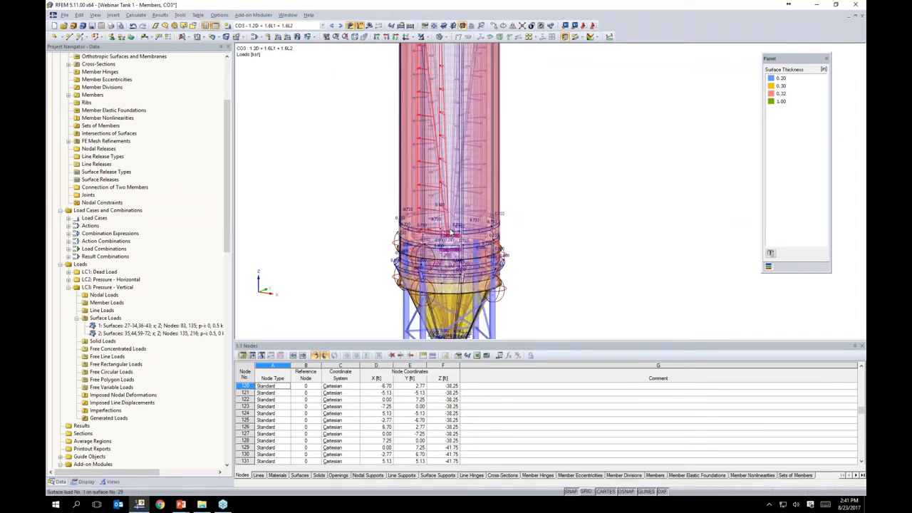
{"action": "scroll", "coordinate": [451, 233], "scroll_direction": "down", "scroll_amount": 4}
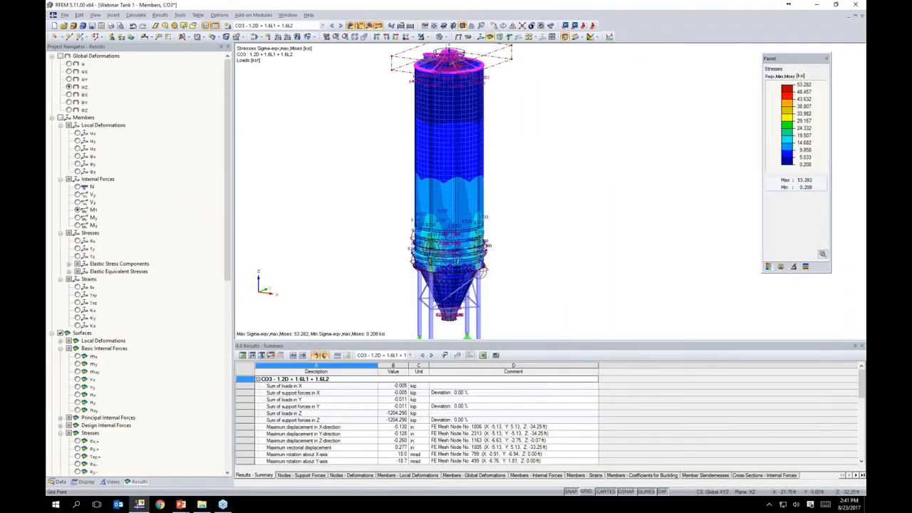
{"action": "left_click", "coordinate": [349, 25]}
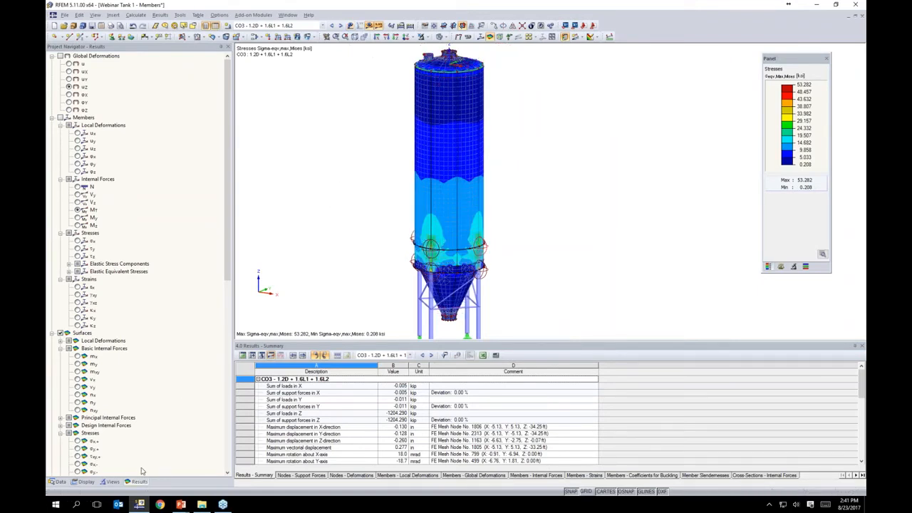
View the tank's global deformations uZ, uX and uY
{"action": "left_click", "coordinate": [69, 86]}
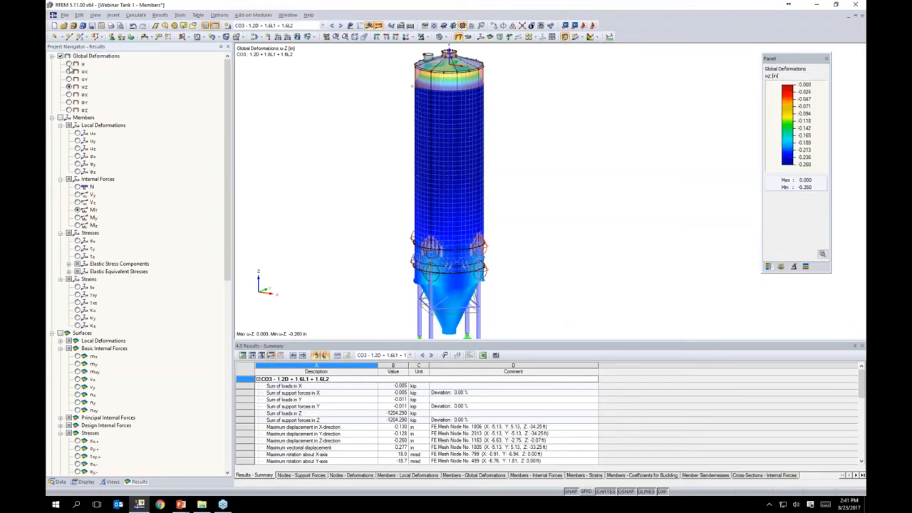
{"action": "left_click", "coordinate": [69, 71]}
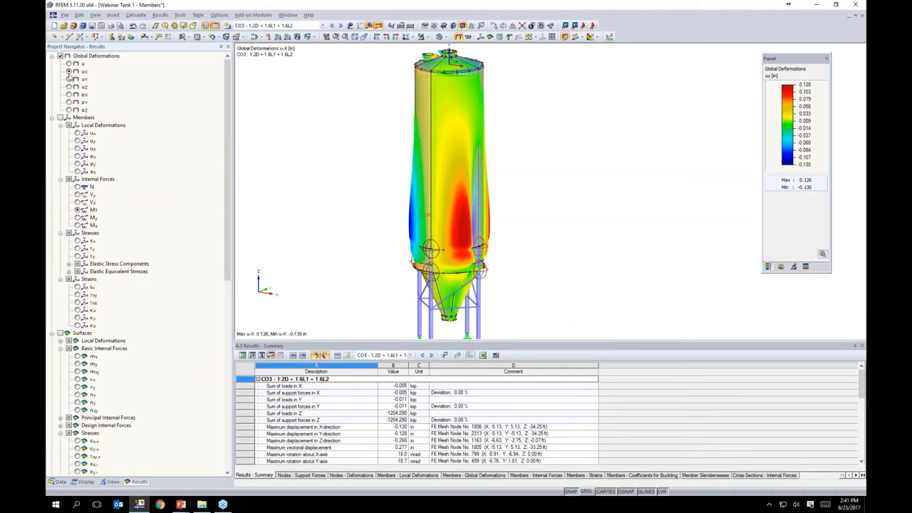
{"action": "left_click", "coordinate": [69, 80]}
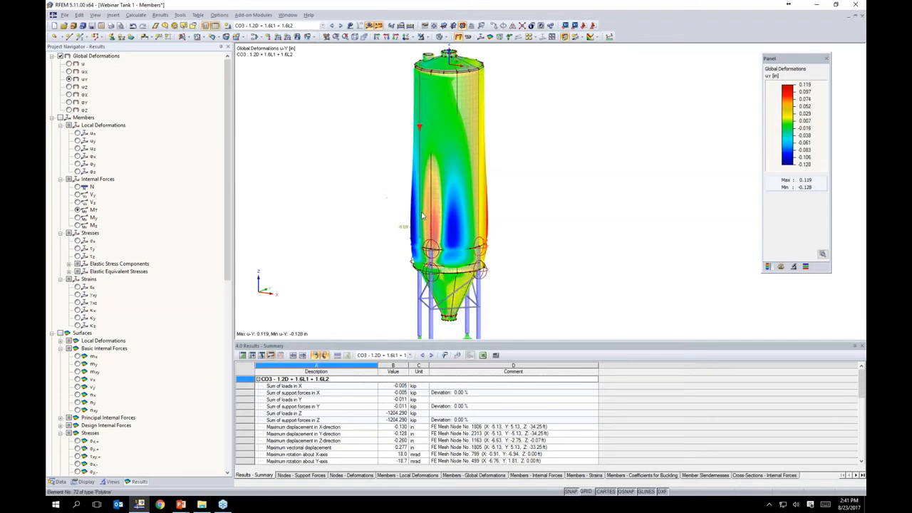
Show the member axial forces N and examine them along the support legs and bracing
{"action": "left_click", "coordinate": [61, 118]}
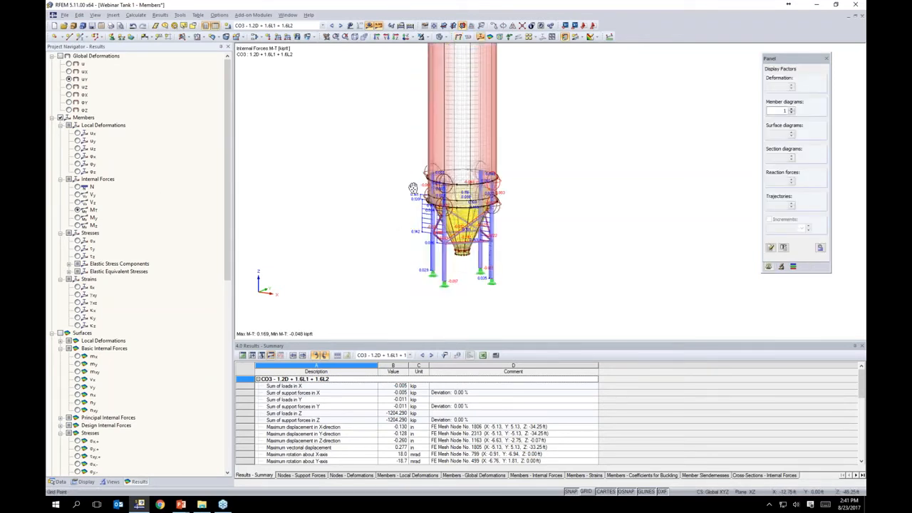
{"action": "left_click", "coordinate": [79, 188]}
{"action": "scroll", "coordinate": [427, 241], "scroll_direction": "up", "scroll_amount": 3}
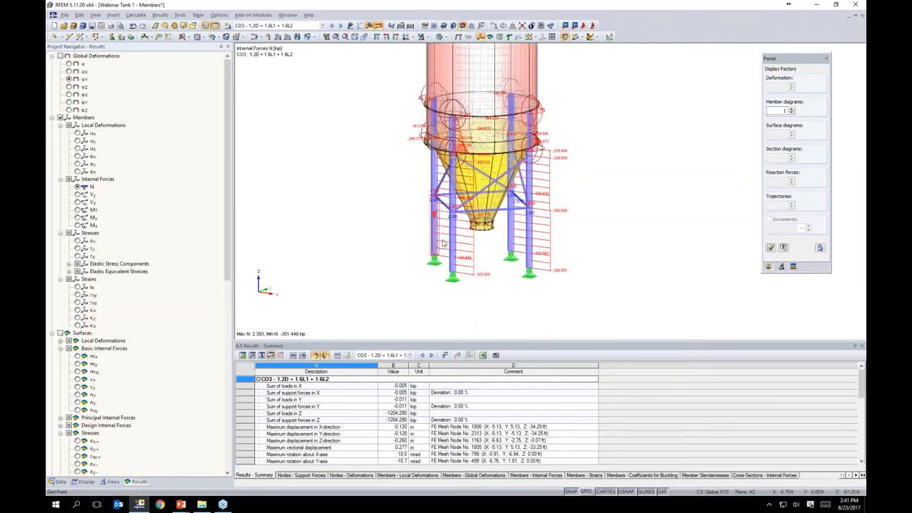
{"action": "scroll", "coordinate": [445, 247], "scroll_direction": "up", "scroll_amount": 3}
{"action": "middle_click_drag", "start_coordinate": [682, 235], "coordinate": [647, 226], "text": "ctrl"}
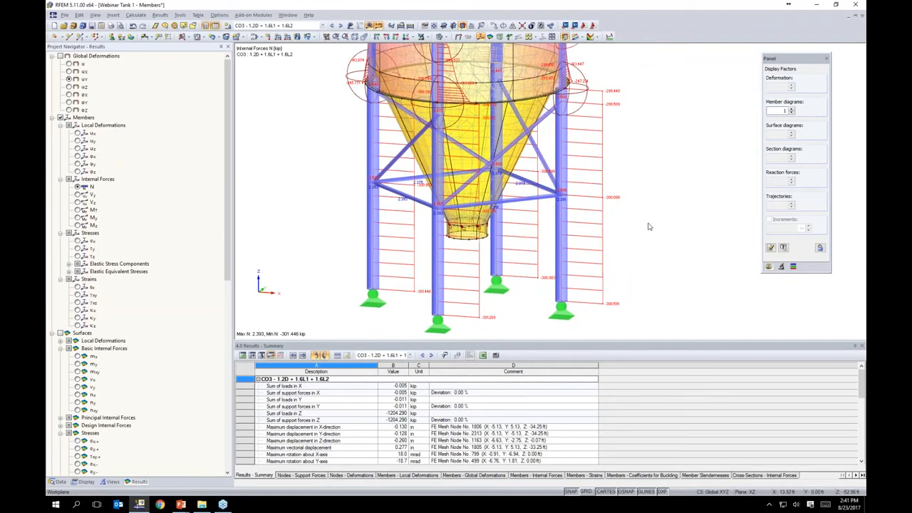
Replace the member results with the surface results and view the equivalent stresses on the tank shell
{"action": "left_click", "coordinate": [66, 333]}
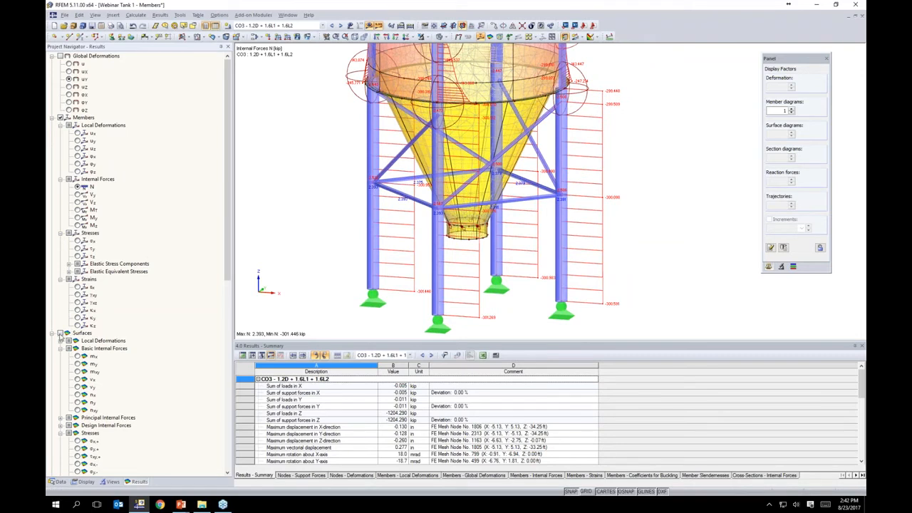
{"action": "left_click", "coordinate": [61, 118]}
{"action": "scroll", "coordinate": [343, 183], "scroll_direction": "down", "scroll_amount": 5}
{"action": "middle_click_drag", "start_coordinate": [325, 135], "coordinate": [379, 221]}
{"action": "scroll", "coordinate": [340, 195], "scroll_direction": "down", "scroll_amount": 1}
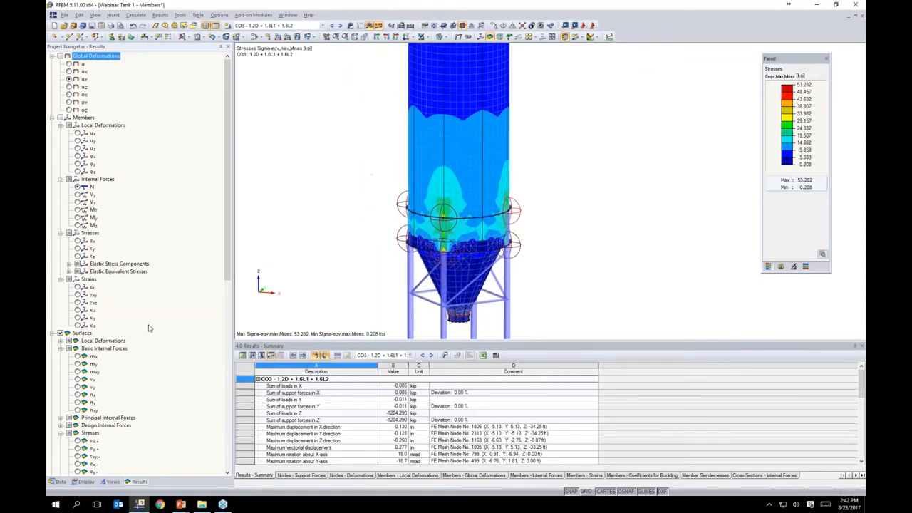
View the surface basic internal forces mx and nx on the tank
{"action": "scroll", "coordinate": [140, 323], "scroll_direction": "down", "scroll_amount": 4}
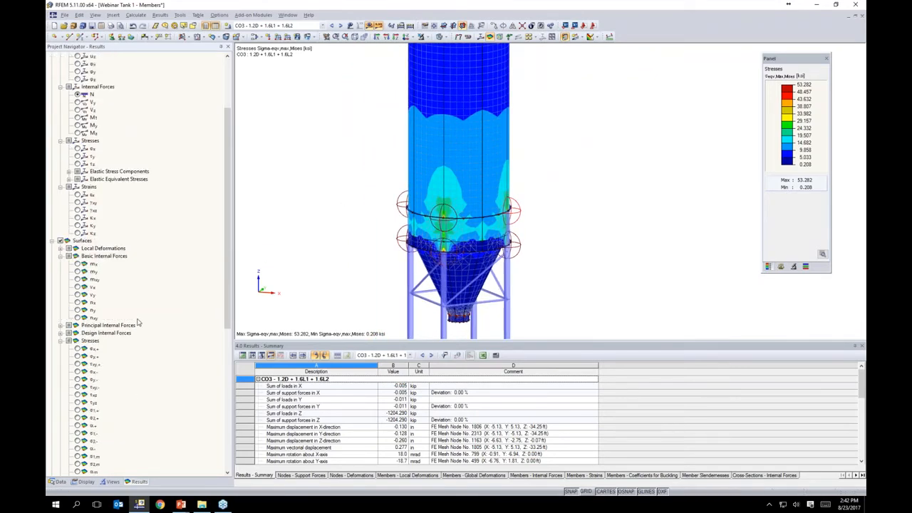
{"action": "left_click", "coordinate": [77, 264]}
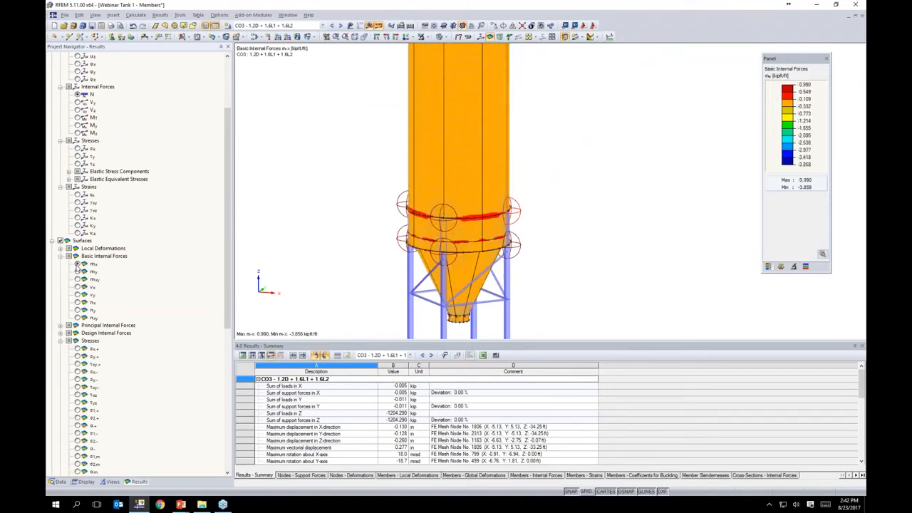
{"action": "left_click", "coordinate": [77, 303]}
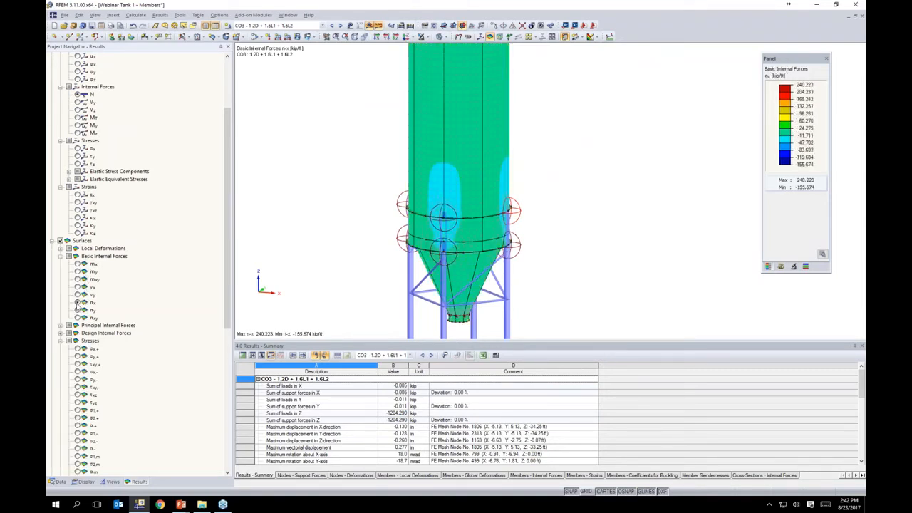
Display the maximum von Mises equivalent stresses and examine the concentrations where the legs meet the stiffening rings
{"action": "scroll", "coordinate": [81, 317], "scroll_direction": "down", "scroll_amount": 5}
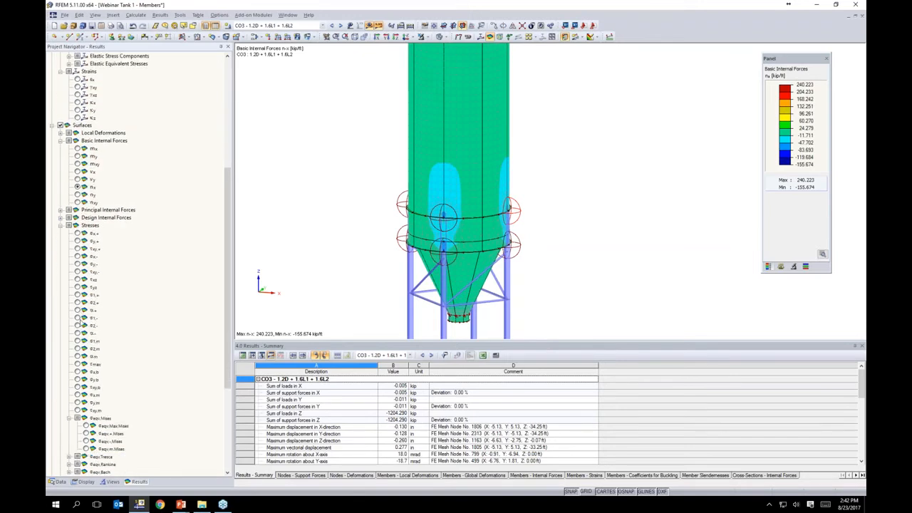
{"action": "scroll", "coordinate": [95, 248], "scroll_direction": "down", "scroll_amount": 2}
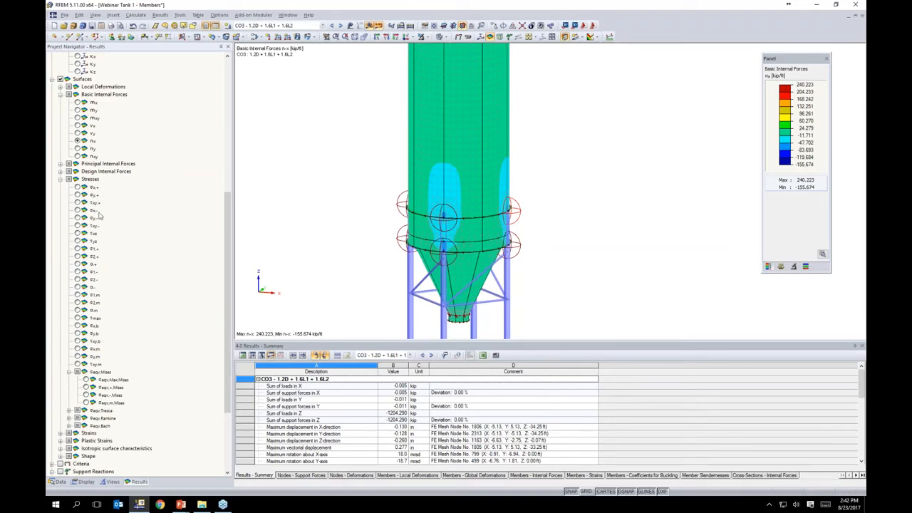
{"action": "left_click", "coordinate": [86, 380]}
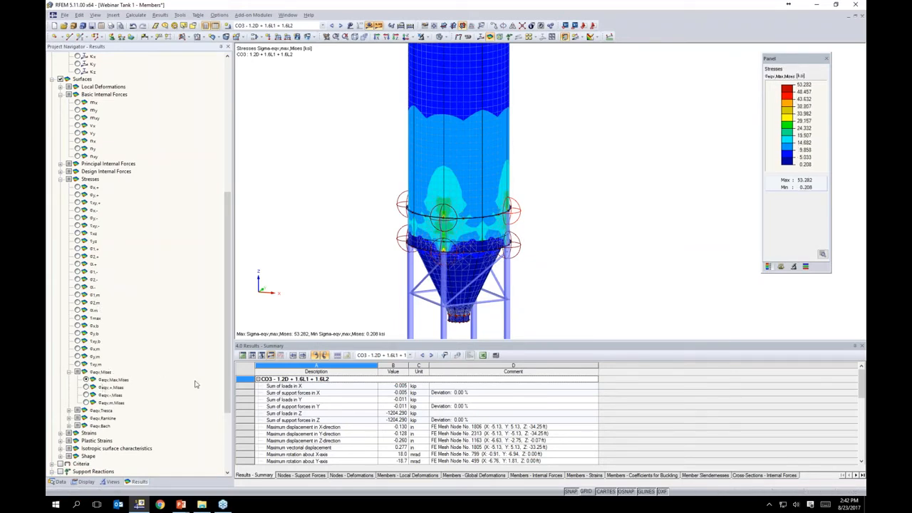
{"action": "middle_click_drag", "start_coordinate": [553, 247], "coordinate": [583, 245], "text": "ctrl"}
{"action": "scroll", "coordinate": [448, 233], "scroll_direction": "up", "scroll_amount": 1}
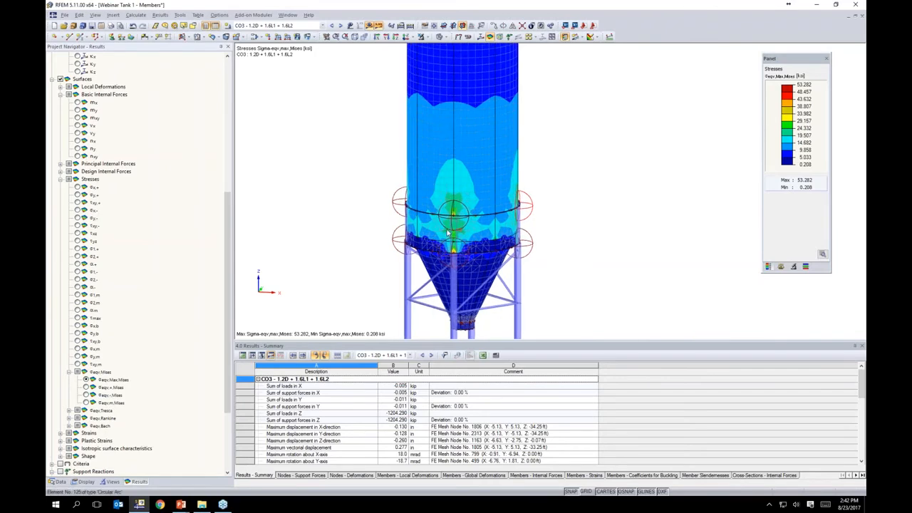
{"action": "scroll", "coordinate": [448, 233], "scroll_direction": "up", "scroll_amount": 5}
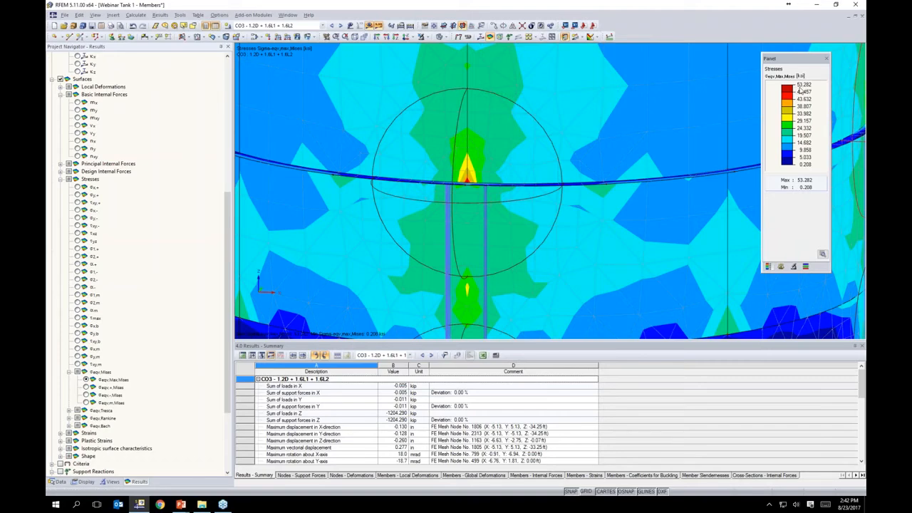
{"action": "scroll", "coordinate": [509, 176], "scroll_direction": "down", "scroll_amount": 4}
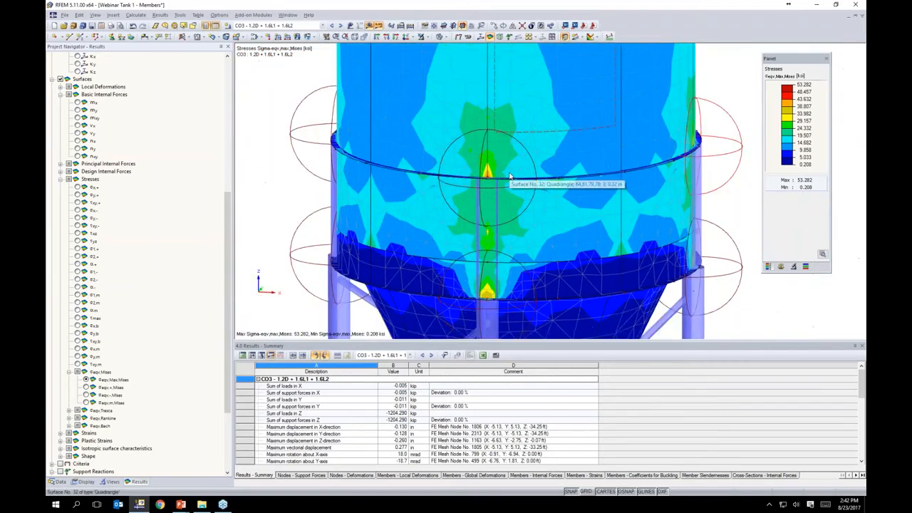
{"action": "scroll", "coordinate": [509, 176], "scroll_direction": "down", "scroll_amount": 3}
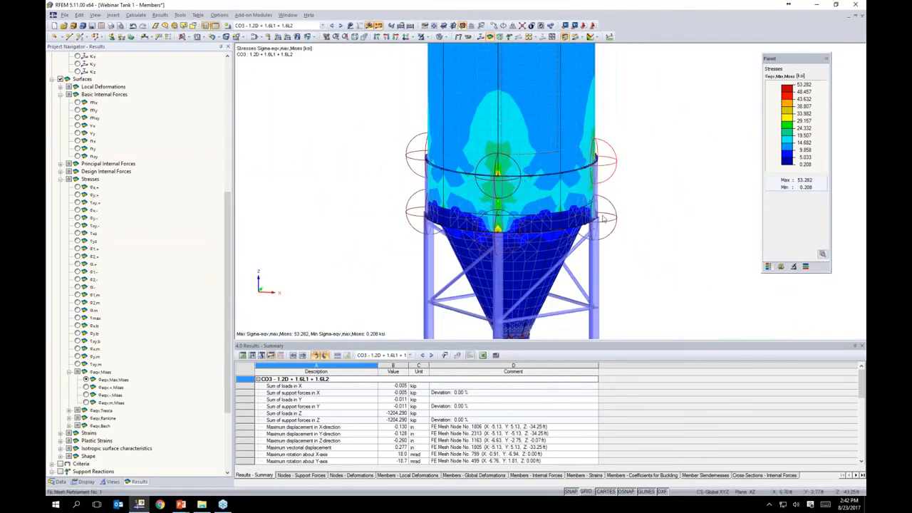
{"action": "middle_click_drag", "start_coordinate": [638, 257], "coordinate": [621, 206]}
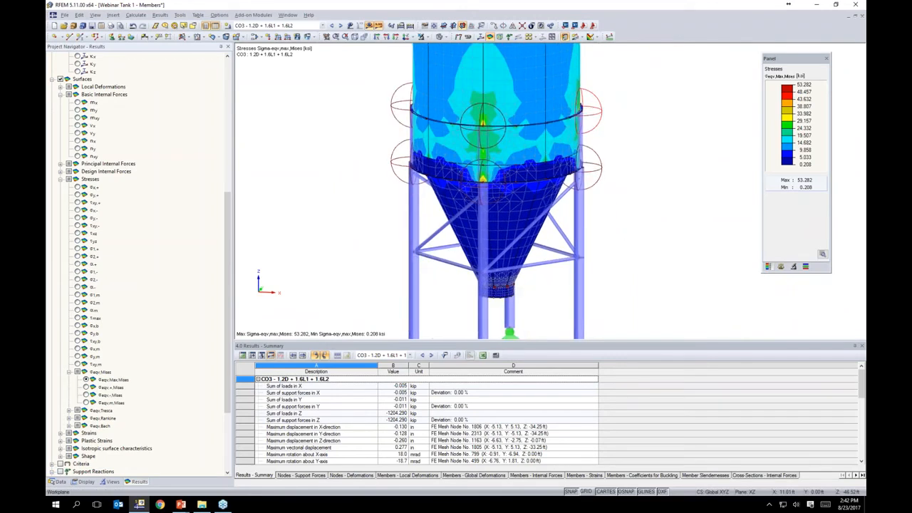
Set the distribution of surface internal forces and stresses to Constant on Elements
{"action": "left_click", "coordinate": [86, 482]}
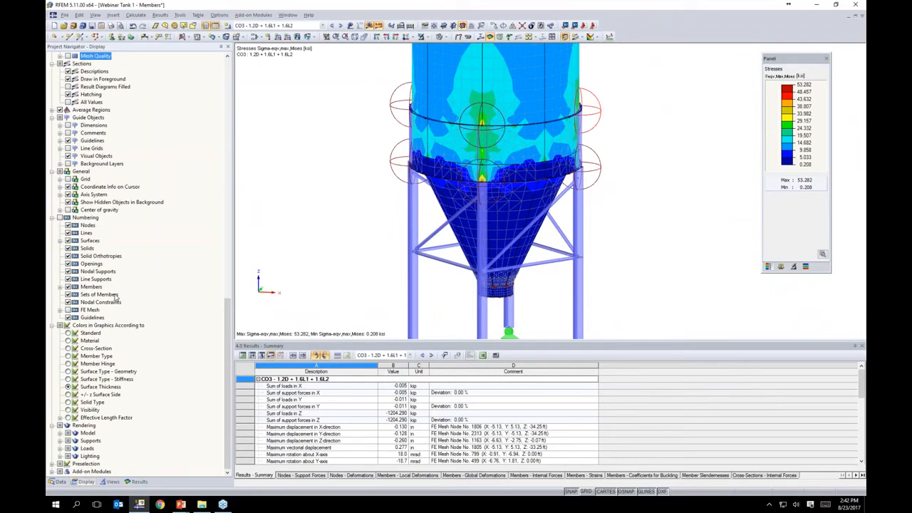
{"action": "scroll", "coordinate": [116, 298], "scroll_direction": "up", "scroll_amount": 16}
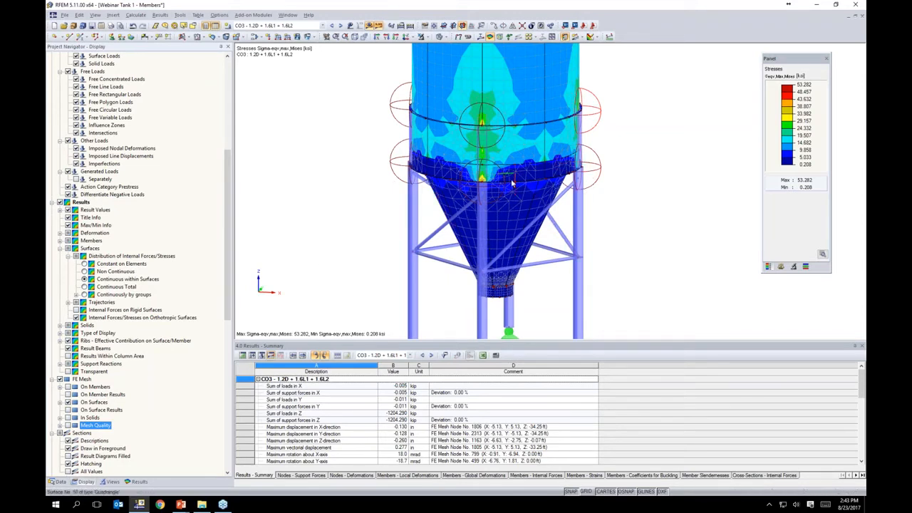
{"action": "middle_click_drag", "start_coordinate": [626, 224], "coordinate": [610, 226], "text": "ctrl"}
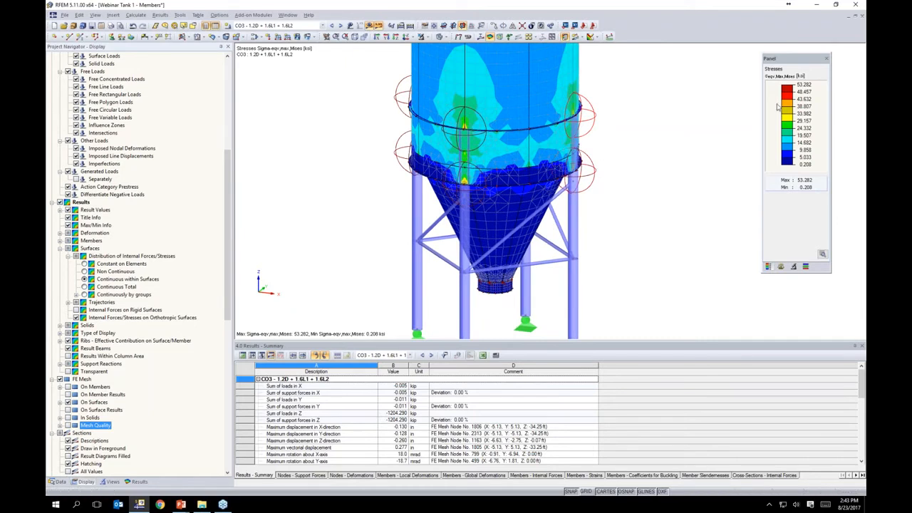
{"action": "middle_click_drag", "start_coordinate": [618, 215], "coordinate": [621, 214], "text": "ctrl"}
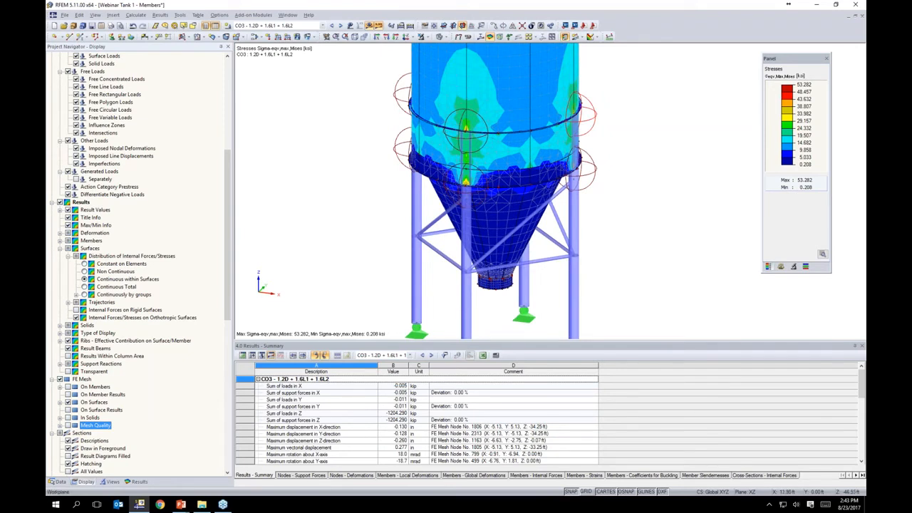
{"action": "middle_click_drag", "start_coordinate": [627, 213], "coordinate": [664, 211], "text": "ctrl"}
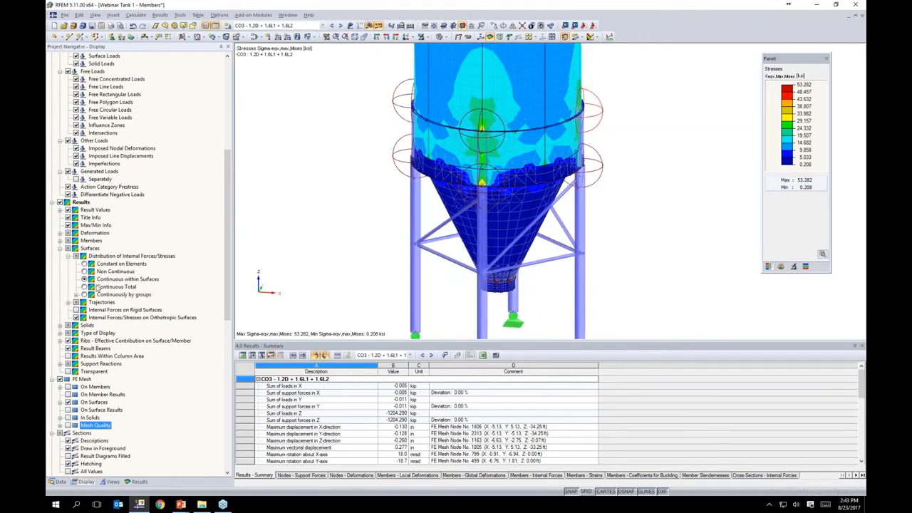
{"action": "left_click", "coordinate": [84, 264]}
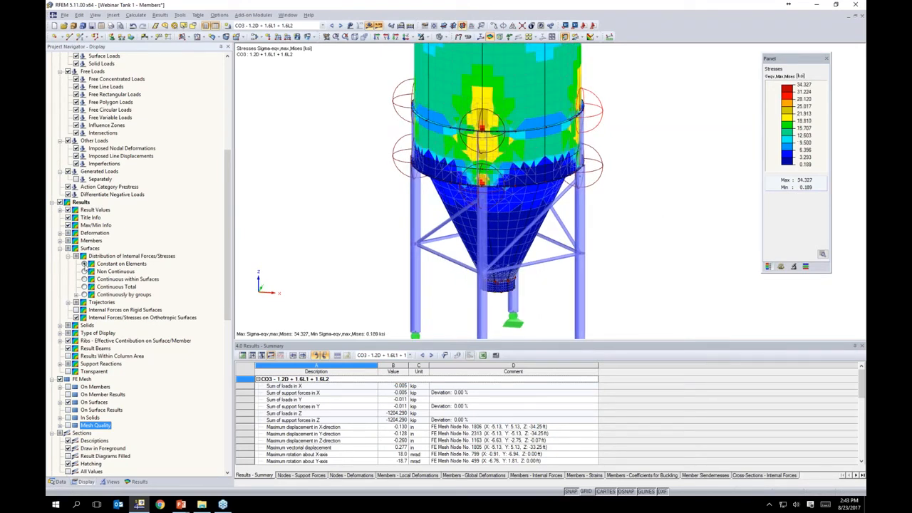
Examine the maximum von Mises stresses up close where the front leg meets the lower stiffening ring
{"action": "scroll", "coordinate": [378, 251], "scroll_direction": "up", "scroll_amount": 2}
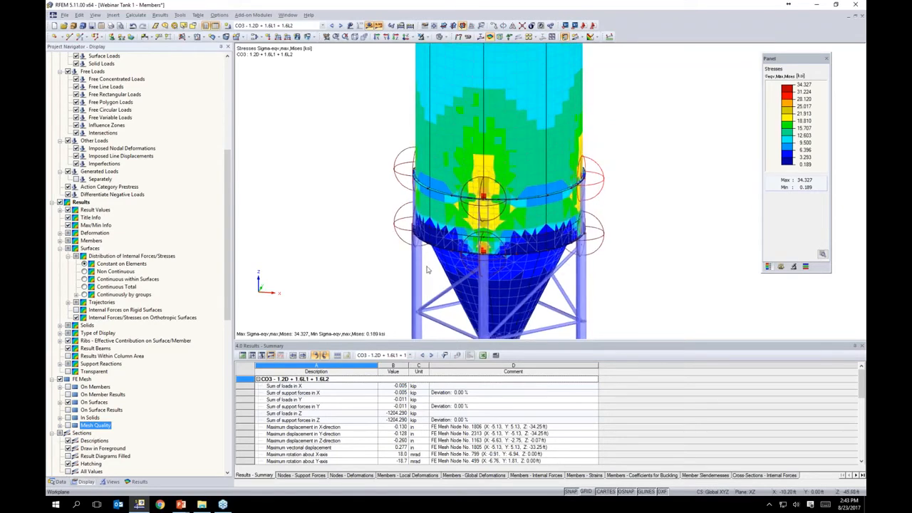
{"action": "scroll", "coordinate": [484, 255], "scroll_direction": "up", "scroll_amount": 4}
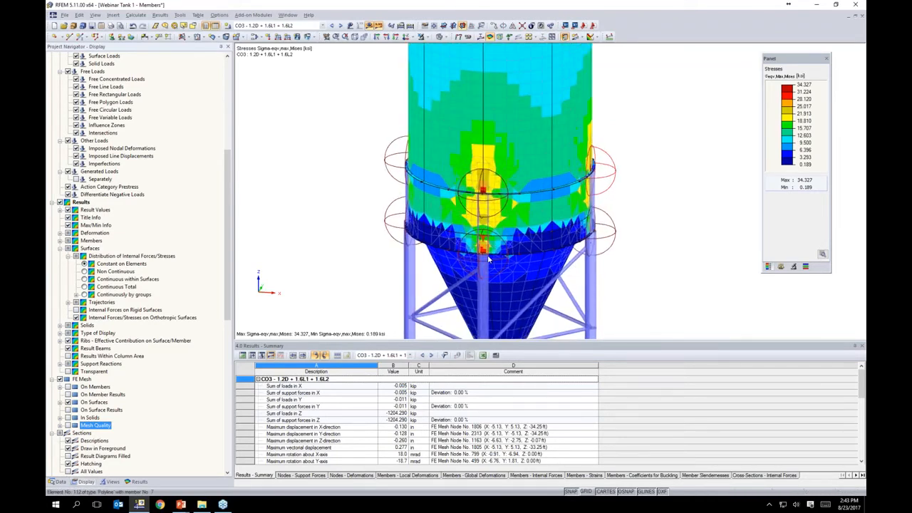
{"action": "scroll", "coordinate": [484, 255], "scroll_direction": "up", "scroll_amount": 1}
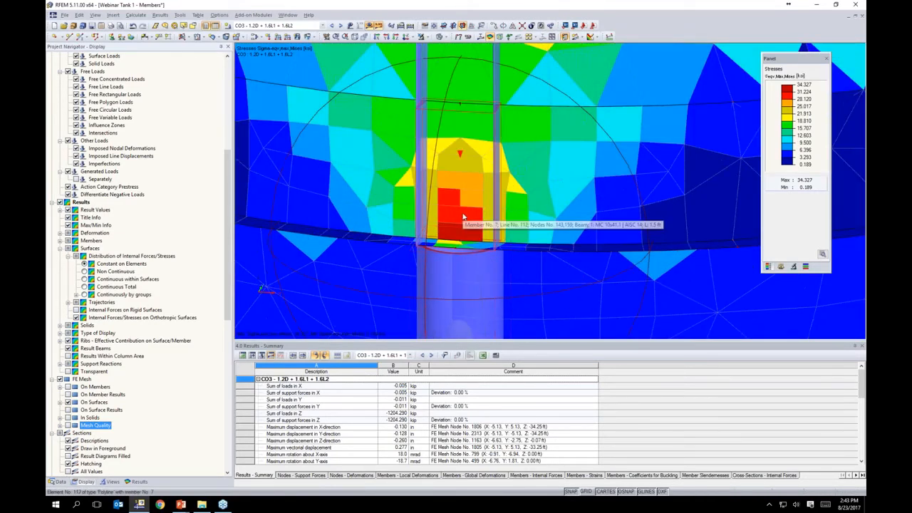
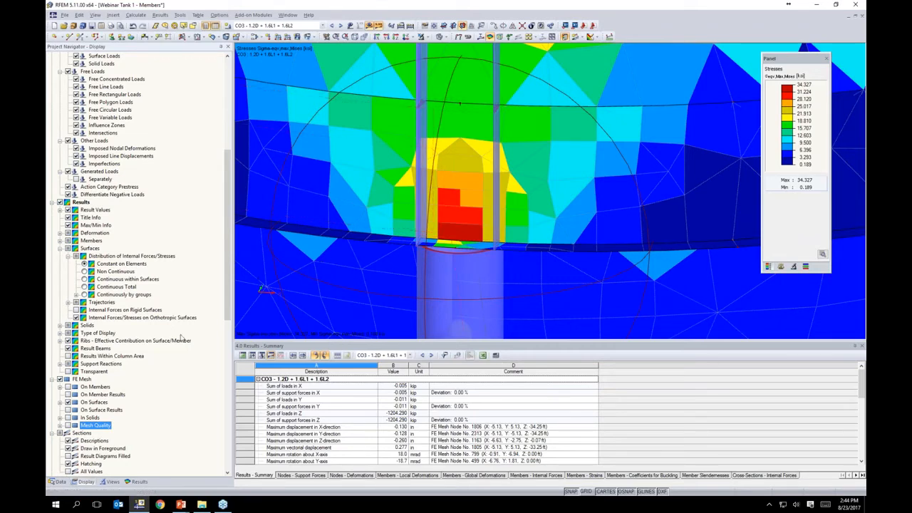
{"action": "scroll", "coordinate": [490, 155], "scroll_direction": "down", "scroll_amount": 3}
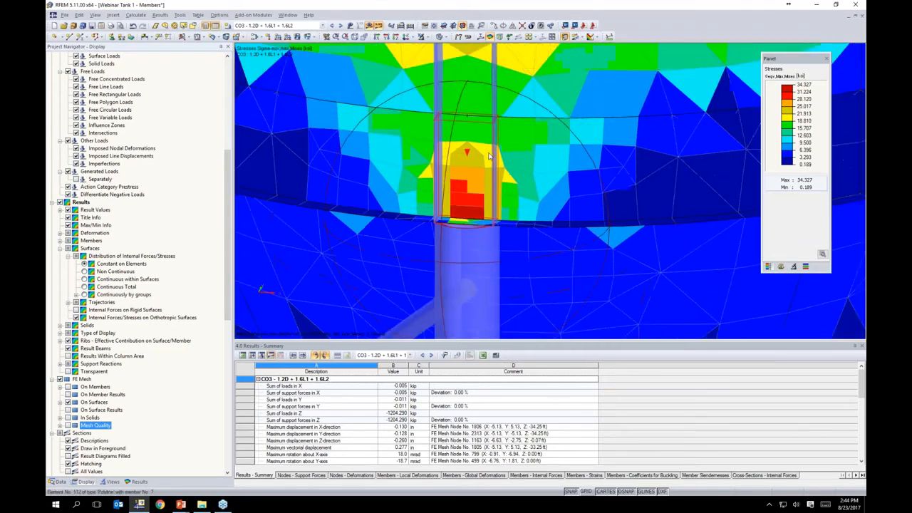
{"action": "scroll", "coordinate": [489, 155], "scroll_direction": "down", "scroll_amount": 5}
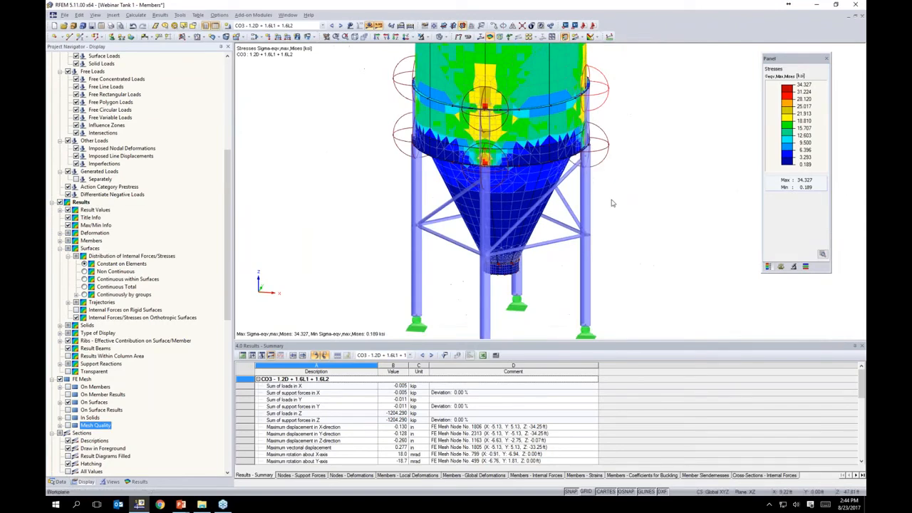
Display the support reactions at the leg bases and view the table of nodal support forces
{"action": "left_click", "coordinate": [139, 482]}
{"action": "scroll", "coordinate": [127, 395], "scroll_direction": "down", "scroll_amount": 5}
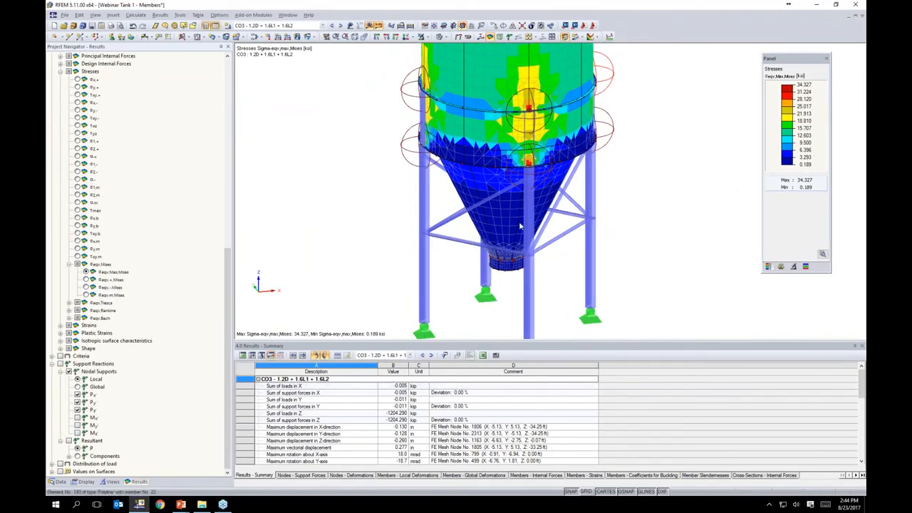
{"action": "middle_click_drag", "start_coordinate": [371, 274], "coordinate": [338, 146]}
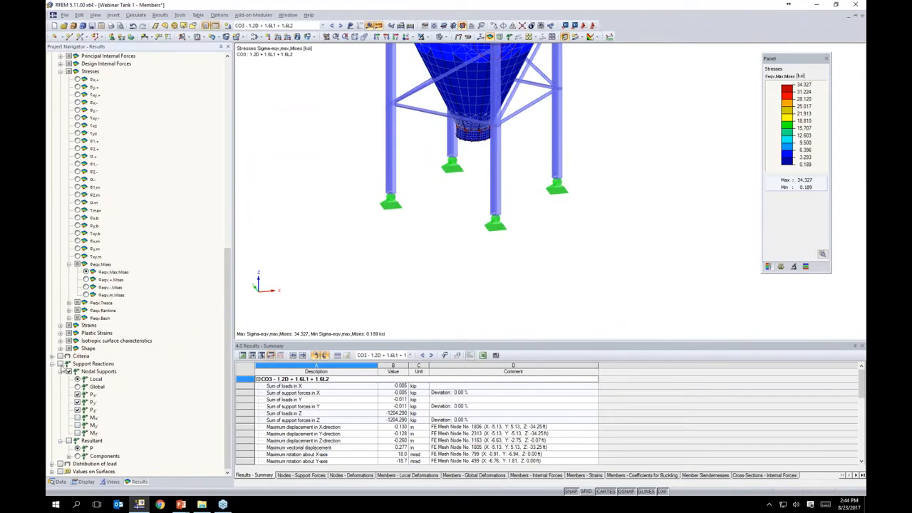
{"action": "left_click", "coordinate": [60, 363]}
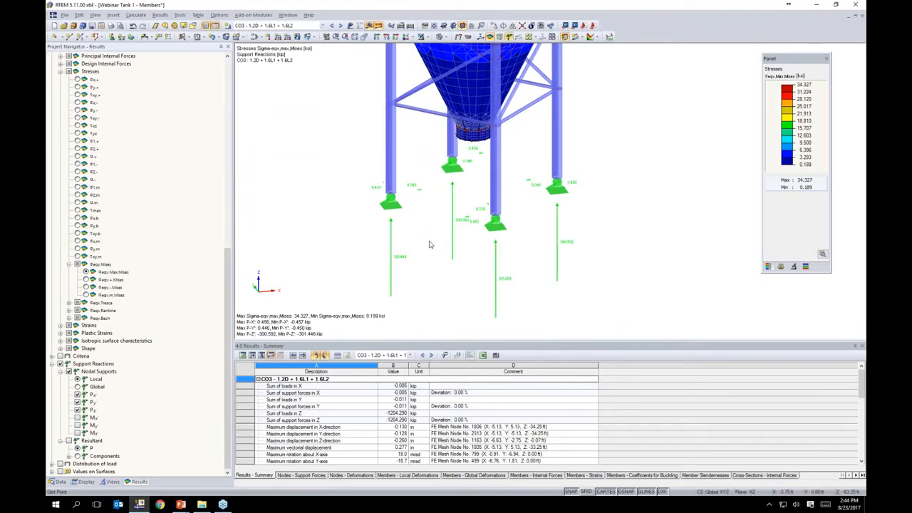
{"action": "left_click", "coordinate": [292, 477]}
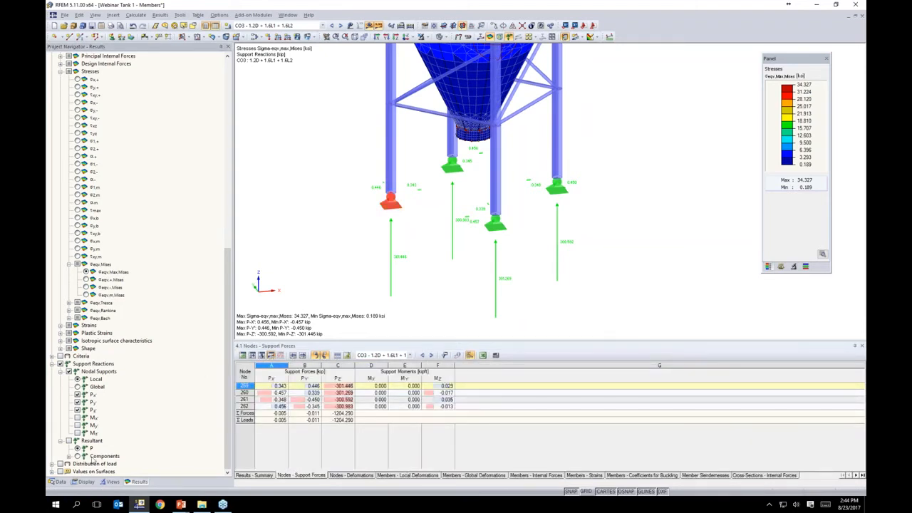
Hide the support reactions on the model
{"action": "left_click", "coordinate": [61, 482]}
{"action": "scroll", "coordinate": [141, 325], "scroll_direction": "up", "scroll_amount": 3}
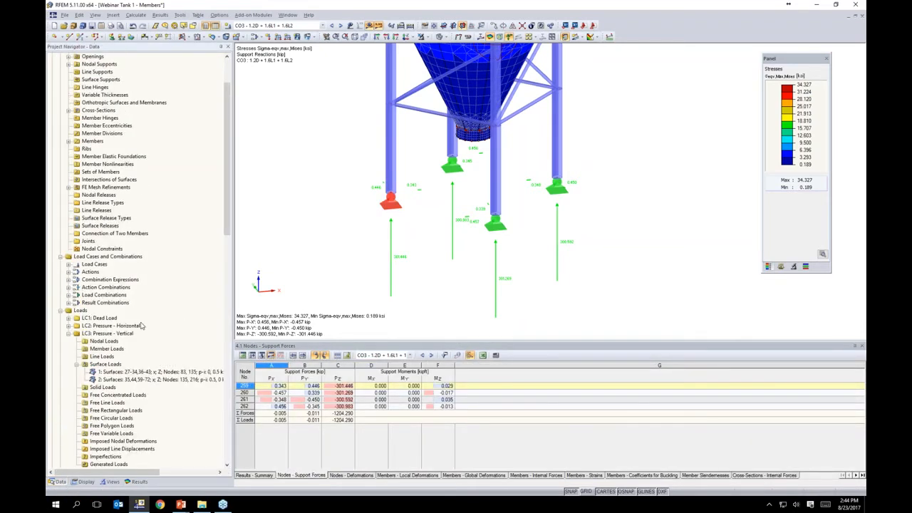
{"action": "scroll", "coordinate": [141, 326], "scroll_direction": "down", "scroll_amount": 12}
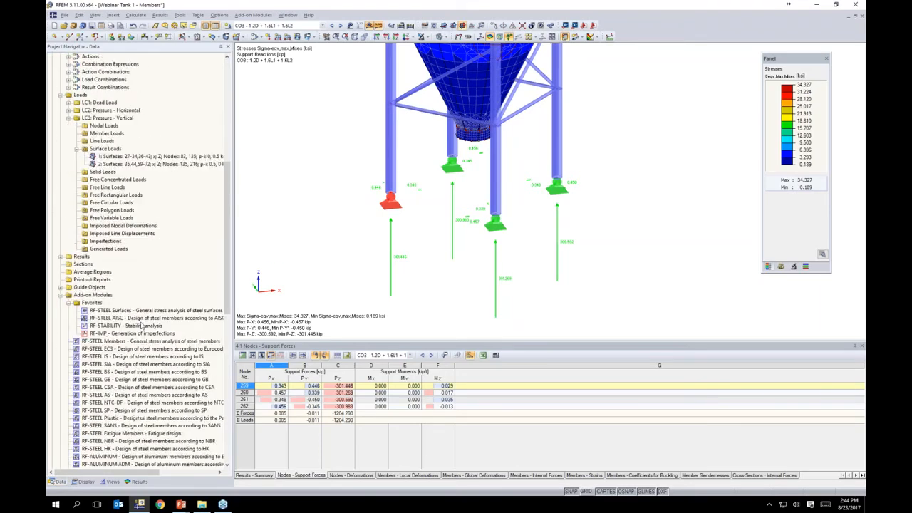
{"action": "scroll", "coordinate": [376, 186], "scroll_direction": "down", "scroll_amount": 2}
{"action": "middle_click_drag", "start_coordinate": [355, 147], "coordinate": [384, 197]}
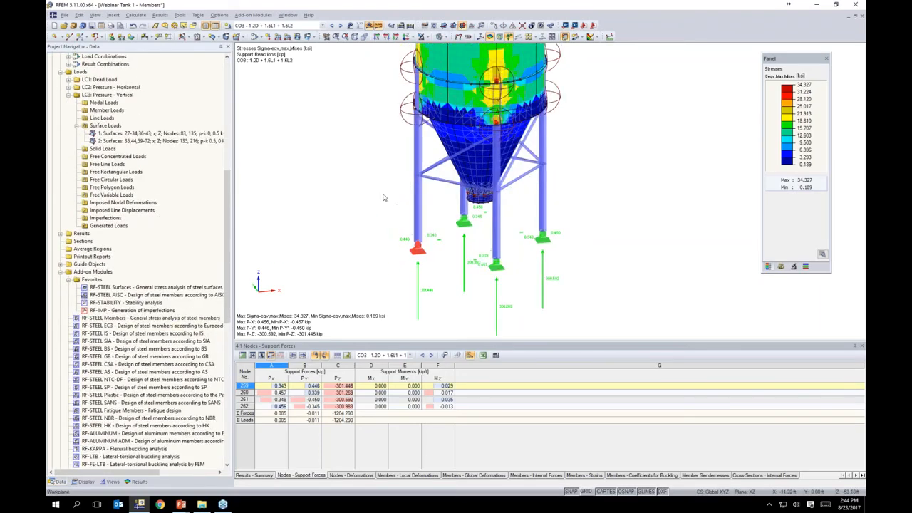
{"action": "left_click", "coordinate": [138, 482]}
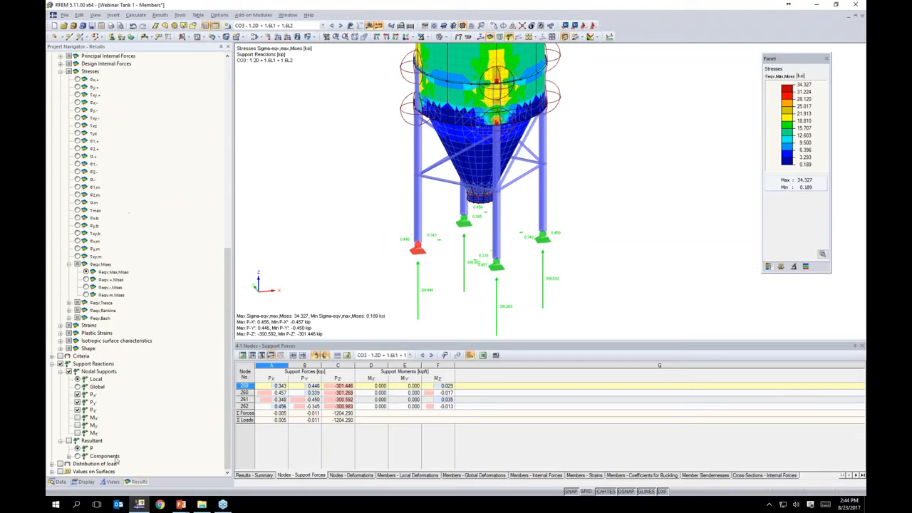
Open the RF-STEEL Surfaces add-on module with all surfaces included in the design
{"action": "left_click", "coordinate": [60, 481]}
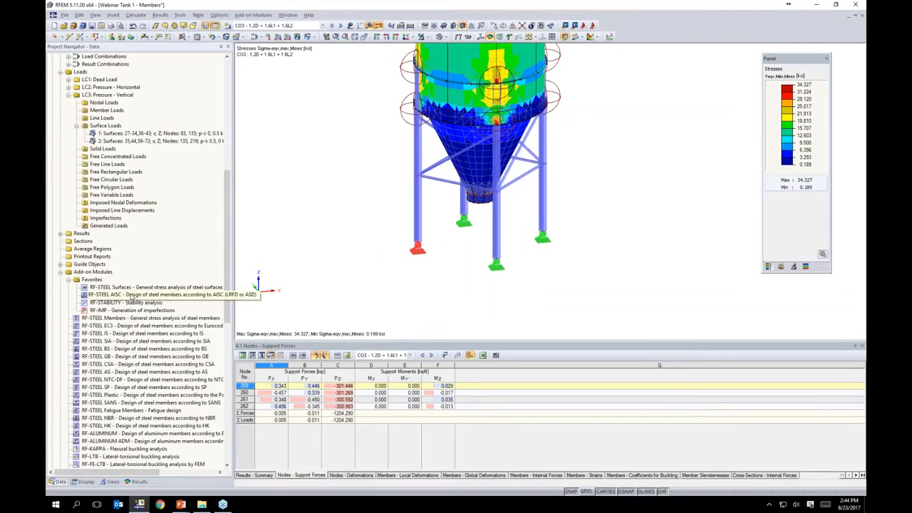
{"action": "double_click", "coordinate": [135, 287]}
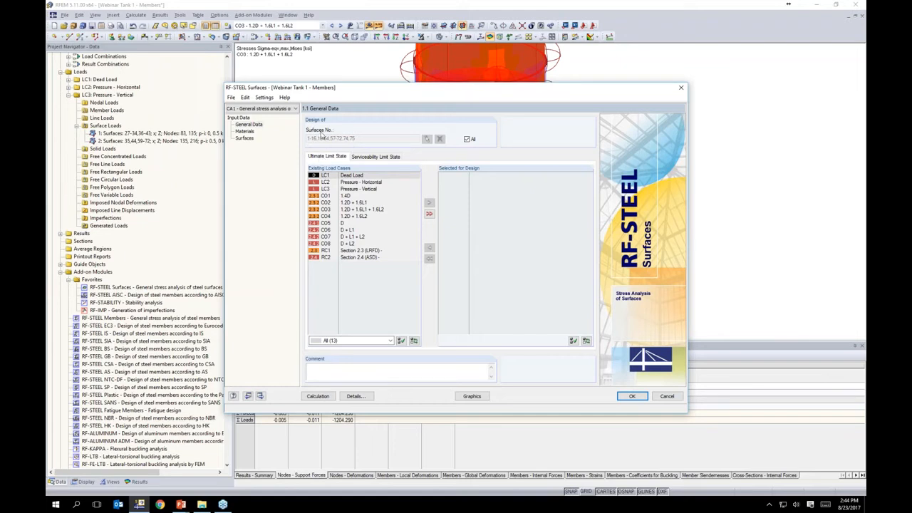
{"action": "left_click", "coordinate": [467, 139]}
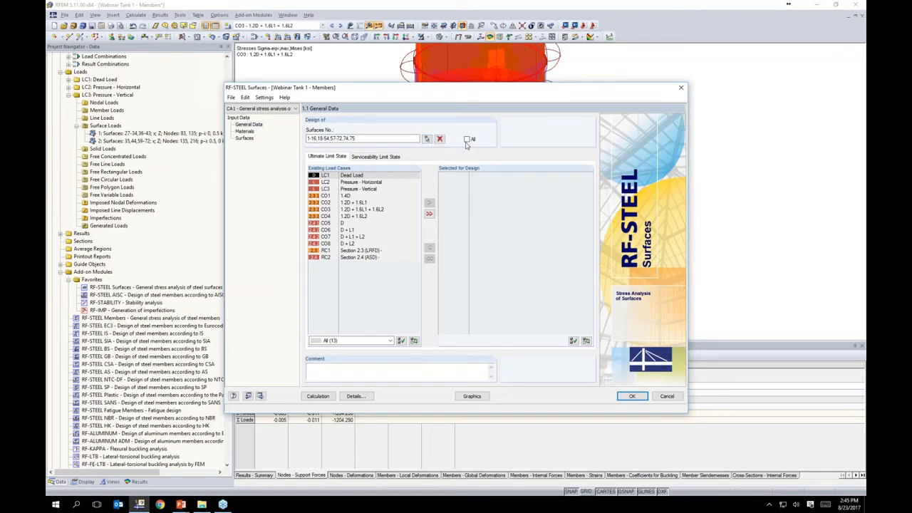
{"action": "left_click", "coordinate": [467, 140]}
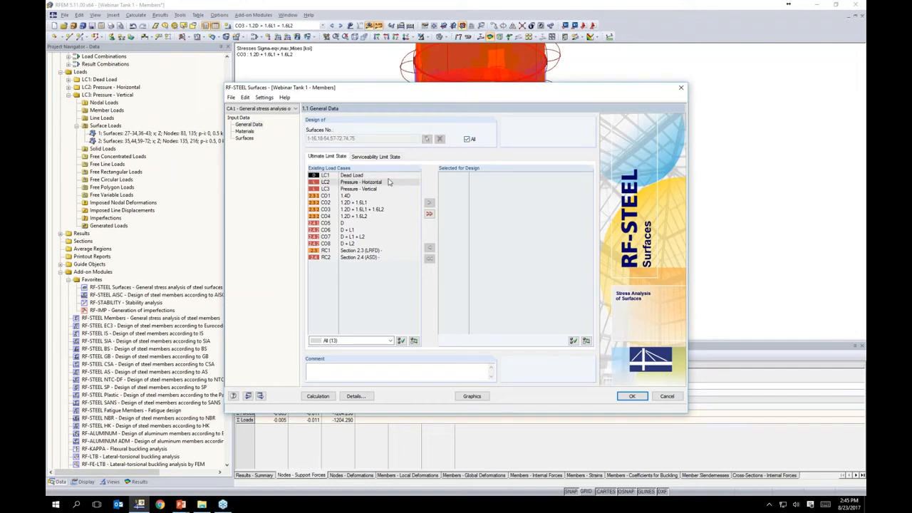
Add load combinations CO1 to CO4 to the ultimate limit state design
{"action": "left_click", "coordinate": [353, 197]}
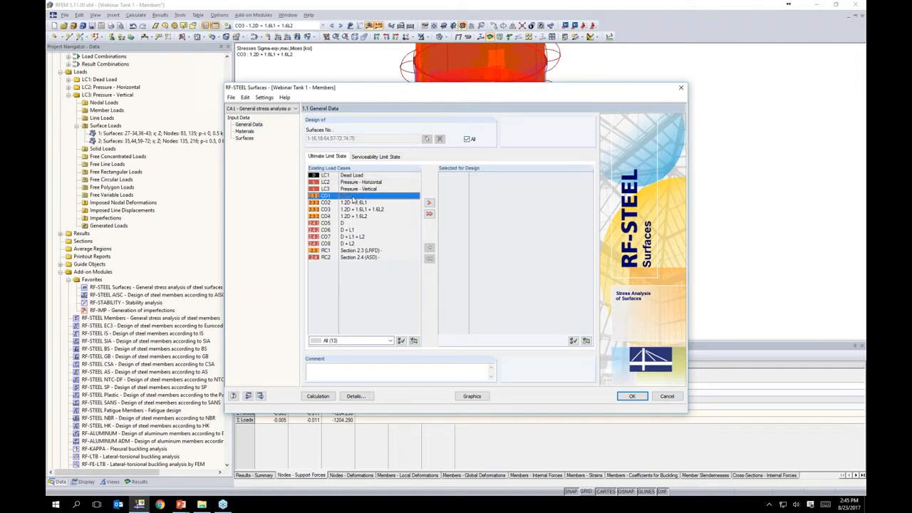
{"action": "left_click", "coordinate": [357, 216], "text": "shift"}
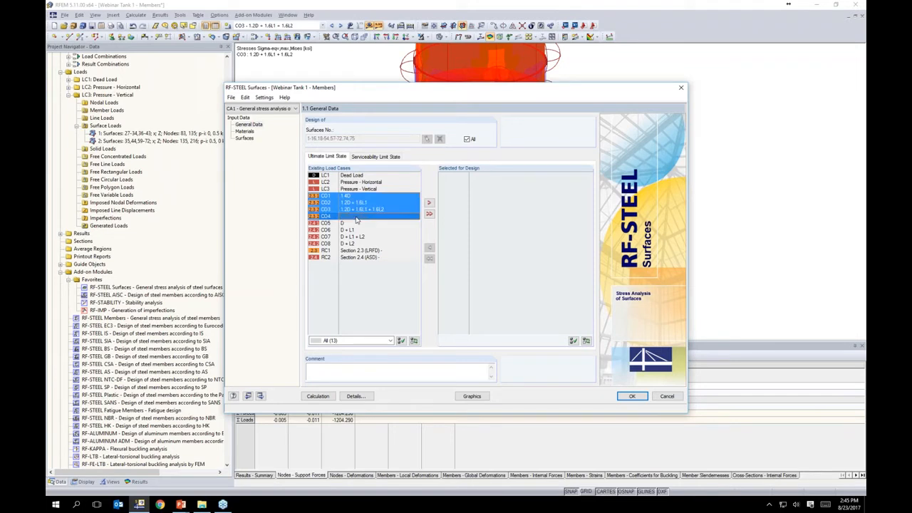
{"action": "left_click", "coordinate": [429, 203]}
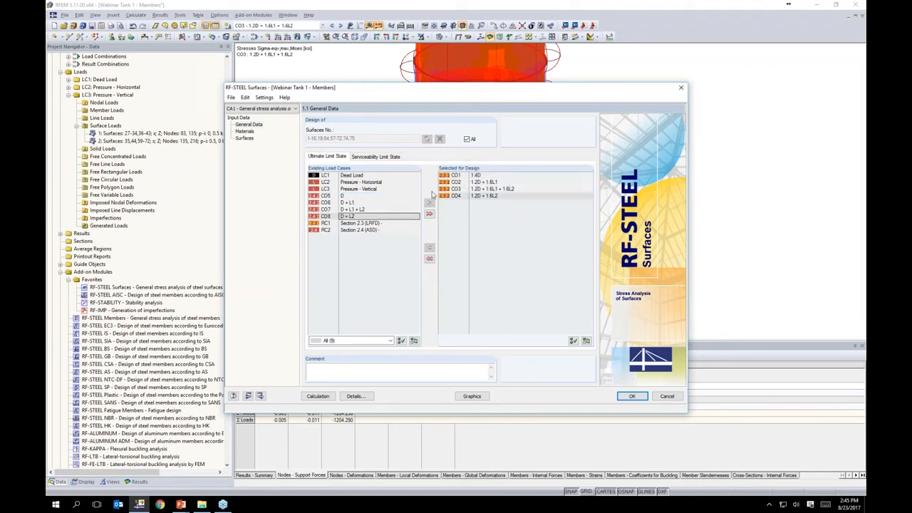
Add load combinations CO5 to CO8 to the serviceability limit state design
{"action": "left_click", "coordinate": [377, 157]}
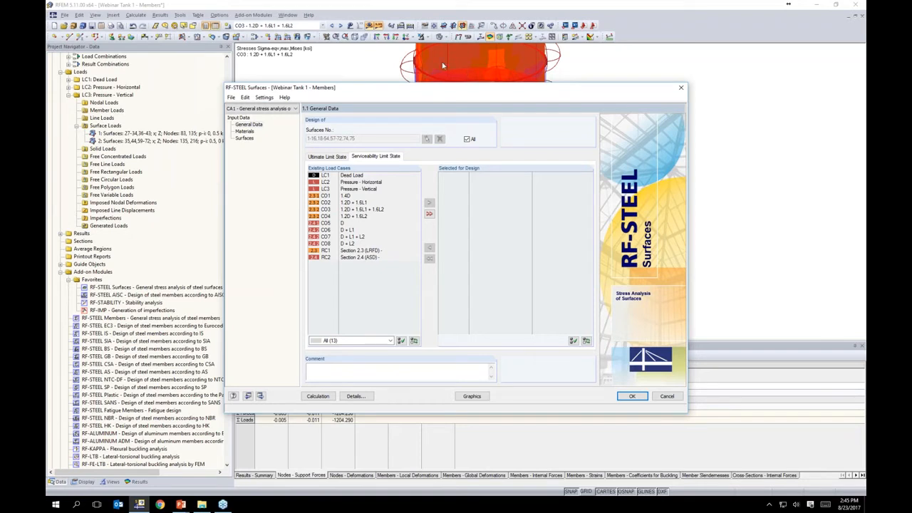
{"action": "left_click", "coordinate": [349, 223]}
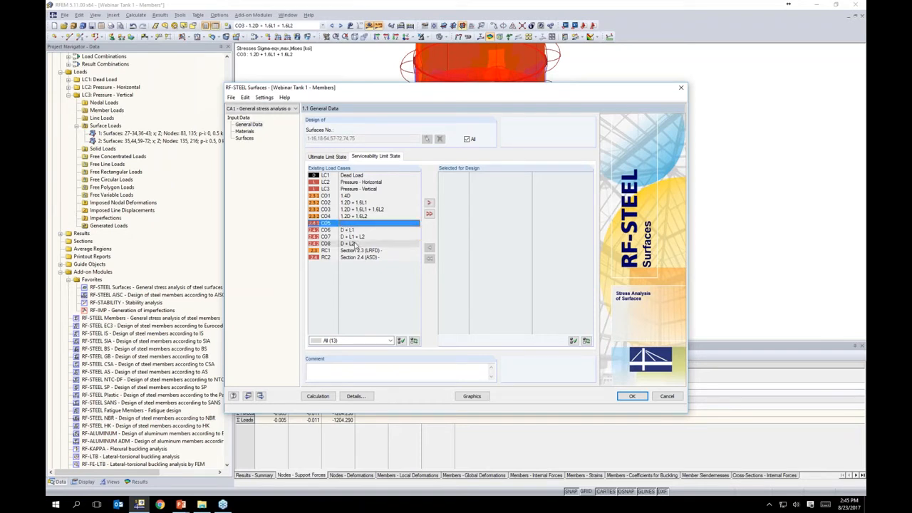
{"action": "left_click", "coordinate": [354, 244], "text": "shift"}
{"action": "left_click", "coordinate": [429, 203]}
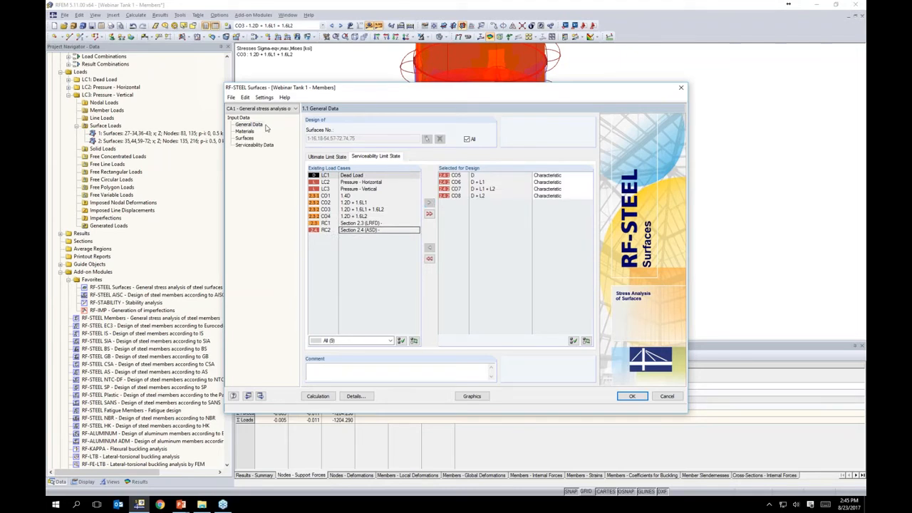
Review the limit stresses and material properties of the stainless steel used for the tank surfaces
{"action": "left_click", "coordinate": [245, 132]}
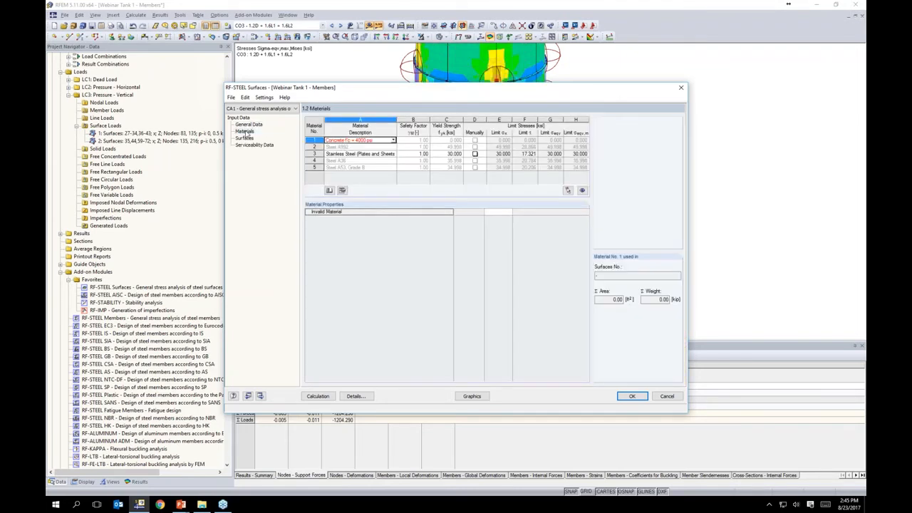
{"action": "left_click", "coordinate": [370, 154]}
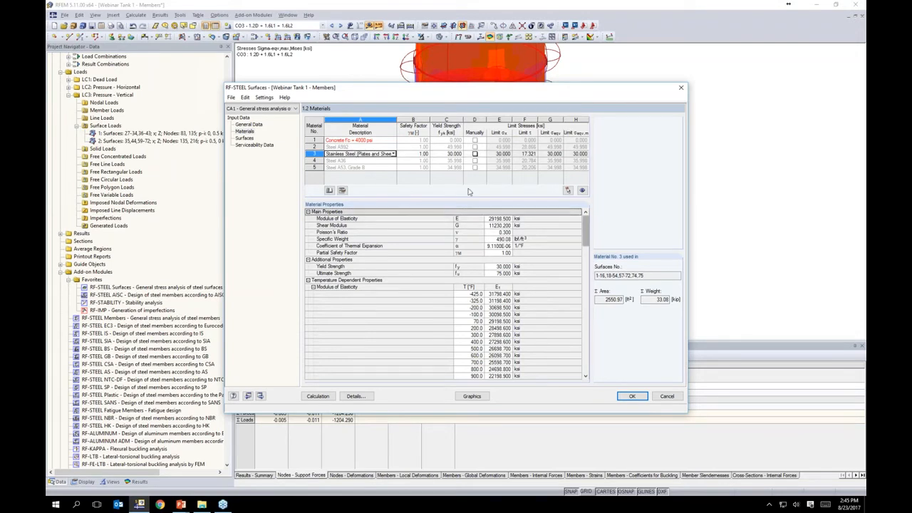
{"action": "mouse_move", "coordinate": [586, 222]}
{"action": "left_mouse_down"}
{"action": "mouse_move", "coordinate": [586, 342]}
{"action": "mouse_move", "coordinate": [586, 212]}
{"action": "left_mouse_up"}
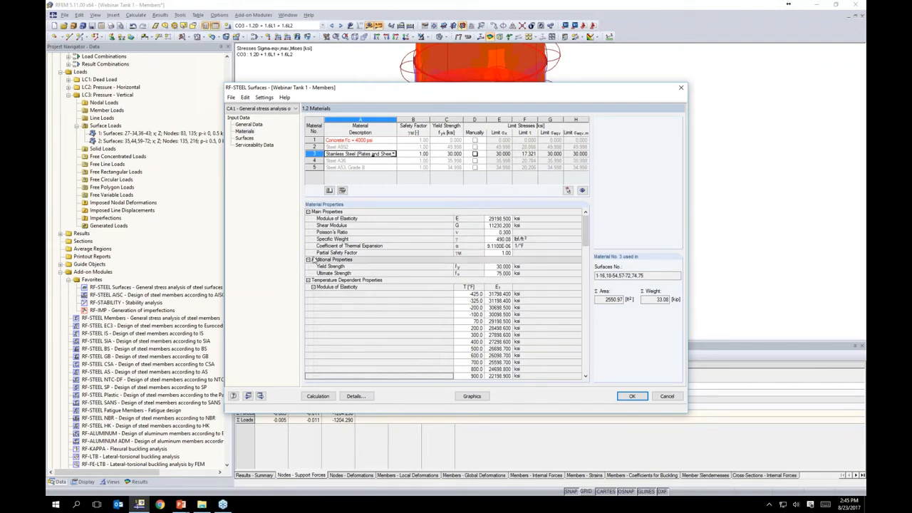
Review the materials and thicknesses in the list of designed surfaces, moving the dialog aside to see the tank
{"action": "left_click", "coordinate": [245, 138]}
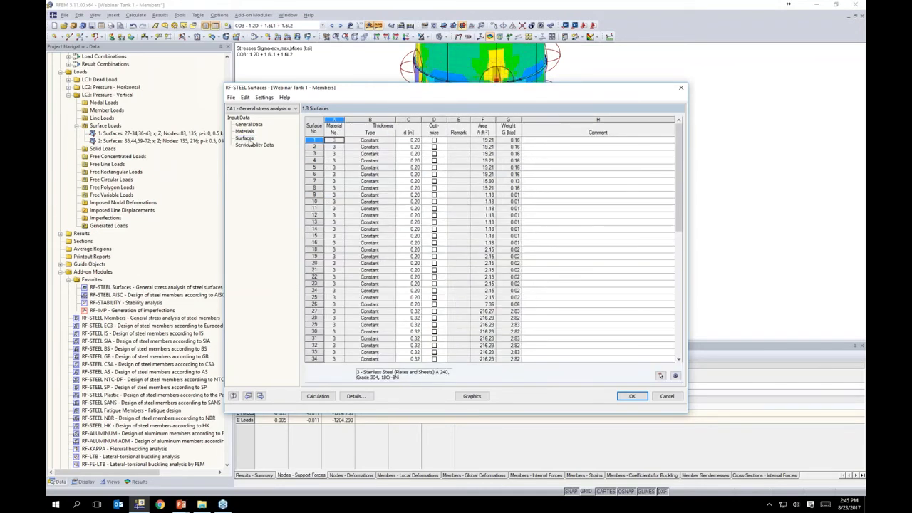
{"action": "mouse_move", "coordinate": [678, 149]}
{"action": "left_mouse_down"}
{"action": "mouse_move", "coordinate": [678, 273]}
{"action": "mouse_move", "coordinate": [678, 141]}
{"action": "left_mouse_up"}
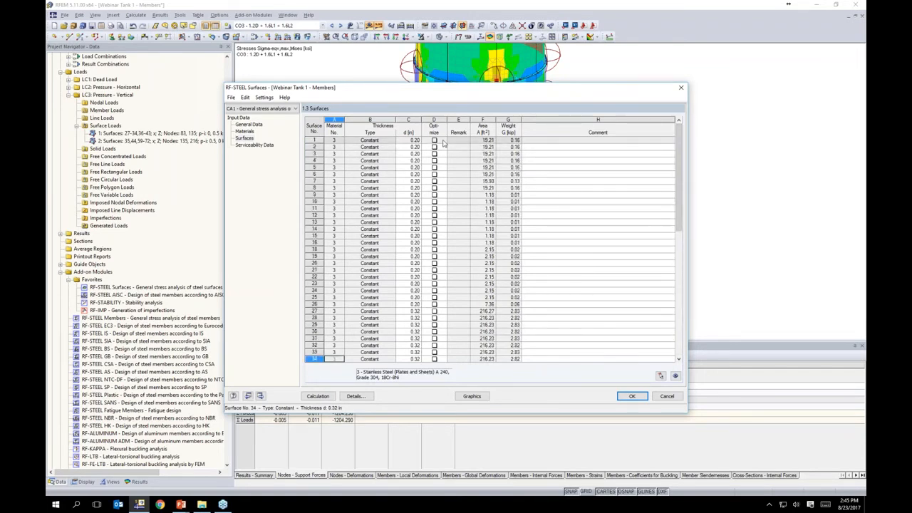
{"action": "left_click_drag", "start_coordinate": [487, 89], "coordinate": [494, 203]}
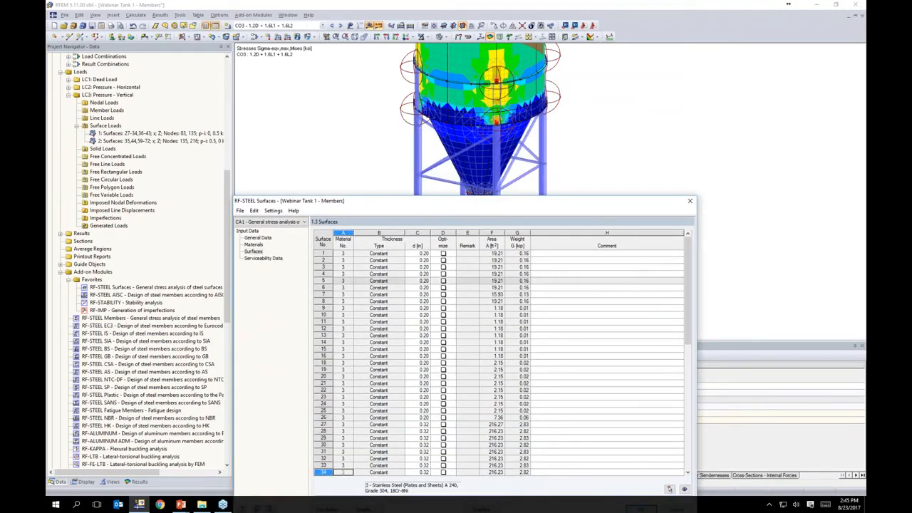
{"action": "left_click_drag", "start_coordinate": [423, 205], "coordinate": [448, 109]}
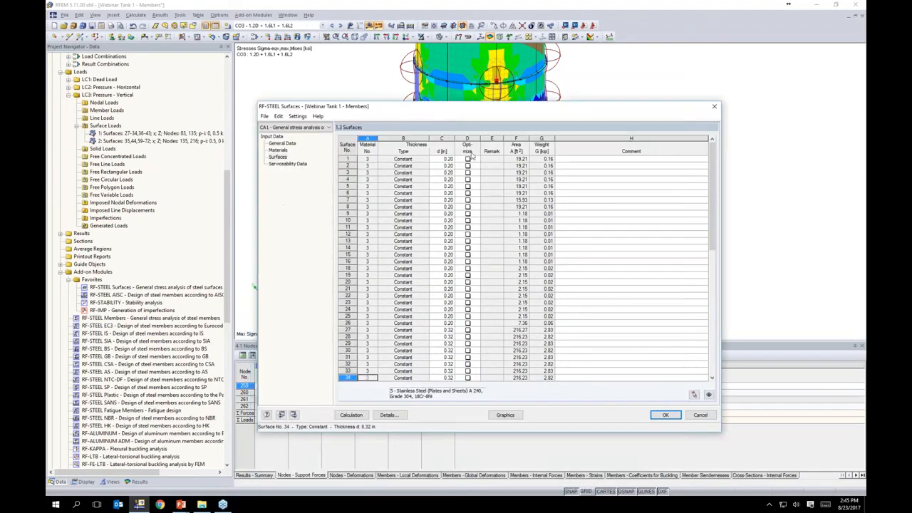
Try the thickness optimization for surface 1, check its parameters, and switch it off again
{"action": "left_click", "coordinate": [468, 160]}
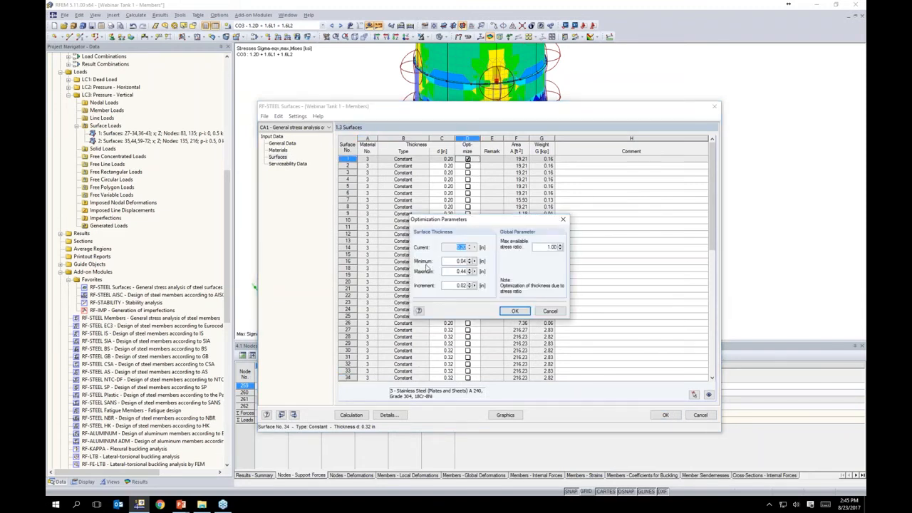
{"action": "double_click", "coordinate": [460, 285]}
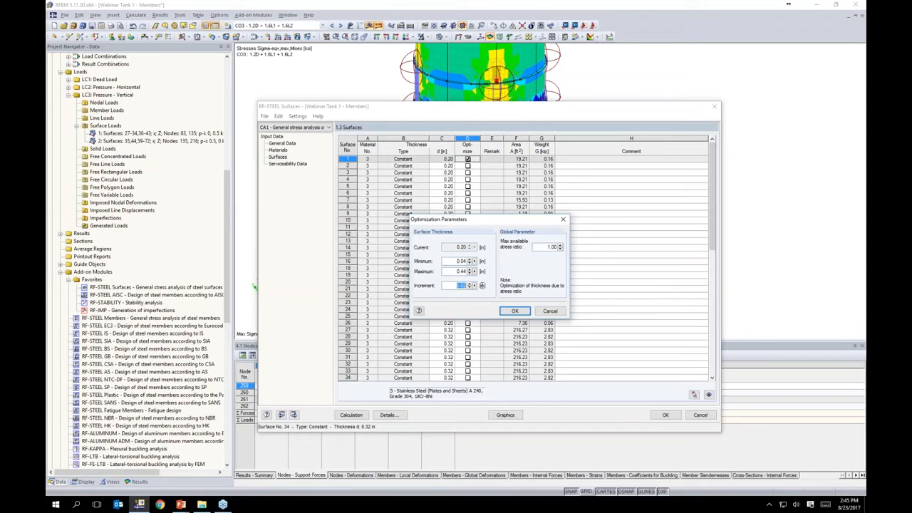
{"action": "left_click", "coordinate": [551, 311]}
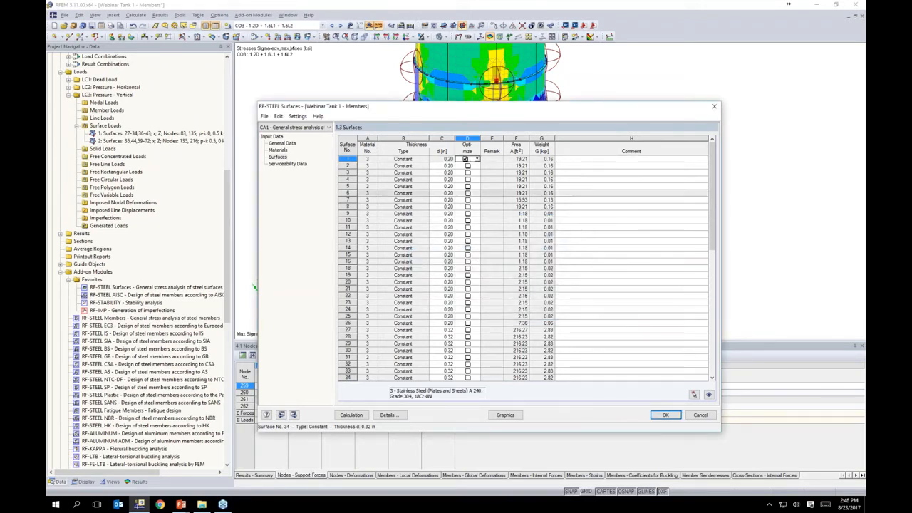
{"action": "left_click", "coordinate": [465, 159]}
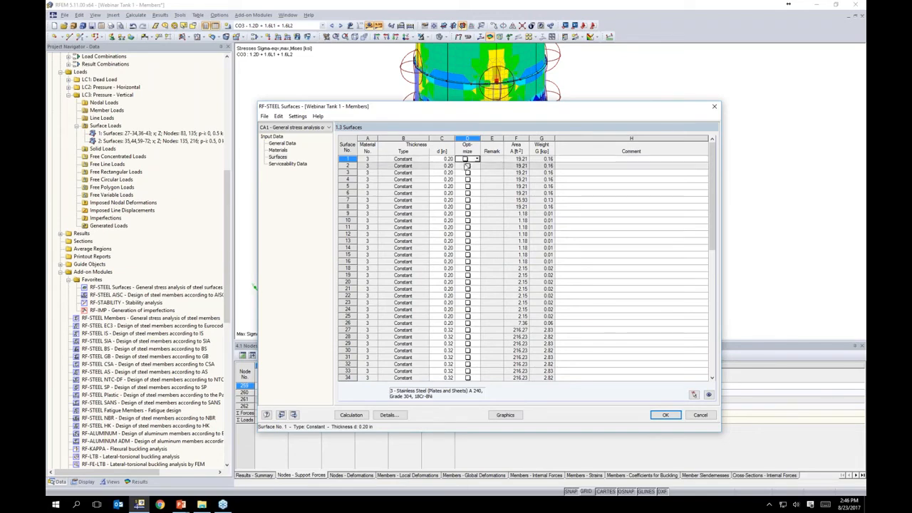
Select all the tank surfaces in the model for the serviceability check and compare the reference length with the tank
{"action": "left_click", "coordinate": [293, 165]}
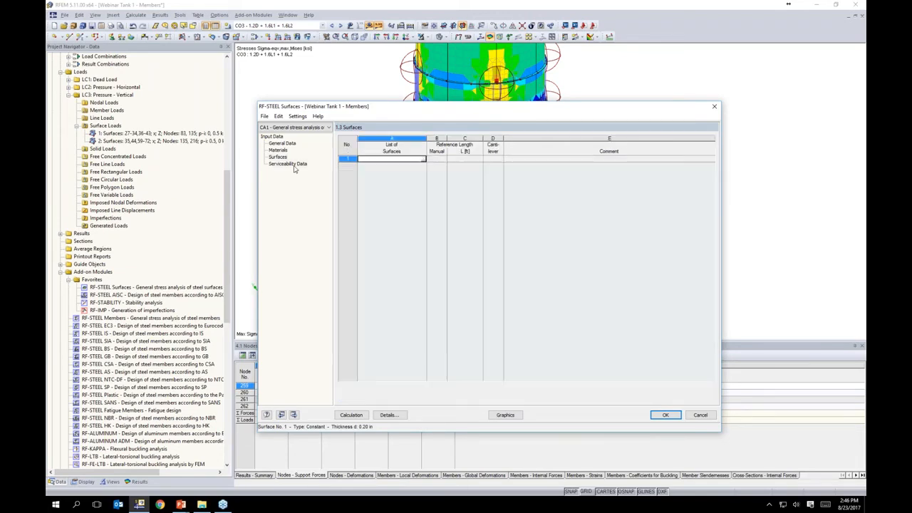
{"action": "left_click", "coordinate": [423, 159]}
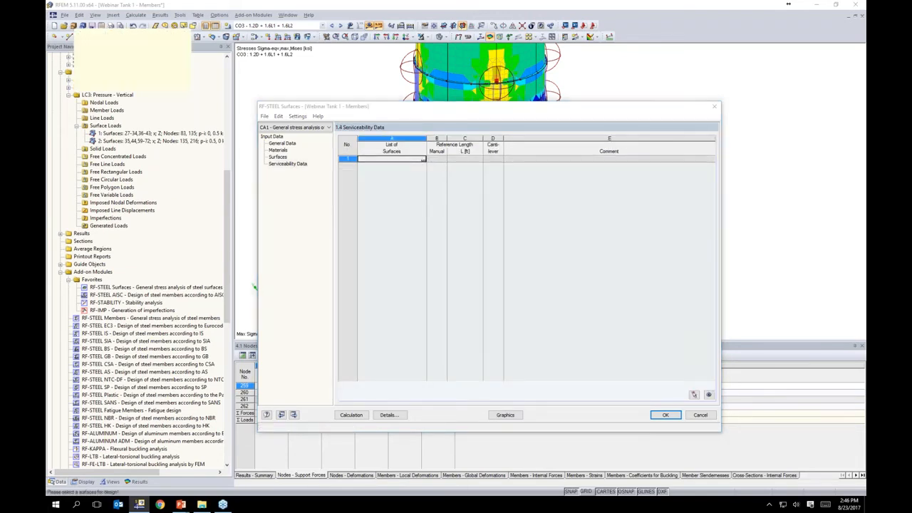
{"action": "scroll", "coordinate": [514, 168], "scroll_direction": "down", "scroll_amount": 5}
{"action": "middle_click_drag", "start_coordinate": [513, 168], "coordinate": [492, 255]}
{"action": "left_click_drag", "start_coordinate": [539, 299], "coordinate": [377, 43]}
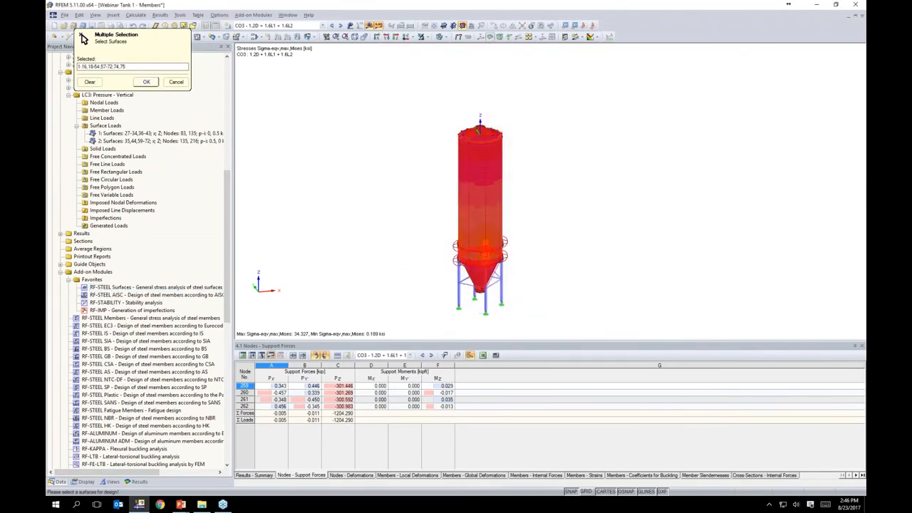
{"action": "left_click", "coordinate": [147, 82]}
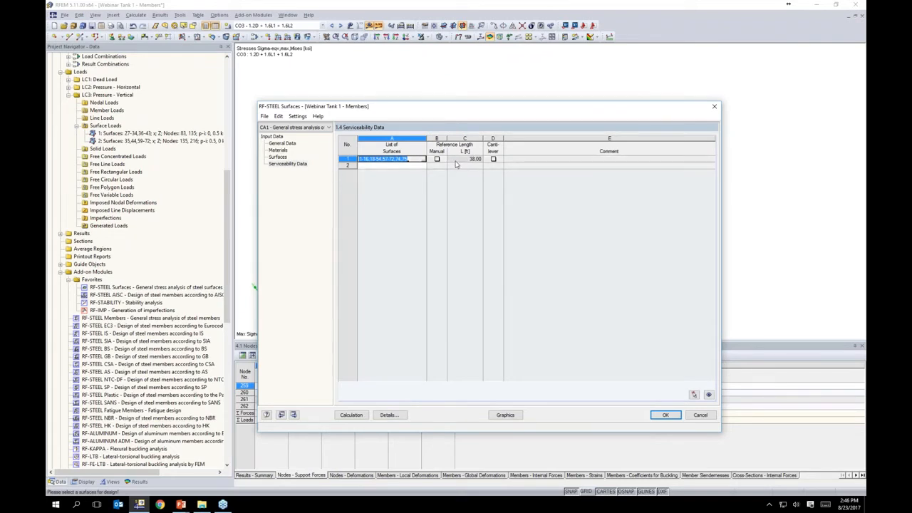
{"action": "left_click_drag", "start_coordinate": [467, 109], "coordinate": [465, 278]}
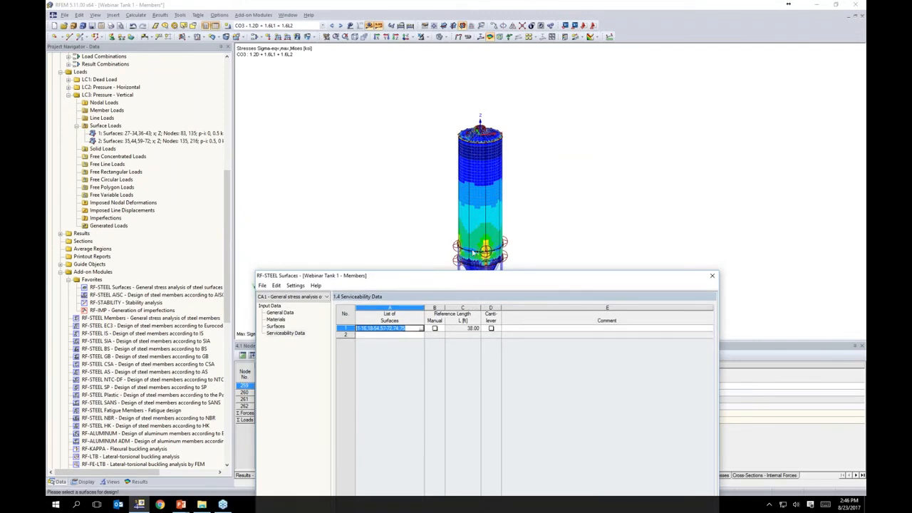
{"action": "left_click_drag", "start_coordinate": [485, 281], "coordinate": [482, 225]}
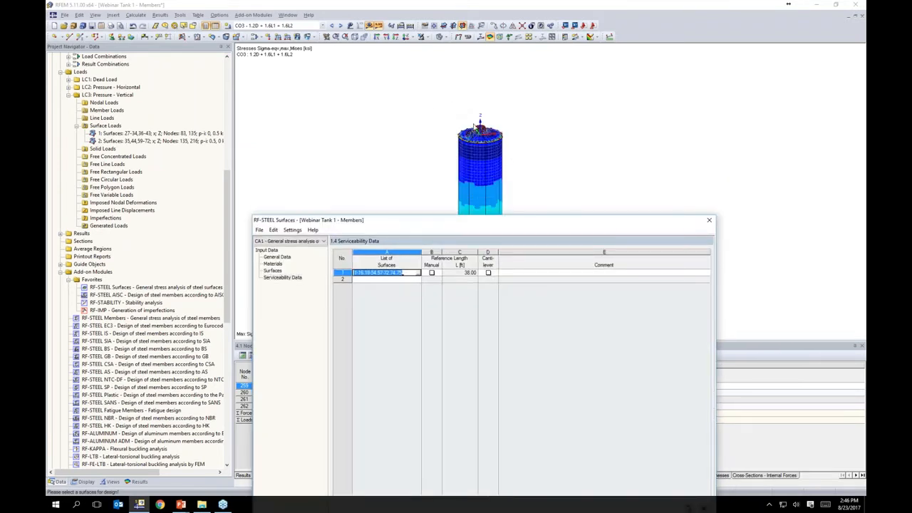
{"action": "left_click_drag", "start_coordinate": [541, 225], "coordinate": [504, 99]}
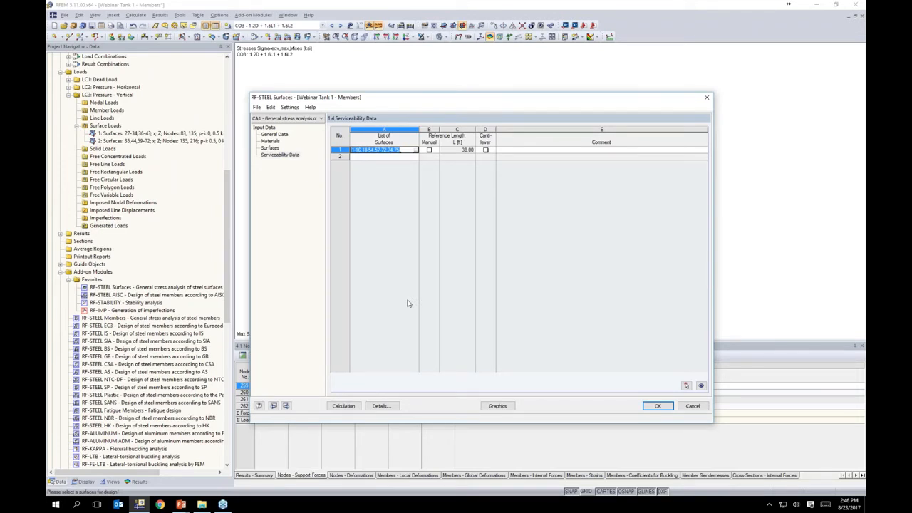
Check the serviceability deflection limits for characteristic, frequent and quasi-permanent combinations in the design details
{"action": "left_click", "coordinate": [379, 406]}
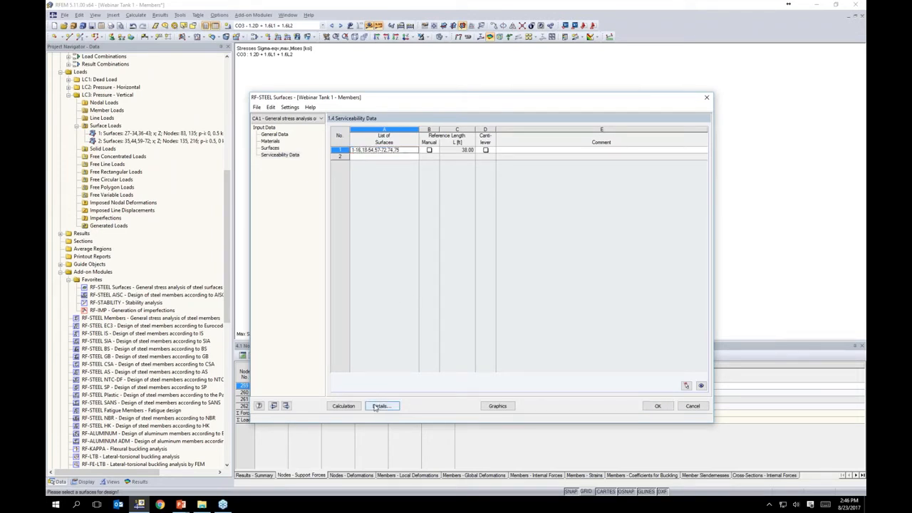
{"action": "left_click", "coordinate": [371, 146]}
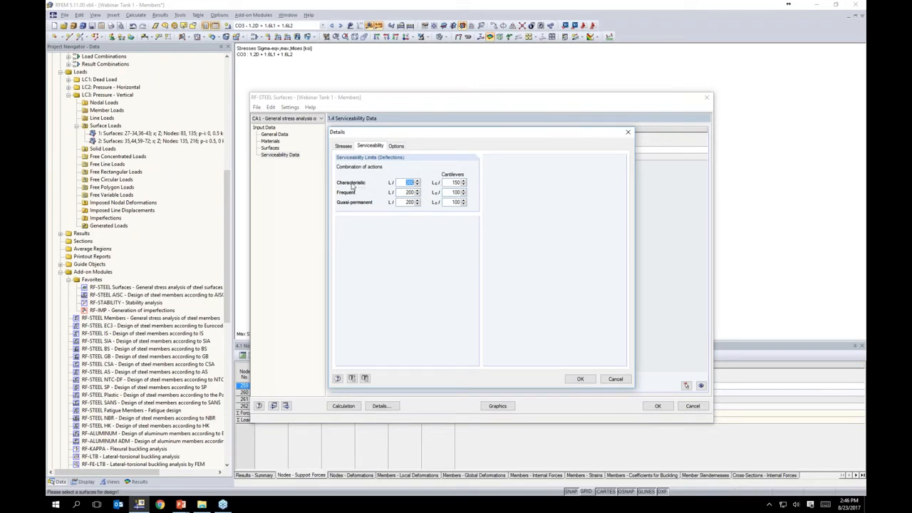
{"action": "left_click", "coordinate": [577, 380]}
Review the combination types available for CO5 in the serviceability limit state, leaving it as Characteristic
{"action": "left_click", "coordinate": [275, 134]}
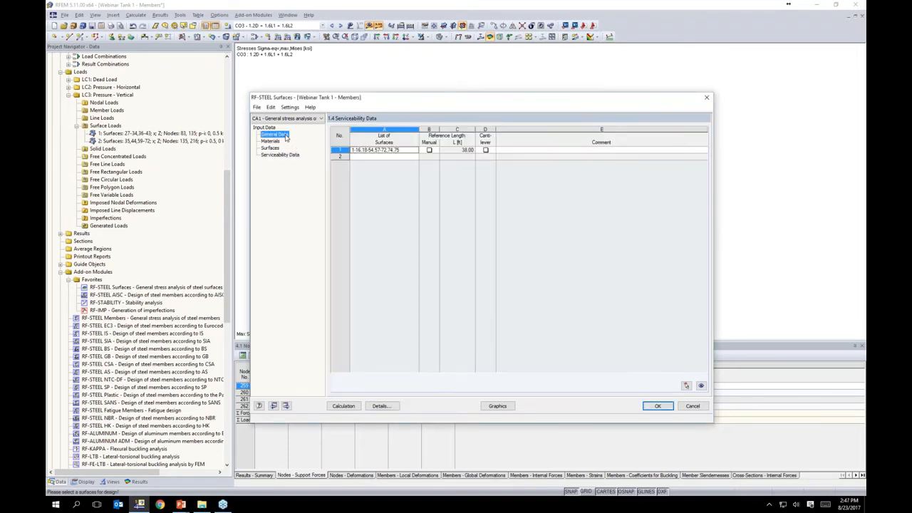
{"action": "left_click", "coordinate": [611, 186]}
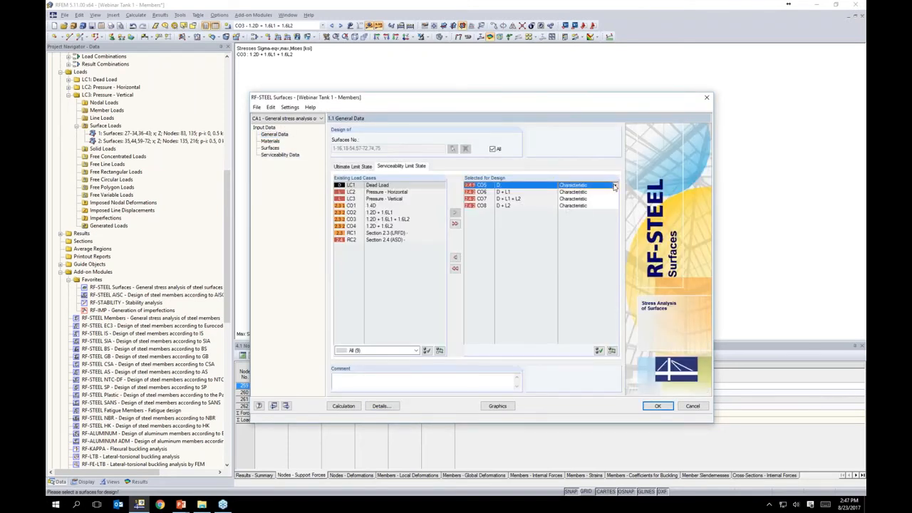
{"action": "left_click", "coordinate": [614, 186]}
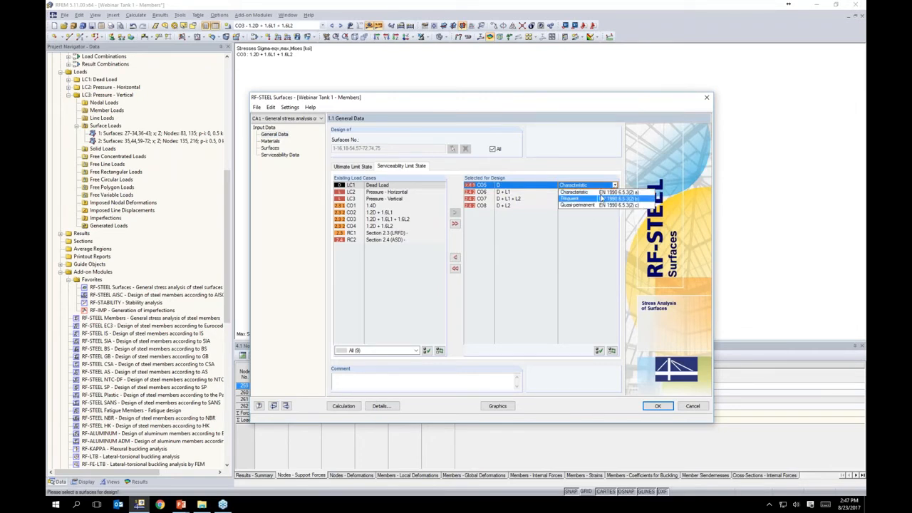
{"action": "left_click", "coordinate": [601, 234]}
{"action": "left_click", "coordinate": [582, 186]}
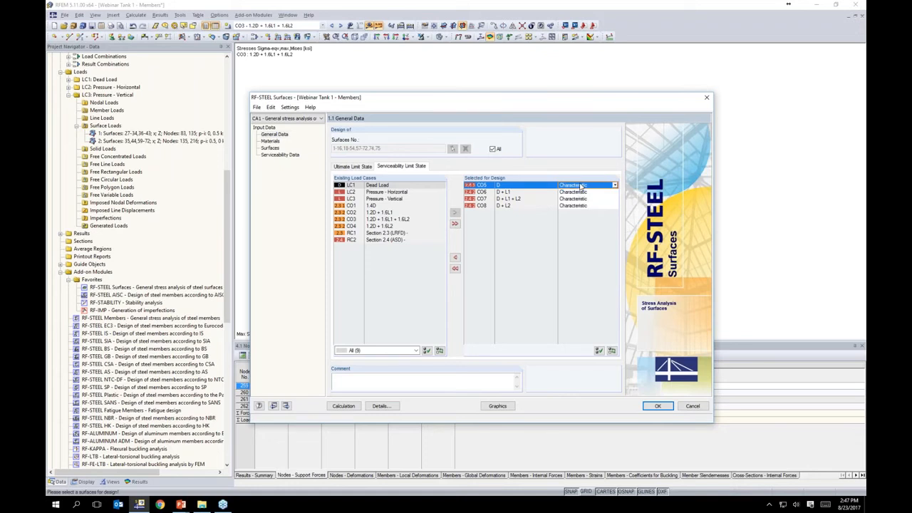
Review the characteristic deflection limits, including cantilevers, and the analysis and result-table options in the design details
{"action": "left_click", "coordinate": [380, 406]}
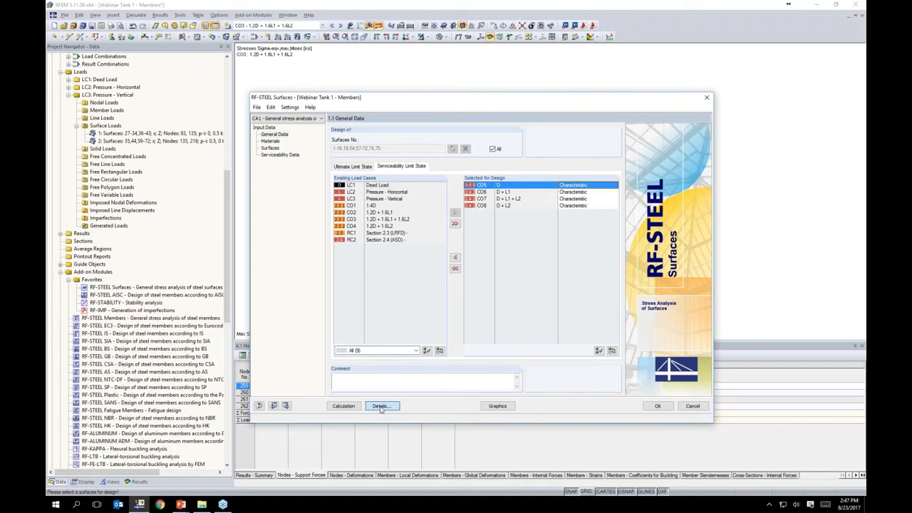
{"action": "left_click", "coordinate": [371, 146]}
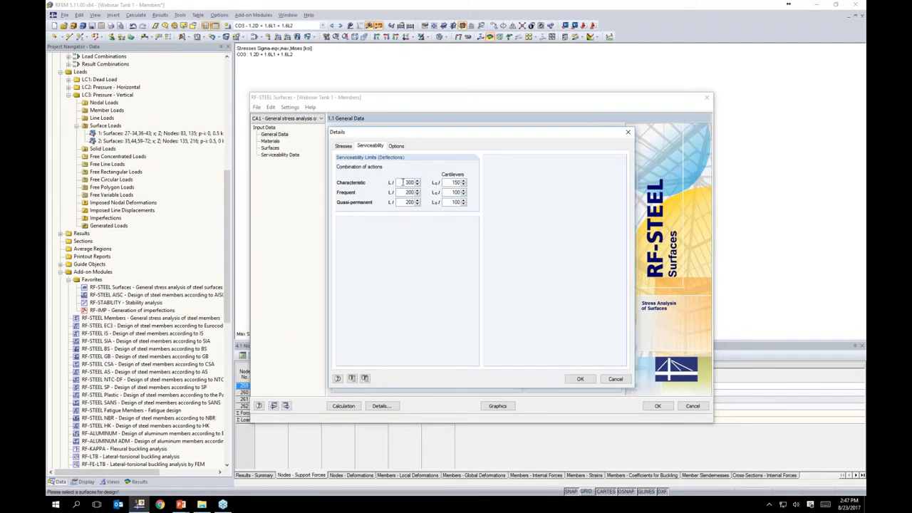
{"action": "double_click", "coordinate": [405, 183]}
{"action": "left_click", "coordinate": [451, 182]}
{"action": "left_click", "coordinate": [397, 146]}
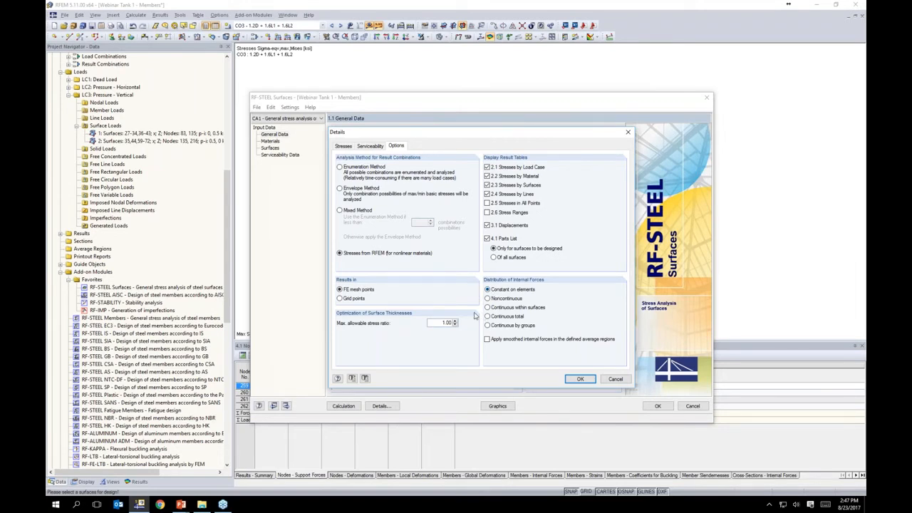
{"action": "left_click", "coordinate": [574, 378]}
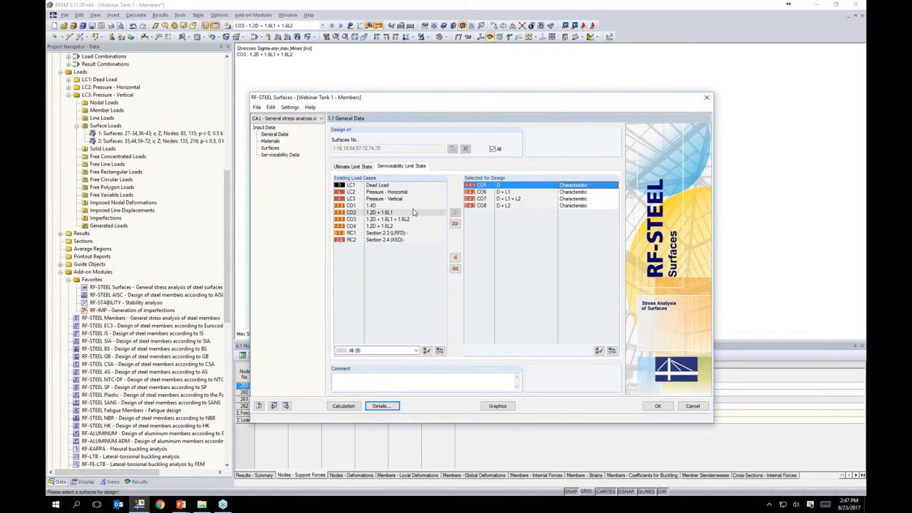
Run the surface design calculation and review the stresses by load case, by material and by surface
{"action": "left_click", "coordinate": [343, 406]}
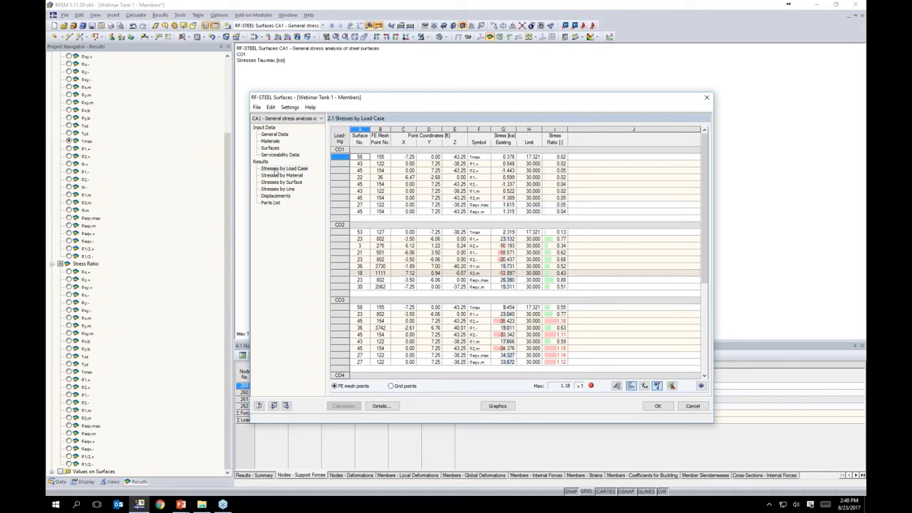
{"action": "left_click", "coordinate": [281, 176]}
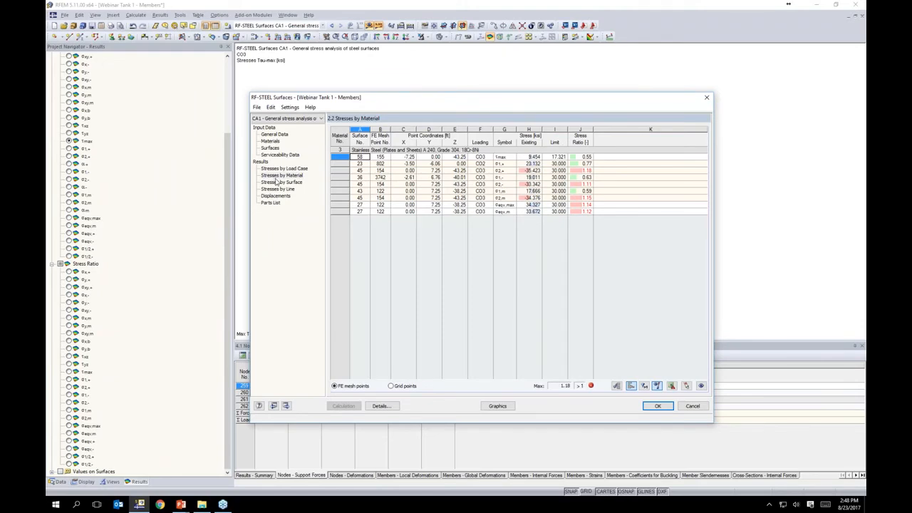
{"action": "left_click", "coordinate": [280, 183]}
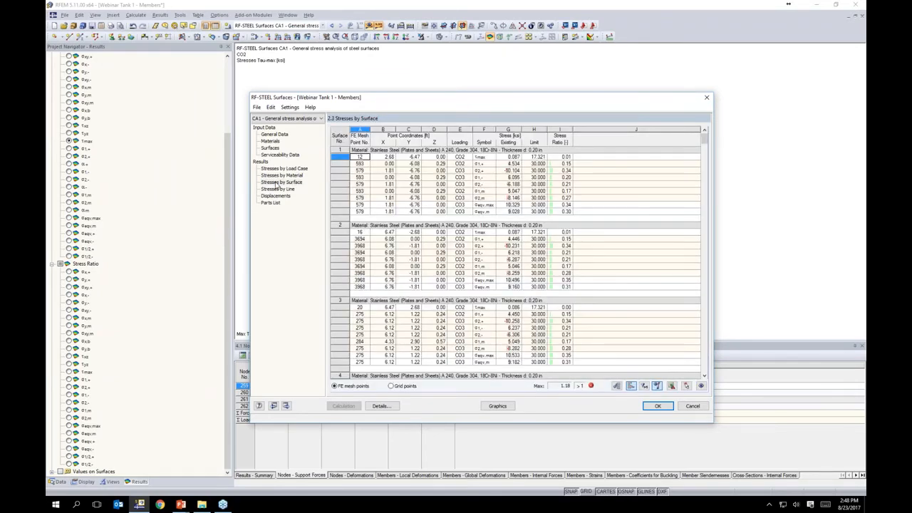
Step through the stress results of the first surfaces while watching their locations and stress plots on the tank
{"action": "left_click_drag", "start_coordinate": [428, 99], "coordinate": [422, 305]}
{"action": "left_click", "coordinate": [446, 373]}
{"action": "key", "text": "Down"}
{"action": "key", "text": "Down"}
{"action": "key", "text": "Down"}
{"action": "key", "text": "Down"}
{"action": "key", "text": "Down"}
{"action": "key", "text": "Down"}
{"action": "key", "text": "Down"}
{"action": "key", "text": "Down"}
{"action": "key", "text": "Down"}
{"action": "key", "text": "Down"}
{"action": "key", "text": "Down"}
{"action": "key", "text": "Down"}
{"action": "key", "text": "Down"}
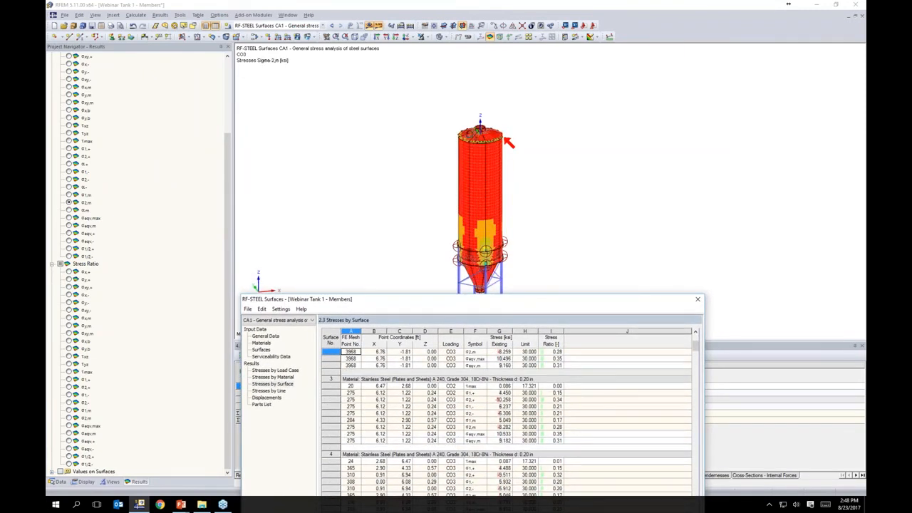
Inspect the Sigma-2,- and Sigma-1,m stresses of surface 3 on the tank, then bring the full results table back into view
{"action": "left_click", "coordinate": [432, 407]}
{"action": "left_click", "coordinate": [431, 413]}
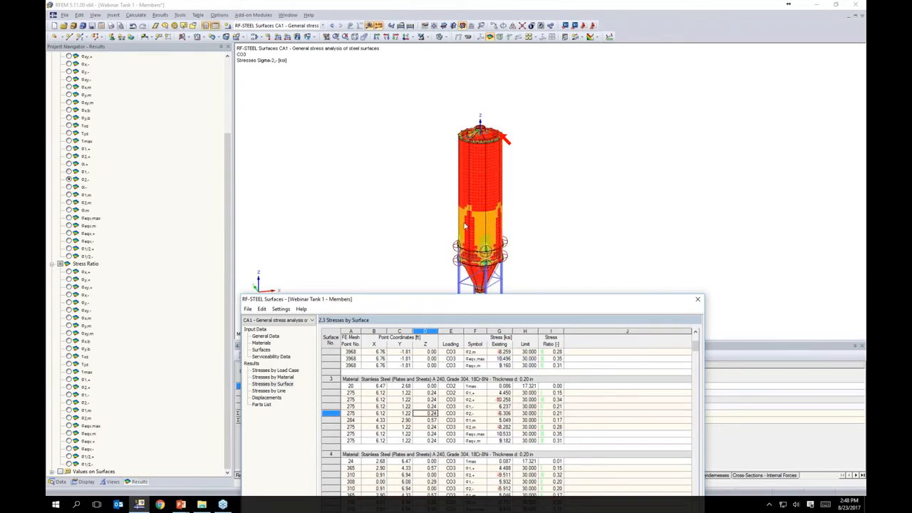
{"action": "key", "text": "Down"}
{"action": "key", "text": "Right"}
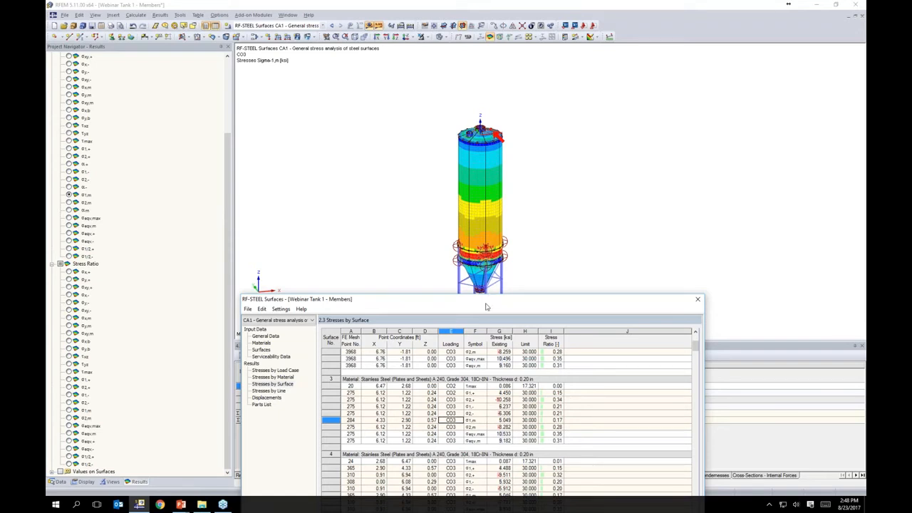
{"action": "left_click_drag", "start_coordinate": [487, 307], "coordinate": [506, 86]}
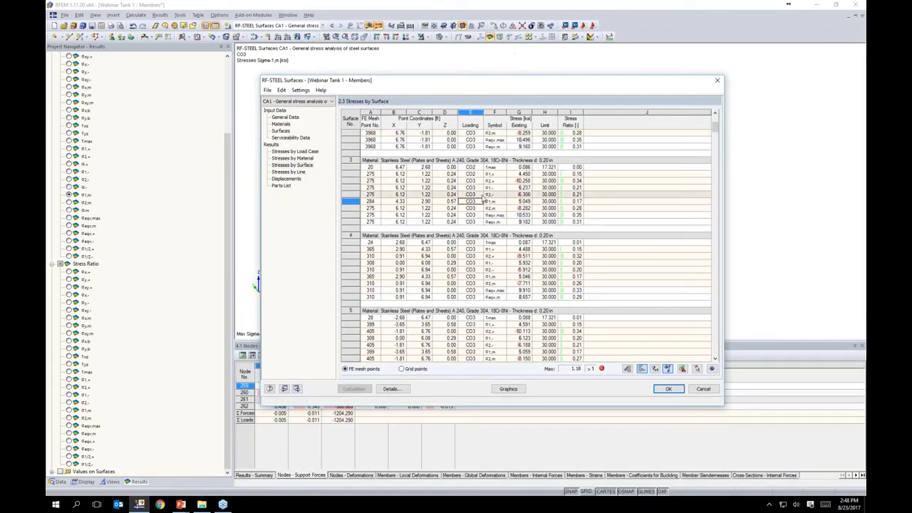
{"action": "mouse_move", "coordinate": [478, 81]}
{"action": "left_mouse_down"}
{"action": "mouse_move", "coordinate": [465, 221]}
{"action": "mouse_move", "coordinate": [476, 278]}
{"action": "mouse_move", "coordinate": [466, 303]}
{"action": "mouse_move", "coordinate": [491, 83]}
{"action": "left_mouse_up"}
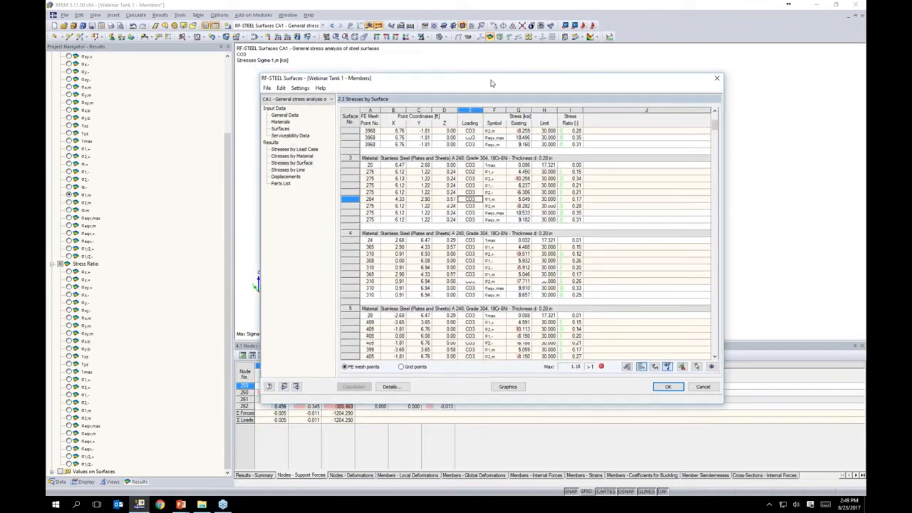
Display the governing Sigma-2,+ stress ratio for CO3 from the results by material on the tank model
{"action": "left_click", "coordinate": [306, 156]}
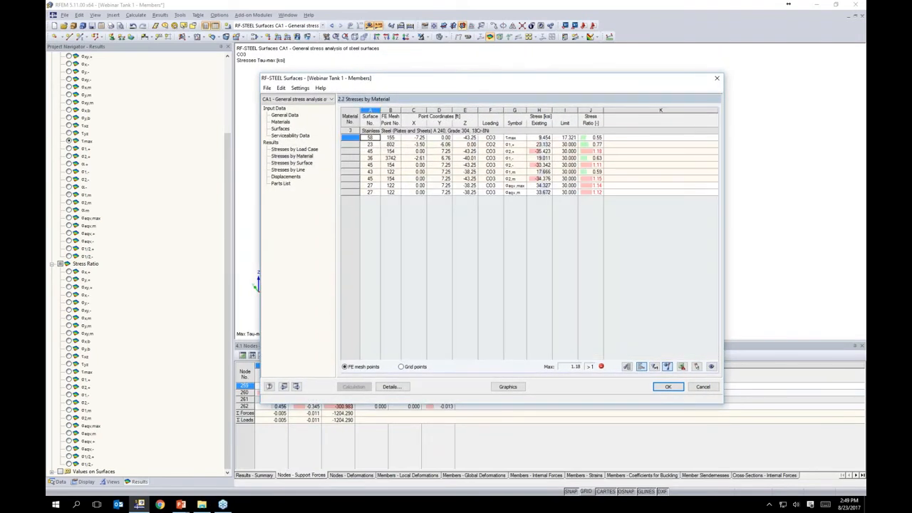
{"action": "left_click", "coordinate": [592, 152]}
{"action": "left_click", "coordinate": [509, 387]}
{"action": "scroll", "coordinate": [486, 210], "scroll_direction": "up", "scroll_amount": 5}
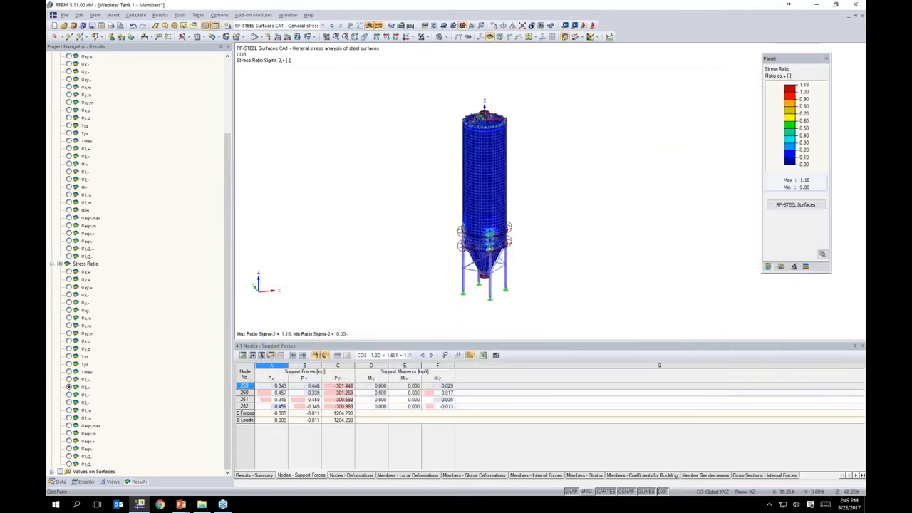
{"action": "scroll", "coordinate": [486, 210], "scroll_direction": "up", "scroll_amount": 4}
{"action": "middle_click_drag", "start_coordinate": [486, 209], "coordinate": [441, 125]}
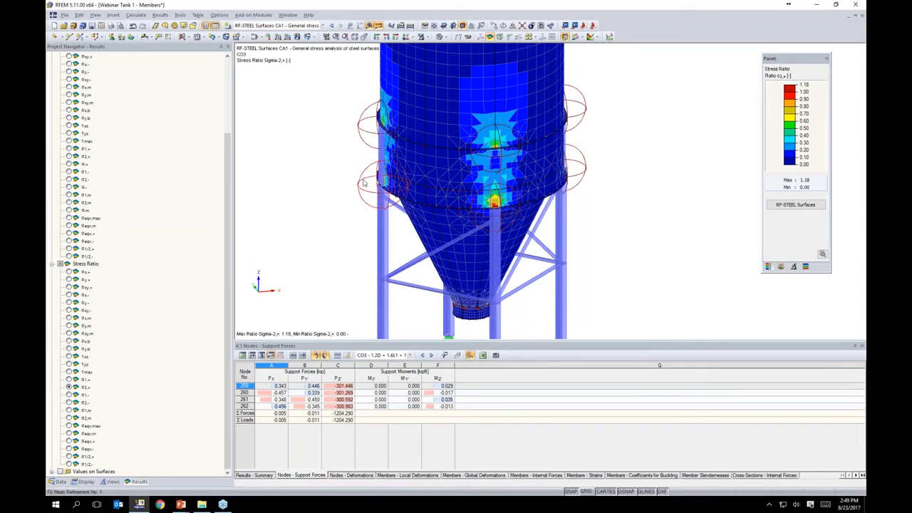
Keep the RF-STEEL Surfaces CA1 results active and display the Sigma-eqv,max stress ratio for CO3
{"action": "left_click", "coordinate": [298, 27]}
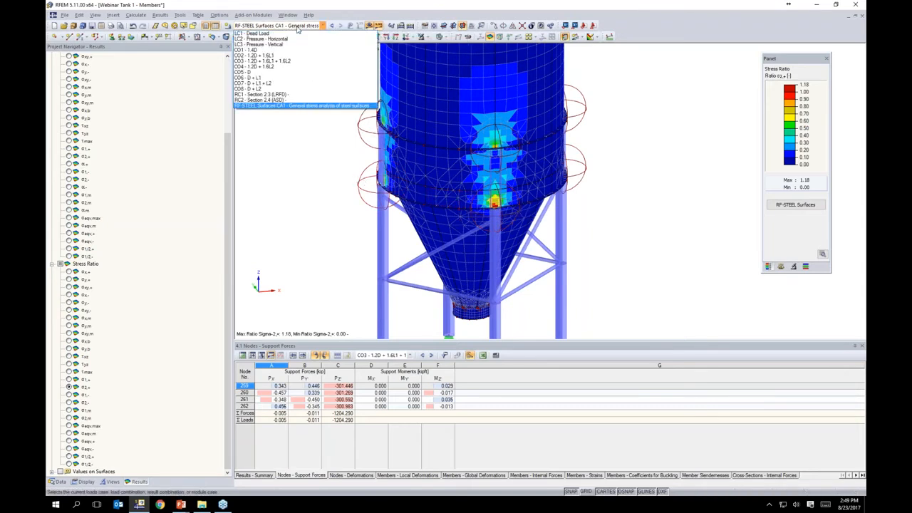
{"action": "left_click", "coordinate": [250, 105]}
{"action": "left_click_drag", "start_coordinate": [225, 186], "coordinate": [232, 102]}
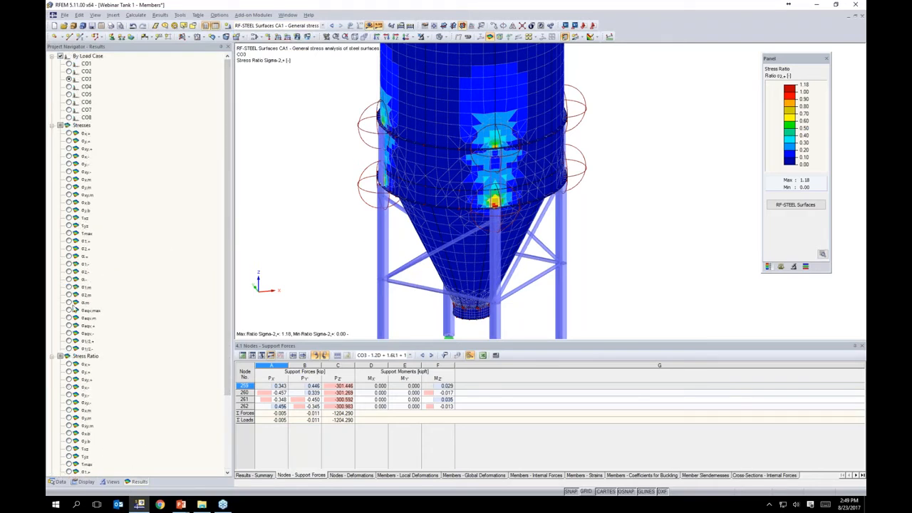
{"action": "scroll", "coordinate": [74, 308], "scroll_direction": "down", "scroll_amount": 4}
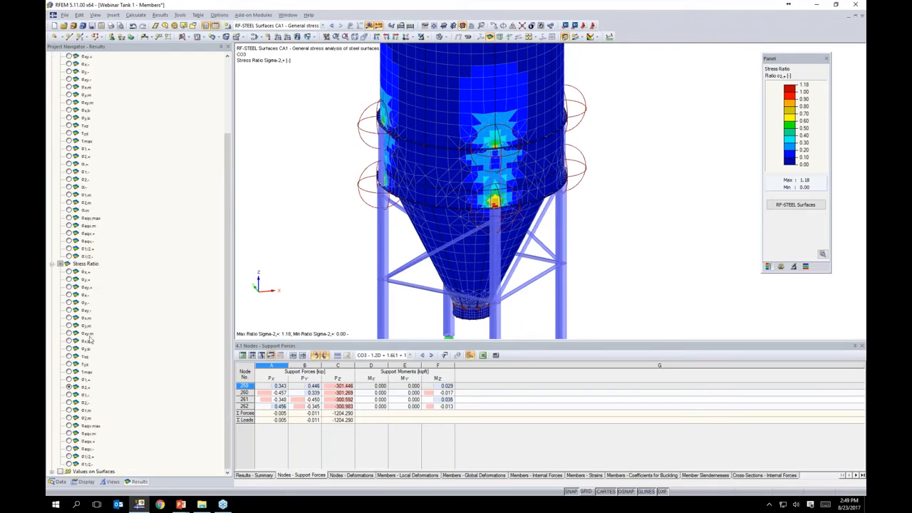
{"action": "left_click", "coordinate": [68, 425]}
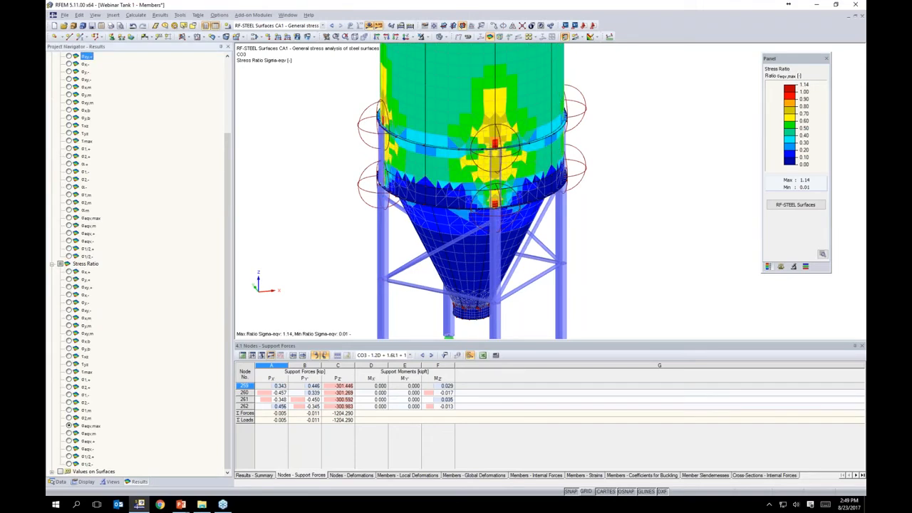
Examine the high stress ratios where the support leg meets the tank shell, then hide the results to show the model
{"action": "middle_click_drag", "start_coordinate": [637, 241], "coordinate": [596, 221], "text": "ctrl"}
{"action": "scroll", "coordinate": [482, 214], "scroll_direction": "up", "scroll_amount": 1}
{"action": "scroll", "coordinate": [482, 214], "scroll_direction": "up", "scroll_amount": 2}
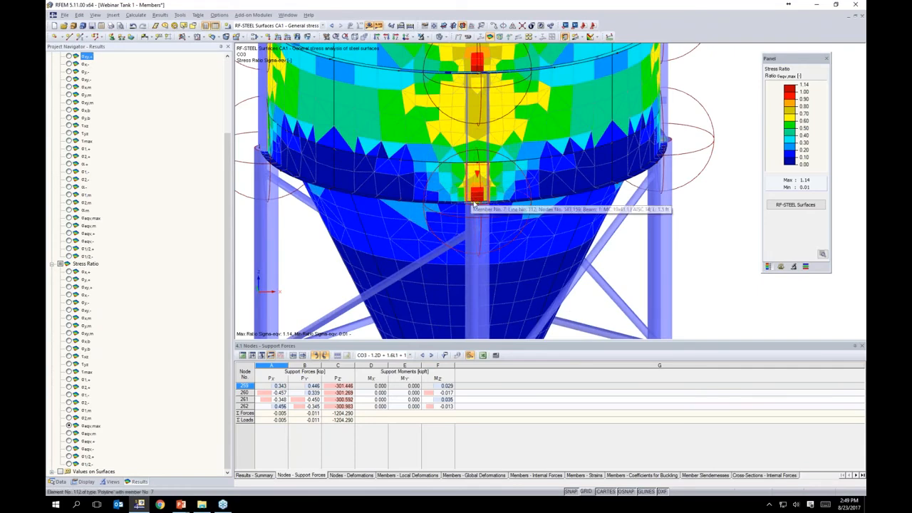
{"action": "middle_click_drag", "start_coordinate": [693, 226], "coordinate": [705, 228], "text": "ctrl"}
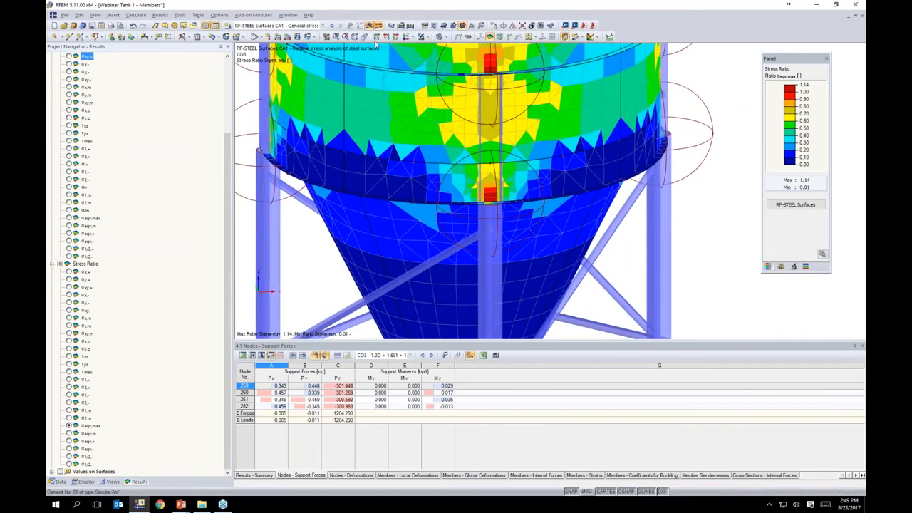
{"action": "left_click", "coordinate": [370, 26]}
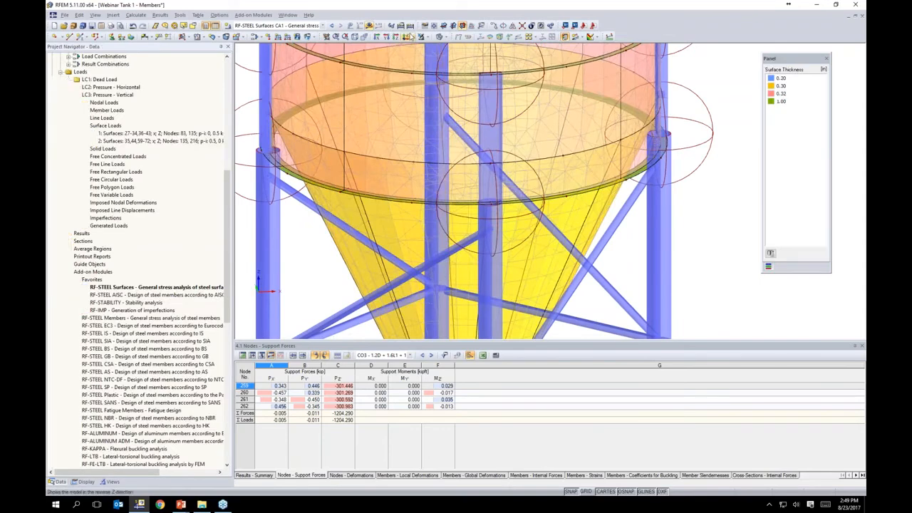
Switch the model to wireframe display and hide the FE mesh and the FE mesh refinements
{"action": "left_click", "coordinate": [447, 37]}
{"action": "left_click", "coordinate": [460, 64]}
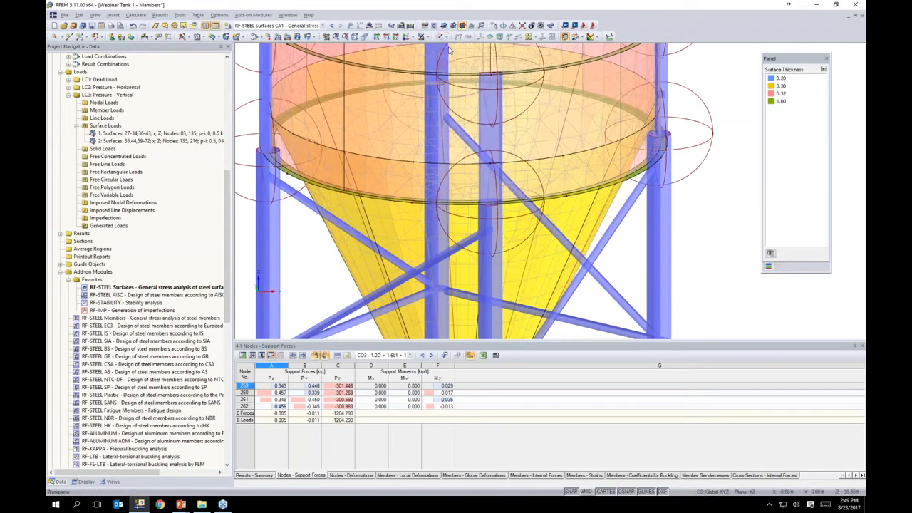
{"action": "left_click", "coordinate": [86, 482]}
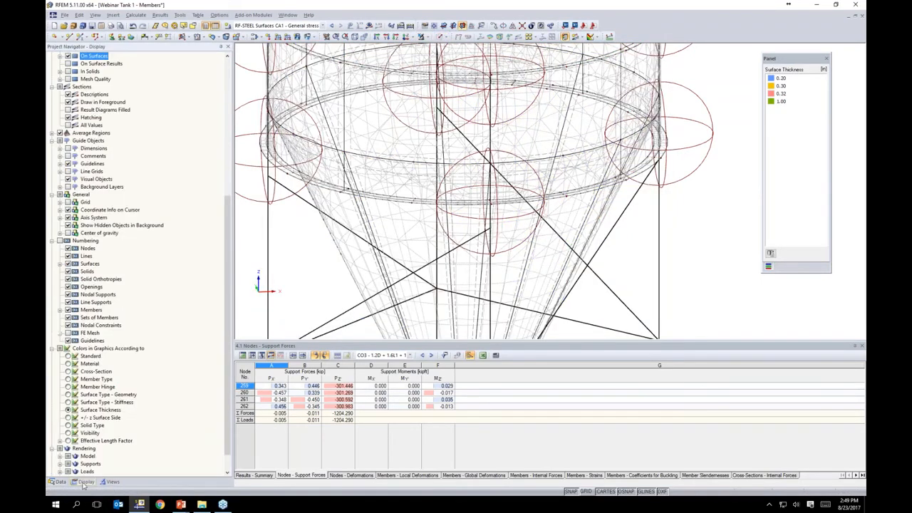
{"action": "scroll", "coordinate": [69, 270], "scroll_direction": "up", "scroll_amount": 4}
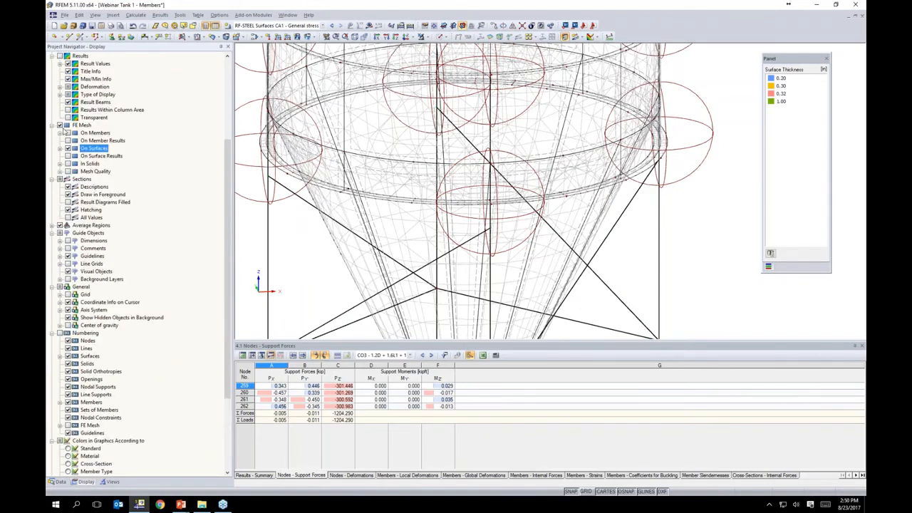
{"action": "left_click", "coordinate": [60, 125]}
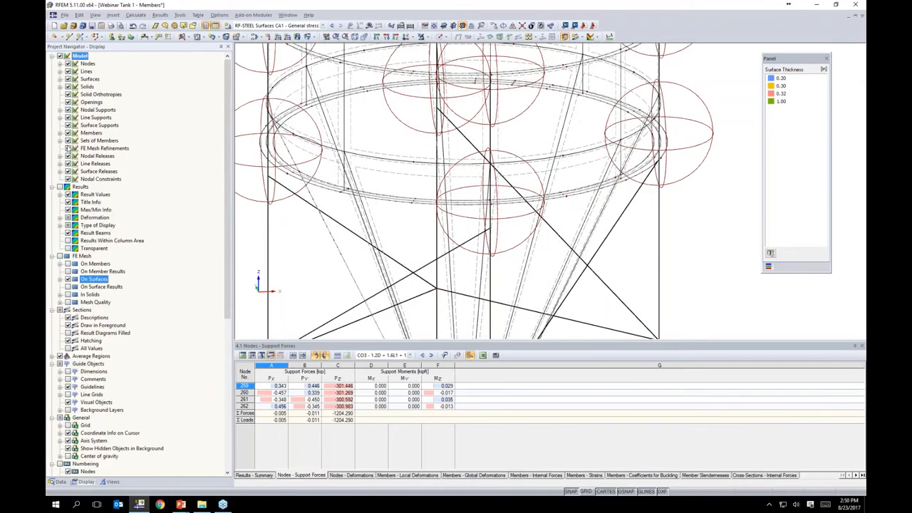
{"action": "left_click", "coordinate": [67, 148]}
Examine where the support legs meet the tank's lower ring, first in wireframe and with the stress ratio results displayed
{"action": "middle_click_drag", "start_coordinate": [547, 264], "coordinate": [502, 252], "text": "ctrl"}
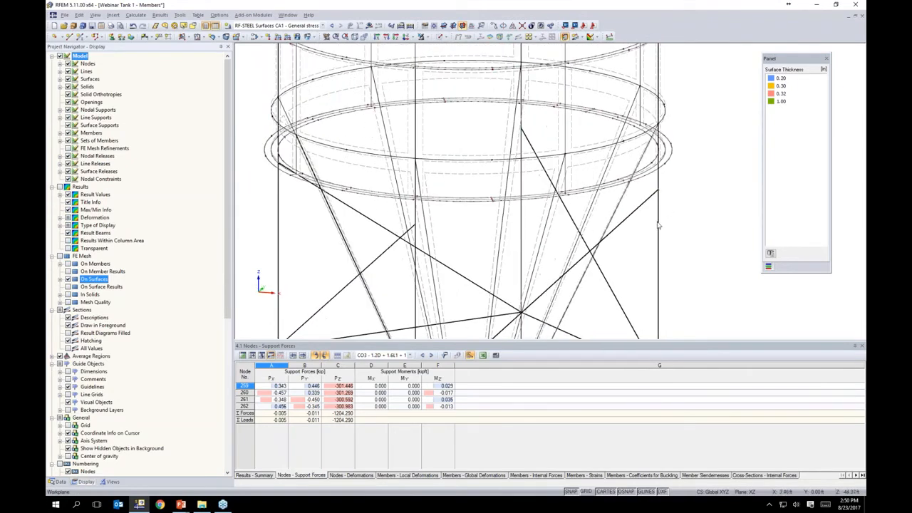
{"action": "scroll", "coordinate": [660, 171], "scroll_direction": "up", "scroll_amount": 2}
{"action": "scroll", "coordinate": [660, 171], "scroll_direction": "up", "scroll_amount": 2}
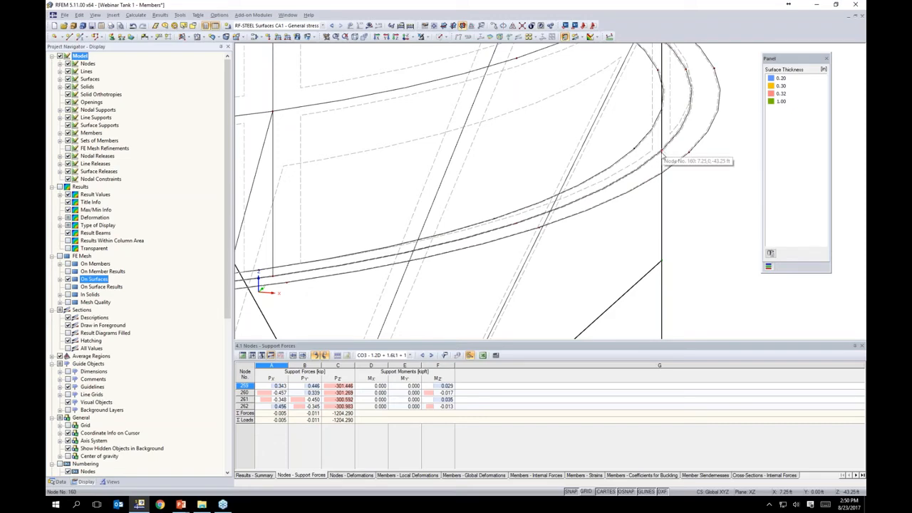
{"action": "scroll", "coordinate": [667, 159], "scroll_direction": "down", "scroll_amount": 2}
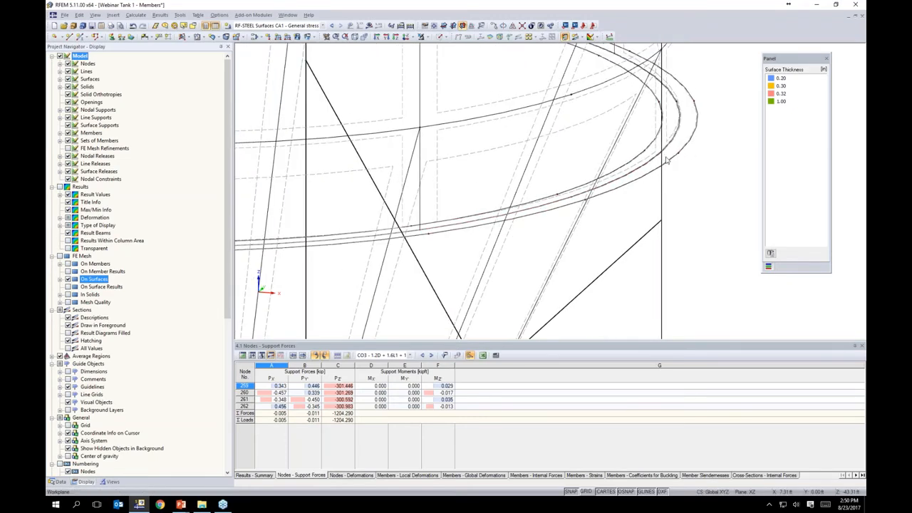
{"action": "scroll", "coordinate": [667, 159], "scroll_direction": "down", "scroll_amount": 2}
{"action": "left_click", "coordinate": [369, 25]}
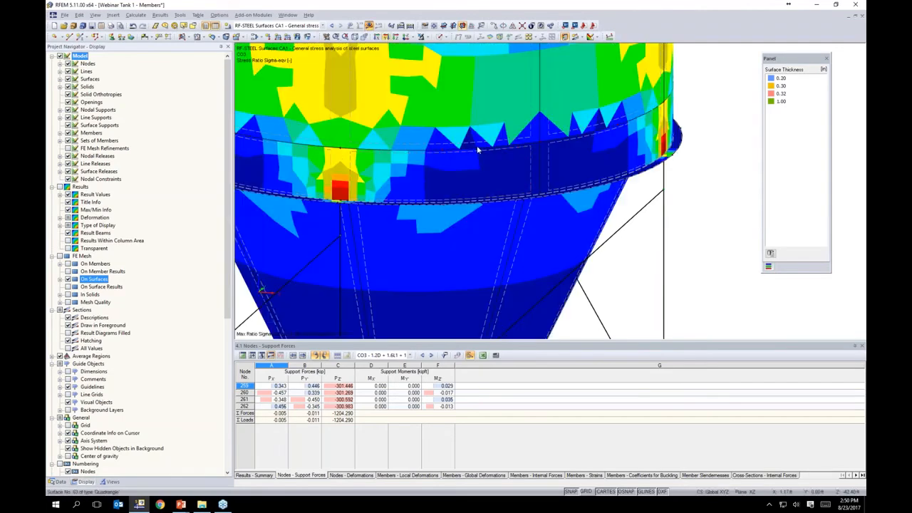
{"action": "scroll", "coordinate": [437, 222], "scroll_direction": "down", "scroll_amount": 2}
{"action": "scroll", "coordinate": [422, 234], "scroll_direction": "down", "scroll_amount": 1}
{"action": "middle_click_drag", "start_coordinate": [457, 244], "coordinate": [518, 244]}
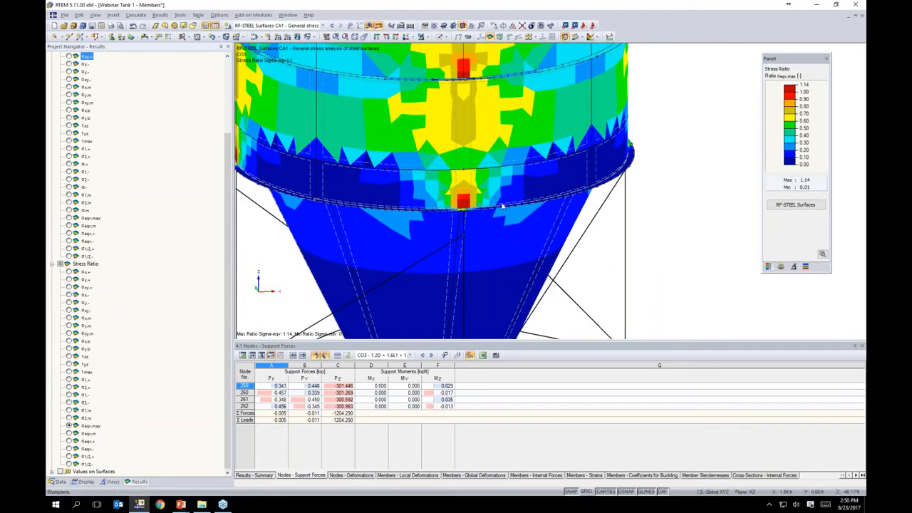
{"action": "middle_click_drag", "start_coordinate": [437, 213], "coordinate": [474, 213], "text": "ctrl"}
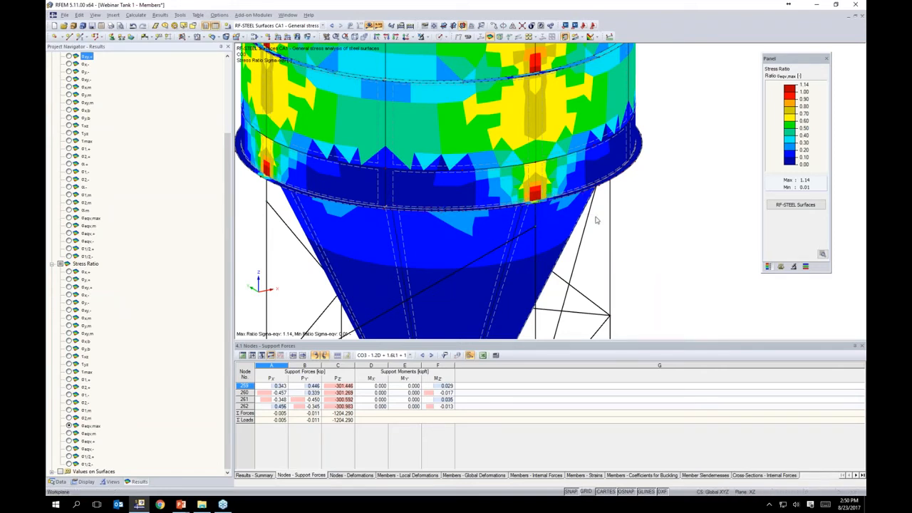
{"action": "middle_click_drag", "start_coordinate": [659, 264], "coordinate": [665, 223]}
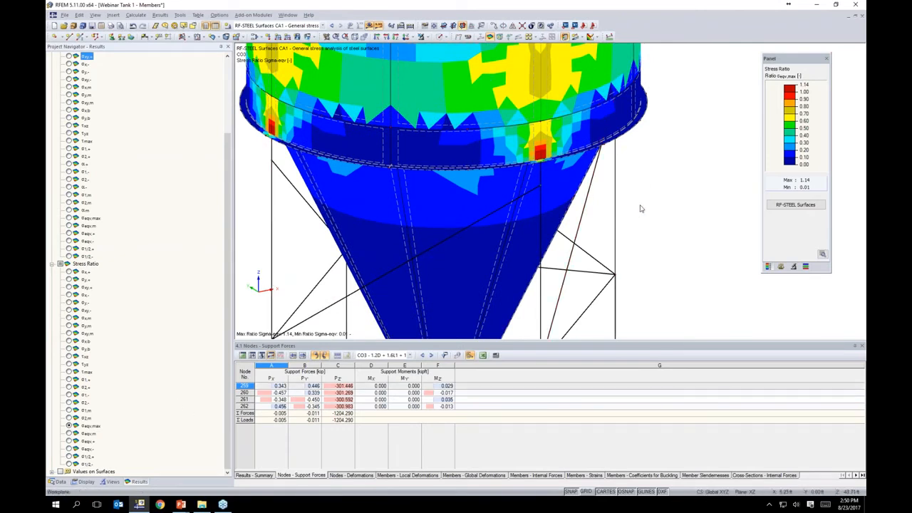
Collapse the Load Cases and Combinations and the Loads groups in the project data tree
{"action": "left_click", "coordinate": [57, 482]}
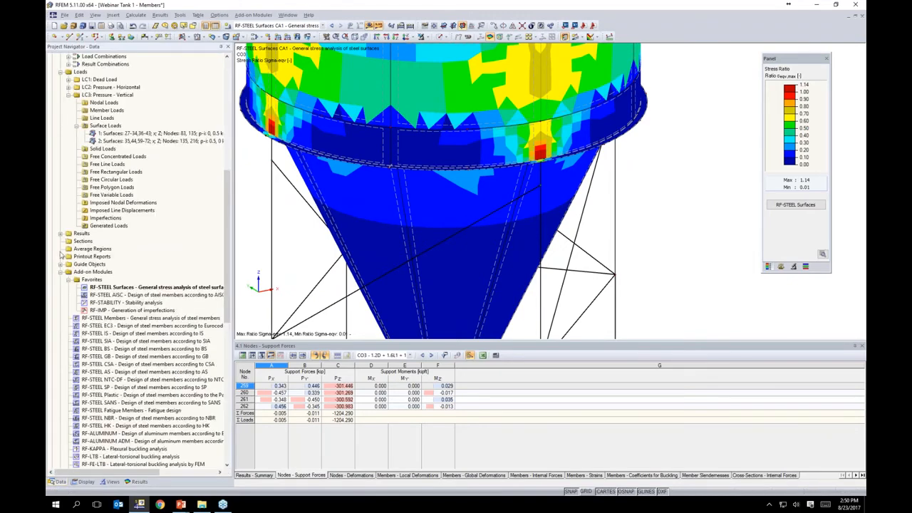
{"action": "scroll", "coordinate": [72, 264], "scroll_direction": "up", "scroll_amount": 10}
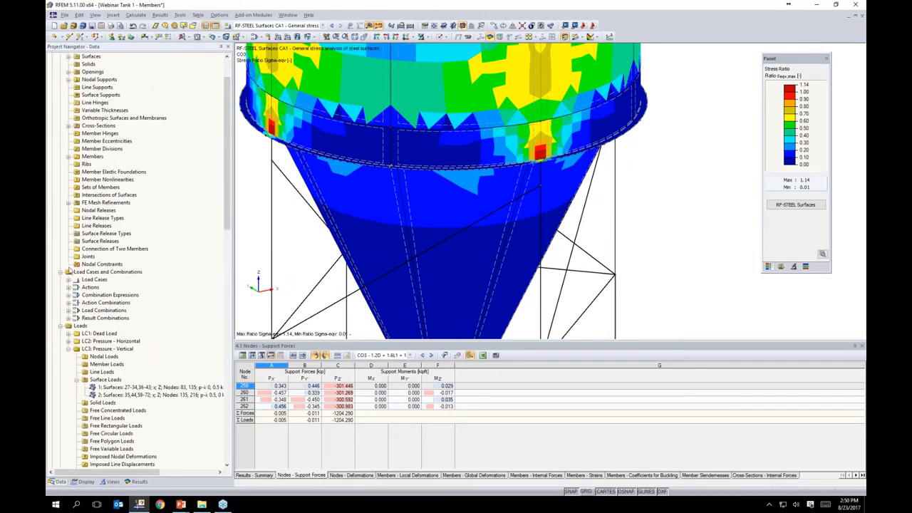
{"action": "left_click", "coordinate": [60, 272]}
{"action": "left_click", "coordinate": [60, 280]}
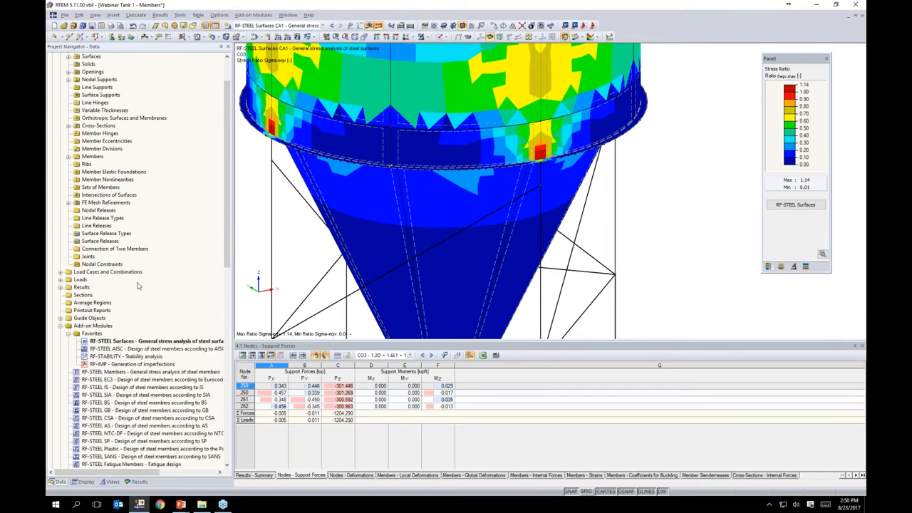
Hide the stress results and display the tank as a transparent solid model
{"action": "middle_click_drag", "start_coordinate": [656, 203], "coordinate": [457, 222], "text": "ctrl"}
{"action": "left_click", "coordinate": [369, 27]}
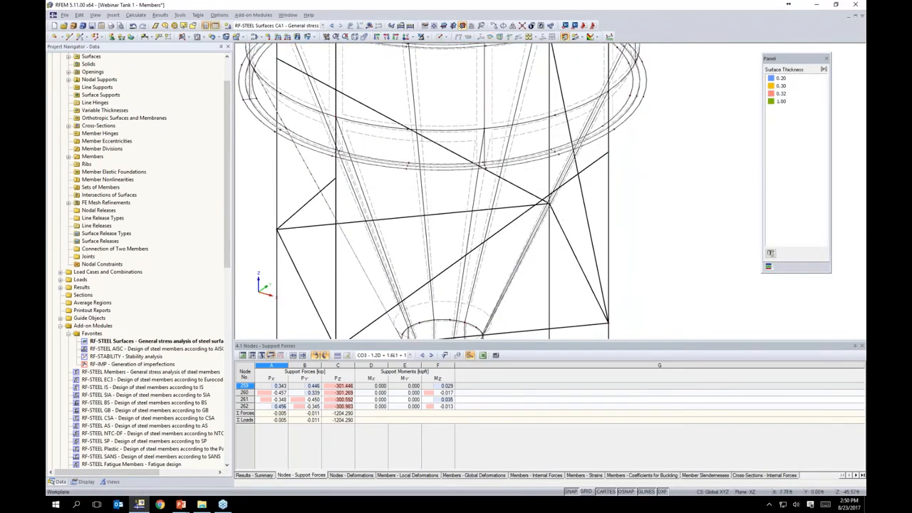
{"action": "left_click", "coordinate": [442, 36]}
{"action": "left_click", "coordinate": [483, 65]}
{"action": "middle_click_drag", "start_coordinate": [610, 195], "coordinate": [581, 185], "text": "ctrl"}
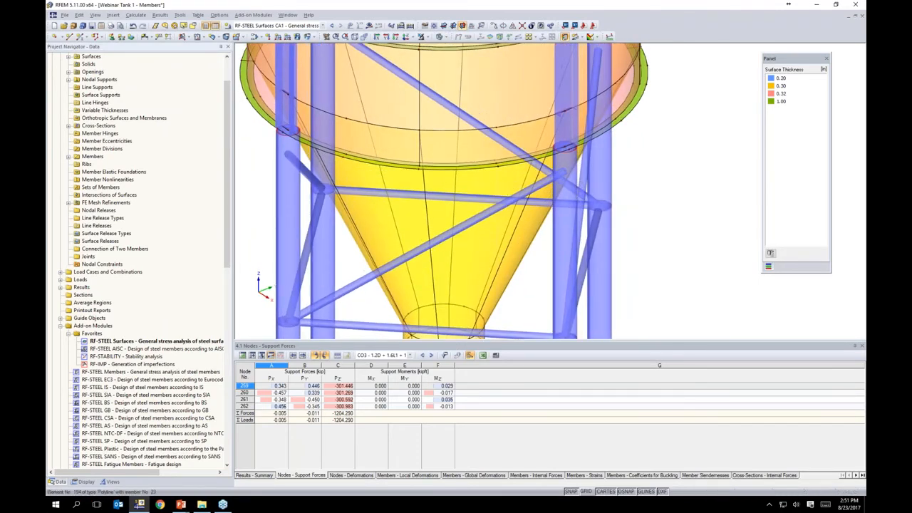
Start a new average region and assign shell surfaces 51 and 52 above the lower ring to it
{"action": "right_click", "coordinate": [88, 304]}
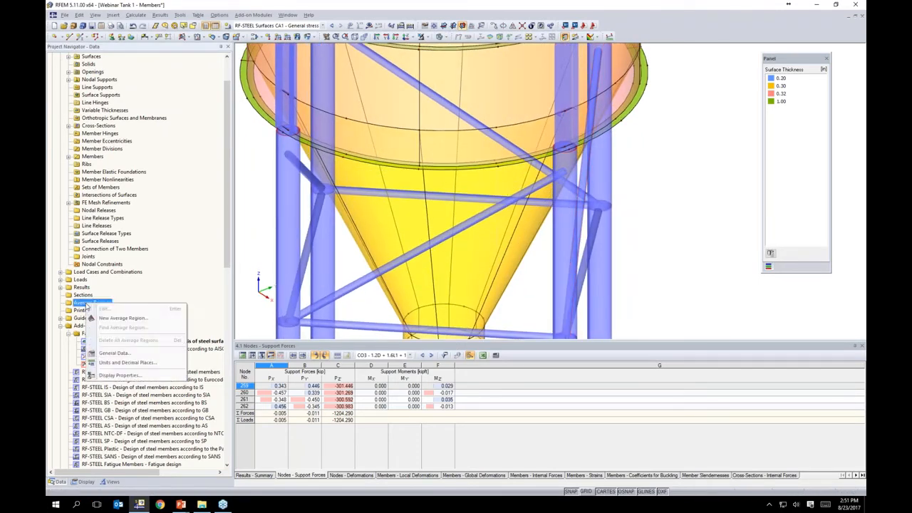
{"action": "left_click", "coordinate": [107, 320]}
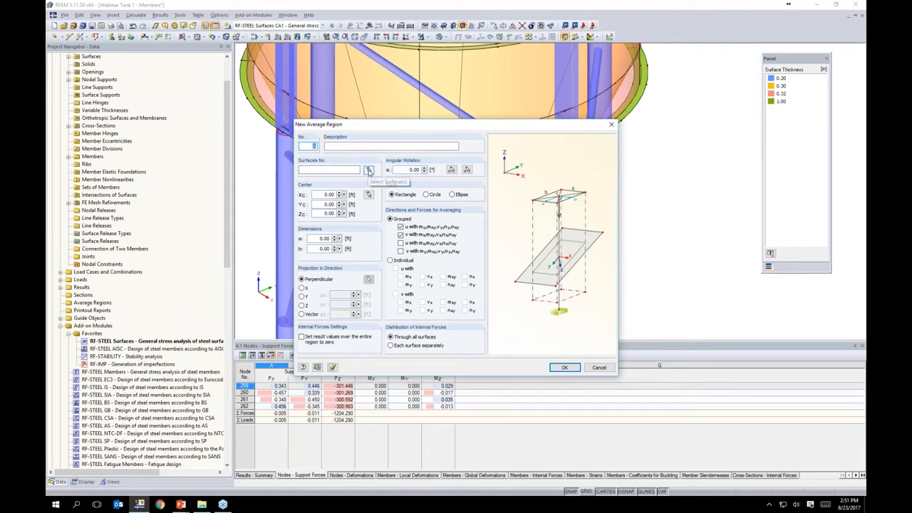
{"action": "left_click", "coordinate": [369, 170]}
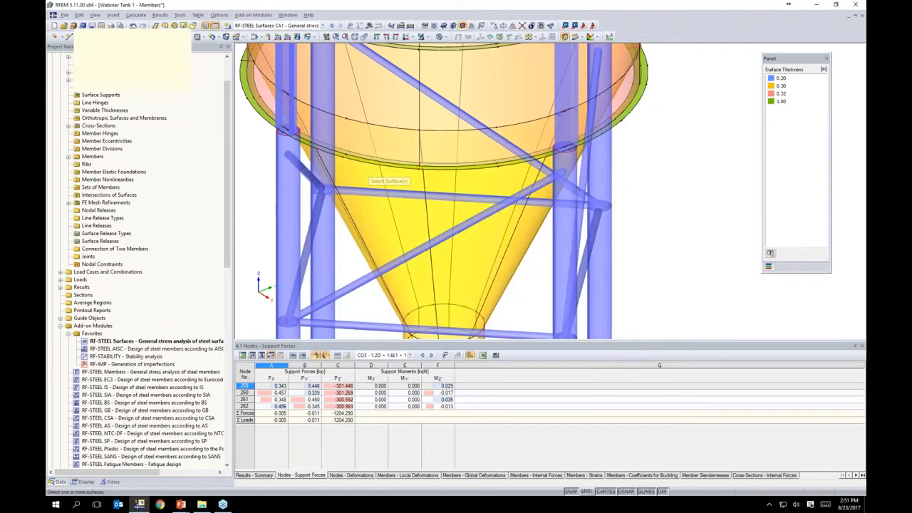
{"action": "left_click", "coordinate": [539, 140]}
{"action": "left_click", "coordinate": [583, 130]}
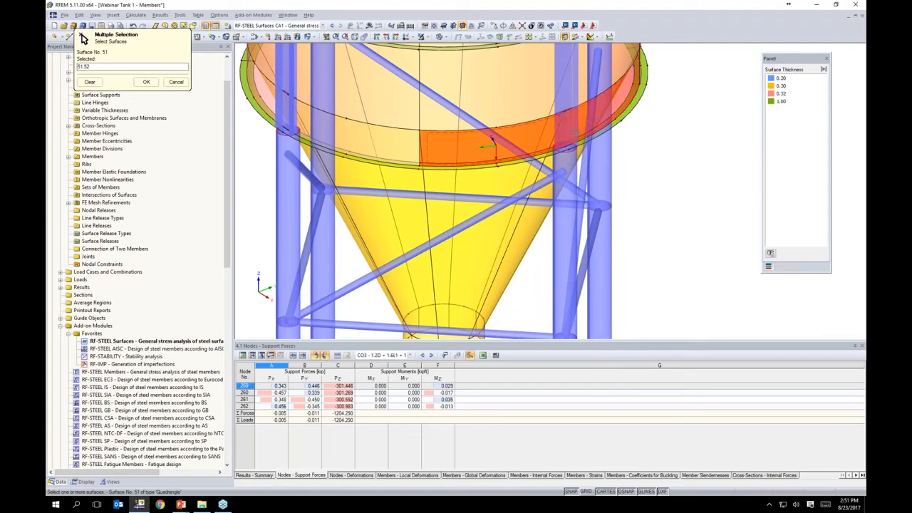
{"action": "key", "text": "Return"}
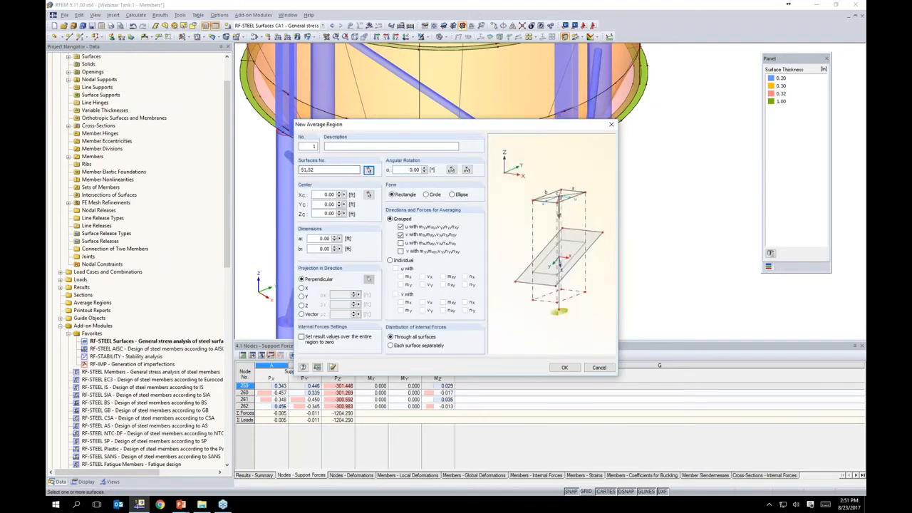
Add shell surfaces 47 and 48 to the new average region's surface selection
{"action": "left_click", "coordinate": [369, 169]}
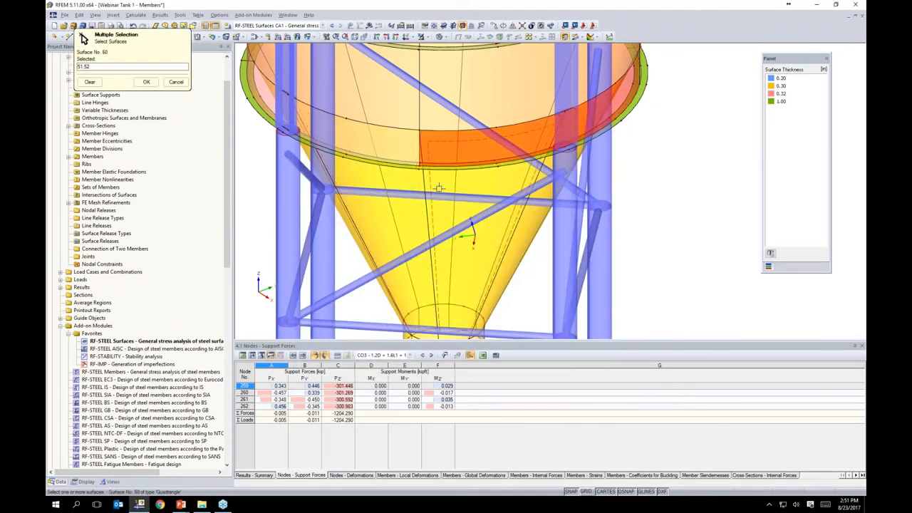
{"action": "middle_click_drag", "start_coordinate": [375, 147], "coordinate": [601, 181], "text": "ctrl"}
{"action": "left_click", "coordinate": [446, 137]}
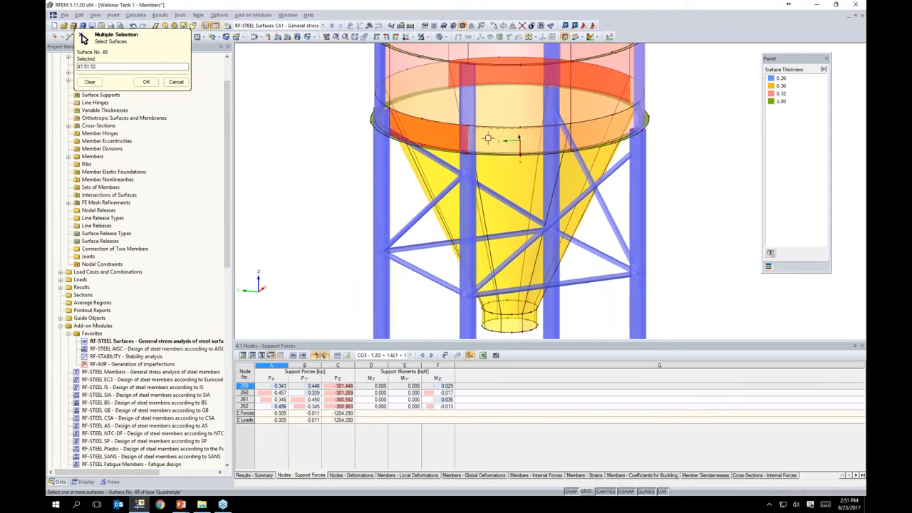
{"action": "left_click", "coordinate": [492, 138]}
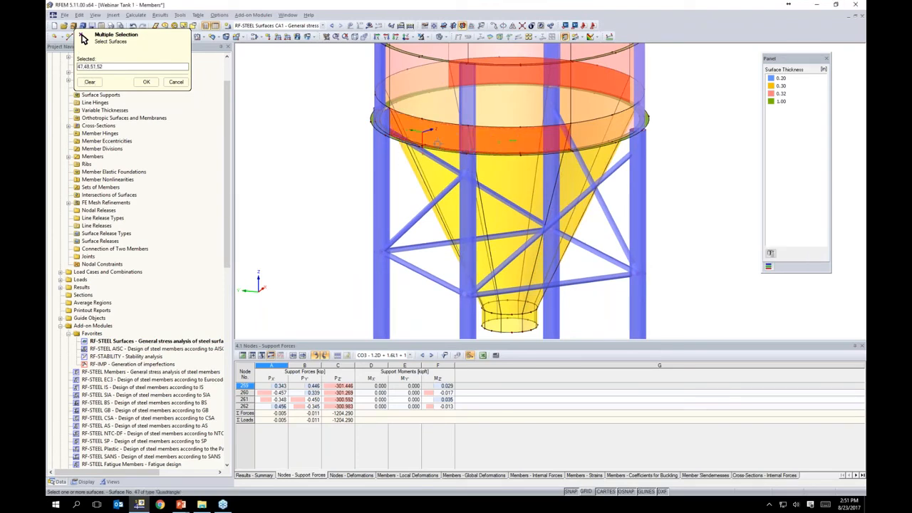
{"action": "middle_click_drag", "start_coordinate": [561, 171], "coordinate": [385, 191], "text": "ctrl"}
{"action": "left_click", "coordinate": [146, 82]}
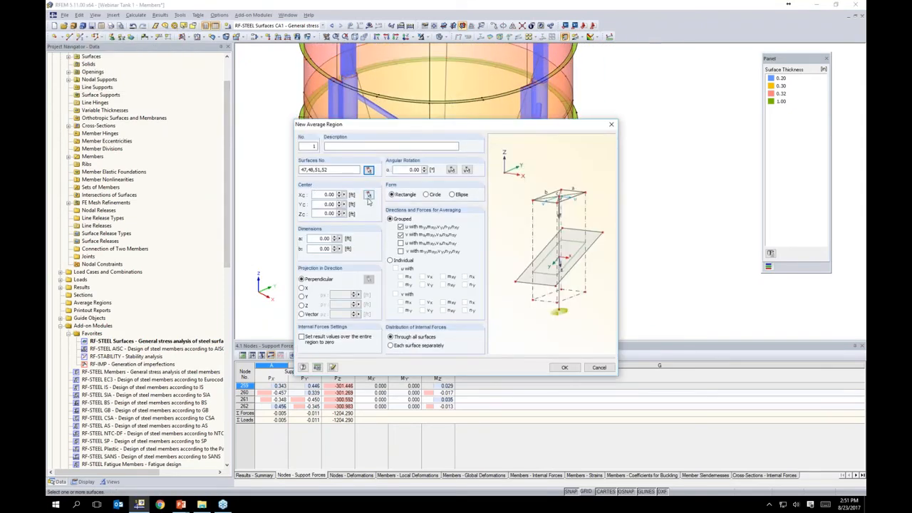
Center the average region on node 160 at the leg connection, make it a circle with a 2 ft diameter, and create it
{"action": "left_click", "coordinate": [369, 194]}
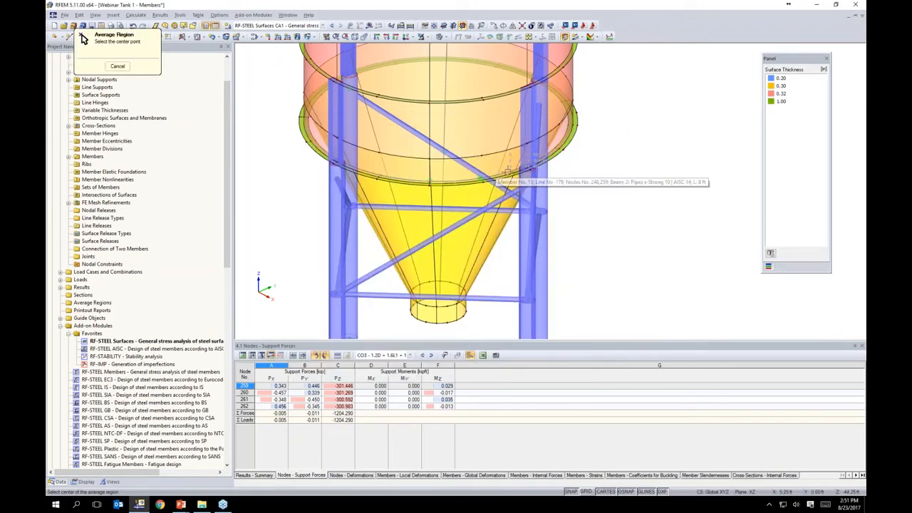
{"action": "scroll", "coordinate": [531, 153], "scroll_direction": "up", "scroll_amount": 3}
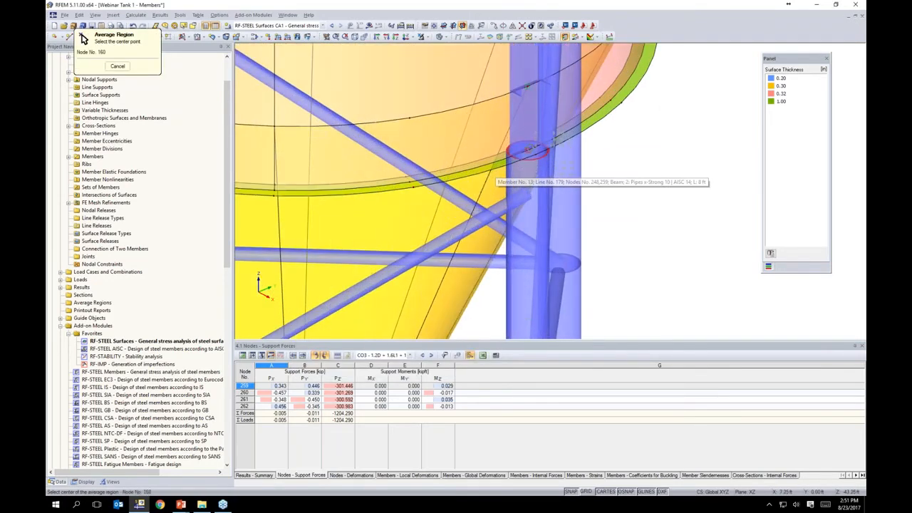
{"action": "left_click", "coordinate": [531, 151]}
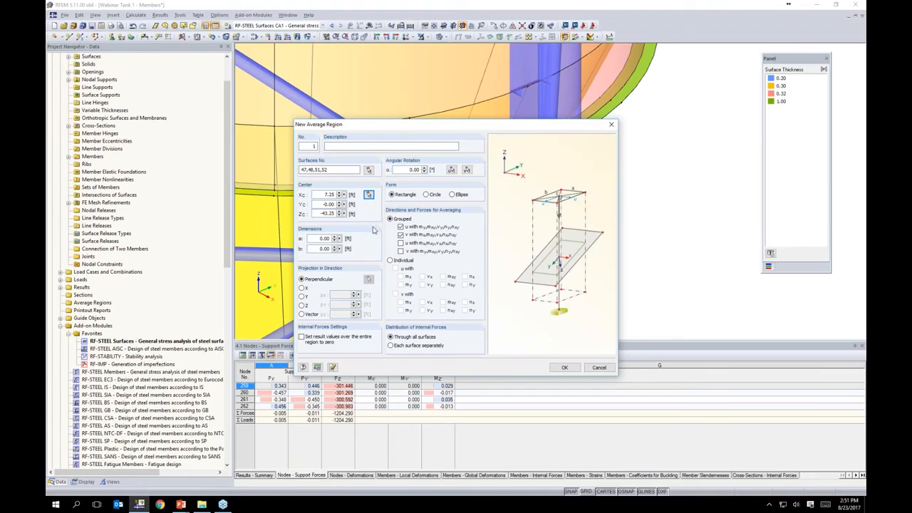
{"action": "left_click", "coordinate": [426, 195]}
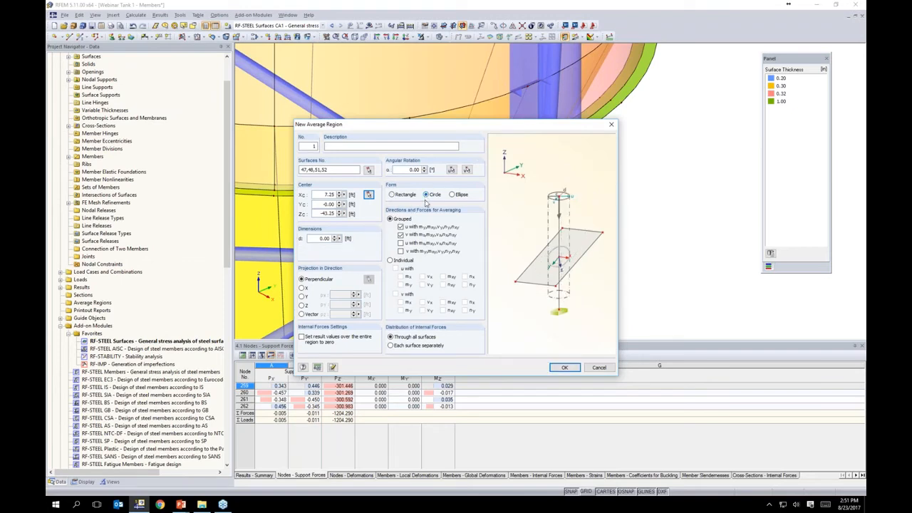
{"action": "type", "text": "2"}
{"action": "left_click", "coordinate": [565, 367]}
{"action": "middle_click_drag", "start_coordinate": [630, 220], "coordinate": [593, 201], "text": "ctrl"}
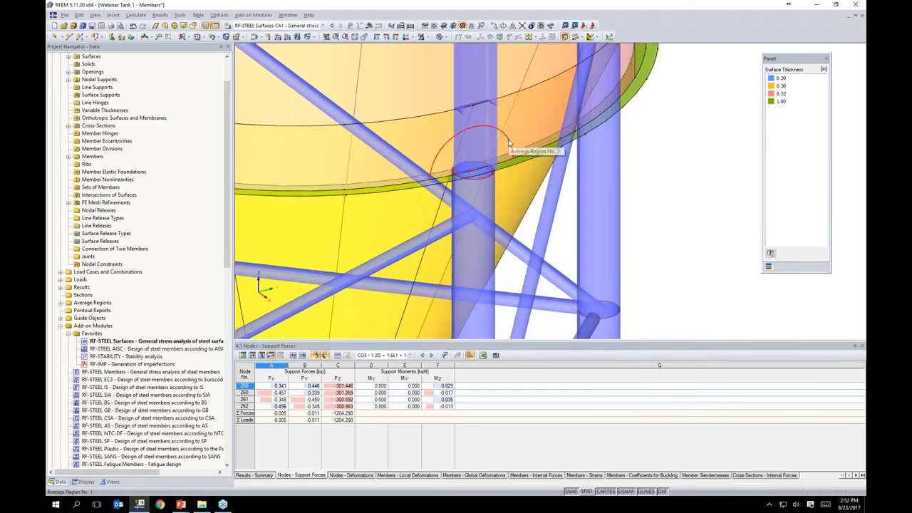
Display the stress ratio results on the tank again and reopen RF-STEEL Surfaces at the stresses by load case
{"action": "scroll", "coordinate": [472, 131], "scroll_direction": "down", "scroll_amount": 4}
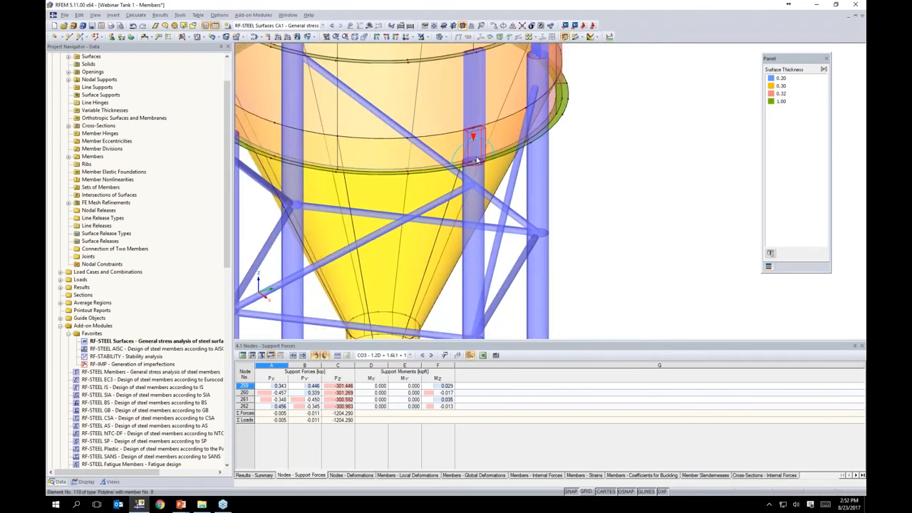
{"action": "scroll", "coordinate": [479, 162], "scroll_direction": "down", "scroll_amount": 1}
{"action": "middle_click_drag", "start_coordinate": [472, 179], "coordinate": [487, 249]}
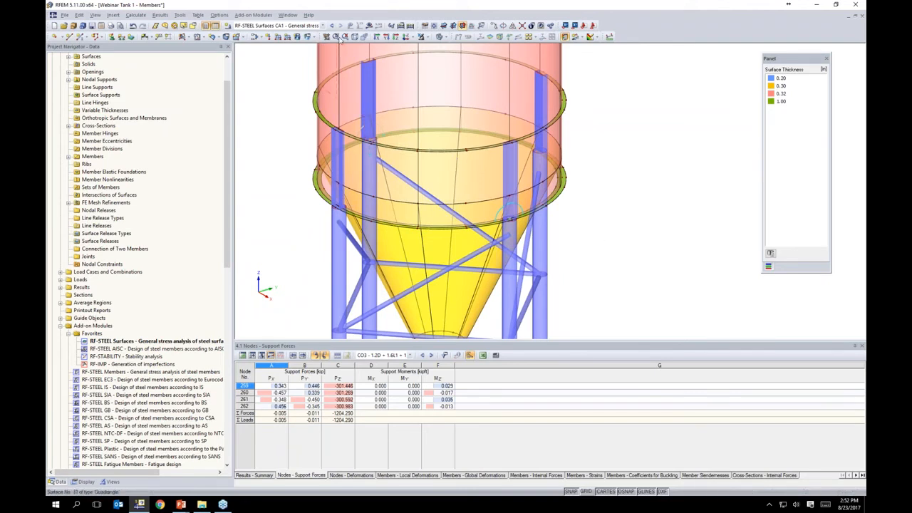
{"action": "left_click", "coordinate": [368, 25]}
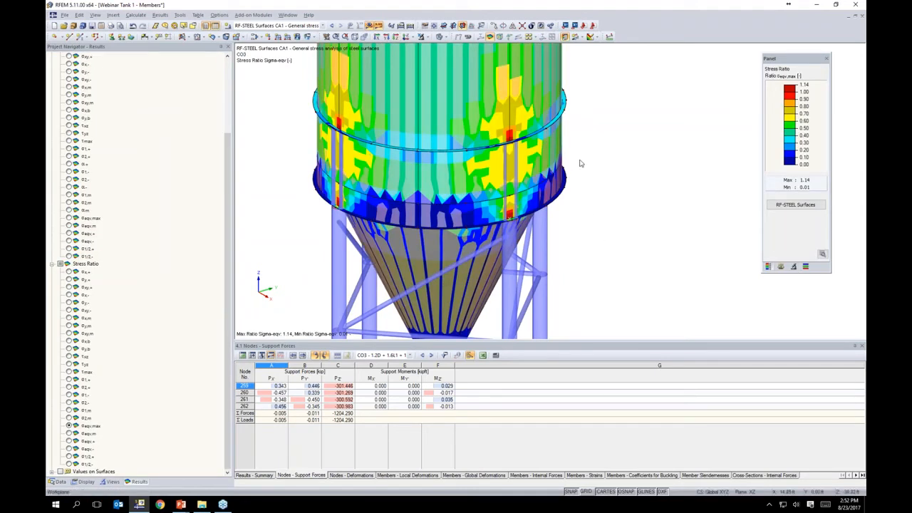
{"action": "left_click", "coordinate": [796, 204]}
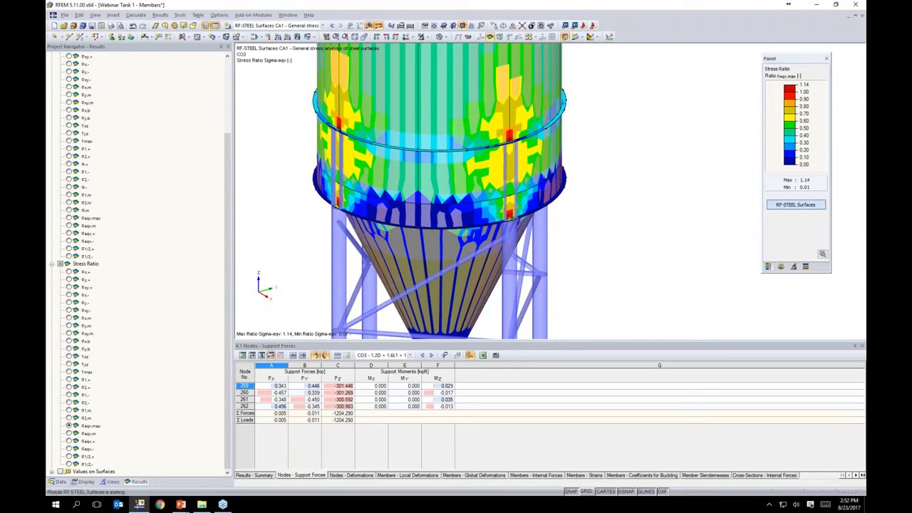
{"action": "left_click_drag", "start_coordinate": [495, 92], "coordinate": [493, 75]}
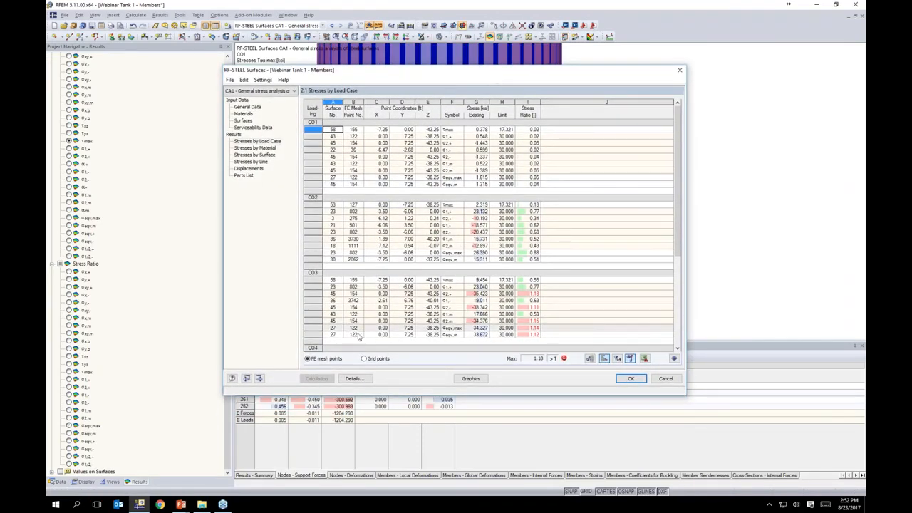
Apply smoothed internal forces in the defined average regions in the design detail options and recalculate the surface stresses
{"action": "left_click", "coordinate": [355, 378]}
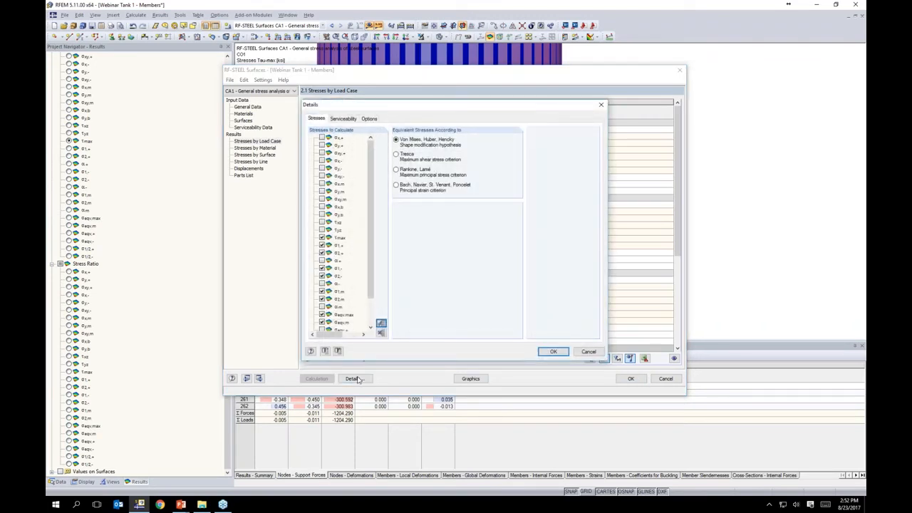
{"action": "left_click", "coordinate": [369, 119]}
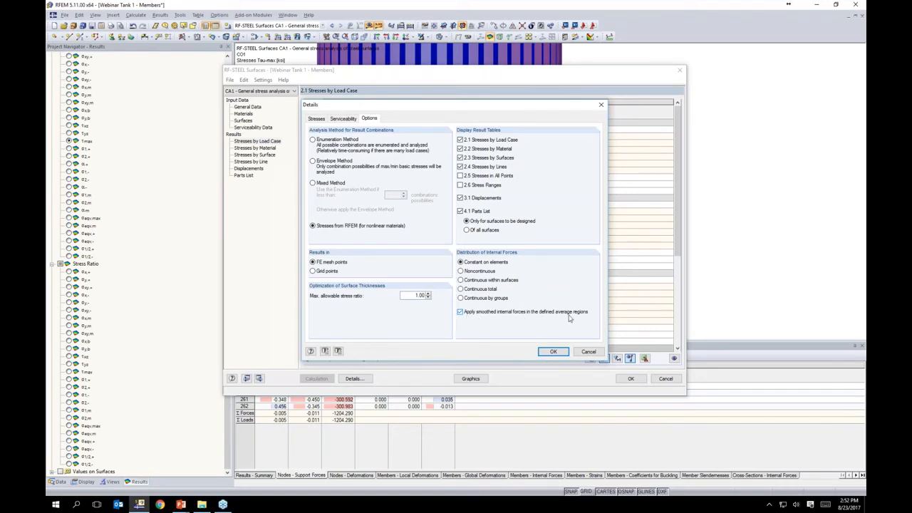
{"action": "left_click", "coordinate": [555, 351]}
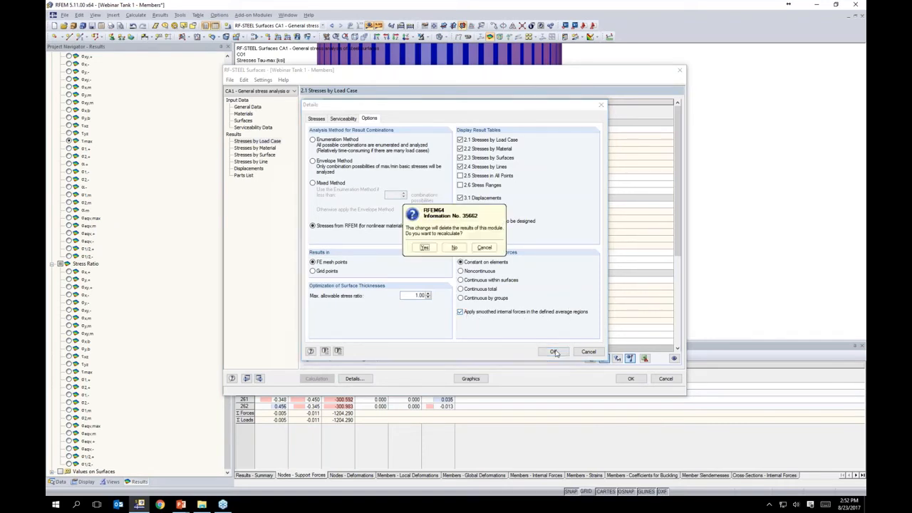
{"action": "left_click", "coordinate": [425, 248]}
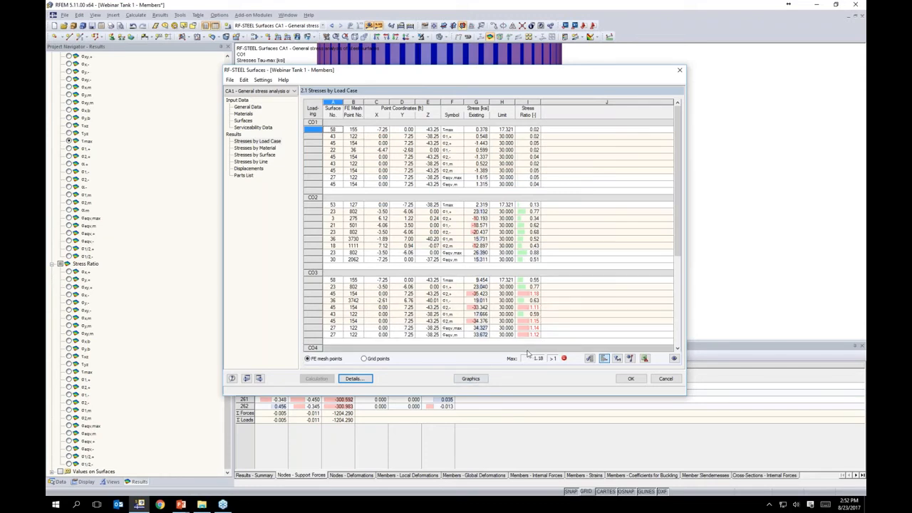
Display the CO3 surface design results on the tank and turn on the FE mesh
{"action": "left_click", "coordinate": [472, 380]}
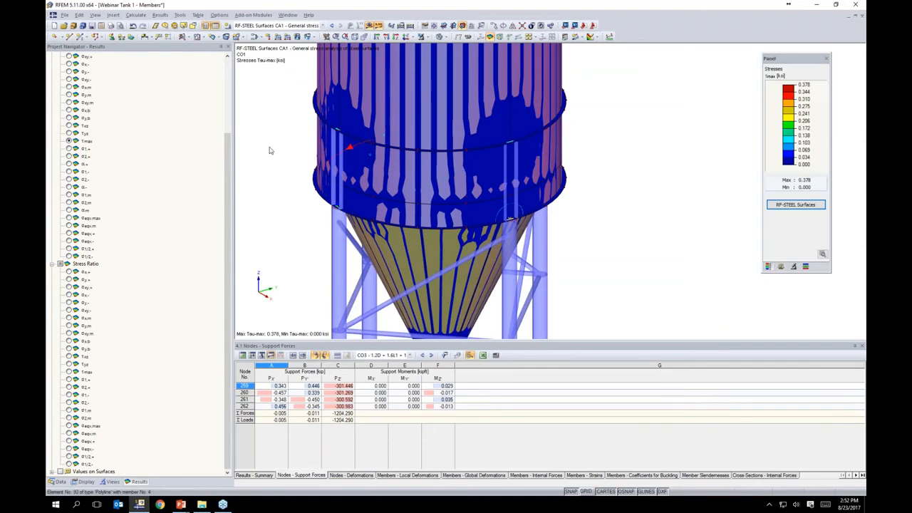
{"action": "scroll", "coordinate": [127, 208], "scroll_direction": "up", "scroll_amount": 4}
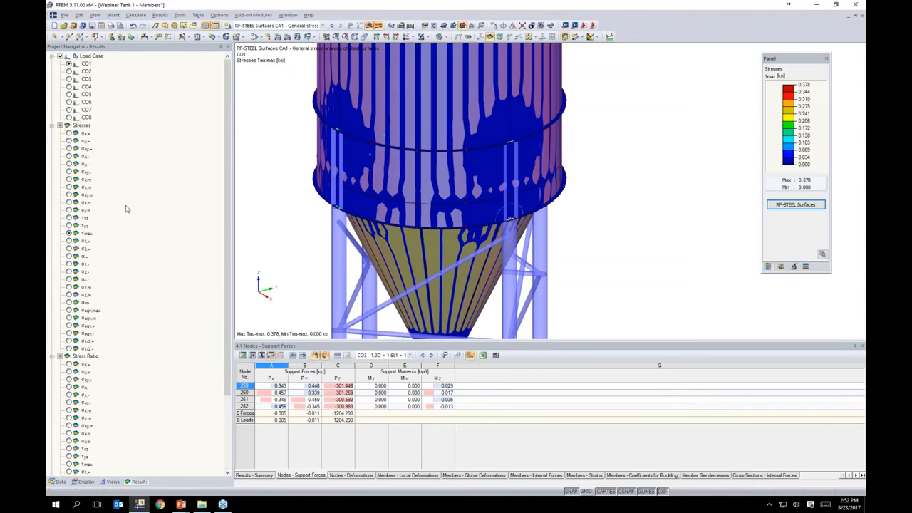
{"action": "left_click", "coordinate": [68, 79]}
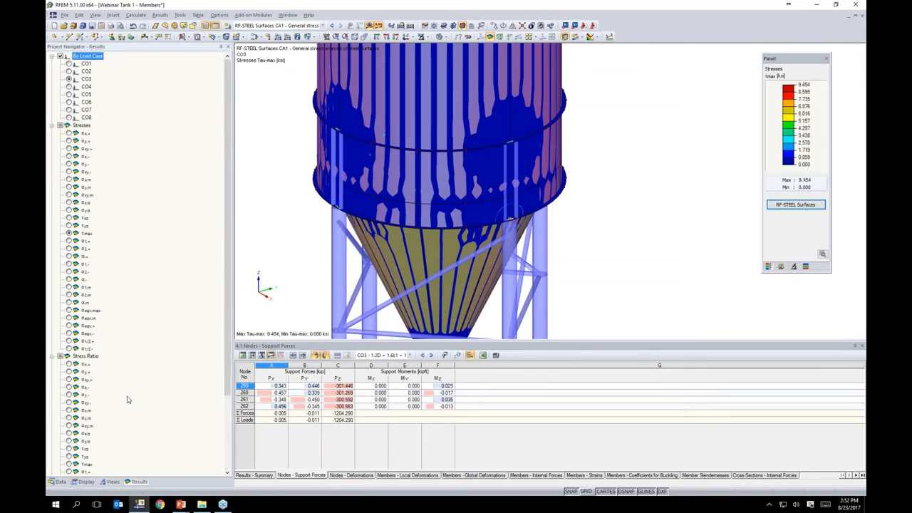
{"action": "left_click", "coordinate": [84, 481]}
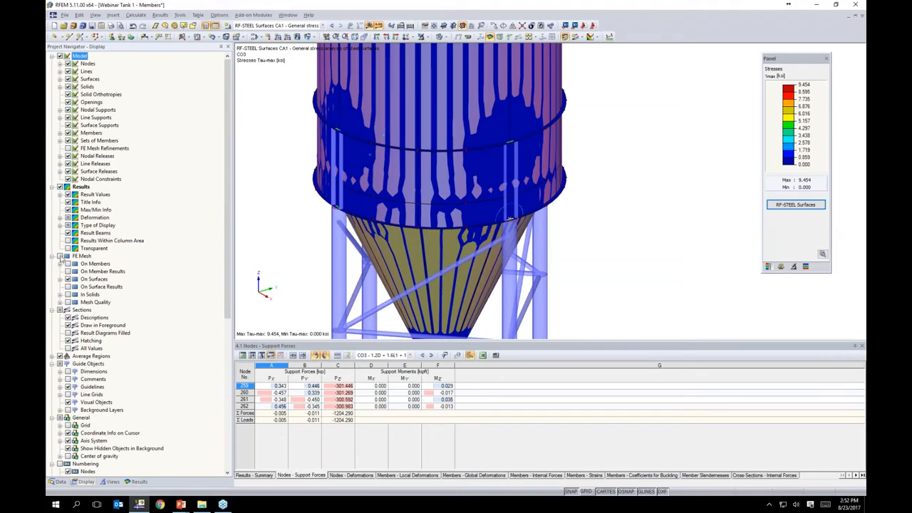
{"action": "left_click", "coordinate": [65, 257]}
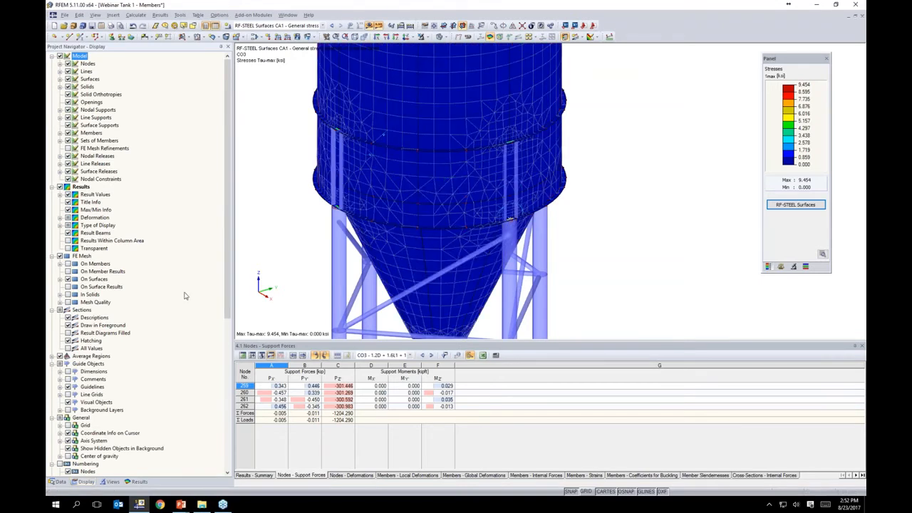
Show the stress ratio for the maximum equivalent stress σeqv,max on the tank surfaces
{"action": "left_click", "coordinate": [140, 481]}
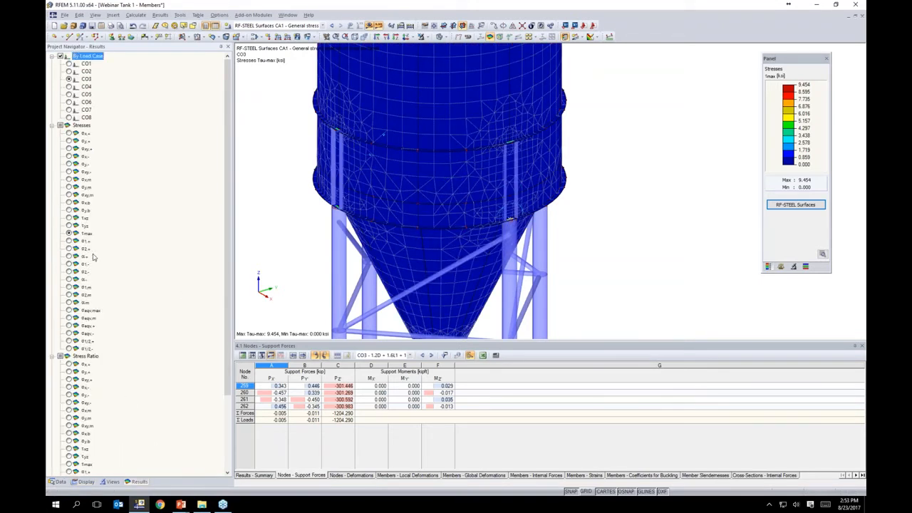
{"action": "scroll", "coordinate": [93, 257], "scroll_direction": "down", "scroll_amount": 4}
{"action": "left_click", "coordinate": [69, 426]}
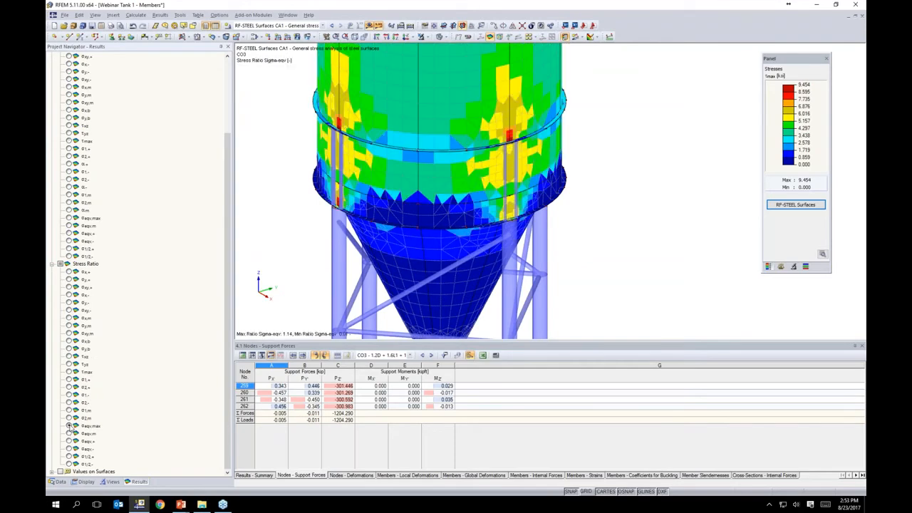
Examine the stress ratios inside the average region at the lower leg connection and compare them with the other legs
{"action": "scroll", "coordinate": [508, 221], "scroll_direction": "up", "scroll_amount": 6}
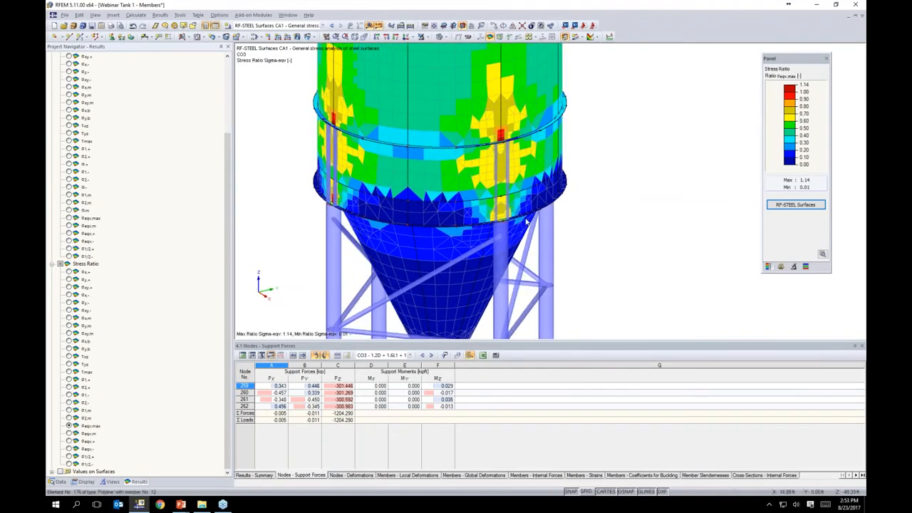
{"action": "scroll", "coordinate": [507, 220], "scroll_direction": "up", "scroll_amount": 1}
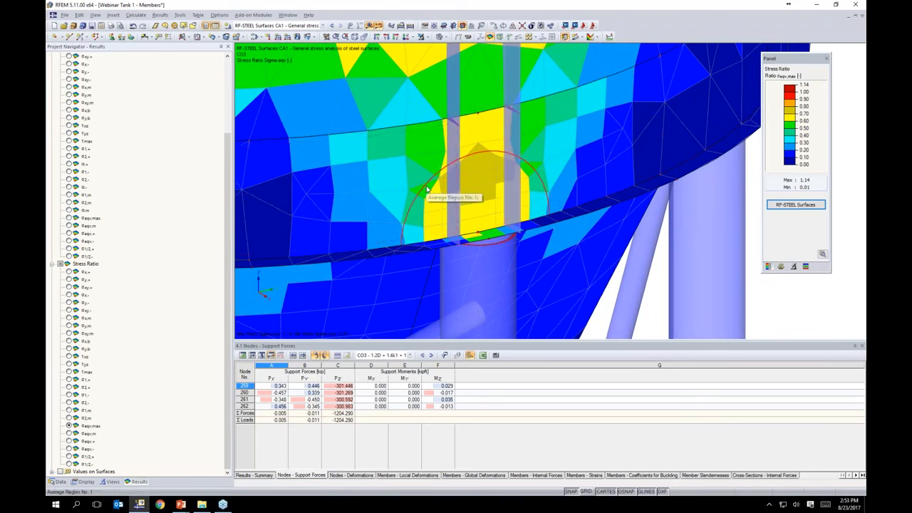
{"action": "scroll", "coordinate": [428, 189], "scroll_direction": "down", "scroll_amount": 2}
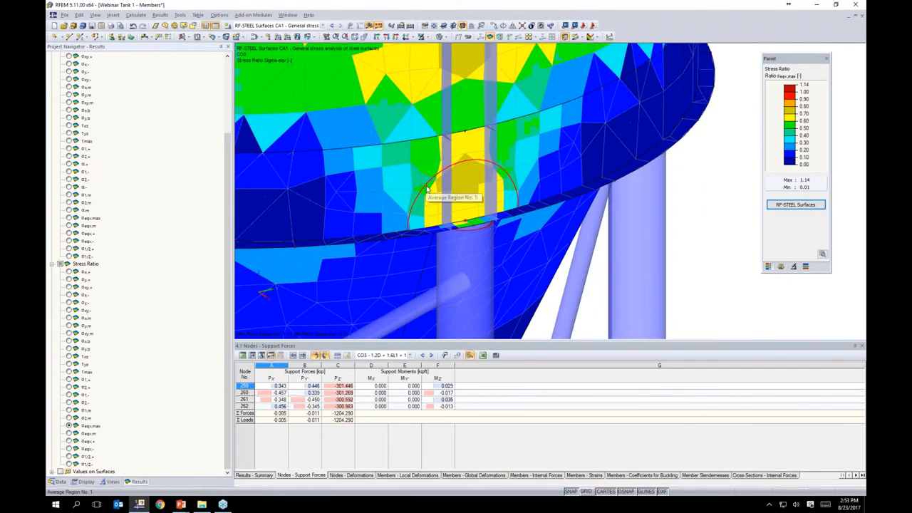
{"action": "scroll", "coordinate": [428, 189], "scroll_direction": "down", "scroll_amount": 4}
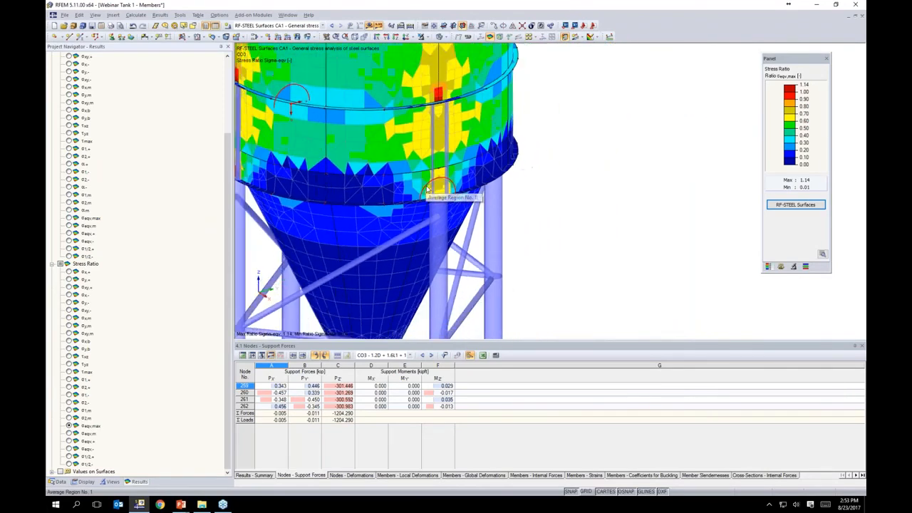
{"action": "middle_click_drag", "start_coordinate": [427, 191], "coordinate": [492, 202]}
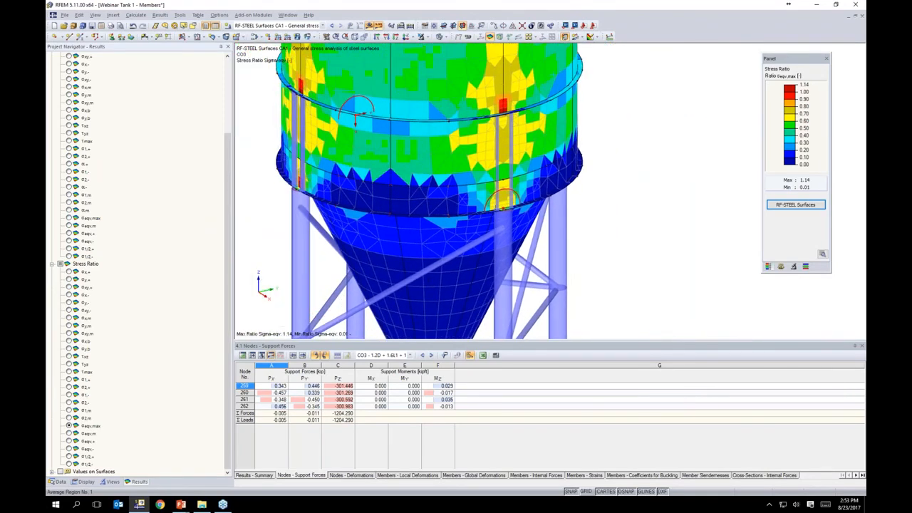
{"action": "middle_click_drag", "start_coordinate": [385, 200], "coordinate": [613, 173], "text": "ctrl"}
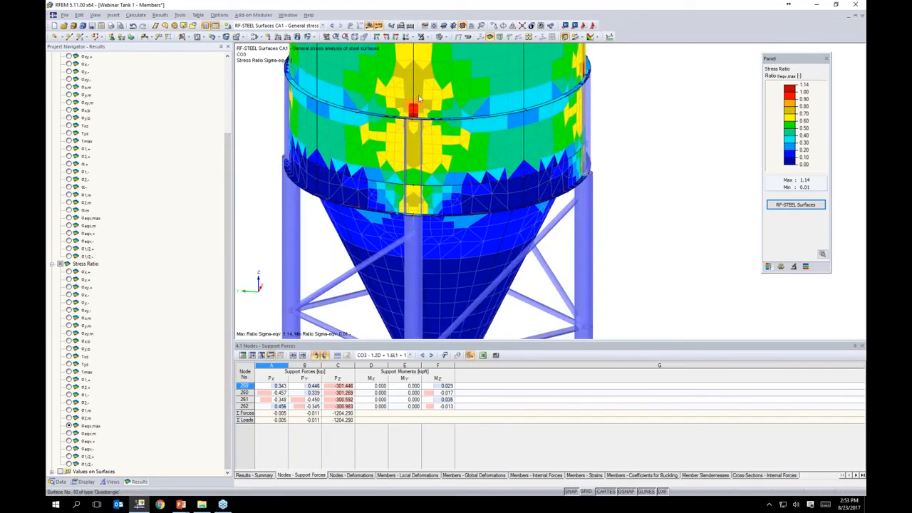
{"action": "middle_click_drag", "start_coordinate": [574, 174], "coordinate": [369, 151], "text": "ctrl"}
Switch to the model Webinar Tank 1 - Average Regions and view its support leg connections
{"action": "left_click", "coordinate": [290, 16]}
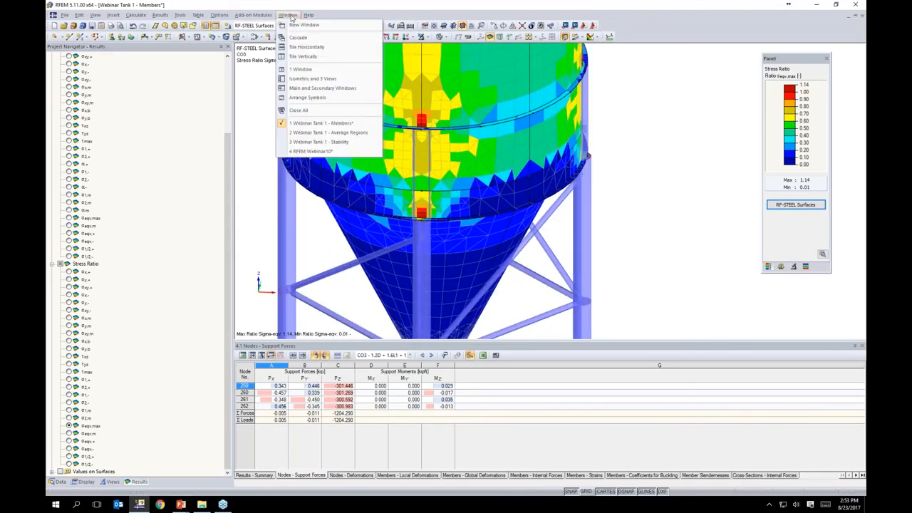
{"action": "left_click", "coordinate": [328, 133]}
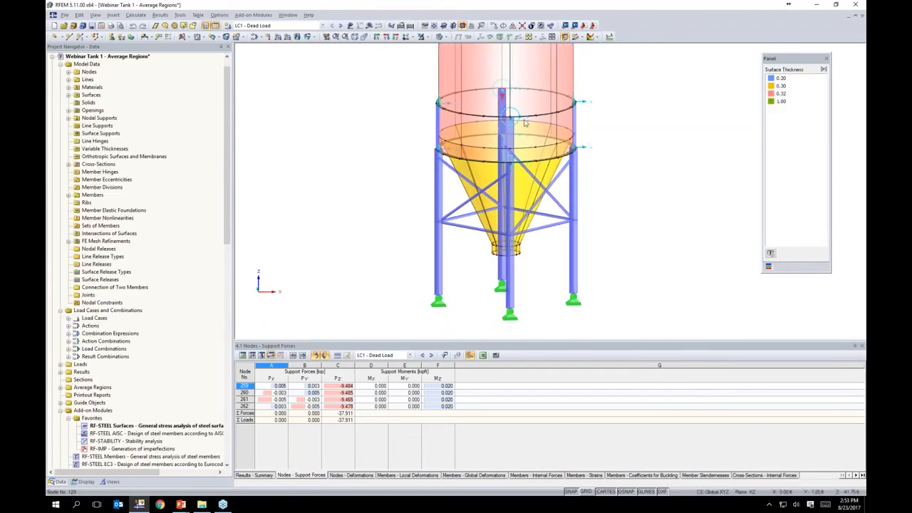
{"action": "scroll", "coordinate": [598, 132], "scroll_direction": "up", "scroll_amount": 5}
{"action": "middle_click_drag", "start_coordinate": [592, 147], "coordinate": [605, 148], "text": "ctrl"}
{"action": "middle_click_drag", "start_coordinate": [605, 148], "coordinate": [664, 171]}
Inspect the average region circles at the leg connections in wireframe display and restore the solid transparent rendering
{"action": "left_click", "coordinate": [447, 37]}
{"action": "left_click", "coordinate": [452, 47]}
{"action": "scroll", "coordinate": [444, 147], "scroll_direction": "up", "scroll_amount": 6}
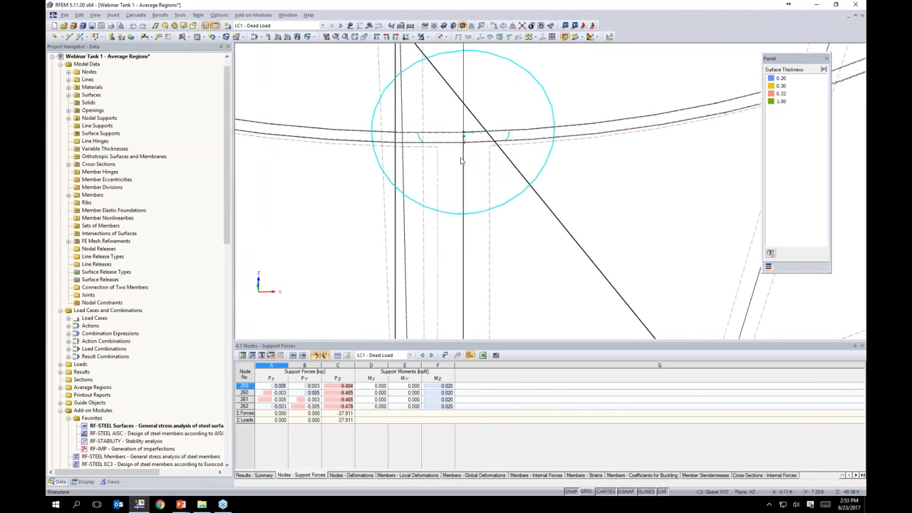
{"action": "scroll", "coordinate": [462, 161], "scroll_direction": "down", "scroll_amount": 2}
{"action": "scroll", "coordinate": [462, 161], "scroll_direction": "down", "scroll_amount": 4}
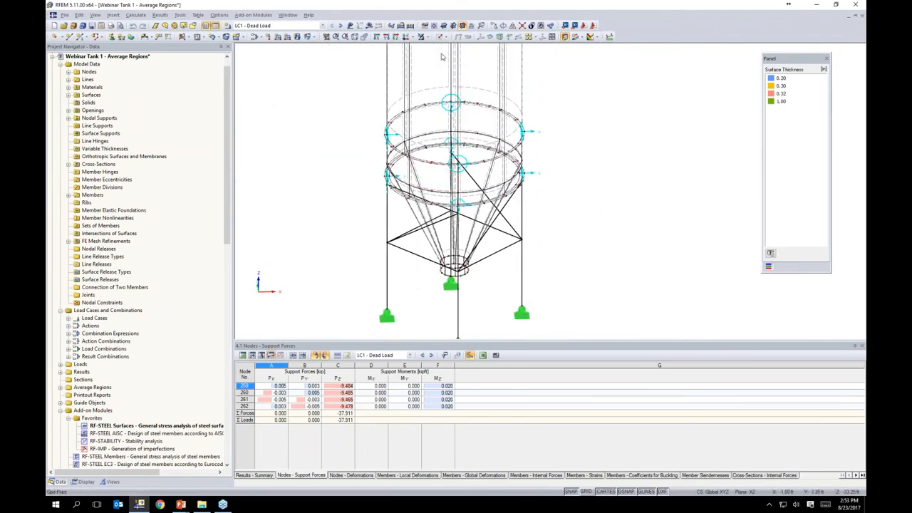
{"action": "left_click", "coordinate": [442, 37]}
{"action": "left_click", "coordinate": [479, 65]}
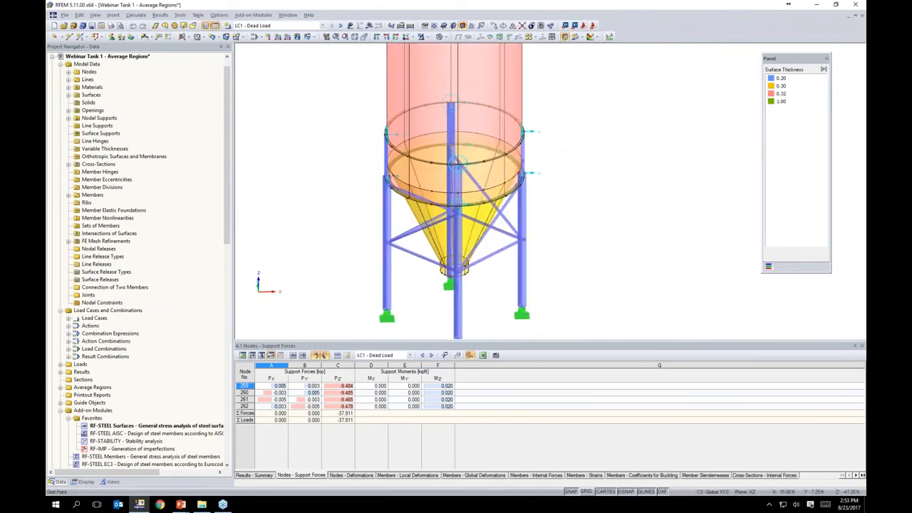
Make RF-STEEL Surfaces CA1 the current case and open the module at its stresses by load case
{"action": "left_click", "coordinate": [278, 24]}
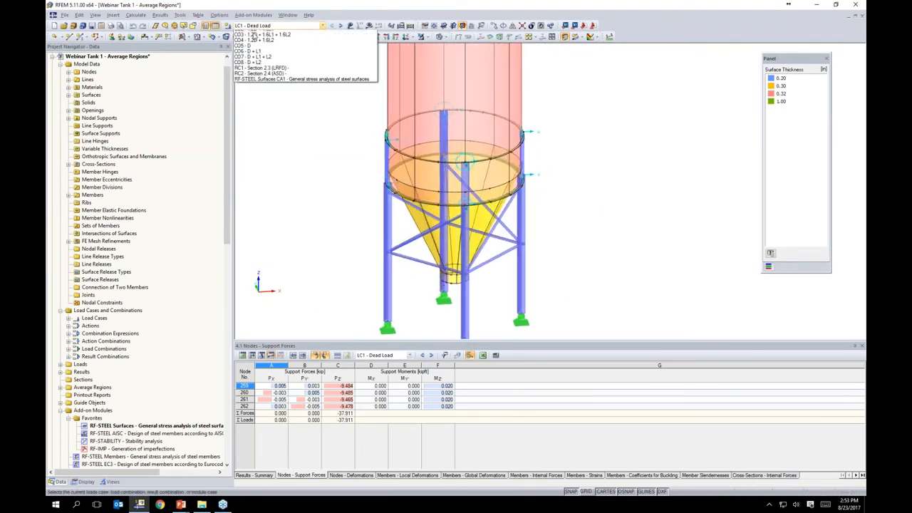
{"action": "left_click", "coordinate": [267, 106]}
{"action": "left_click", "coordinate": [250, 15]}
{"action": "left_click", "coordinate": [258, 24]}
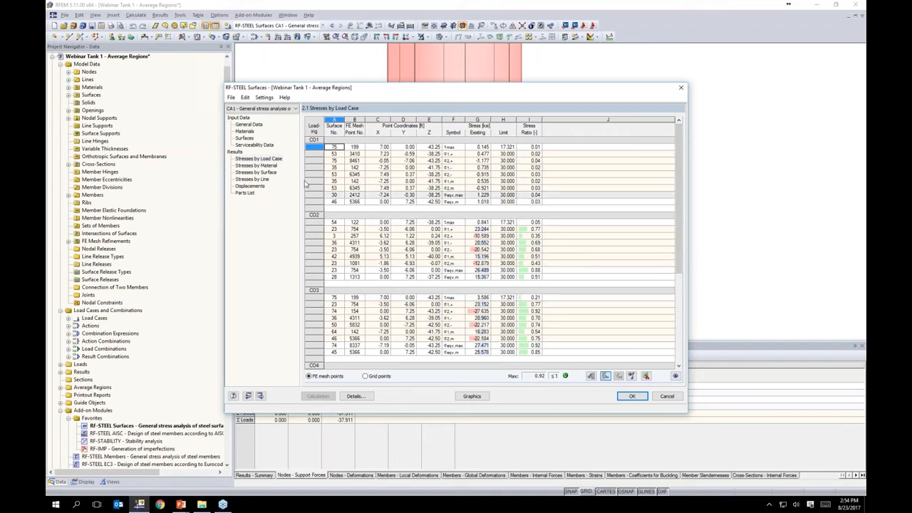
Review the displacements and the parts list of the surface design and close the module
{"action": "left_click", "coordinate": [250, 185]}
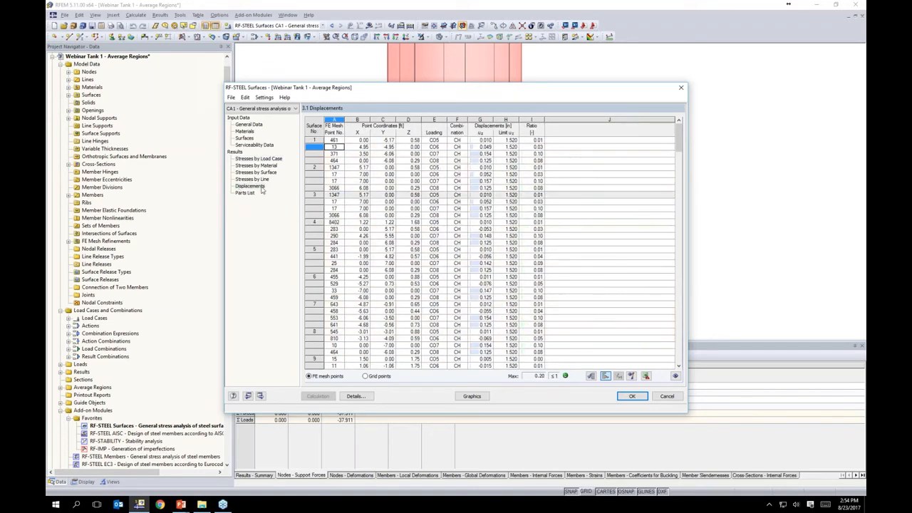
{"action": "left_click_drag", "start_coordinate": [681, 146], "coordinate": [681, 168]}
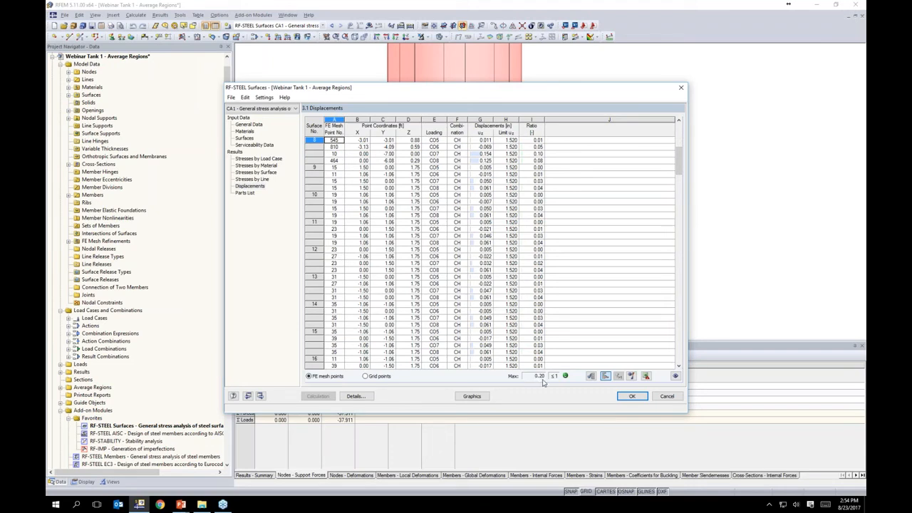
{"action": "left_click", "coordinate": [246, 193]}
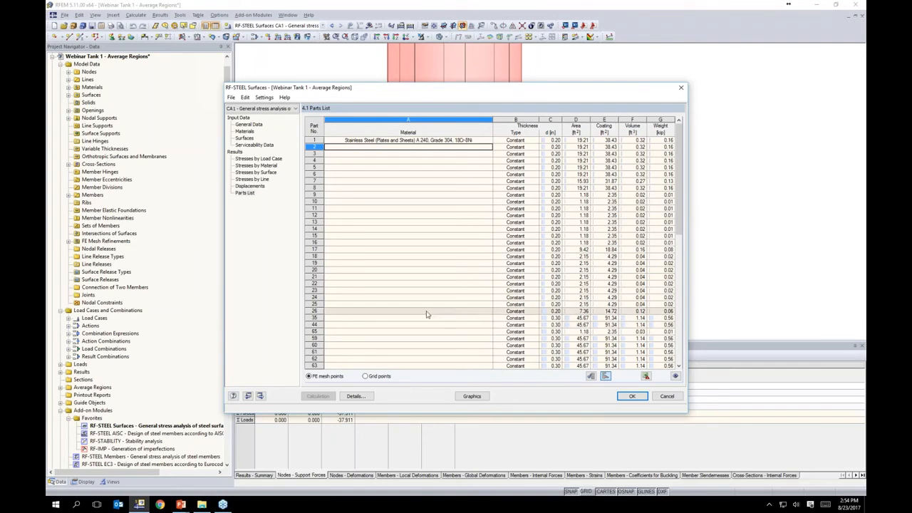
{"action": "left_click", "coordinate": [631, 397]}
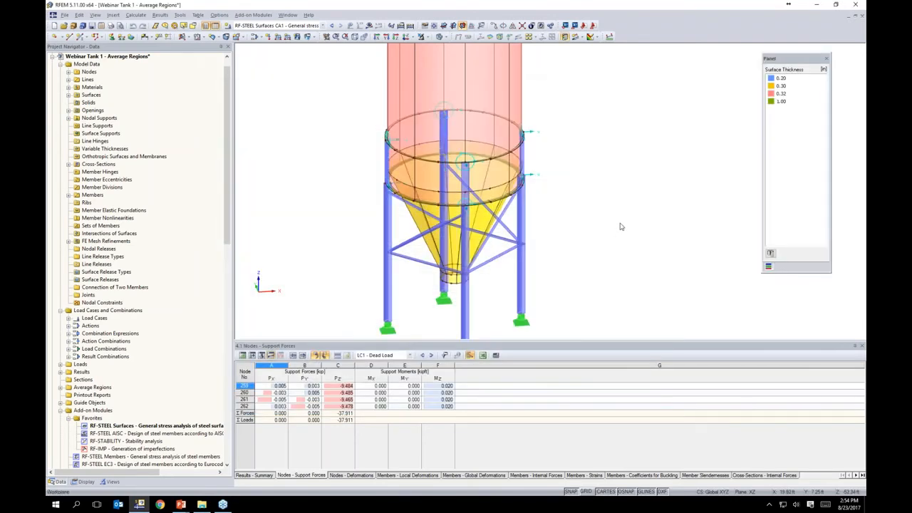
Open the RF-STEEL AISC add-on module at its general data for designing the steel members
{"action": "middle_click_drag", "start_coordinate": [526, 226], "coordinate": [520, 225], "text": "ctrl"}
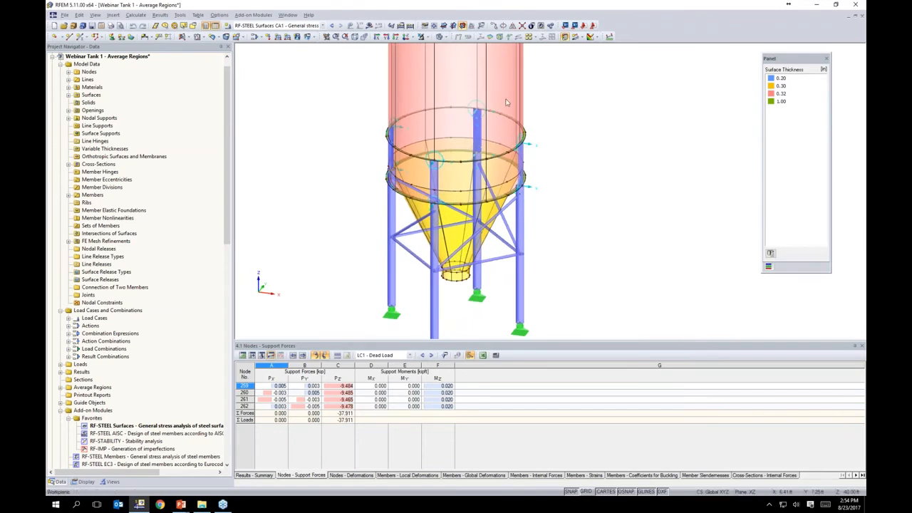
{"action": "scroll", "coordinate": [568, 238], "scroll_direction": "down", "scroll_amount": 3}
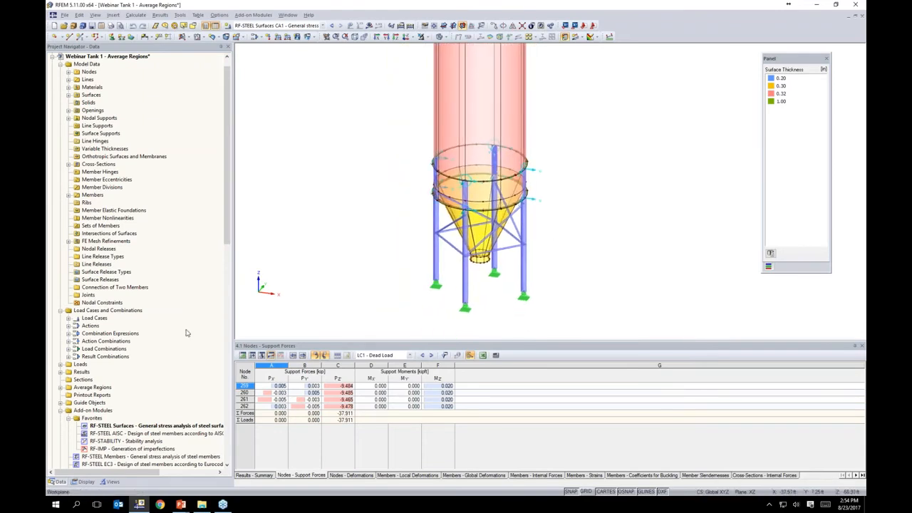
{"action": "double_click", "coordinate": [92, 434]}
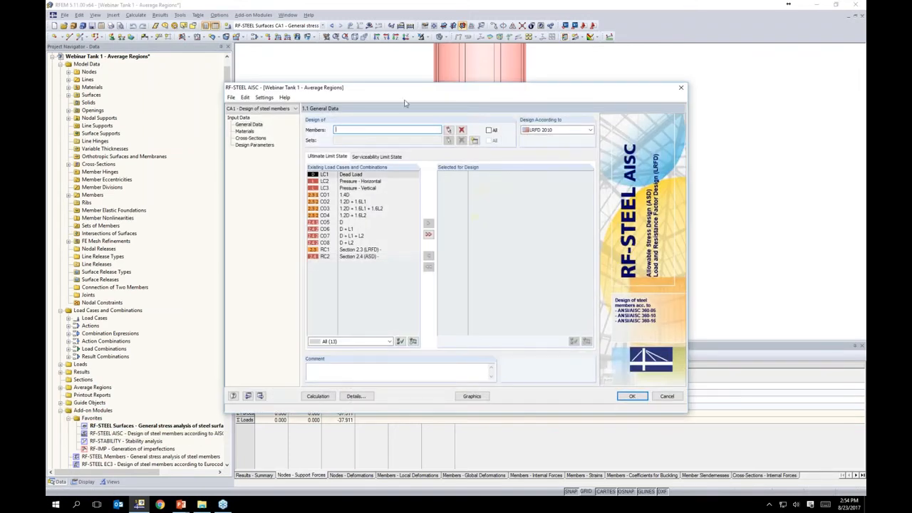
{"action": "left_click_drag", "start_coordinate": [404, 92], "coordinate": [418, 86]}
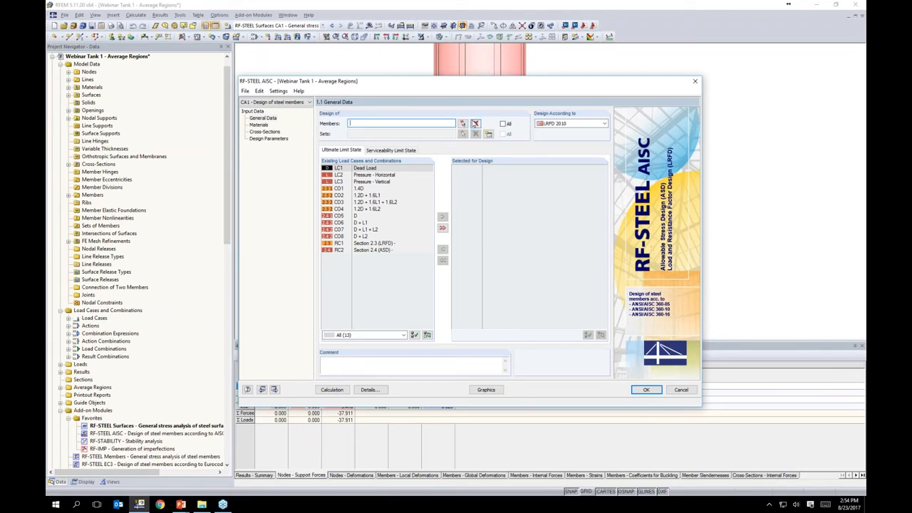
Assign the support leg and bracing members 9-24 to the design by selecting them graphically in the model
{"action": "left_click", "coordinate": [463, 123]}
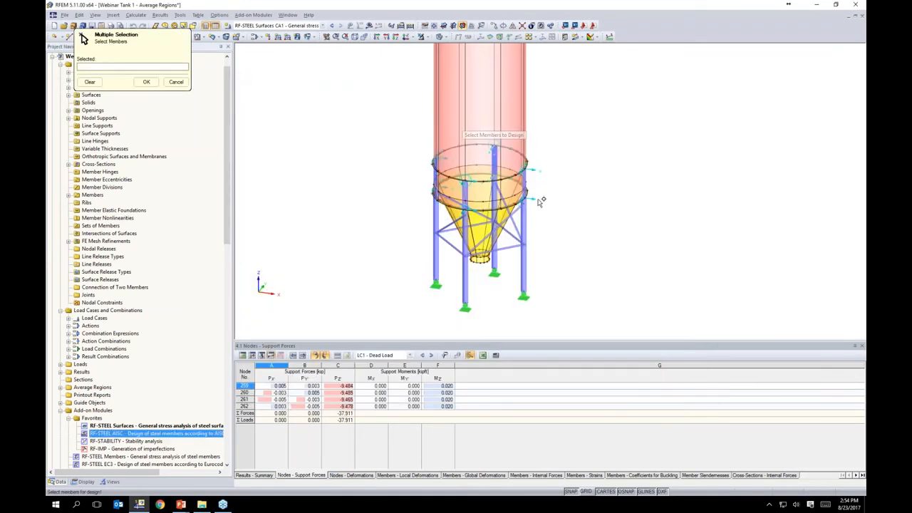
{"action": "middle_click_drag", "start_coordinate": [551, 224], "coordinate": [502, 203], "text": "ctrl"}
{"action": "scroll", "coordinate": [521, 248], "scroll_direction": "up", "scroll_amount": 2}
{"action": "middle_click_drag", "start_coordinate": [427, 200], "coordinate": [424, 162]}
{"action": "left_click_drag", "start_coordinate": [374, 126], "coordinate": [589, 328]}
{"action": "middle_click_drag", "start_coordinate": [557, 193], "coordinate": [601, 208], "text": "ctrl"}
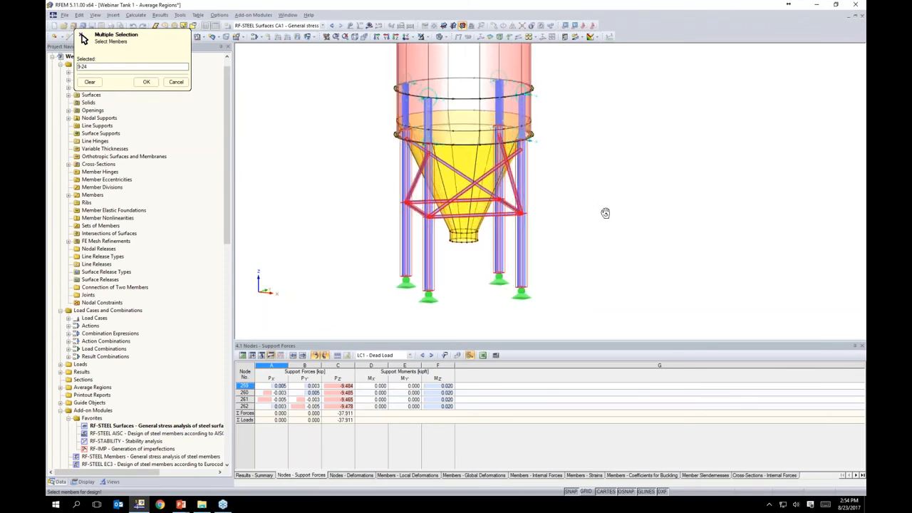
{"action": "left_click", "coordinate": [145, 83]}
Set the design standard to LRFD 2010 and select load combinations CO1 to CO4 for the ultimate limit state design
{"action": "left_click", "coordinate": [596, 124]}
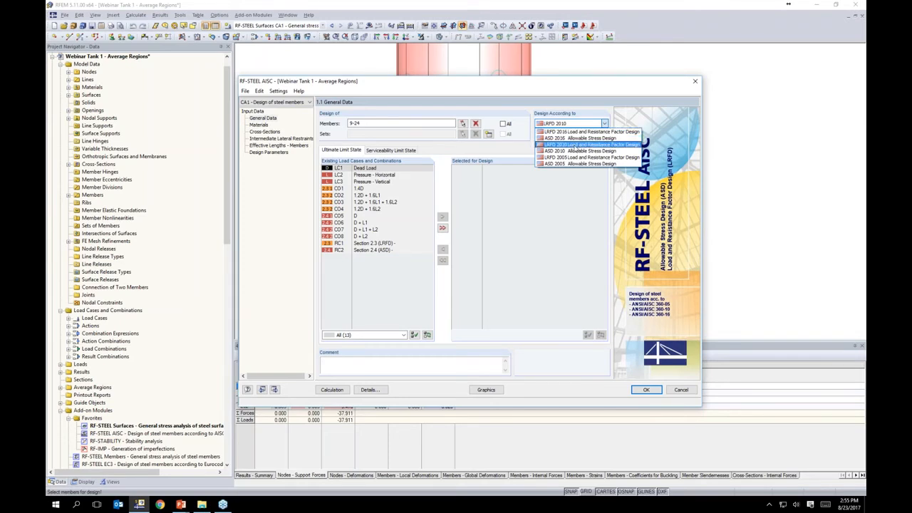
{"action": "left_click", "coordinate": [574, 147]}
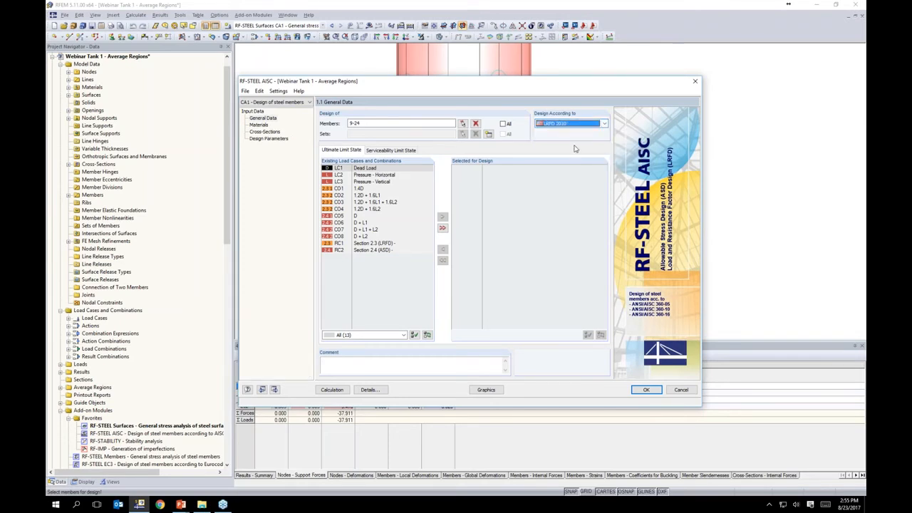
{"action": "left_click", "coordinate": [356, 189]}
{"action": "left_click", "coordinate": [357, 210], "text": "shift"}
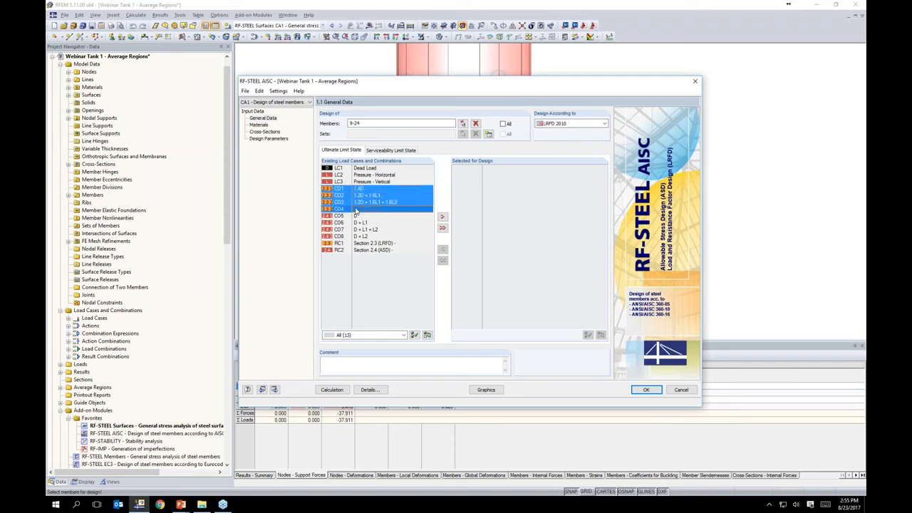
{"action": "left_click", "coordinate": [443, 216]}
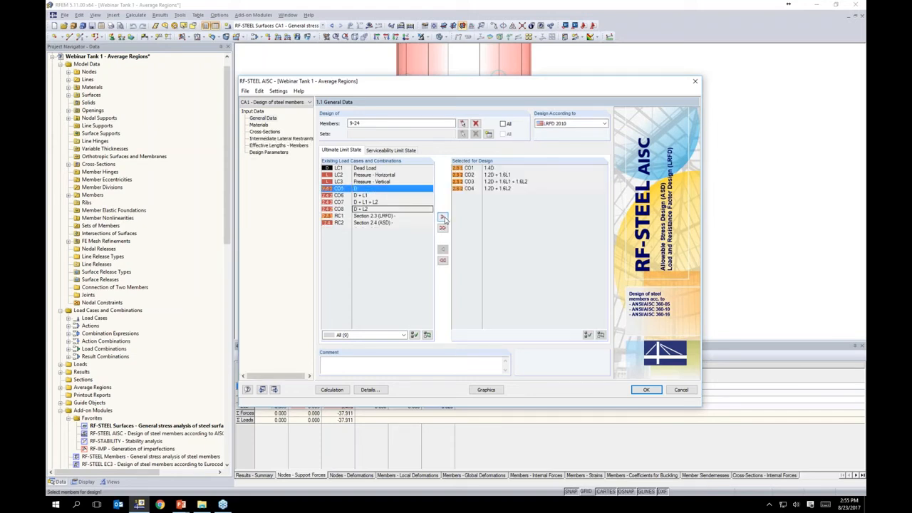
Select load combinations CO5 to CO8 for the serviceability limit state design
{"action": "left_click", "coordinate": [395, 151]}
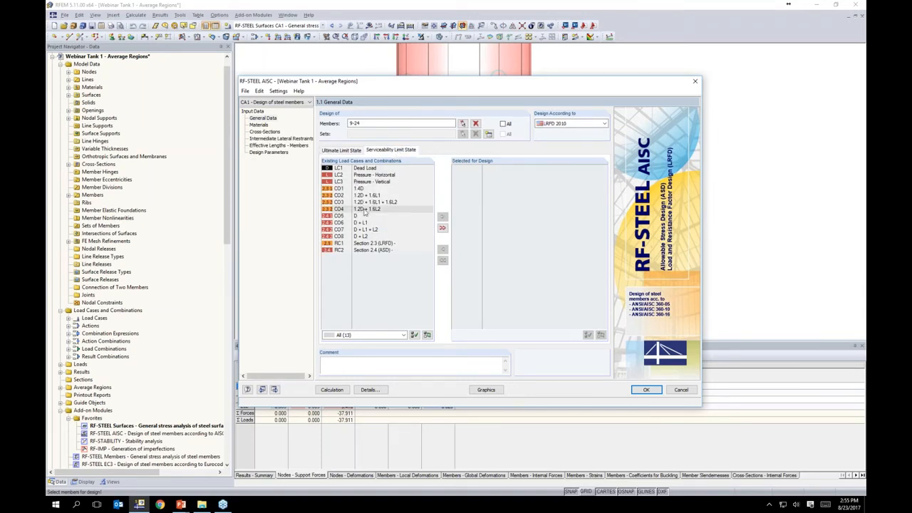
{"action": "left_click", "coordinate": [360, 237], "text": "shift"}
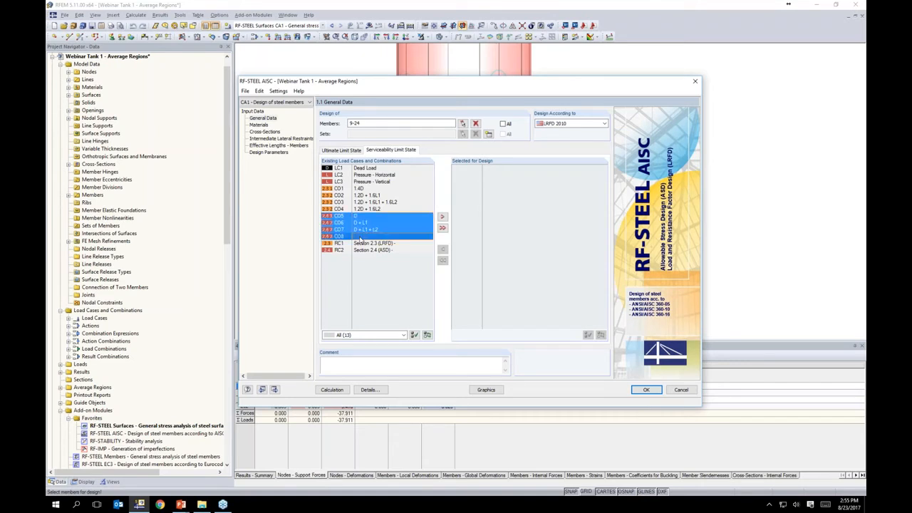
{"action": "left_click", "coordinate": [443, 217]}
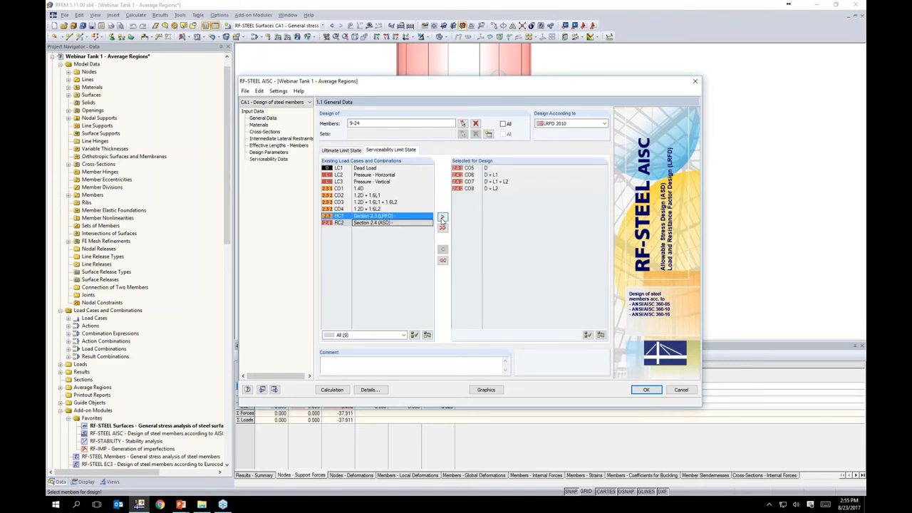
Check the properties of material Steel A53, Grade B and the optimization options of the Pipes x-Strong 10 cross-section
{"action": "left_click", "coordinate": [259, 125]}
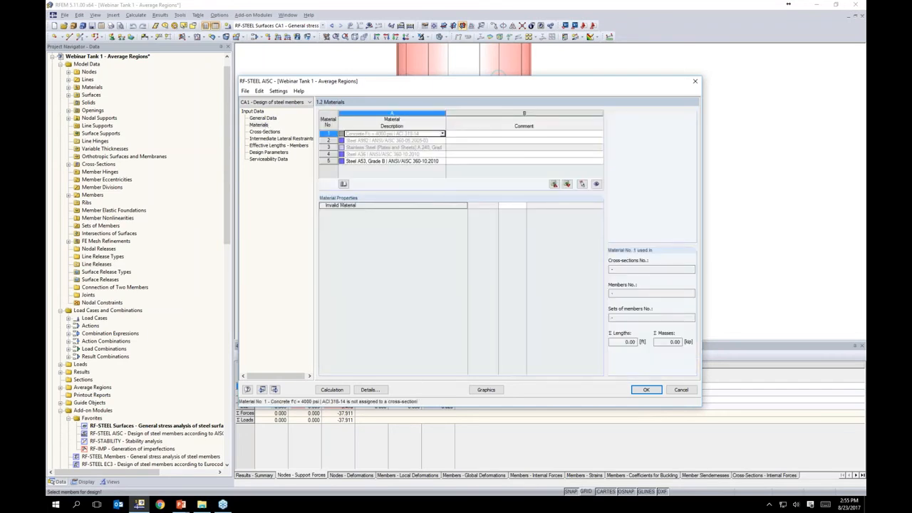
{"action": "left_click", "coordinate": [353, 161]}
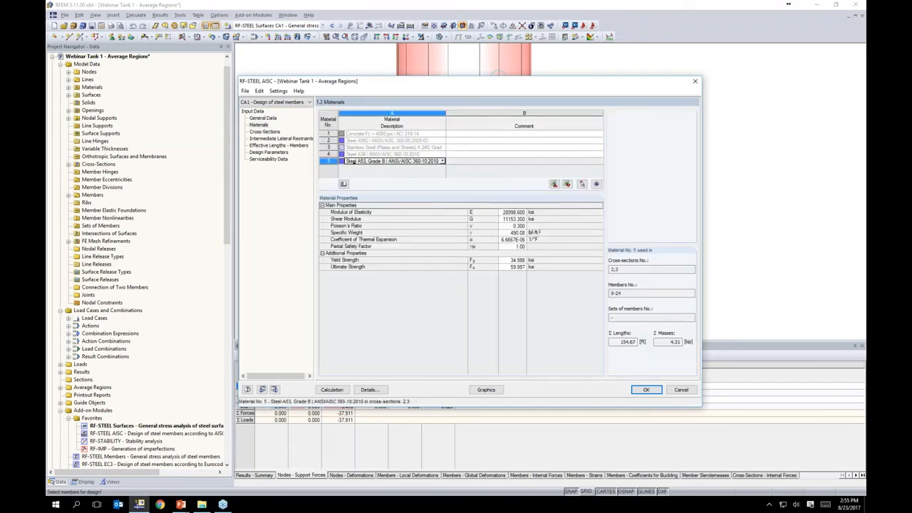
{"action": "left_click", "coordinate": [265, 132]}
{"action": "left_click", "coordinate": [513, 141]}
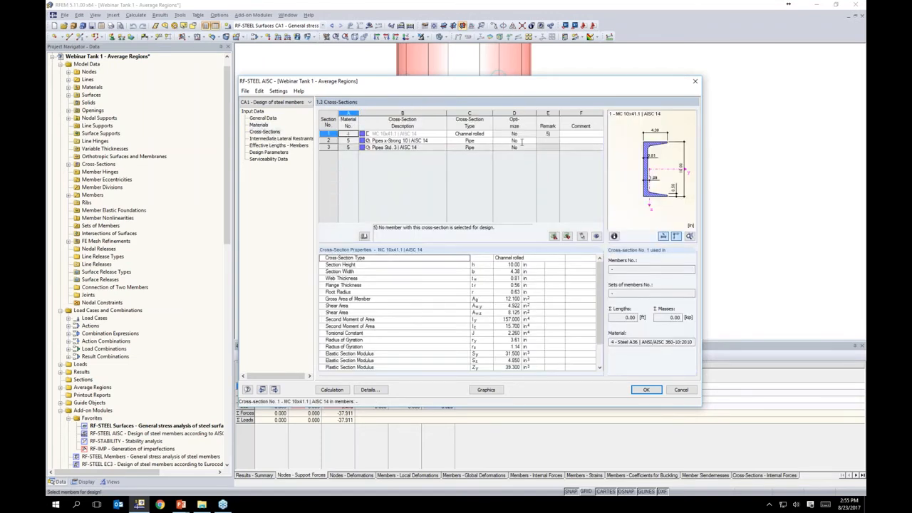
{"action": "left_click", "coordinate": [532, 141]}
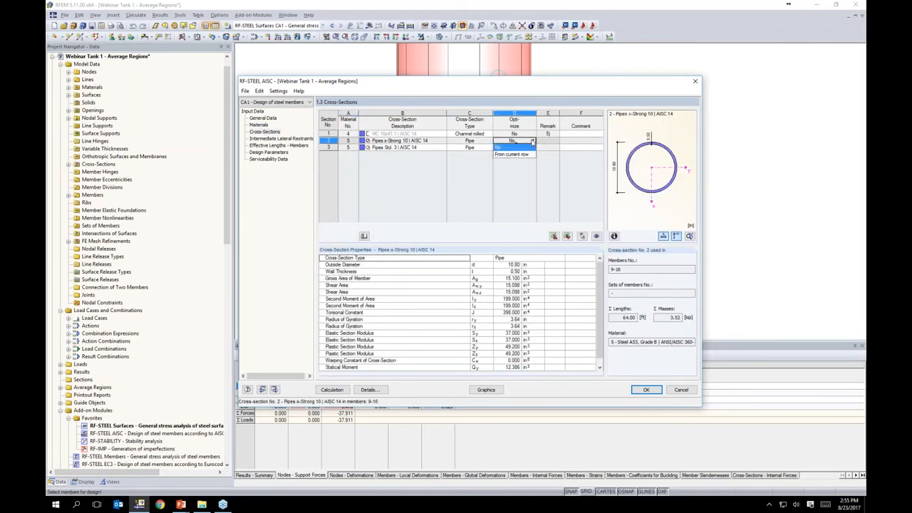
{"action": "left_click", "coordinate": [533, 142]}
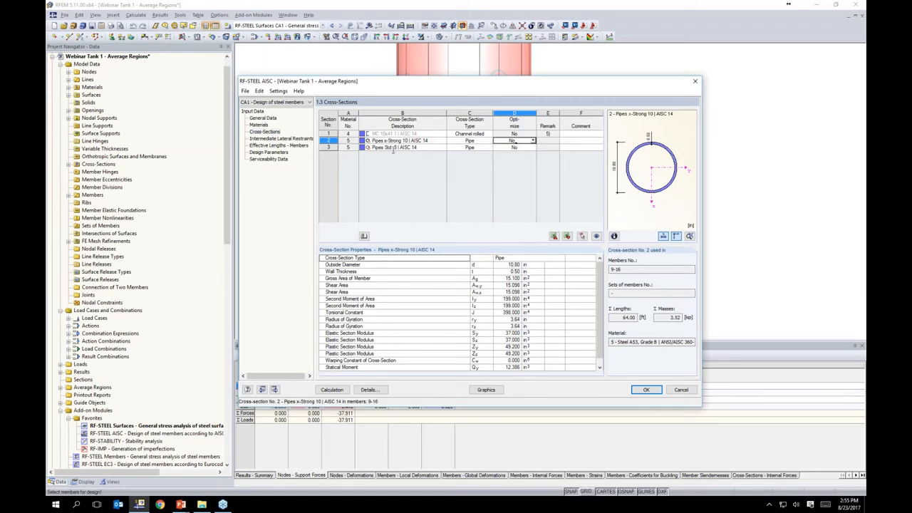
Review the members' intermediate lateral restraints, effective lengths against the model, and design parameters
{"action": "left_click", "coordinate": [300, 140]}
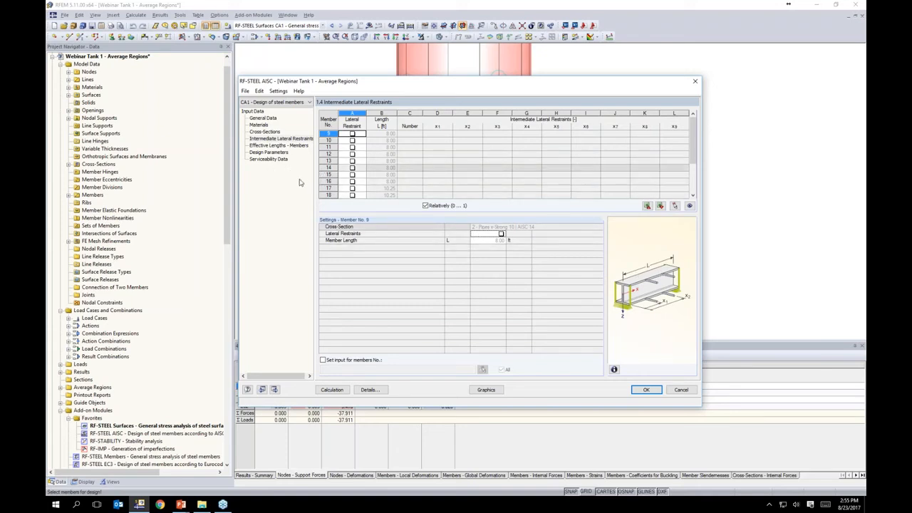
{"action": "left_click", "coordinate": [278, 146]}
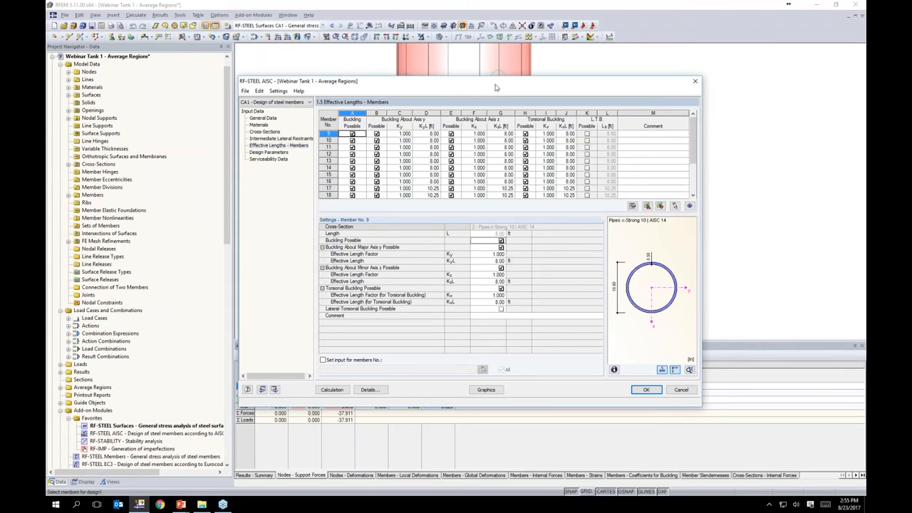
{"action": "left_click_drag", "start_coordinate": [494, 81], "coordinate": [493, 244]}
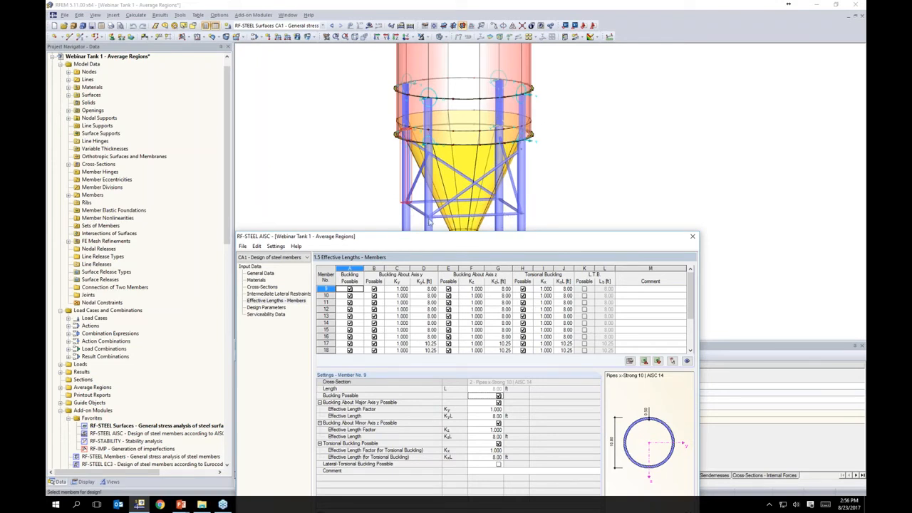
{"action": "left_click_drag", "start_coordinate": [432, 243], "coordinate": [435, 92]}
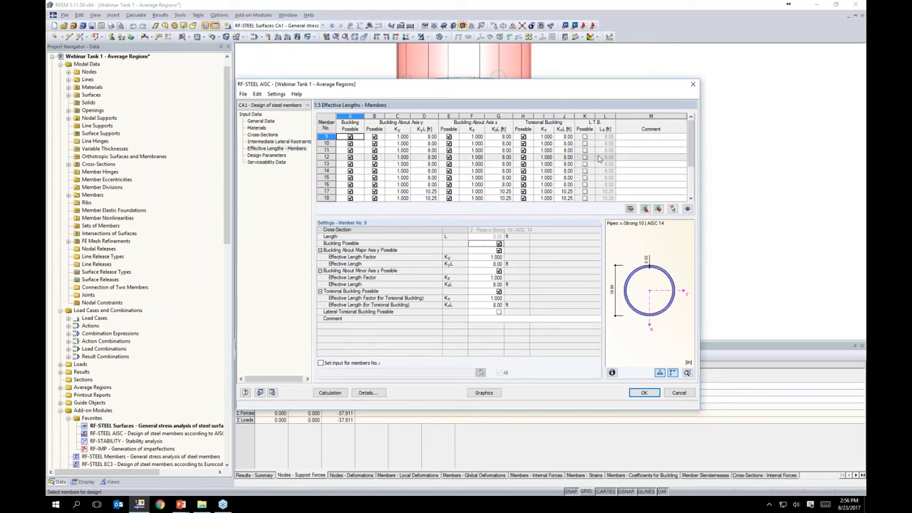
{"action": "left_click", "coordinate": [261, 155]}
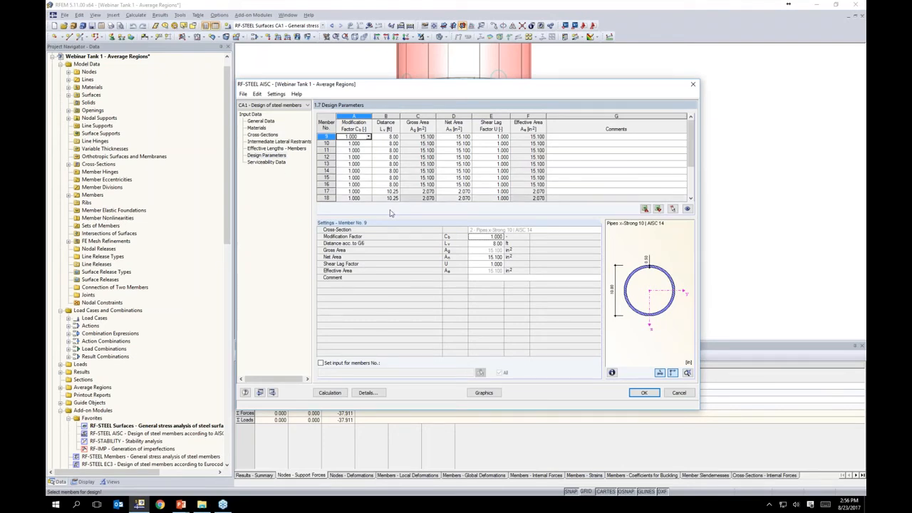
Assign members 9-24 to the serviceability data with a reference to Member by selecting them graphically in the model
{"action": "left_click", "coordinate": [266, 161]}
{"action": "left_click", "coordinate": [389, 140]}
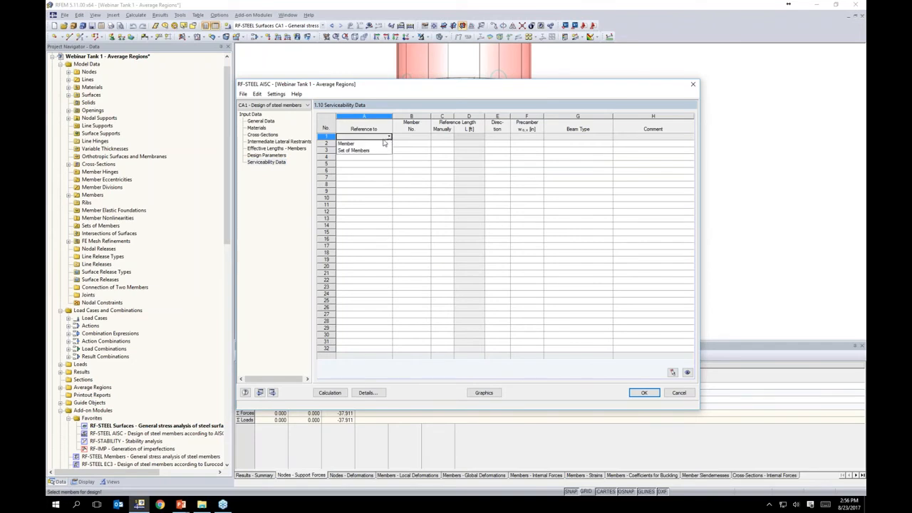
{"action": "left_click", "coordinate": [356, 143]}
{"action": "left_click", "coordinate": [405, 138]}
{"action": "left_click", "coordinate": [428, 136]}
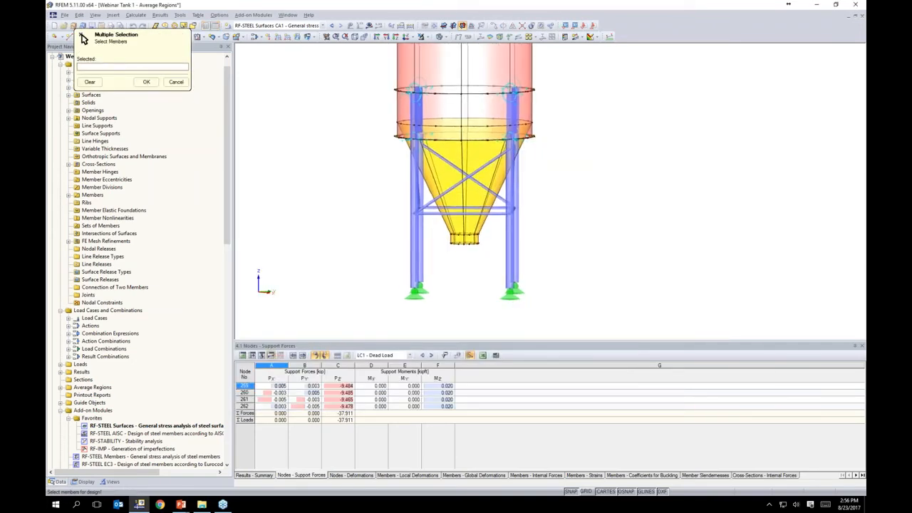
{"action": "left_click_drag", "start_coordinate": [383, 131], "coordinate": [591, 337]}
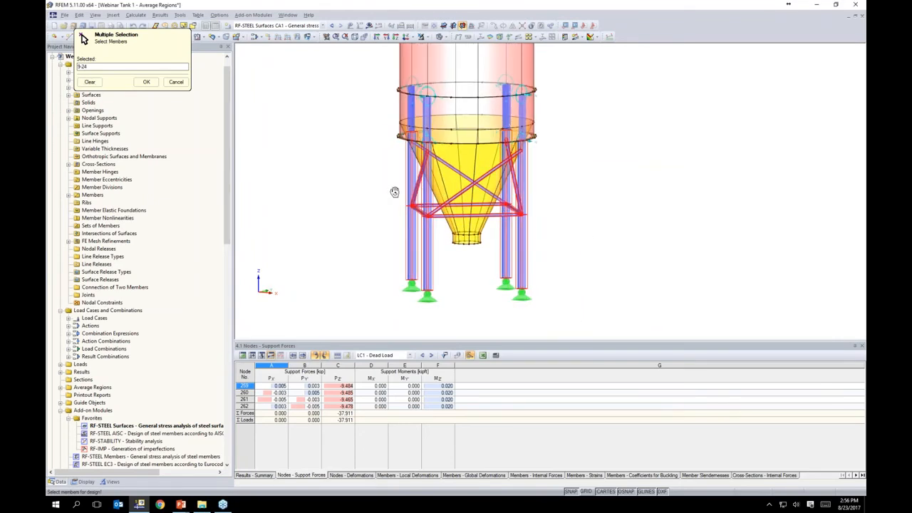
{"action": "left_click", "coordinate": [146, 82]}
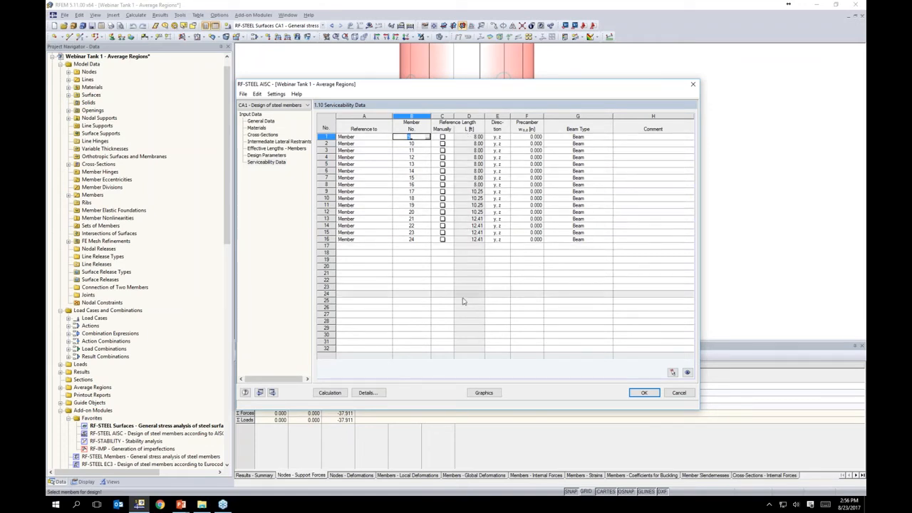
Check the limiting deflection in the LRFD 2010 design details and run the steel member calculation
{"action": "left_click", "coordinate": [367, 392]}
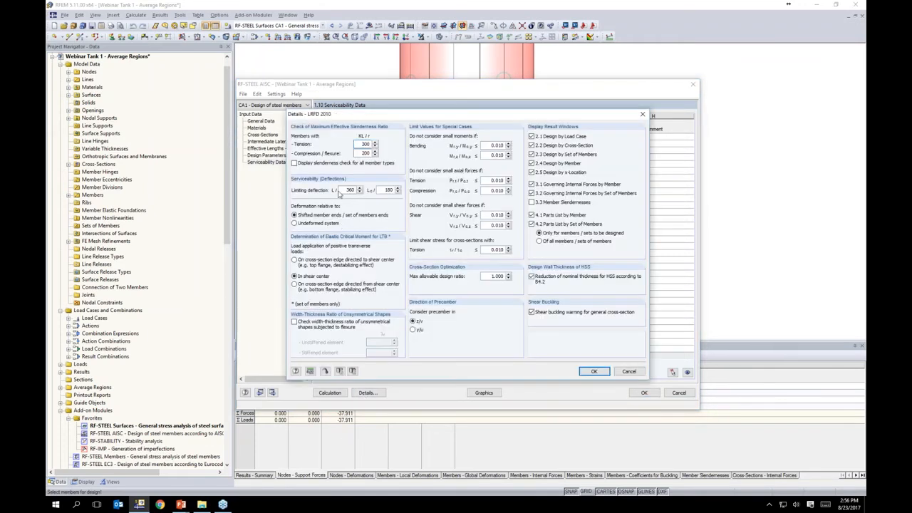
{"action": "double_click", "coordinate": [341, 190]}
{"action": "left_click", "coordinate": [592, 372]}
{"action": "left_click", "coordinate": [330, 393]}
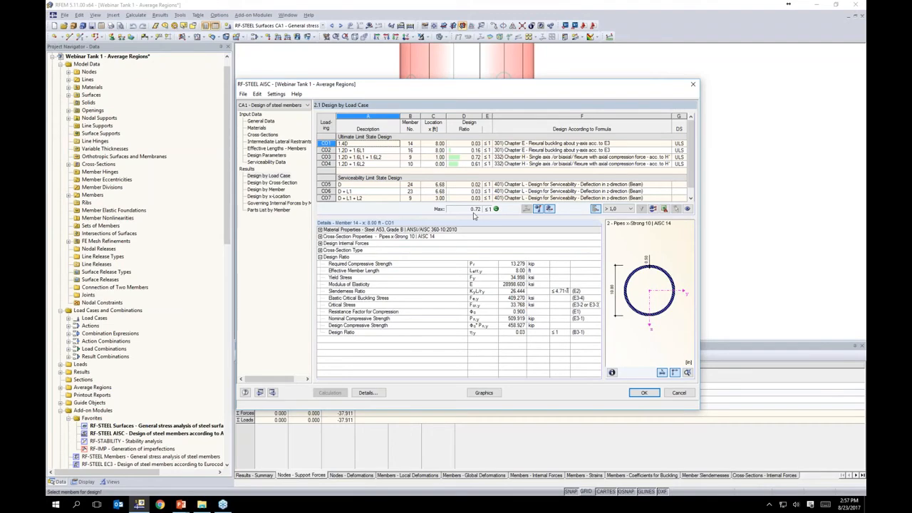
Review the design ratios by load case, by cross-section and by member, locating the checked members in the model
{"action": "left_click_drag", "start_coordinate": [429, 89], "coordinate": [418, 187]}
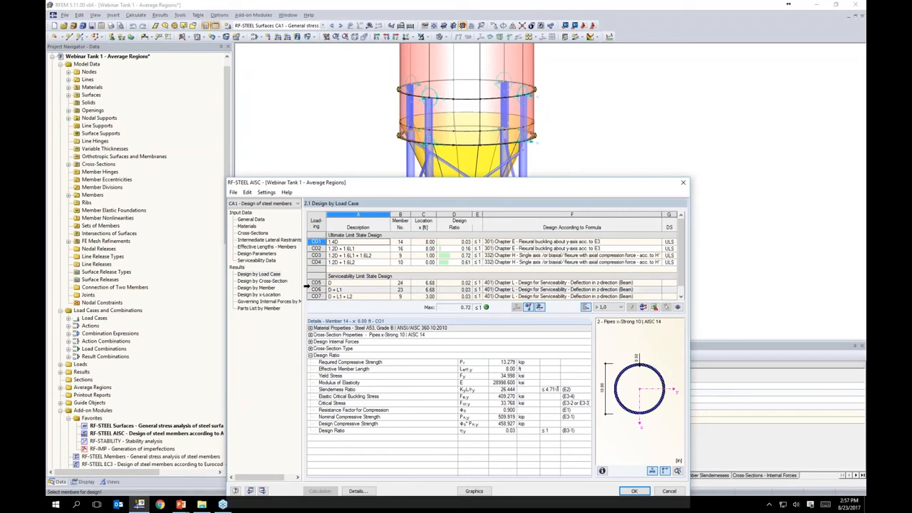
{"action": "left_click", "coordinate": [263, 281]}
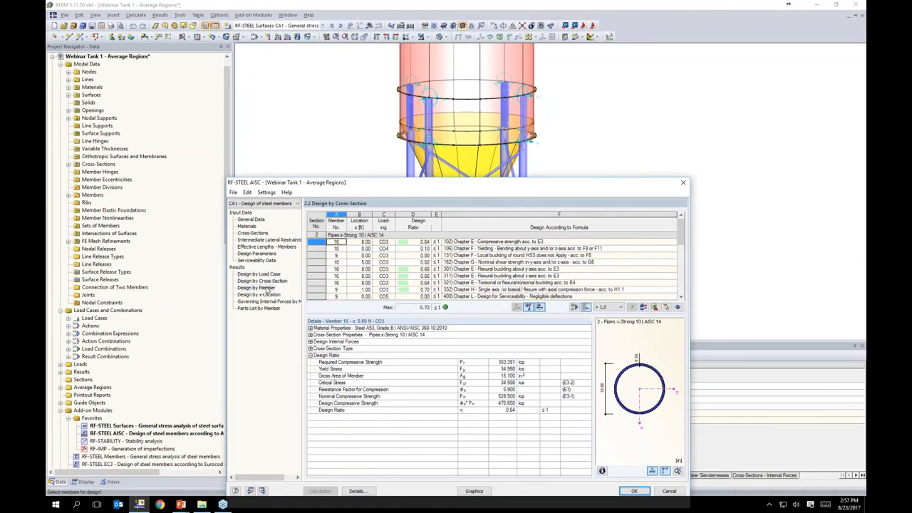
{"action": "left_click", "coordinate": [267, 289]}
{"action": "left_click_drag", "start_coordinate": [487, 183], "coordinate": [471, 248]}
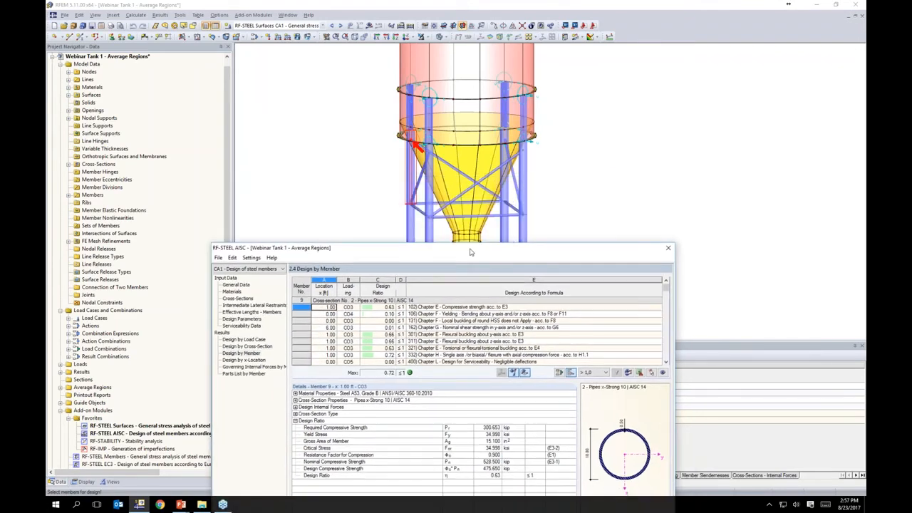
{"action": "left_click", "coordinate": [444, 322]}
{"action": "scroll", "coordinate": [444, 322], "scroll_direction": "down", "scroll_amount": 6}
{"action": "scroll", "coordinate": [445, 322], "scroll_direction": "down", "scroll_amount": 10}
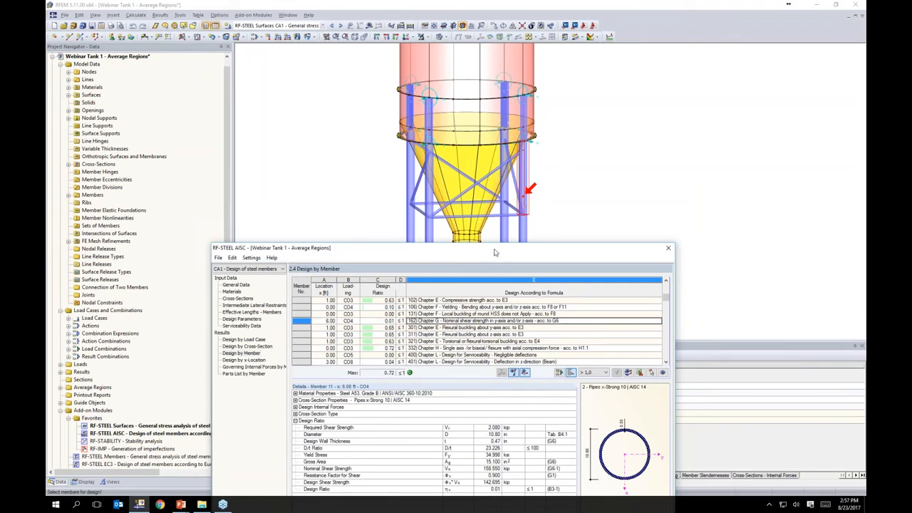
Examine member 11's design details for compression, bending, local buckling, shear and torsional buckling
{"action": "left_click_drag", "start_coordinate": [495, 252], "coordinate": [521, 116]}
{"action": "scroll", "coordinate": [469, 177], "scroll_direction": "up", "scroll_amount": 3}
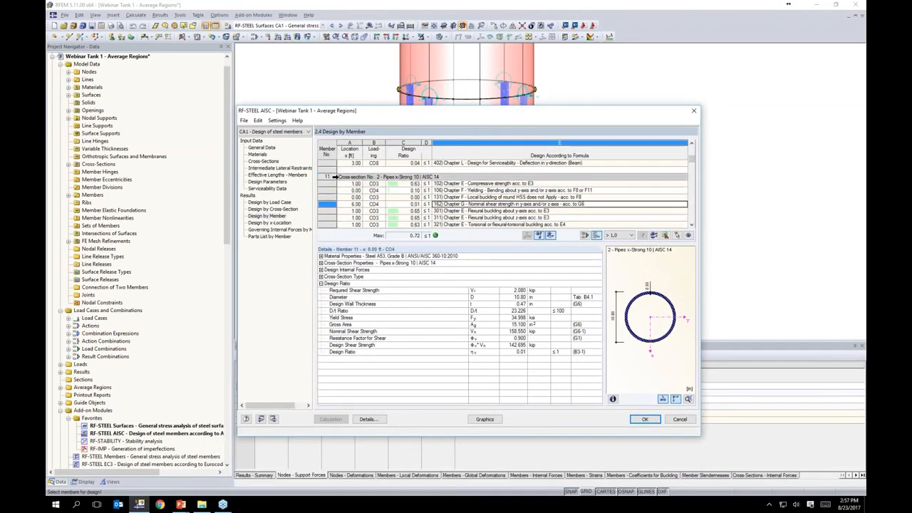
{"action": "left_click", "coordinate": [466, 184]}
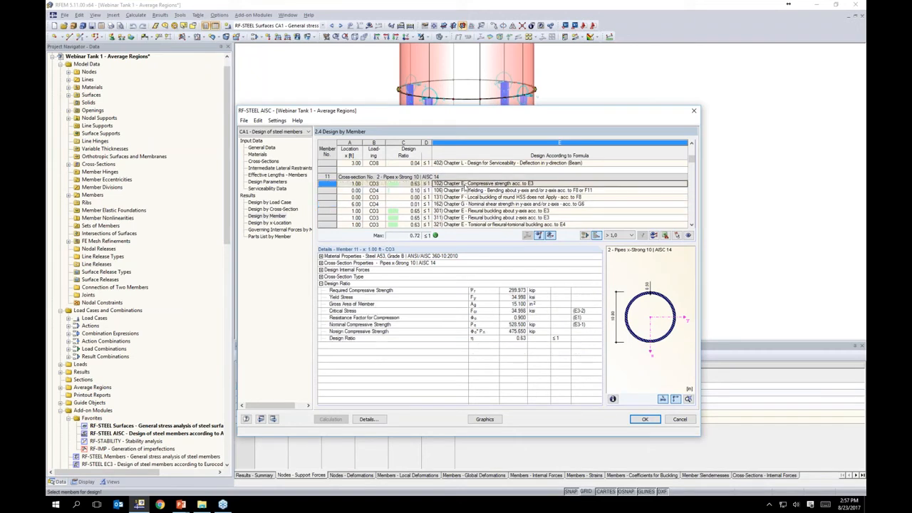
{"action": "left_click", "coordinate": [464, 190]}
{"action": "left_click", "coordinate": [463, 197]}
{"action": "left_click", "coordinate": [464, 204]}
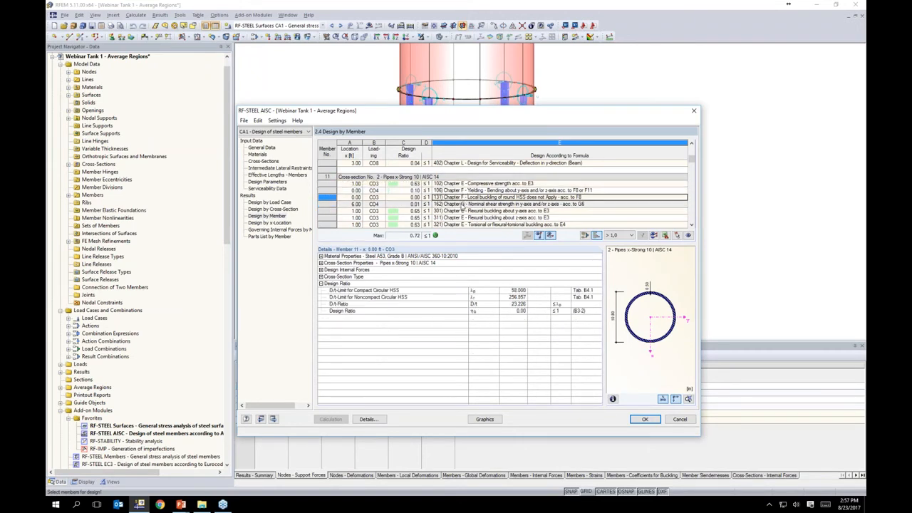
{"action": "scroll", "coordinate": [465, 196], "scroll_direction": "down", "scroll_amount": 3}
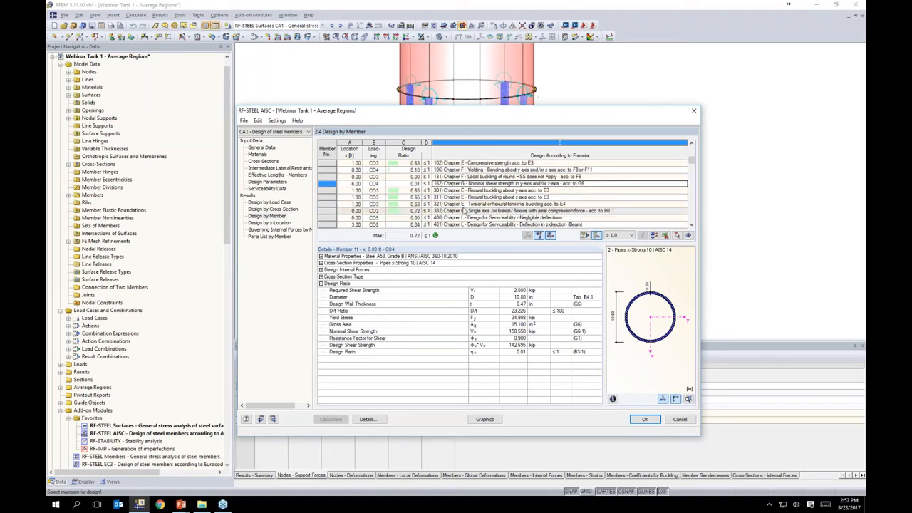
{"action": "left_click", "coordinate": [463, 204]}
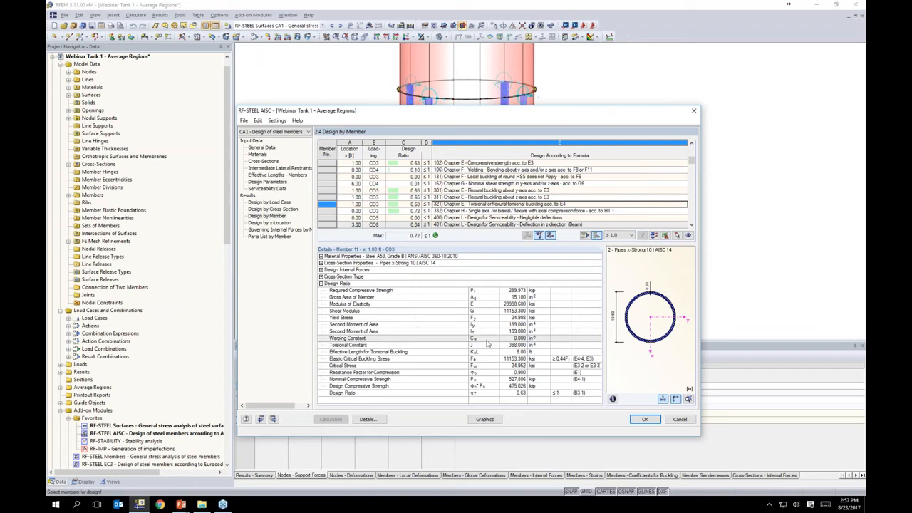
Examine member 11's cross-section type classification and its serviceability deflection check in the z-direction
{"action": "left_click", "coordinate": [321, 276]}
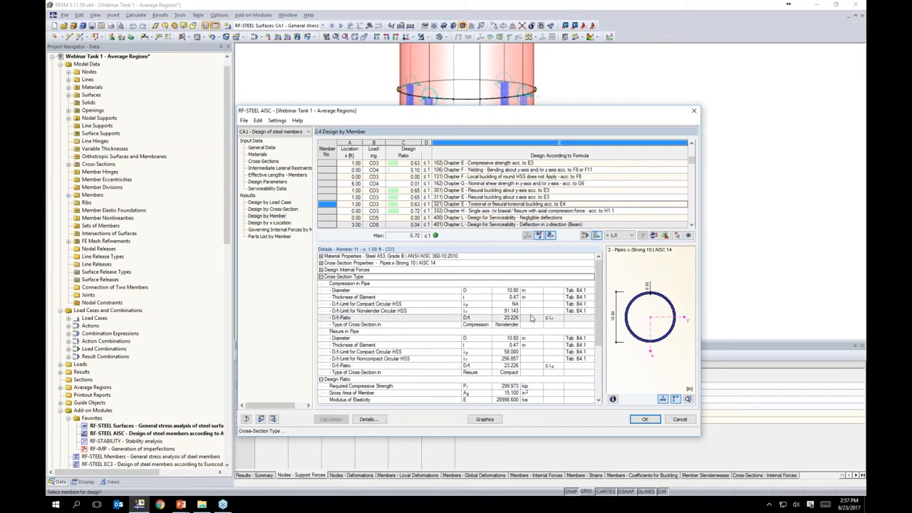
{"action": "scroll", "coordinate": [531, 319], "scroll_direction": "down", "scroll_amount": 4}
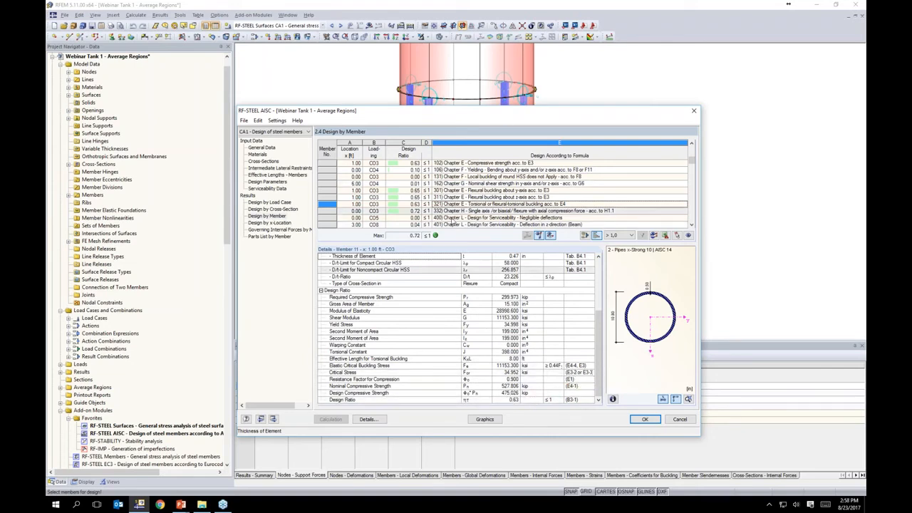
{"action": "scroll", "coordinate": [442, 212], "scroll_direction": "down", "scroll_amount": 3}
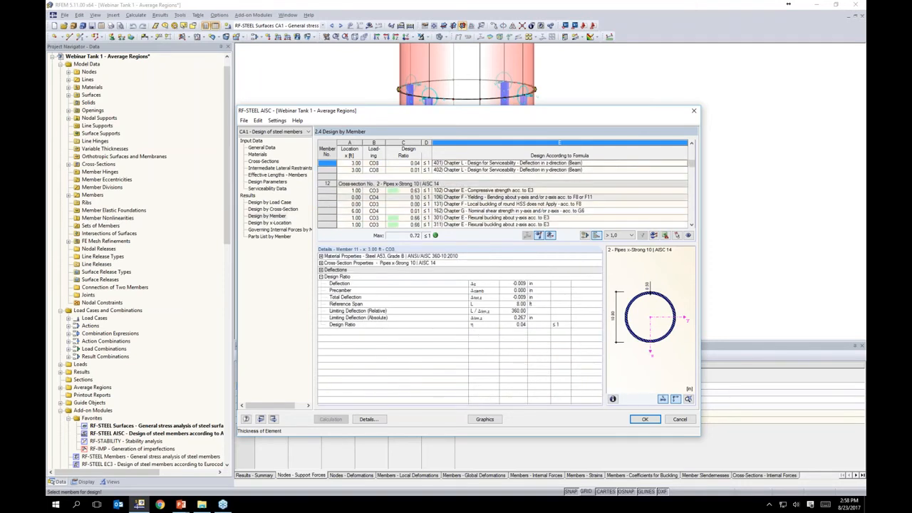
Review the steel parts list by member and compare the ultimate and serviceability design ratios graphically on the support members
{"action": "left_click", "coordinate": [258, 237]}
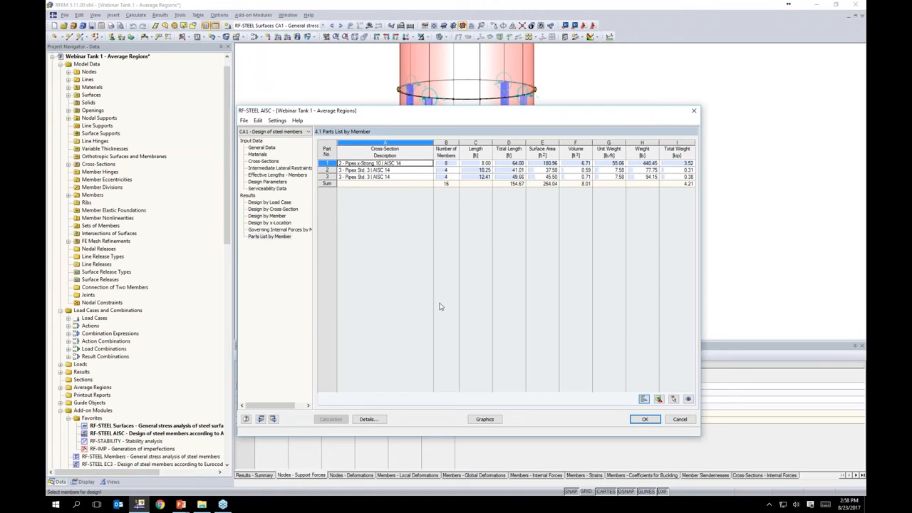
{"action": "left_click", "coordinate": [484, 420]}
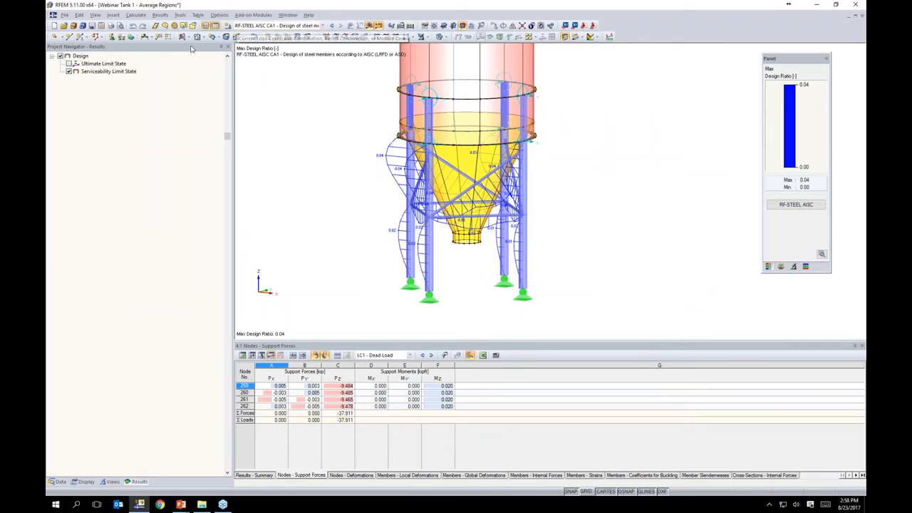
{"action": "left_click", "coordinate": [69, 64]}
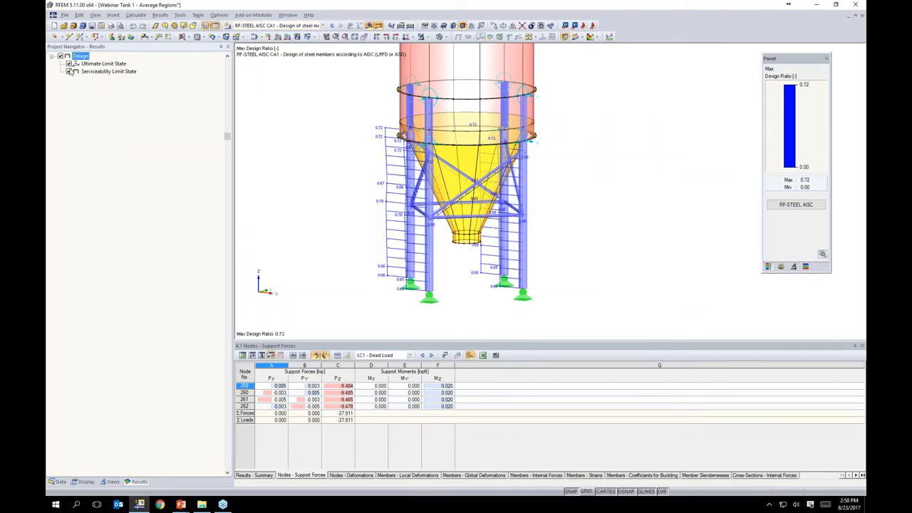
{"action": "middle_click_drag", "start_coordinate": [535, 204], "coordinate": [647, 206], "text": "ctrl"}
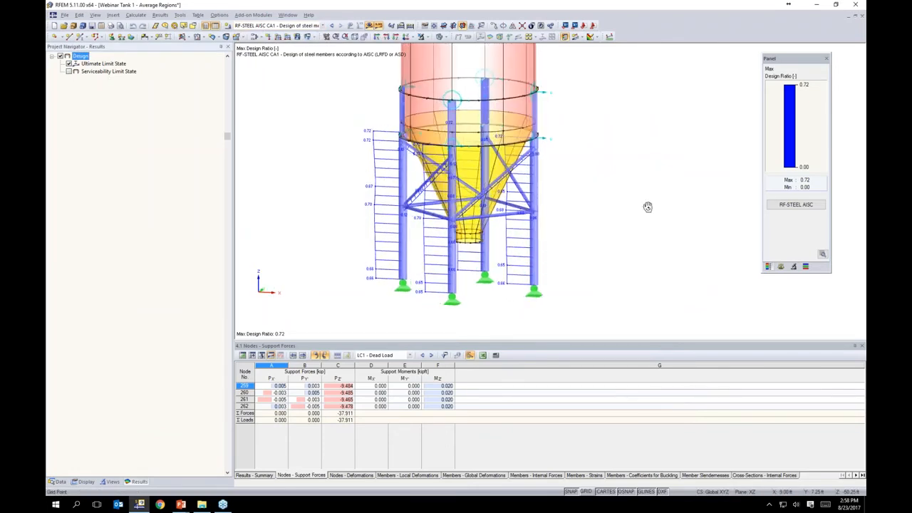
{"action": "left_click", "coordinate": [69, 72]}
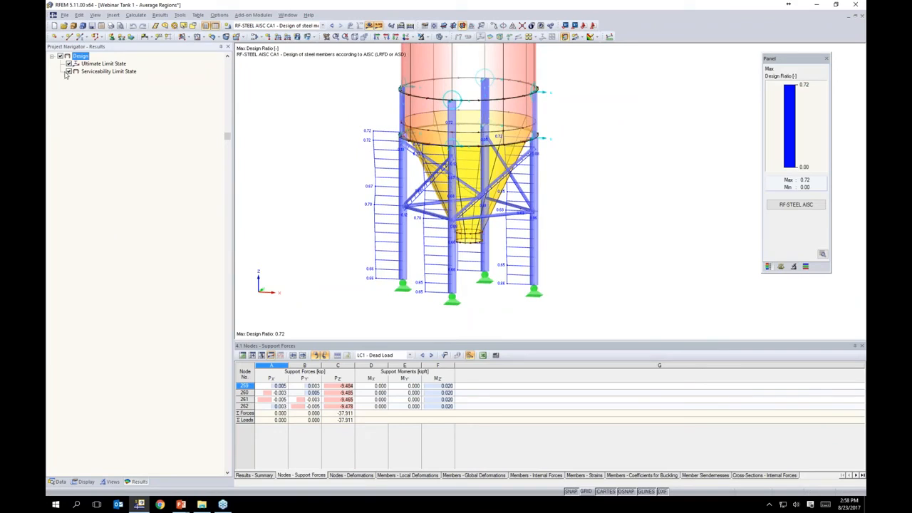
{"action": "left_click", "coordinate": [70, 63]}
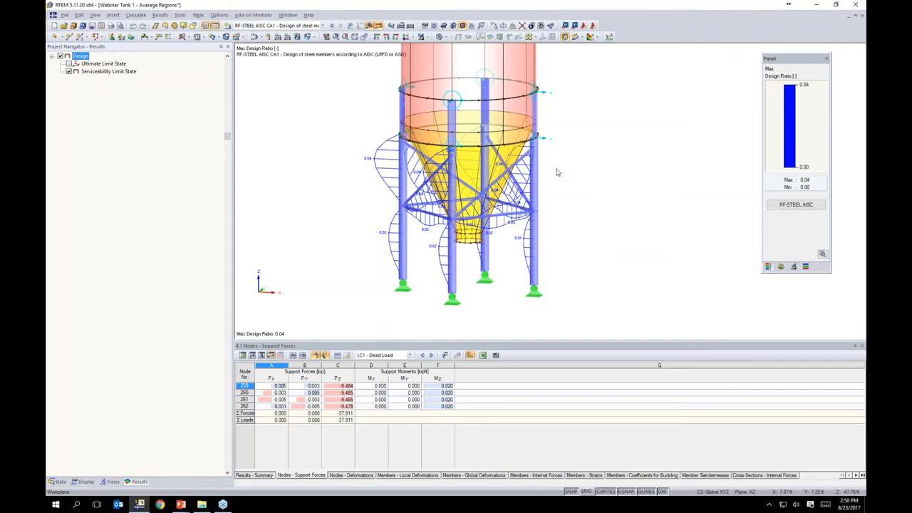
{"action": "left_click", "coordinate": [69, 64]}
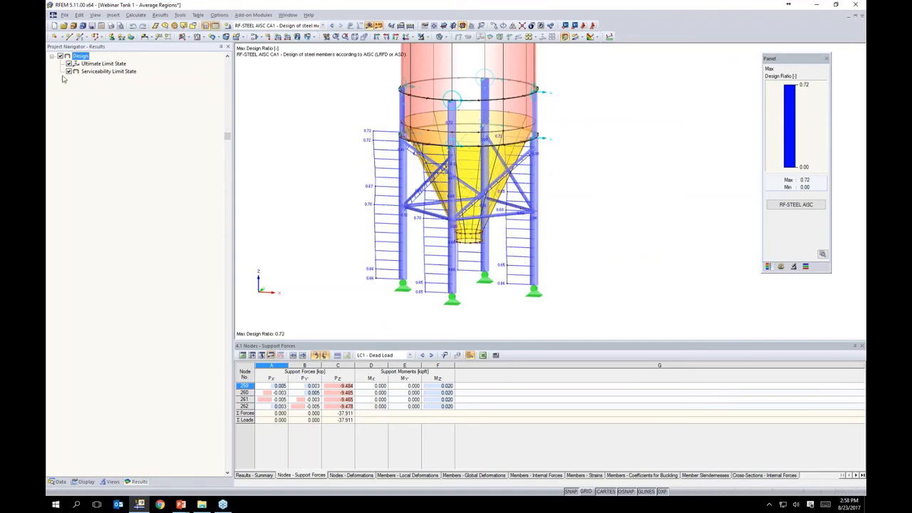
Set up the RF-STABILITY case to calculate 10 lowest eigenvalues with axial forces imported from LC3 - Pressure - Vertical
{"action": "left_click", "coordinate": [57, 482]}
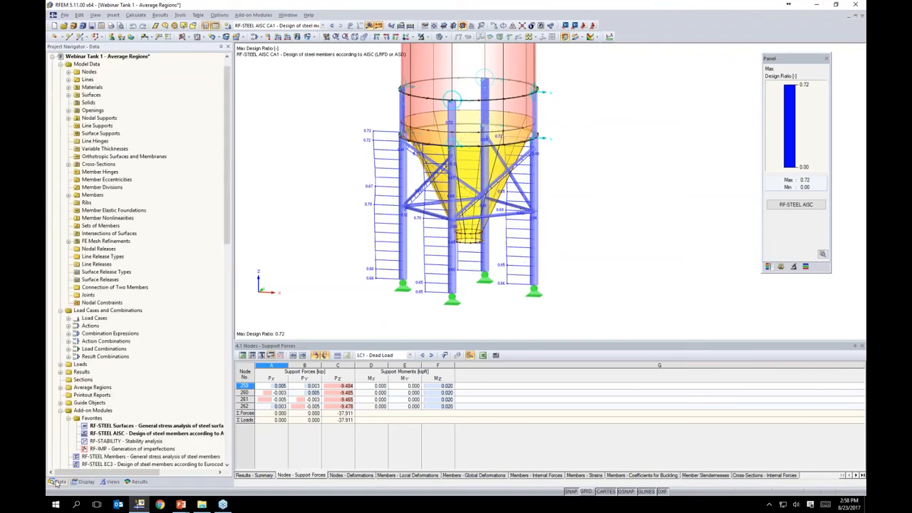
{"action": "scroll", "coordinate": [127, 370], "scroll_direction": "down", "scroll_amount": 2}
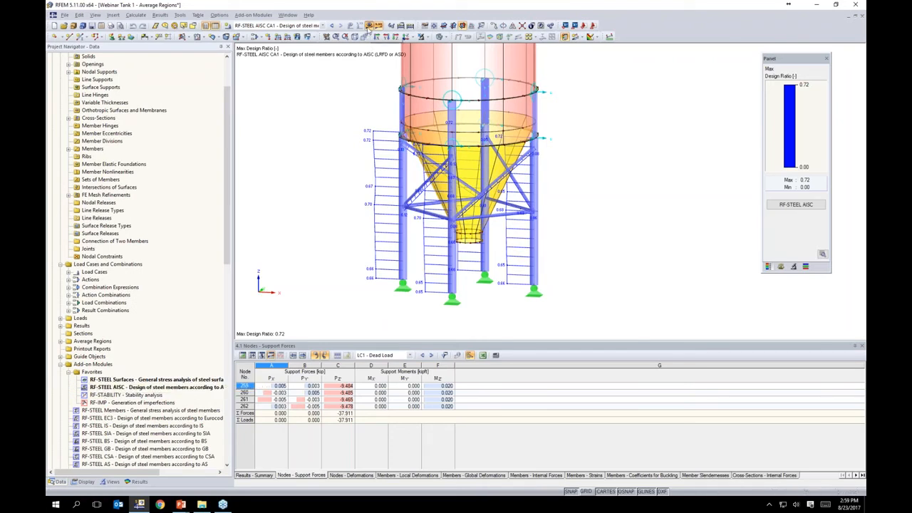
{"action": "double_click", "coordinate": [140, 394]}
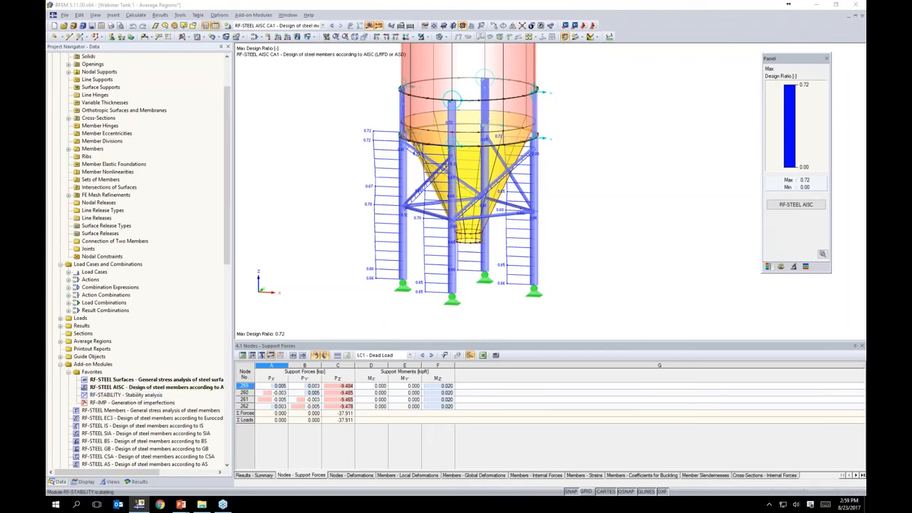
{"action": "left_click_drag", "start_coordinate": [471, 90], "coordinate": [510, 81]}
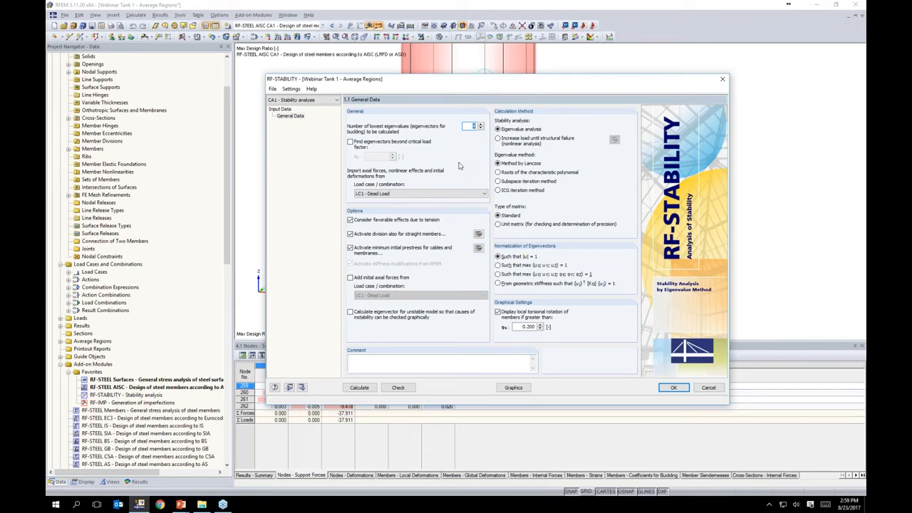
{"action": "left_click", "coordinate": [473, 126]}
{"action": "key", "text": "Delete"}
{"action": "type", "text": "10"}
{"action": "left_click", "coordinate": [391, 194]}
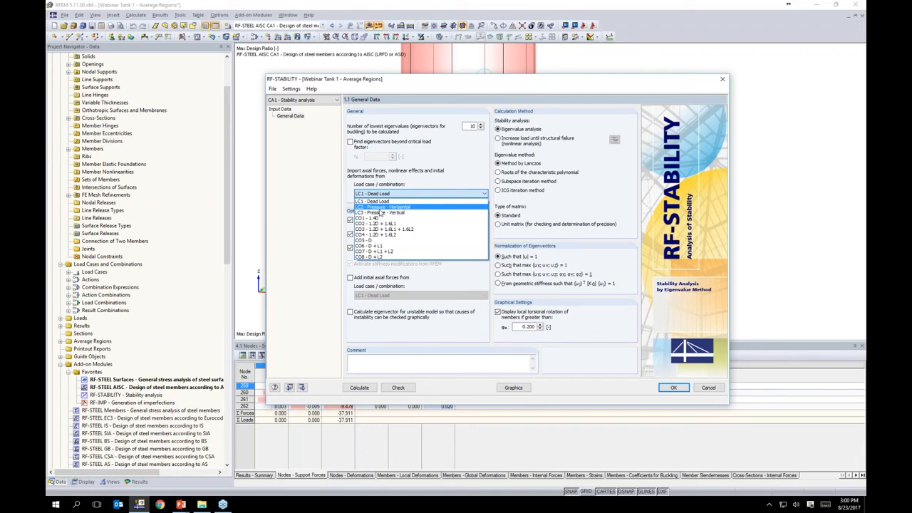
{"action": "left_click", "coordinate": [381, 212]}
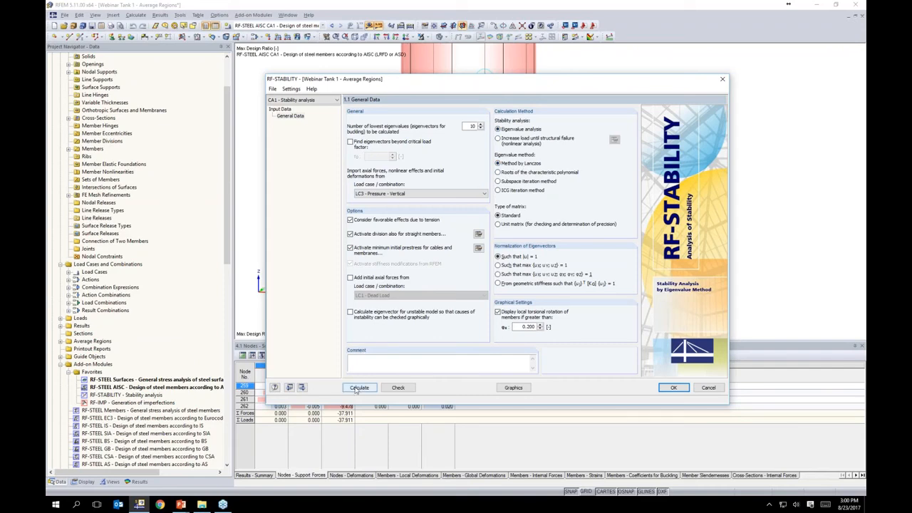
{"action": "left_click", "coordinate": [666, 388]}
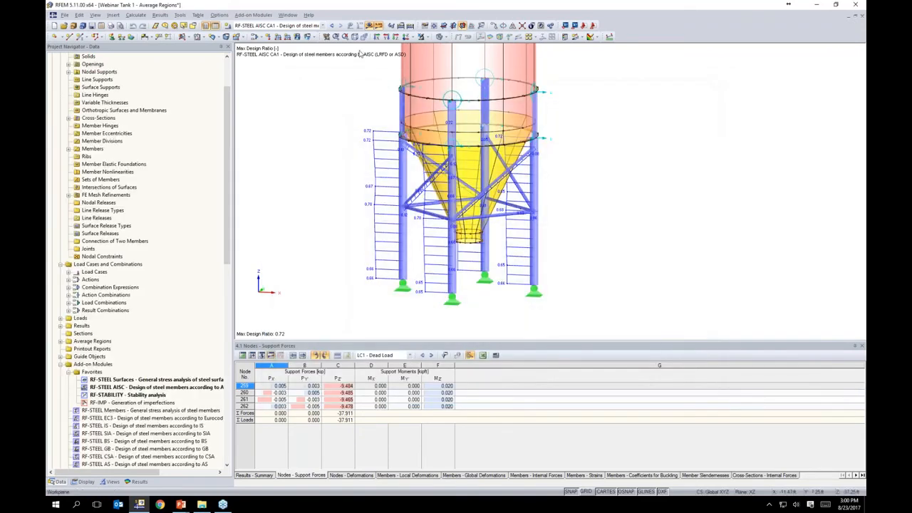
Switch to the Webinar Tank 1 - Stability model and review its critical load factors in RF-STABILITY
{"action": "left_click", "coordinate": [288, 14]}
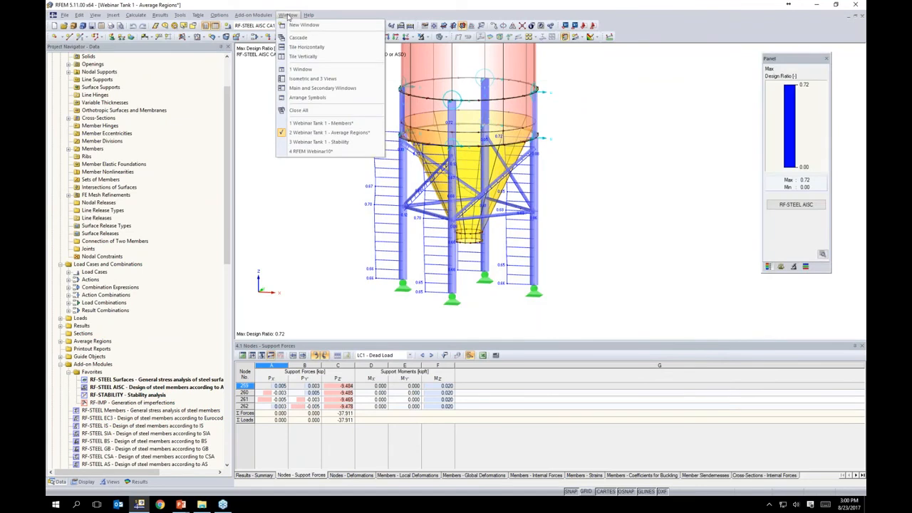
{"action": "left_click", "coordinate": [319, 142]}
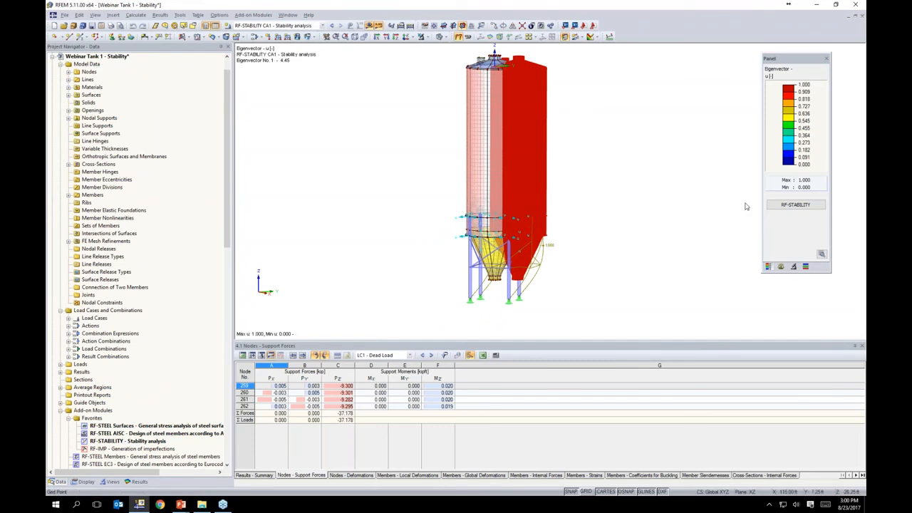
{"action": "left_click", "coordinate": [795, 206]}
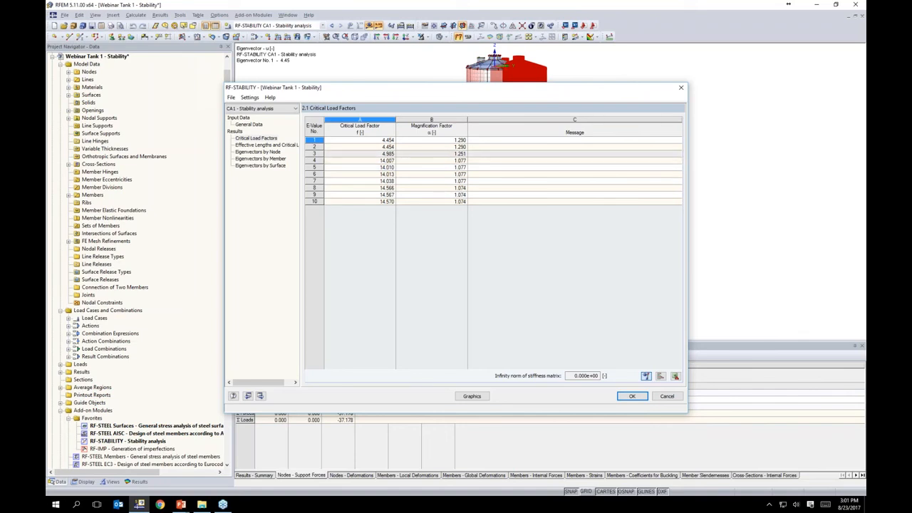
Examine member 1's effective lengths and critical loads, comparing the mode shapes of eigenvectors 7 and 2 in the model
{"action": "left_click", "coordinate": [278, 146]}
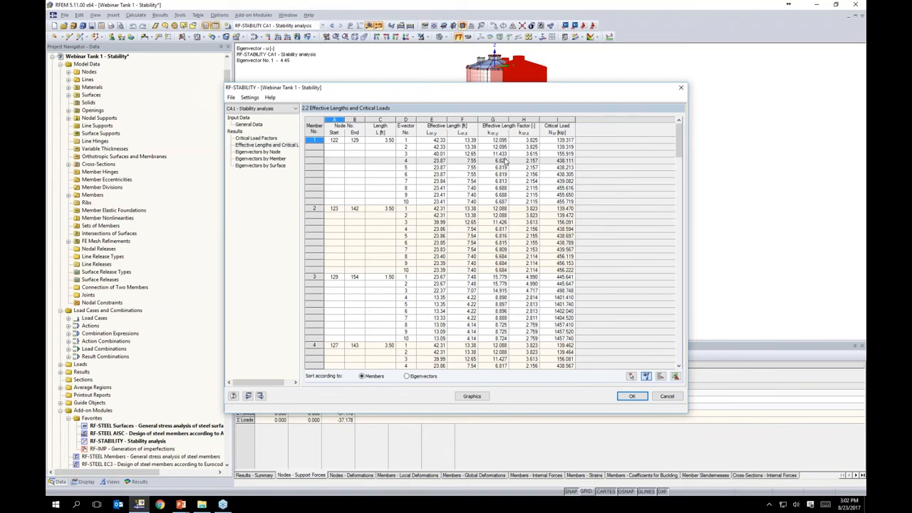
{"action": "left_click", "coordinate": [560, 183]}
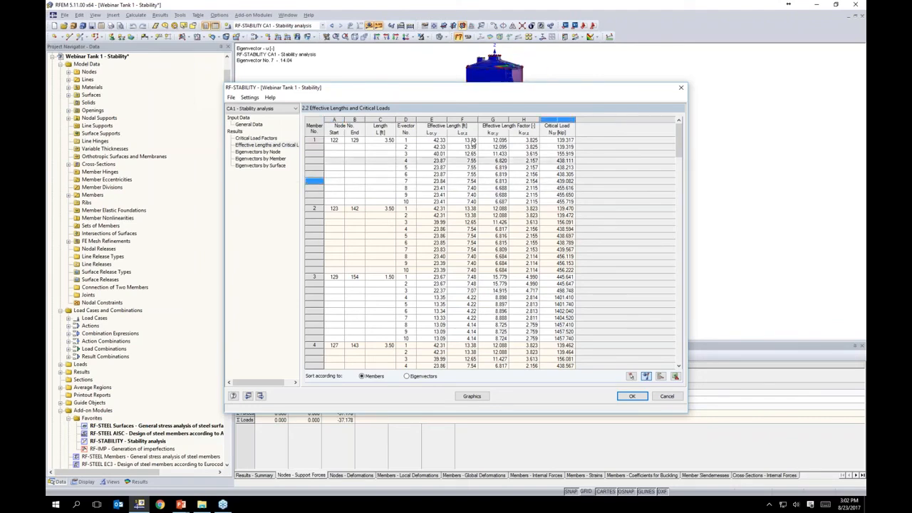
{"action": "left_click_drag", "start_coordinate": [466, 86], "coordinate": [490, 220]}
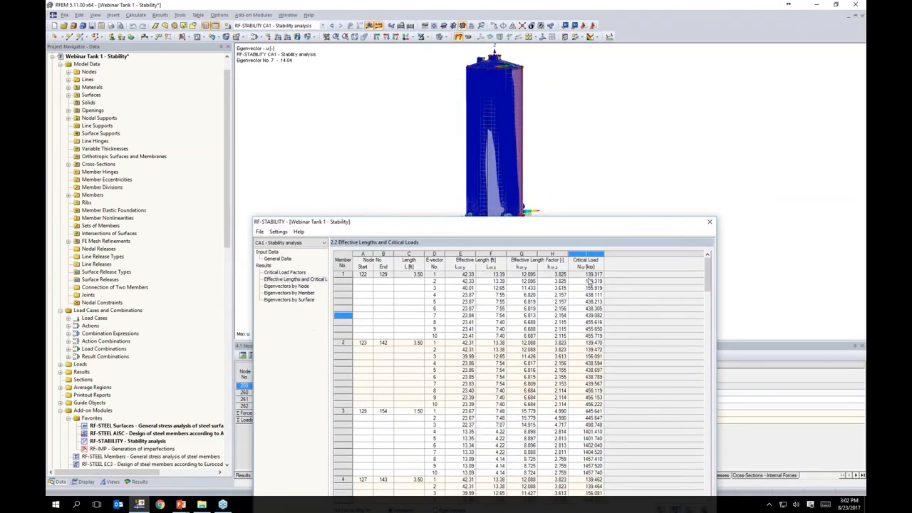
{"action": "left_click", "coordinate": [570, 282]}
{"action": "left_click_drag", "start_coordinate": [552, 227], "coordinate": [502, 88]}
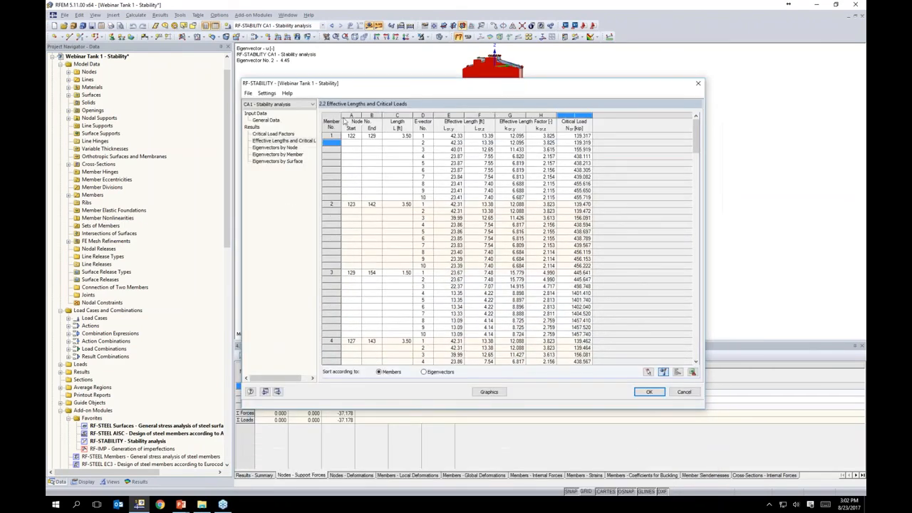
Review the eigenvector results by node and by member, and return to the critical load factors
{"action": "left_click", "coordinate": [276, 148]}
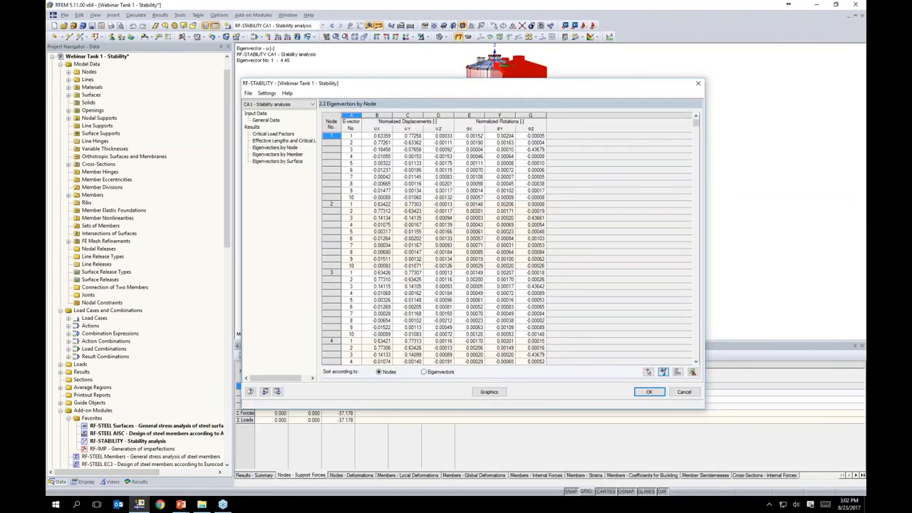
{"action": "left_click", "coordinate": [276, 155]}
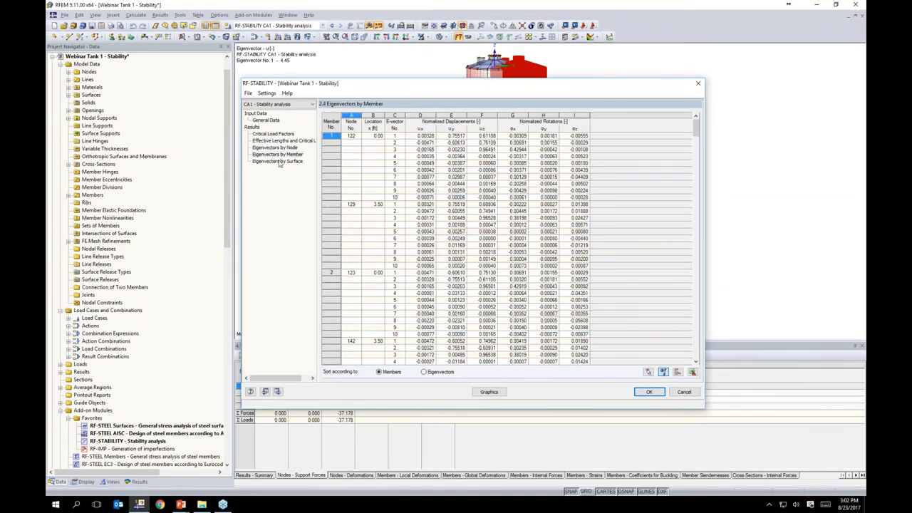
{"action": "left_click", "coordinate": [273, 134]}
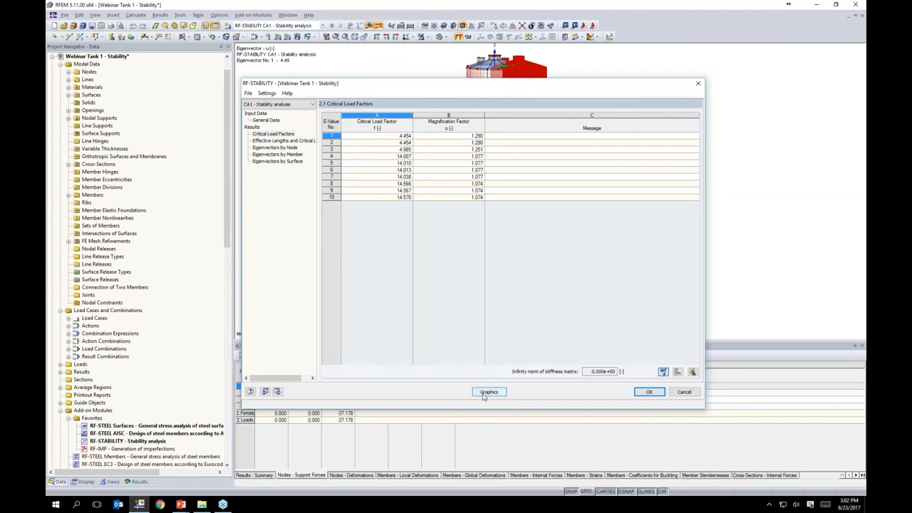
Show the stability results graphically and examine the mode shape of eigenvector 2 around the support legs
{"action": "left_click", "coordinate": [489, 392]}
{"action": "middle_click_drag", "start_coordinate": [594, 214], "coordinate": [670, 212]}
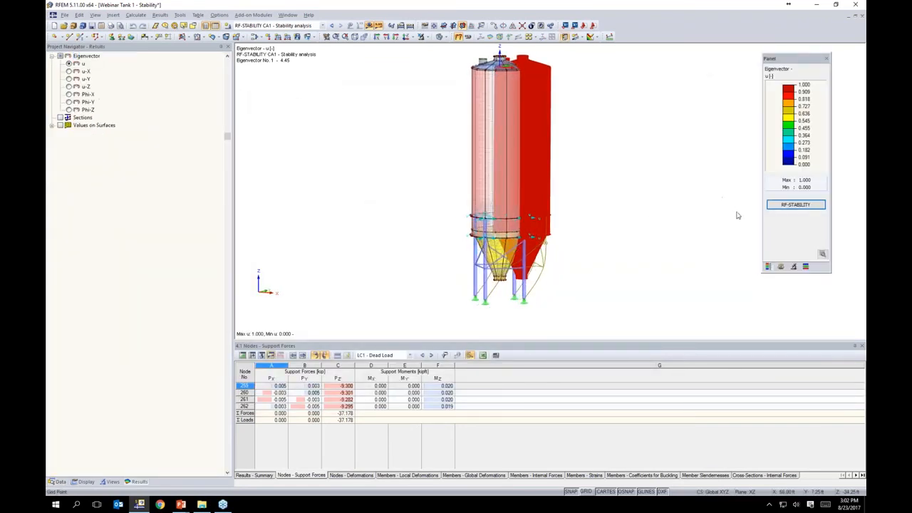
{"action": "left_click", "coordinate": [782, 267]}
{"action": "left_click", "coordinate": [789, 87]}
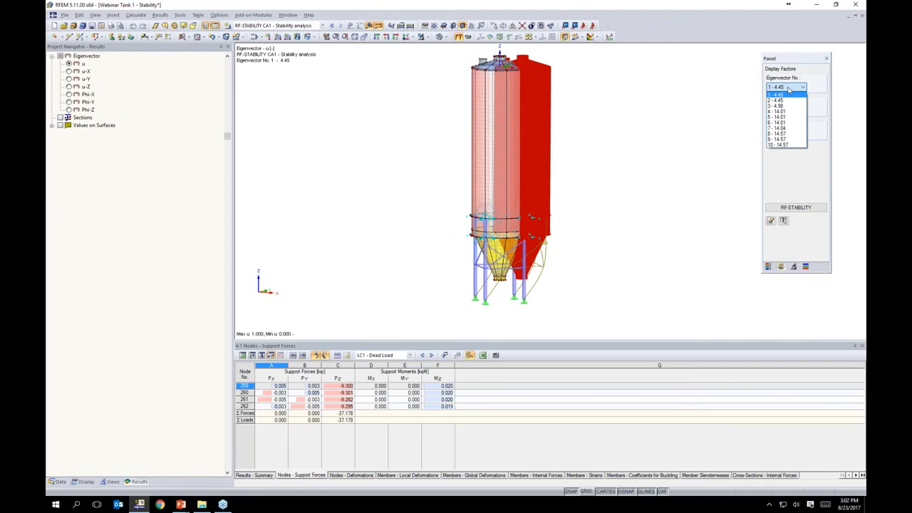
{"action": "left_click", "coordinate": [778, 101]}
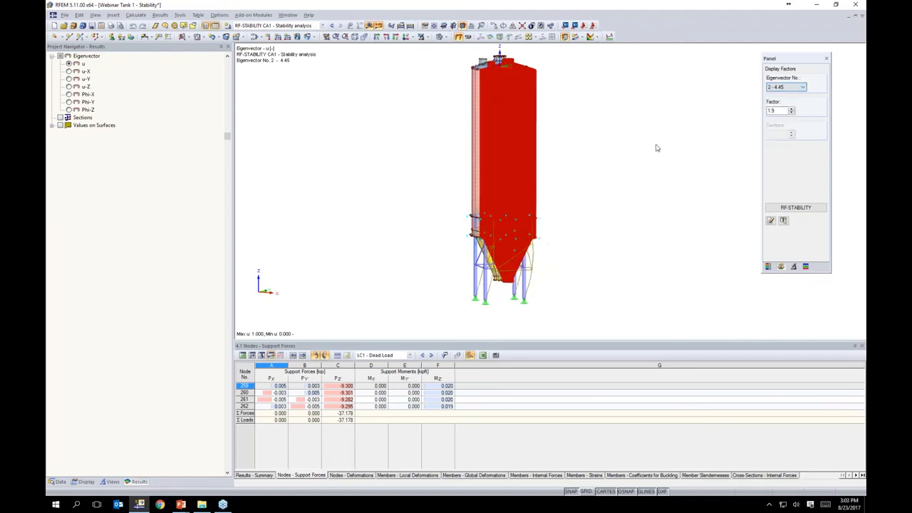
{"action": "middle_click_drag", "start_coordinate": [606, 188], "coordinate": [403, 194], "text": "ctrl"}
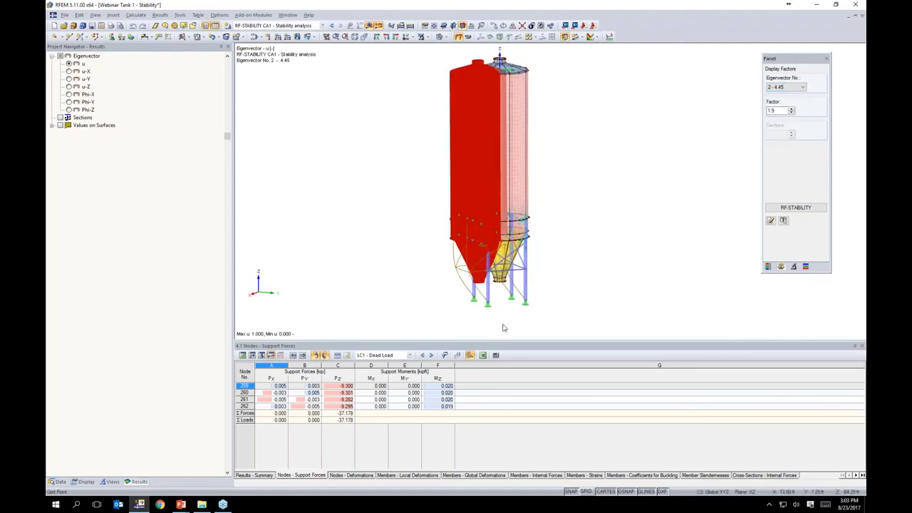
{"action": "scroll", "coordinate": [542, 292], "scroll_direction": "up", "scroll_amount": 3}
{"action": "middle_click_drag", "start_coordinate": [531, 243], "coordinate": [563, 266]}
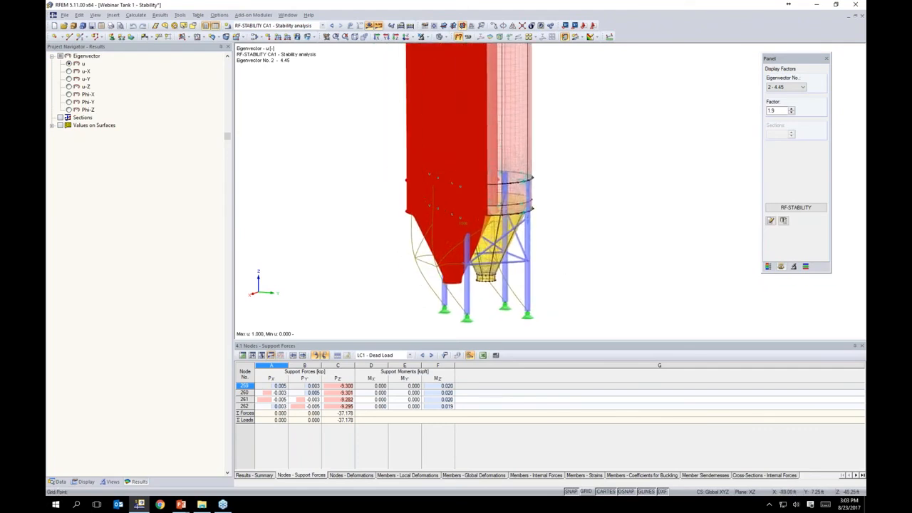
Display eigenvector 3 and examine its mode shape on the tank and support legs
{"action": "left_click", "coordinate": [784, 87]}
{"action": "left_click", "coordinate": [782, 107]}
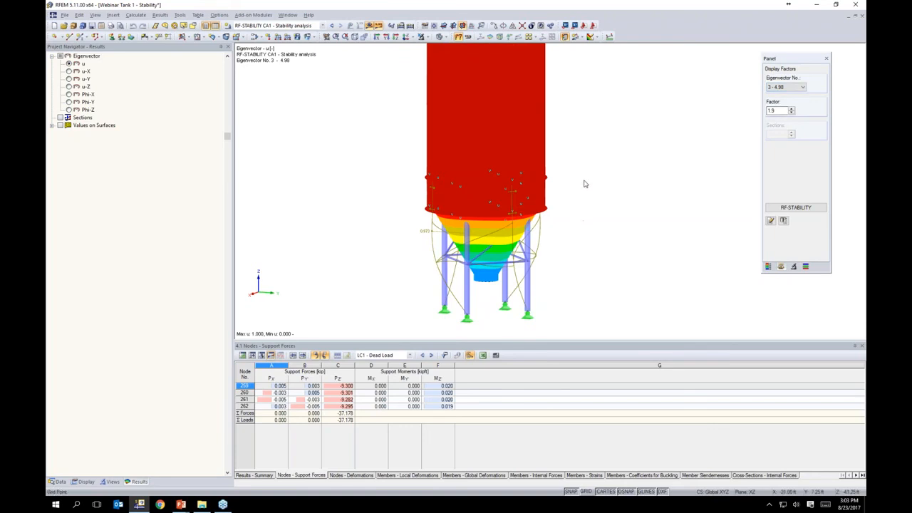
{"action": "scroll", "coordinate": [601, 190], "scroll_direction": "down", "scroll_amount": 1}
{"action": "middle_click_drag", "start_coordinate": [611, 202], "coordinate": [633, 223], "text": "ctrl"}
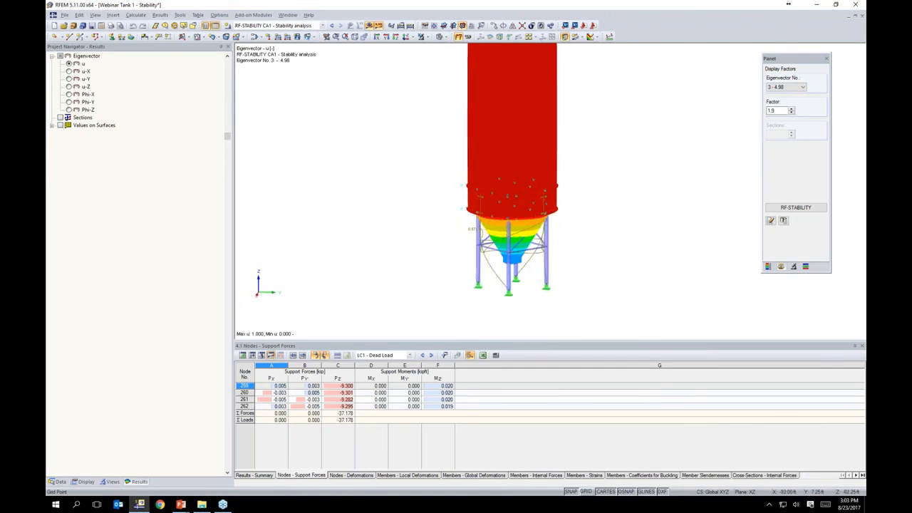
Display eigenvector 4 and examine the local shell buckling where a support leg meets the tank wall
{"action": "left_click", "coordinate": [786, 87]}
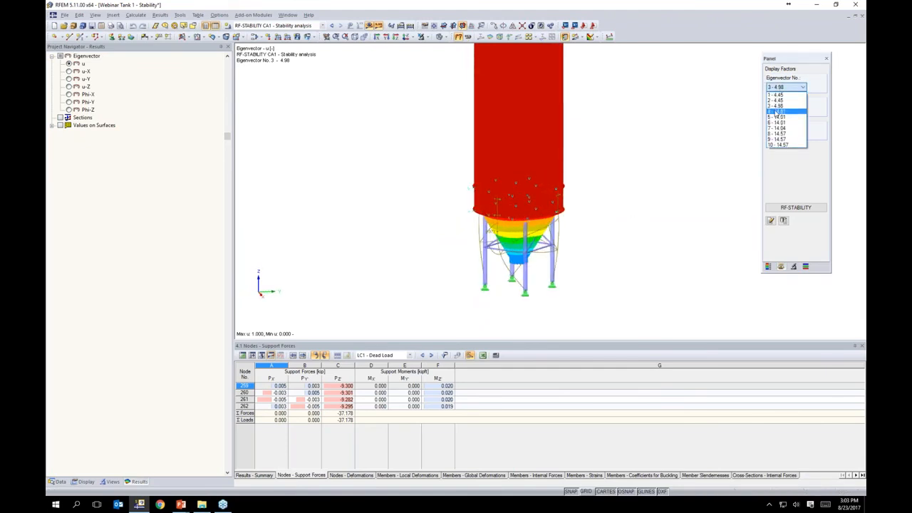
{"action": "left_click", "coordinate": [779, 112]}
{"action": "middle_click_drag", "start_coordinate": [579, 206], "coordinate": [526, 202]}
{"action": "mouse_move", "coordinate": [525, 202]}
{"action": "middle_mouse_down", "text": "ctrl"}
{"action": "mouse_move", "coordinate": [392, 195]}
{"action": "mouse_move", "coordinate": [471, 200]}
{"action": "mouse_move", "coordinate": [449, 199]}
{"action": "middle_mouse_up", "text": "ctrl"}
{"action": "scroll", "coordinate": [528, 203], "scroll_direction": "up", "scroll_amount": 5}
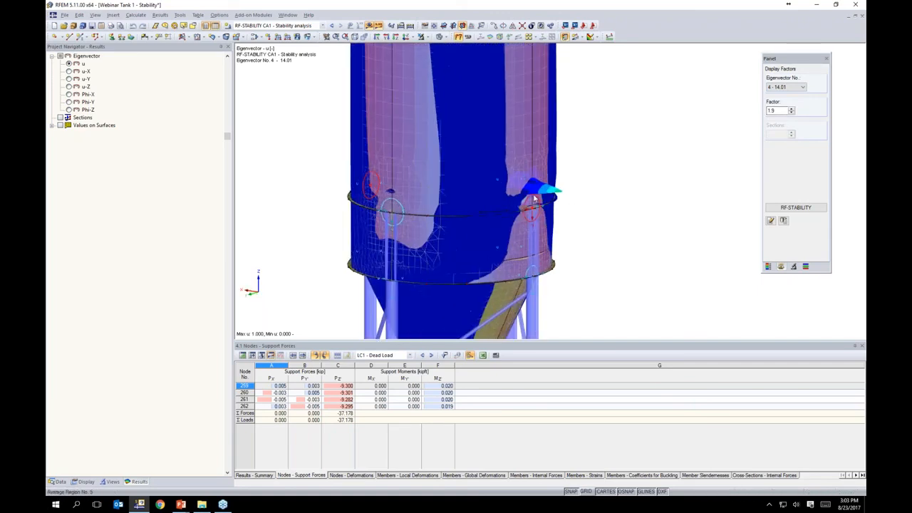
{"action": "scroll", "coordinate": [543, 204], "scroll_direction": "up", "scroll_amount": 1}
{"action": "middle_click_drag", "start_coordinate": [543, 204], "coordinate": [459, 204], "text": "ctrl"}
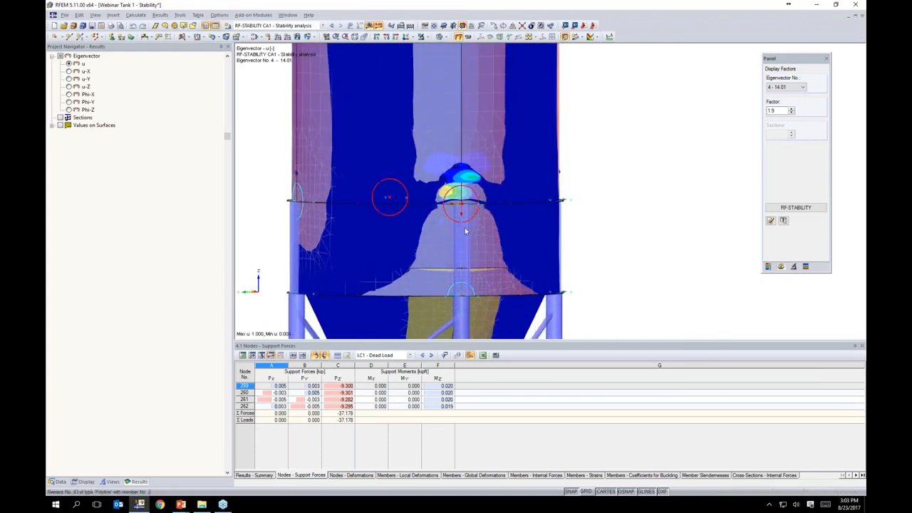
Display eigenvector 6, examine its mode shape where a support leg meets the tank wall, and show the displacement colour scale
{"action": "left_click", "coordinate": [785, 90]}
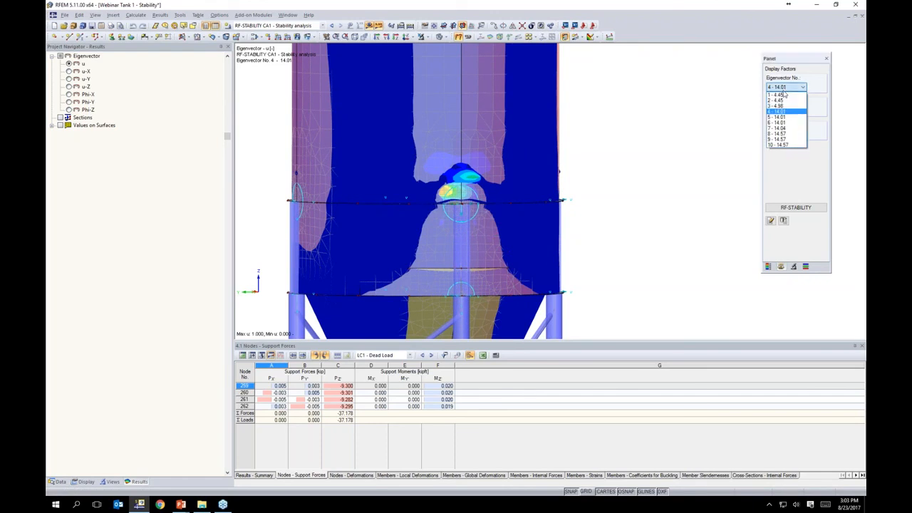
{"action": "left_click", "coordinate": [784, 126]}
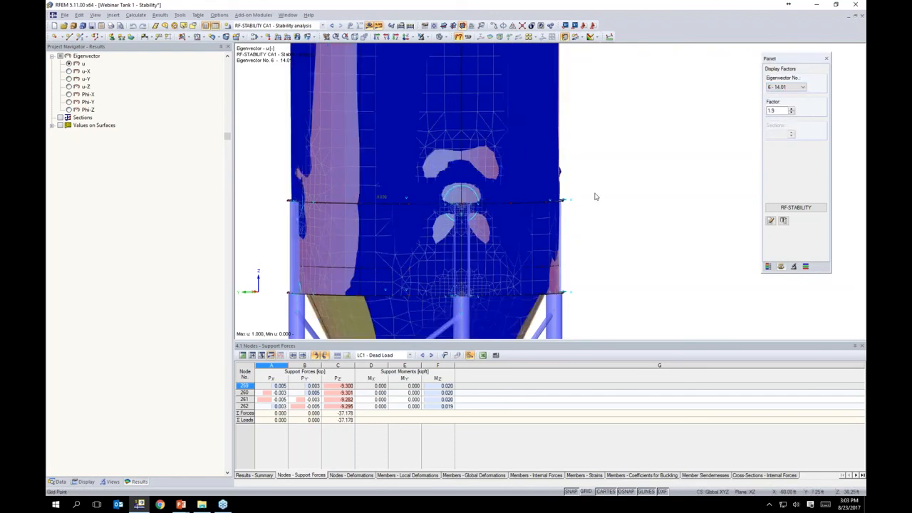
{"action": "scroll", "coordinate": [597, 196], "scroll_direction": "down", "scroll_amount": 3}
{"action": "middle_click_drag", "start_coordinate": [485, 202], "coordinate": [268, 201], "text": "ctrl"}
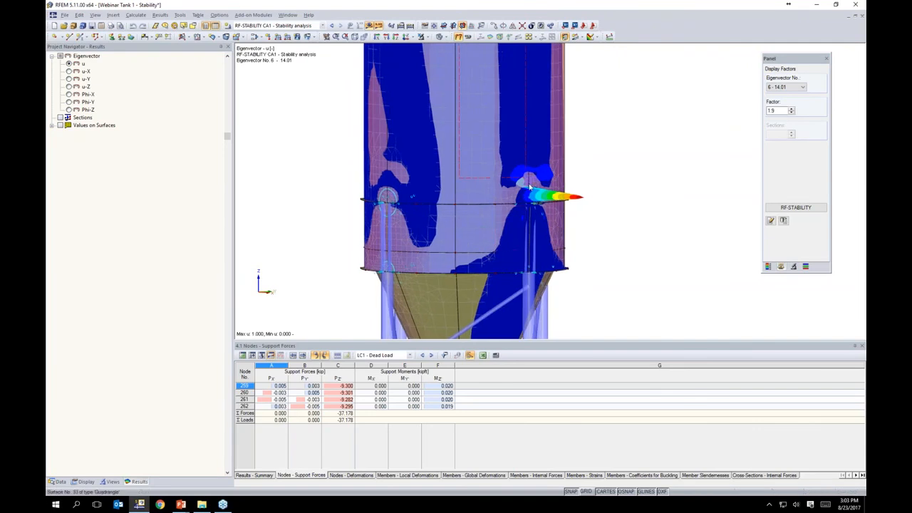
{"action": "middle_click_drag", "start_coordinate": [613, 234], "coordinate": [484, 193], "text": "ctrl"}
{"action": "scroll", "coordinate": [485, 192], "scroll_direction": "up", "scroll_amount": 3}
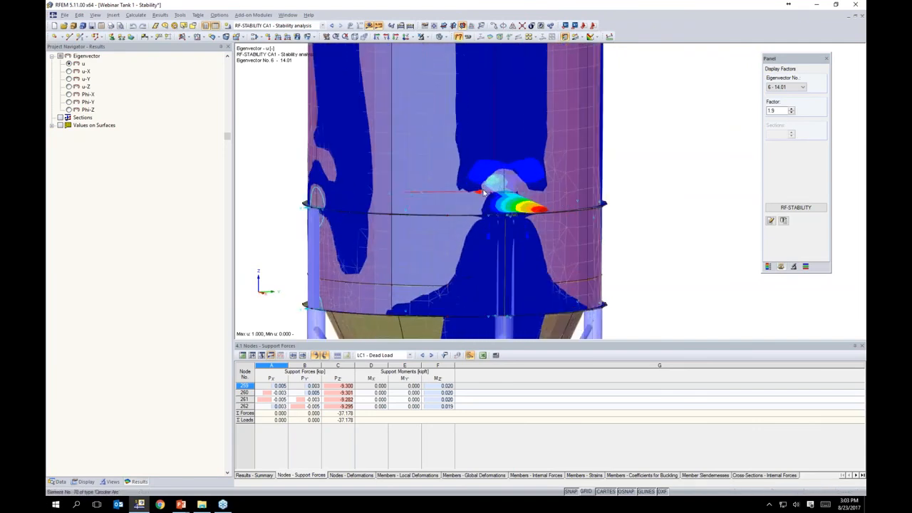
{"action": "middle_click_drag", "start_coordinate": [538, 207], "coordinate": [463, 184], "text": "ctrl"}
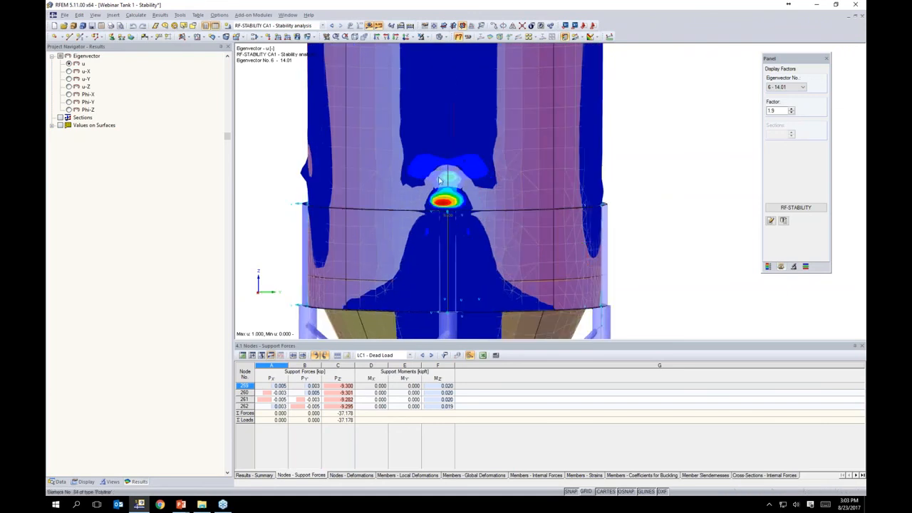
{"action": "middle_click_drag", "start_coordinate": [665, 220], "coordinate": [773, 251]}
{"action": "left_click", "coordinate": [769, 268]}
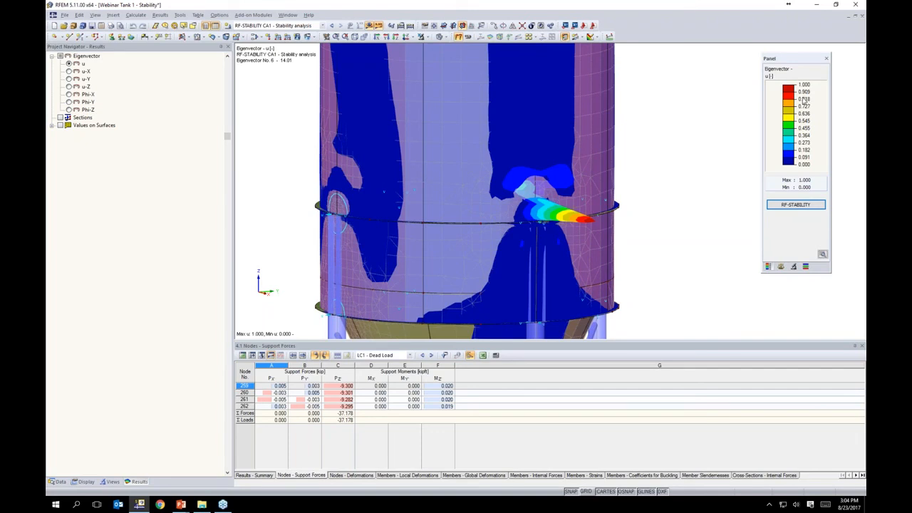
Reopen the RF-STABILITY results, review the critical load factors of the eigenvalues, and close the module
{"action": "scroll", "coordinate": [640, 192], "scroll_direction": "down", "scroll_amount": 1}
{"action": "scroll", "coordinate": [642, 195], "scroll_direction": "down", "scroll_amount": 1}
{"action": "middle_click_drag", "start_coordinate": [653, 183], "coordinate": [563, 161]}
{"action": "left_click", "coordinate": [806, 206]}
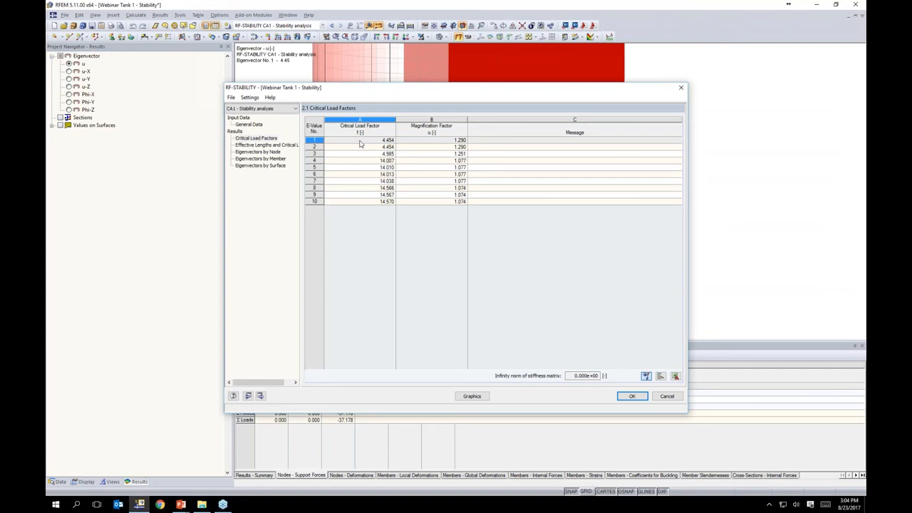
{"action": "left_click_drag", "start_coordinate": [369, 90], "coordinate": [386, 129]}
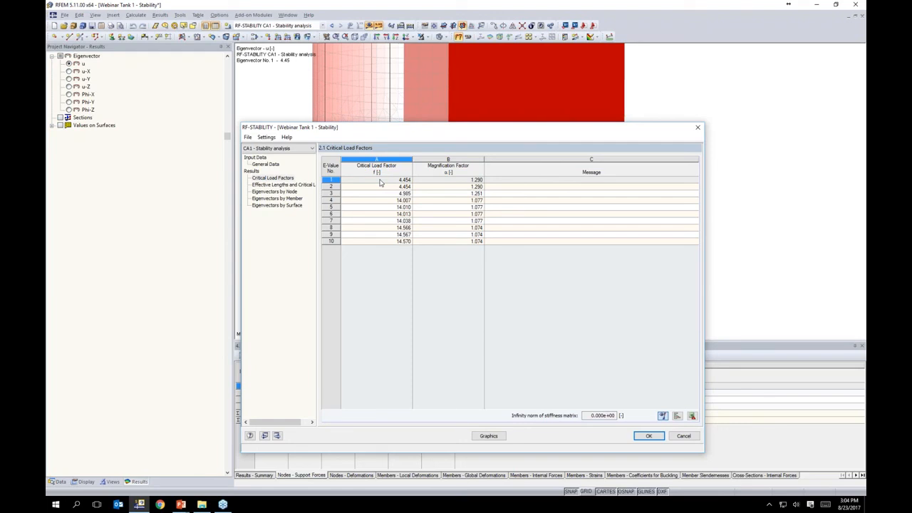
{"action": "left_click", "coordinate": [648, 436]}
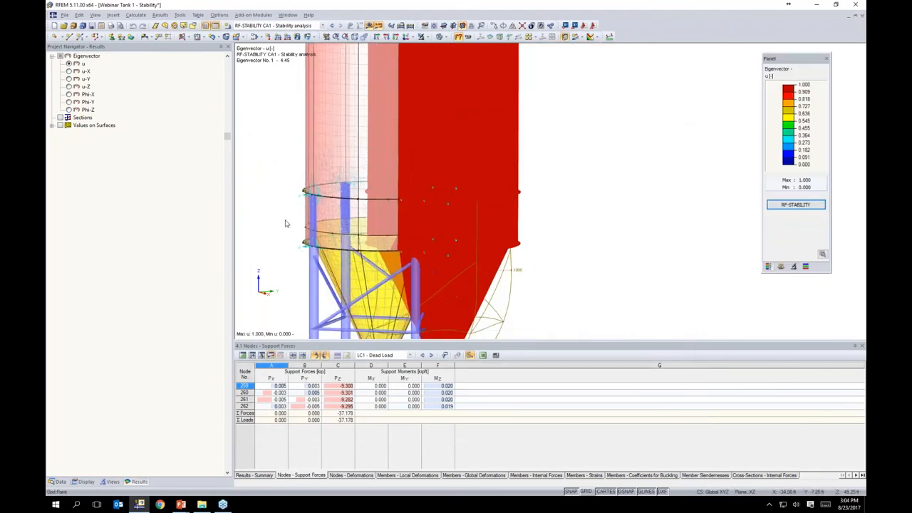
Open the RF-IMP add-on module and base the imperfections on buckling mode 6 of RF-STABILITY case CA1
{"action": "left_click", "coordinate": [60, 483]}
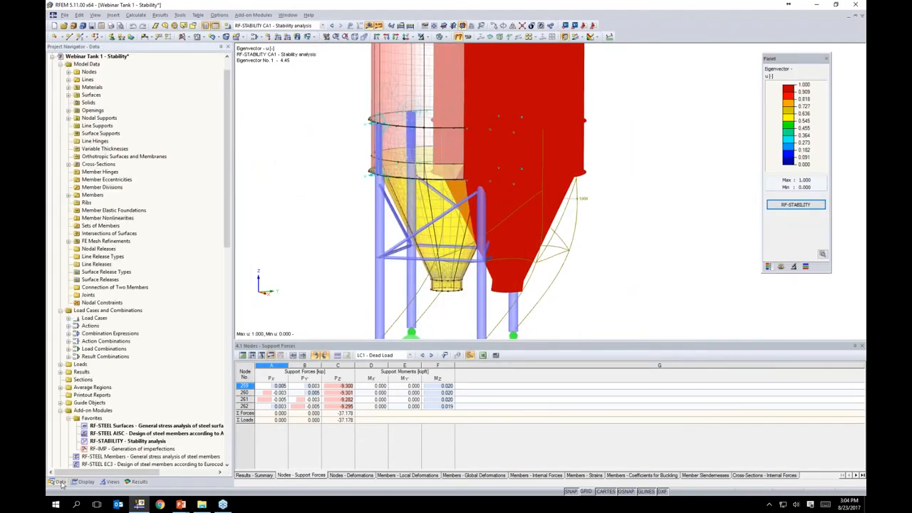
{"action": "scroll", "coordinate": [140, 409], "scroll_direction": "down", "scroll_amount": 3}
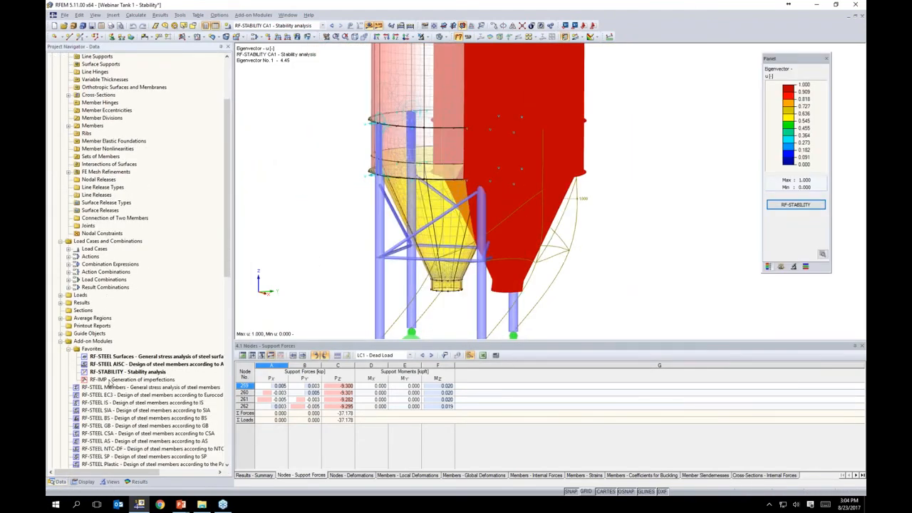
{"action": "double_click", "coordinate": [111, 380]}
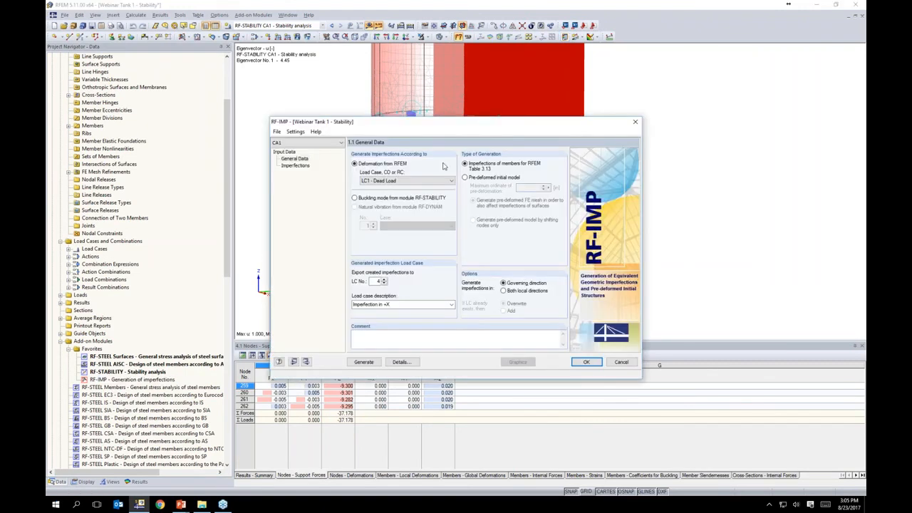
{"action": "left_click_drag", "start_coordinate": [448, 126], "coordinate": [493, 126]}
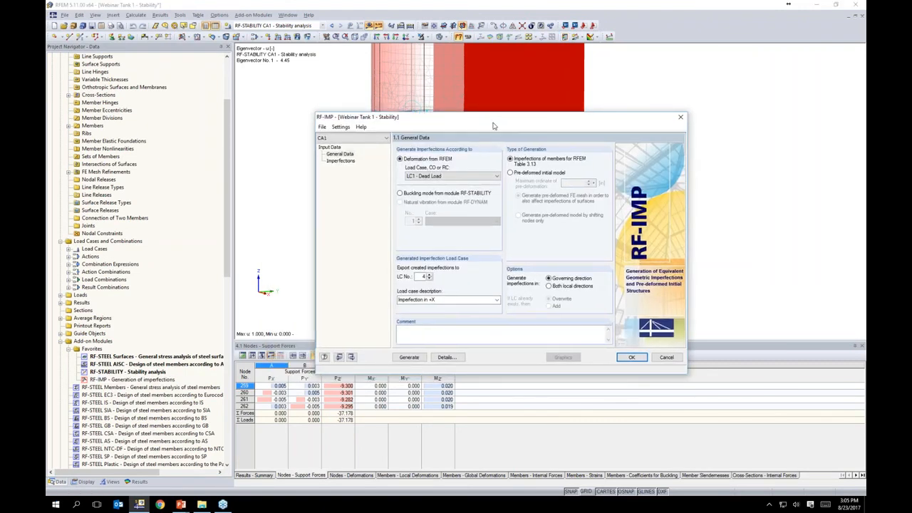
{"action": "left_click", "coordinate": [401, 193]}
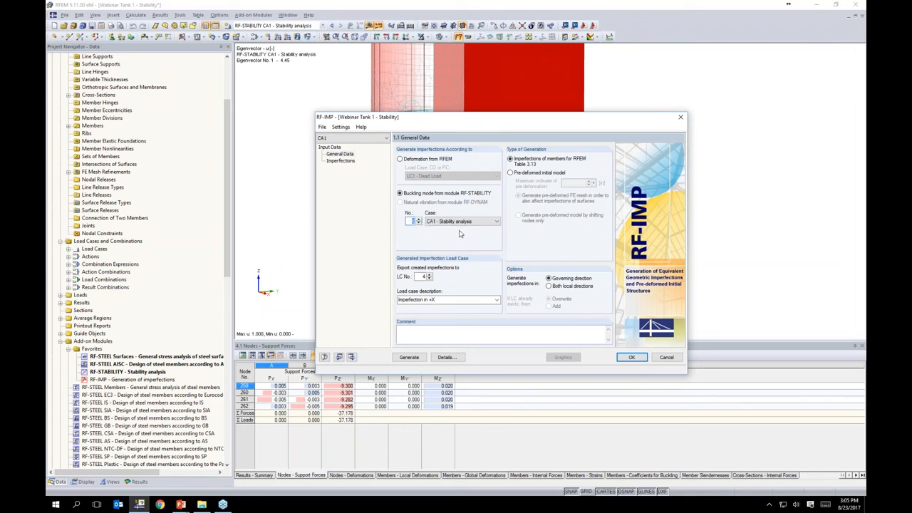
{"action": "type", "text": "6"}
Choose a pre-deformed initial model as the type of generation, with a maximum pre-deformation ordinate of 0.2 in
{"action": "left_click", "coordinate": [510, 174]}
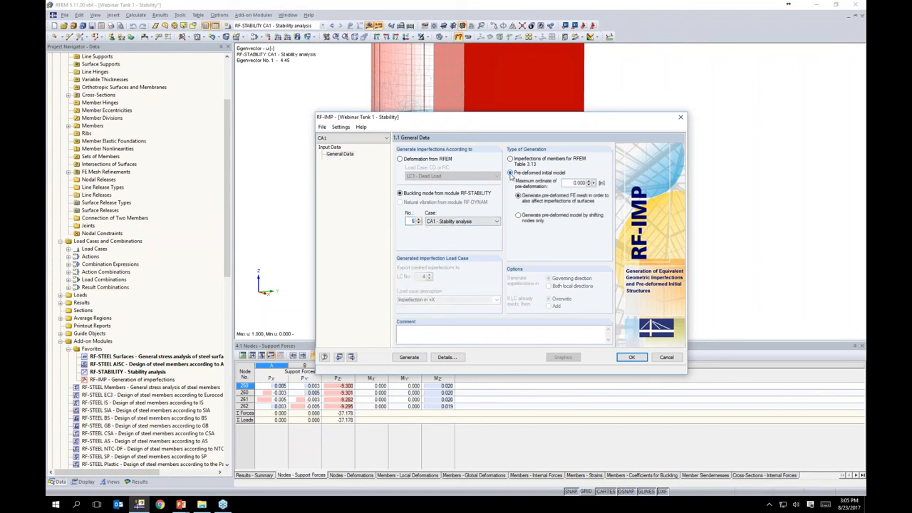
{"action": "left_click_drag", "start_coordinate": [548, 125], "coordinate": [493, 118]}
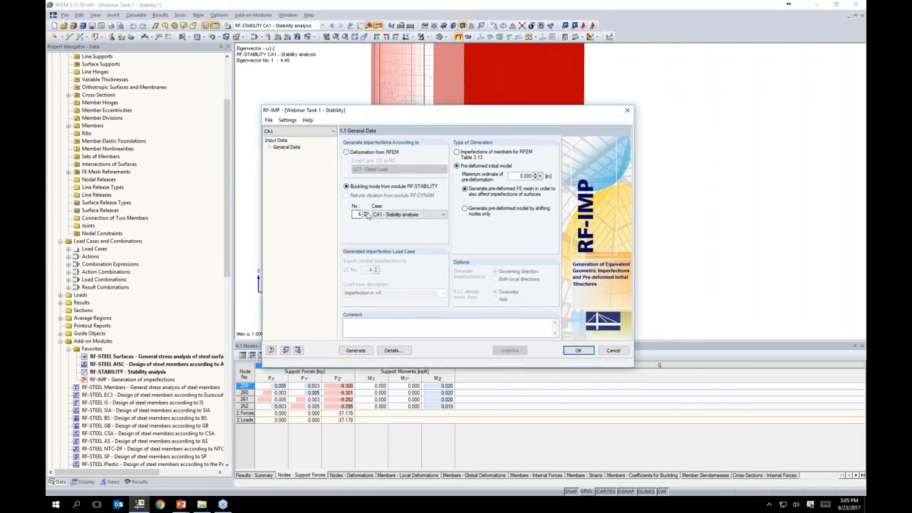
{"action": "double_click", "coordinate": [525, 176]}
{"action": "type", "text": "0.2"}
Generate the pre-deformed initial model and review the pre-deformations at the surfaces' FE mesh points
{"action": "left_click", "coordinate": [356, 351]}
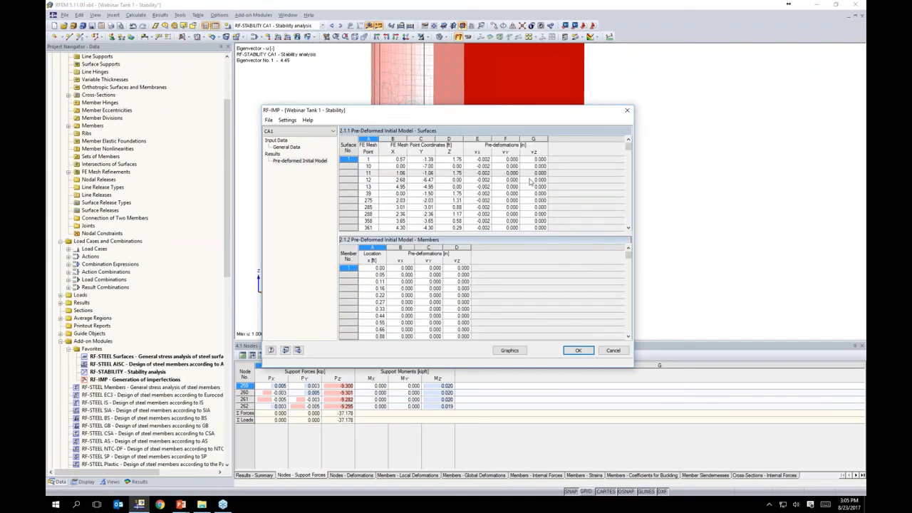
{"action": "left_click_drag", "start_coordinate": [629, 148], "coordinate": [628, 166]}
{"action": "left_click_drag", "start_coordinate": [530, 113], "coordinate": [536, 135]}
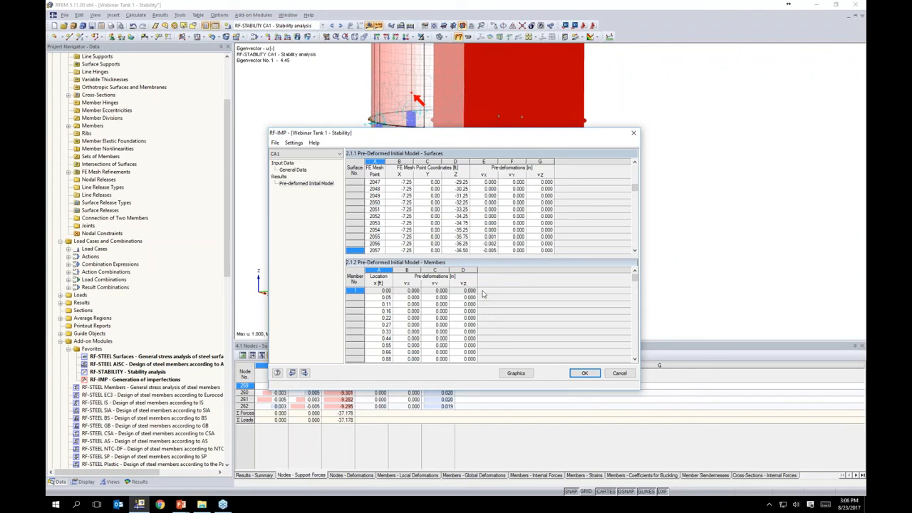
{"action": "key", "text": "alt+Tab"}
{"action": "left_click", "coordinate": [390, 263]}
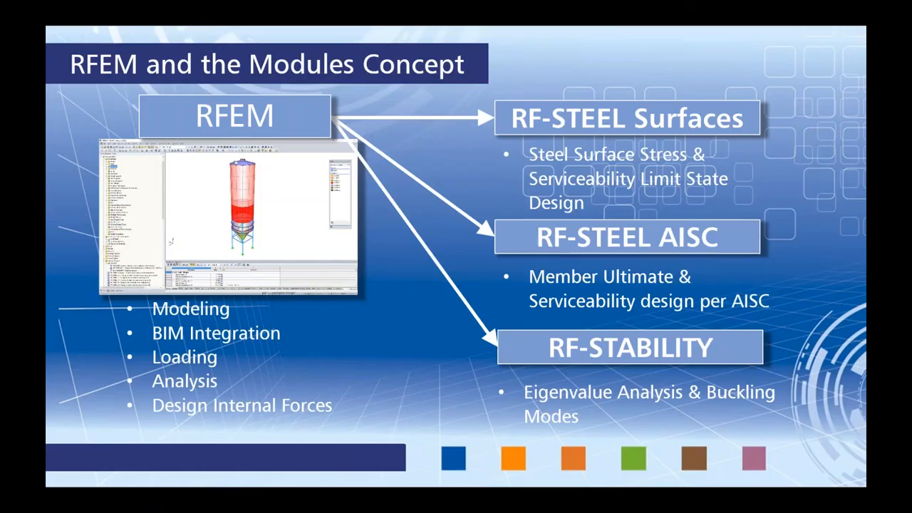
{"action": "key", "text": "Right"}
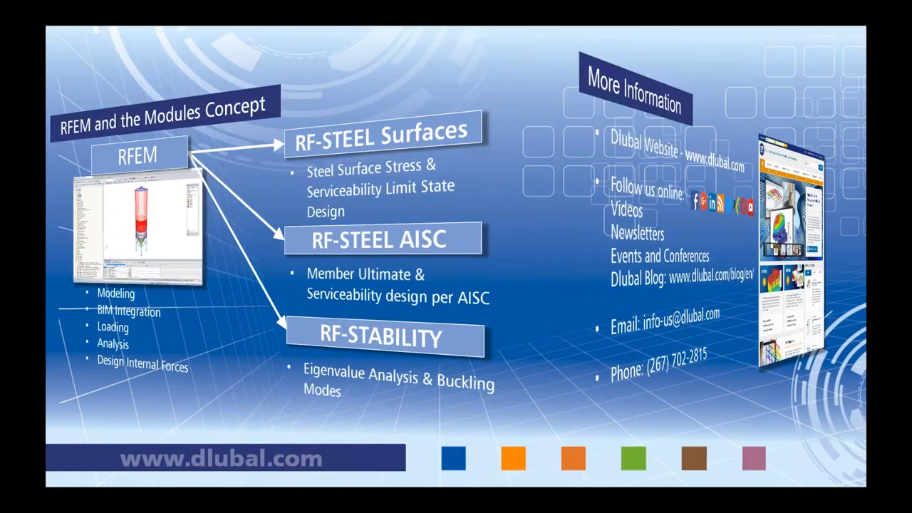